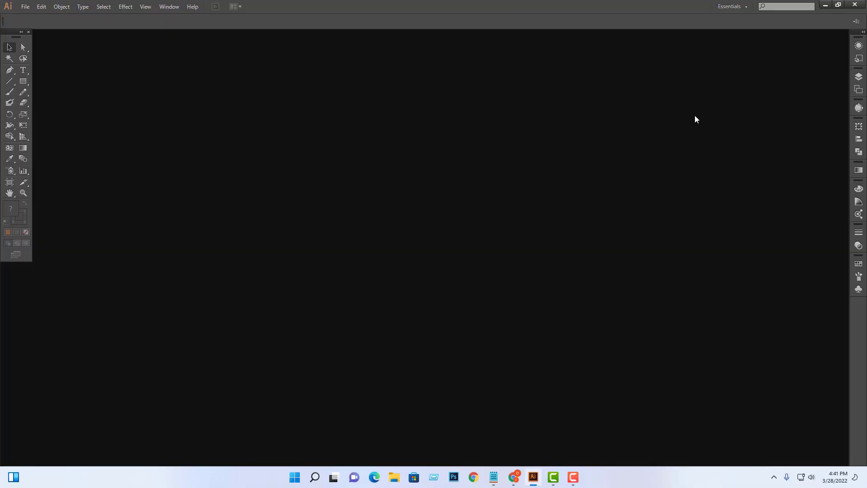
Step: Create a new blank square CMYK document and view the artboard at 300%
left_click(25, 6)
left_click(470, 364)
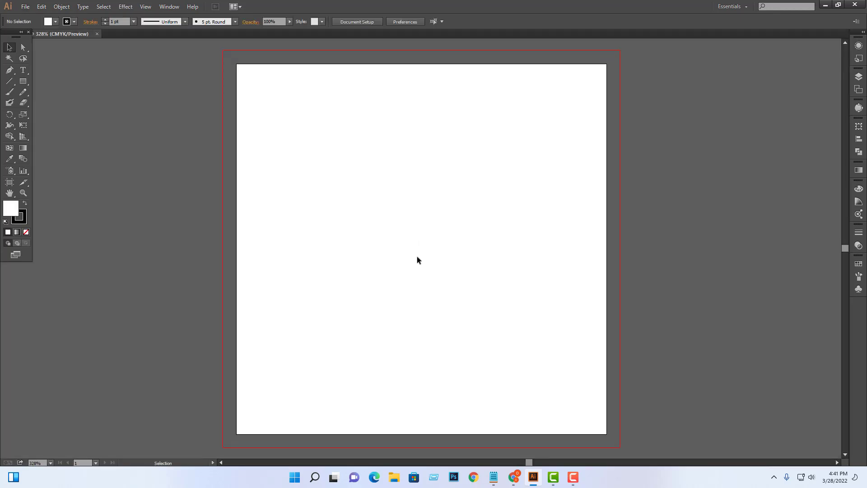
key("ctrl+plus")
key("ctrl+minus")
key("ctrl+minus")
key("ctrl+plus")
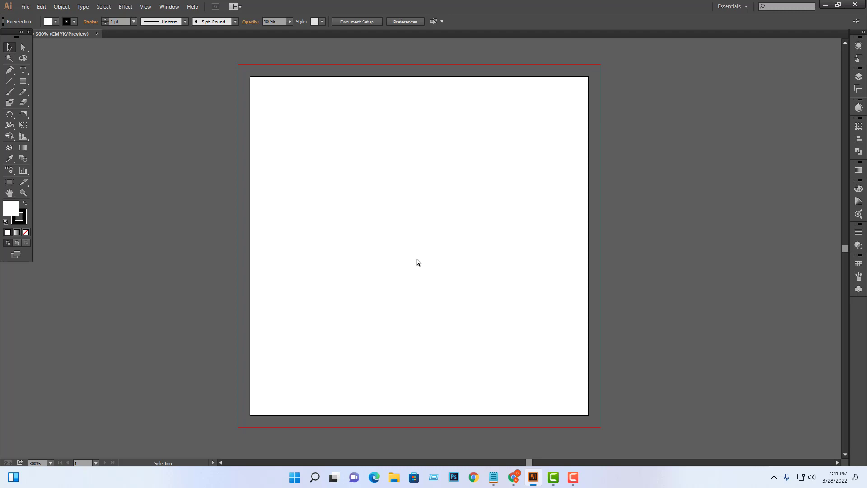
Step: Try the Rotate and Selection tools, then bring up the shape tools flyout
left_click_drag(10, 114, 38, 116)
left_click(52, 114)
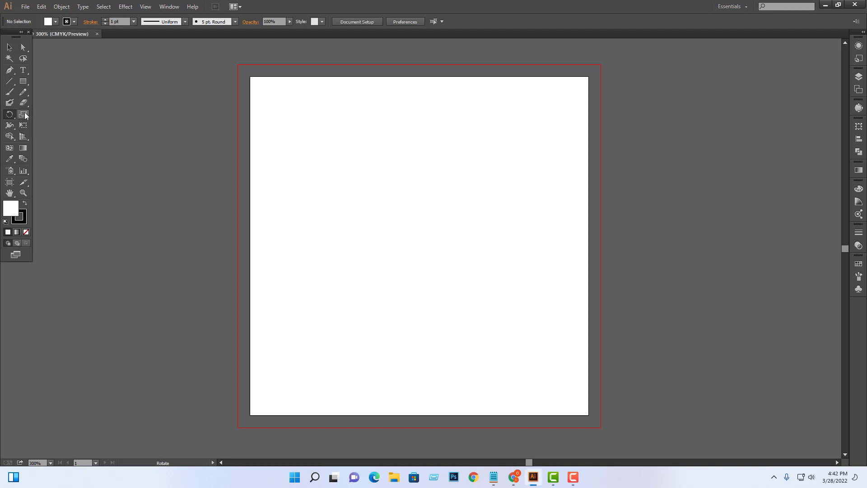
left_click(10, 47)
left_click(10, 116)
left_click(8, 48)
left_click(23, 82)
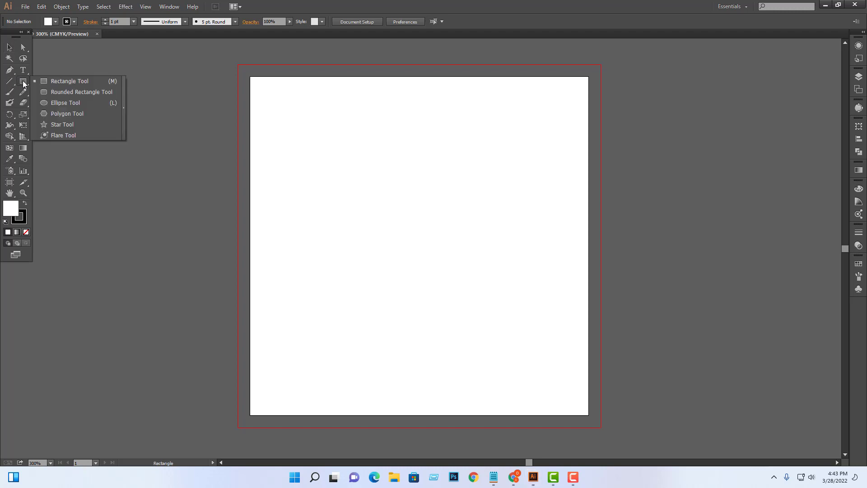
Step: Draw a small square with the Rectangle tool and nudge it right and down
left_click(54, 82)
left_click_drag(370, 160, 412, 203)
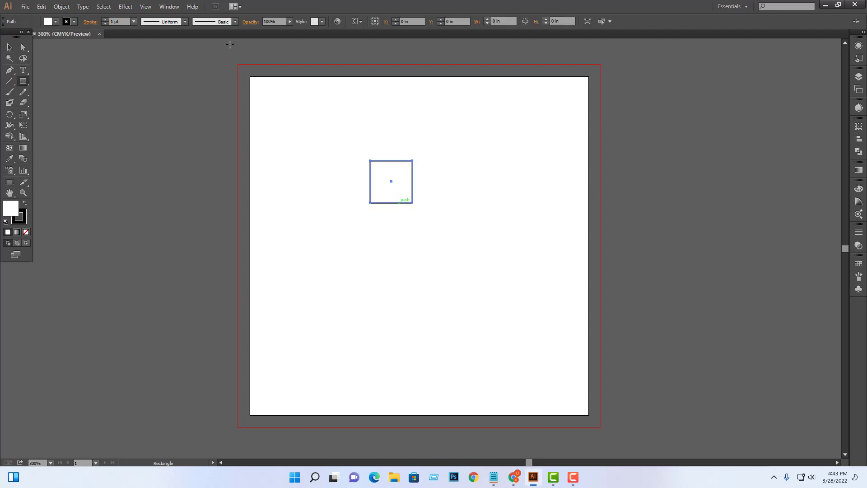
left_click(10, 47)
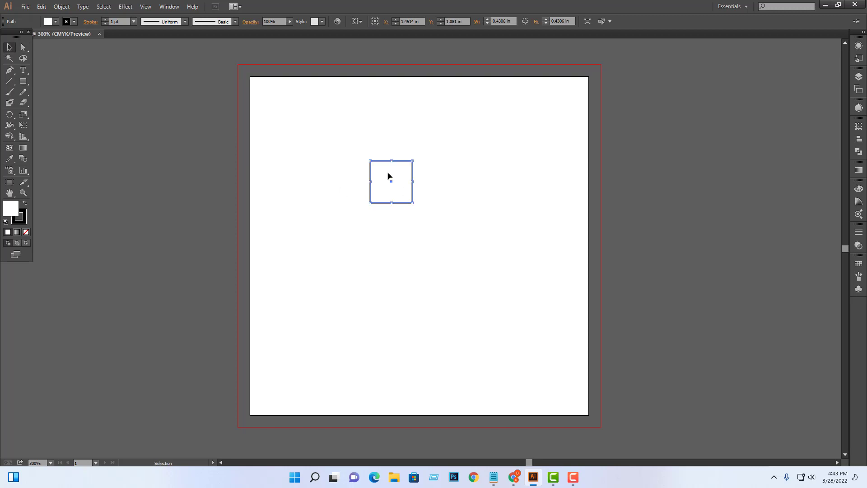
left_click_drag(393, 185, 425, 190)
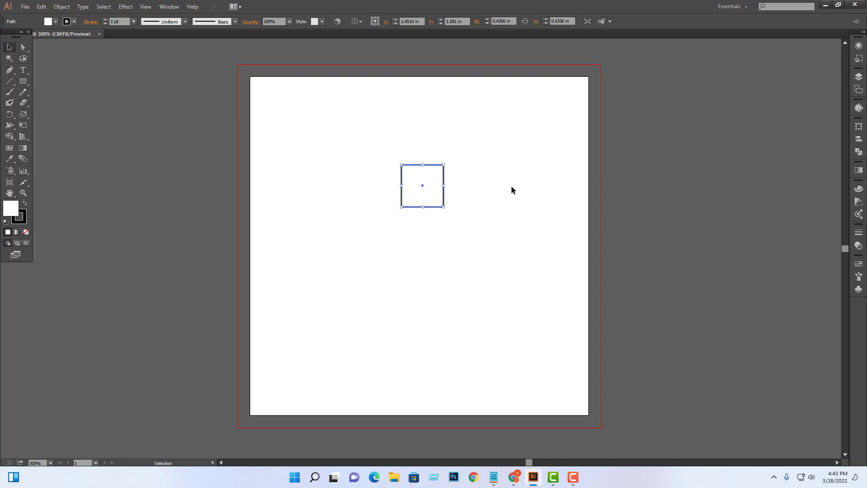
left_click(511, 186)
left_click_drag(384, 313, 364, 334)
Step: Zoom to 600% on the square and marquee-select it again
left_click(475, 169)
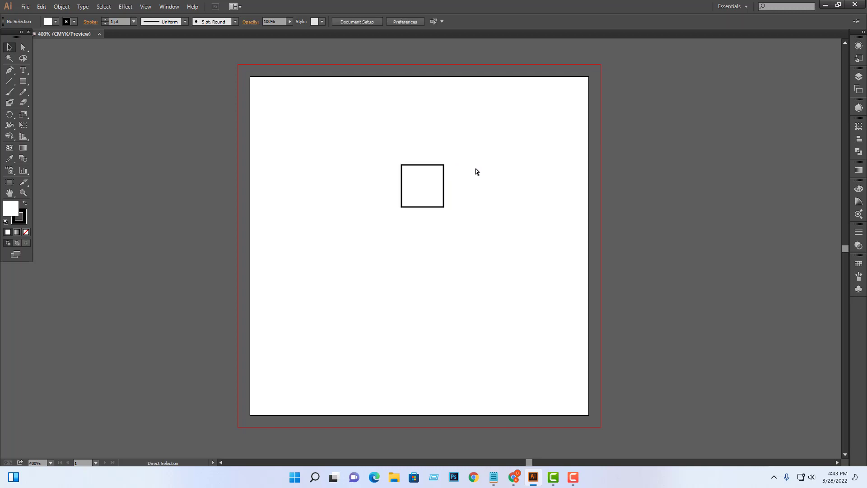
key("ctrl+plus")
key("ctrl+plus")
left_click_drag(506, 174, 501, 268)
left_click_drag(501, 136, 357, 256)
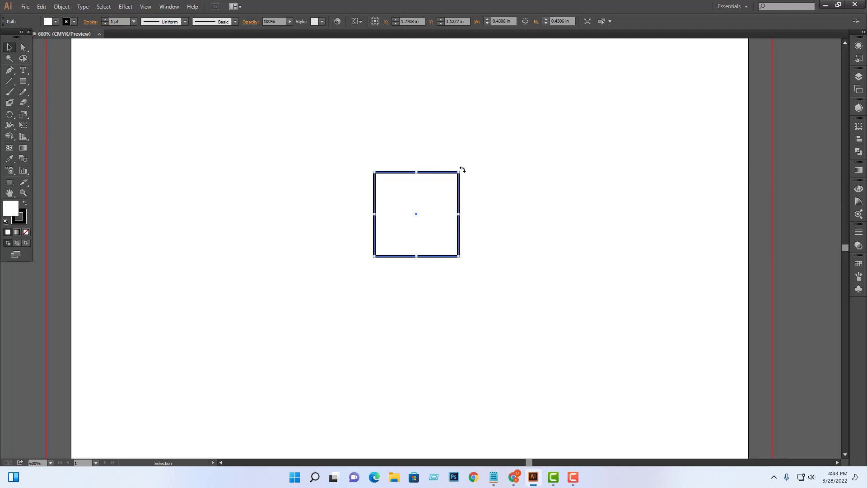
Step: Test rotating the square to various angles, including a 45° diamond, then reselect it
mouse_move(463, 169)
left_mouse_down()
mouse_move(410, 161)
mouse_move(429, 168)
left_mouse_up()
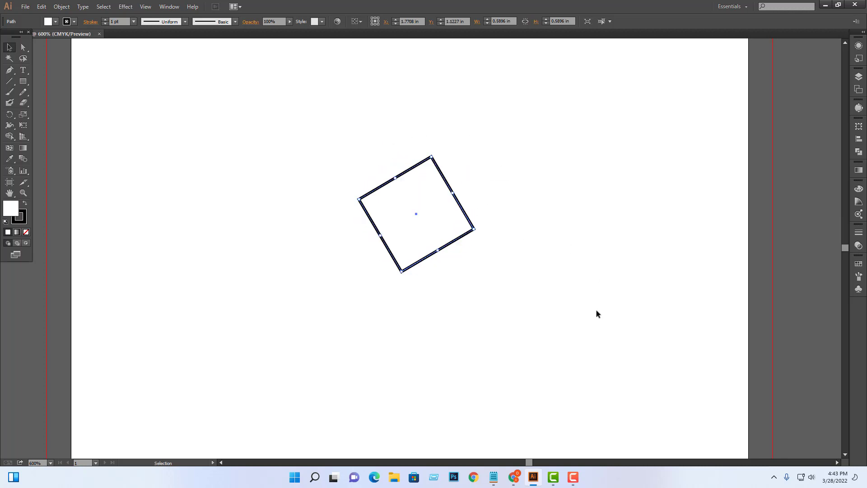
key("ctrl+z")
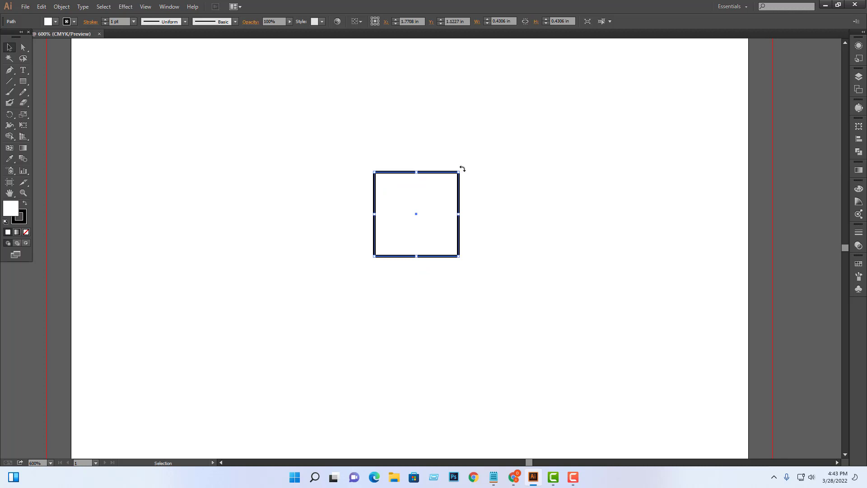
left_click_drag(463, 168, 359, 227)
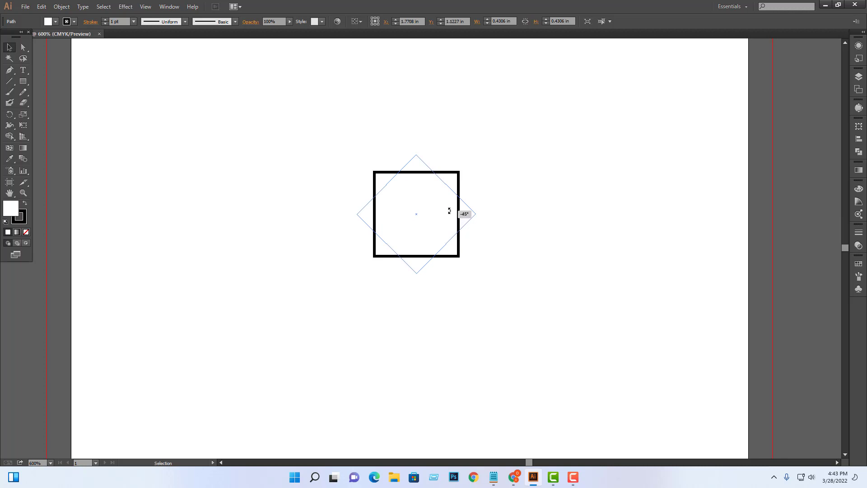
mouse_move(359, 228)
left_mouse_down()
mouse_move(422, 138)
mouse_move(469, 214)
left_mouse_up()
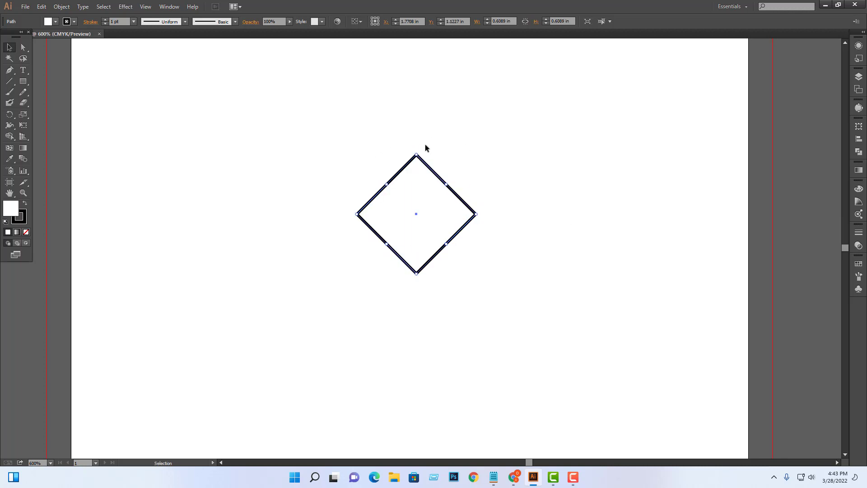
mouse_move(417, 150)
left_mouse_down()
mouse_move(361, 188)
mouse_move(379, 242)
mouse_move(416, 253)
mouse_move(470, 213)
mouse_move(453, 174)
mouse_move(385, 157)
mouse_move(410, 160)
left_mouse_up()
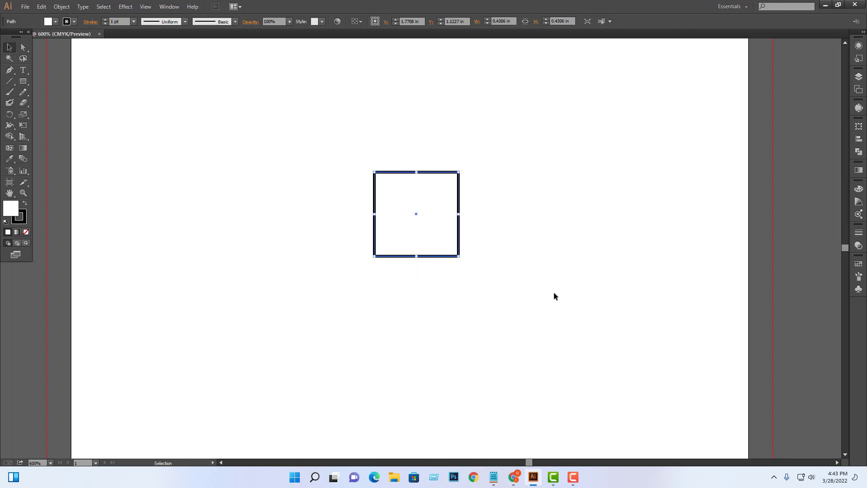
left_click_drag(462, 170, 349, 208)
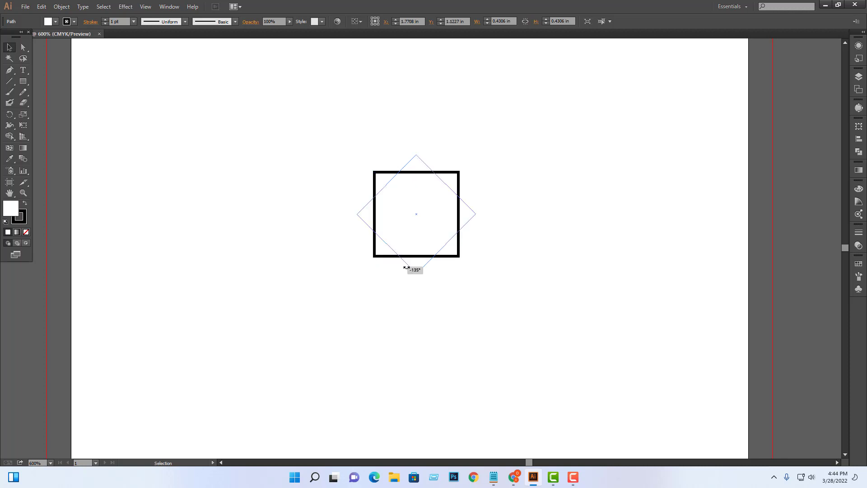
left_click_drag(349, 209, 419, 268)
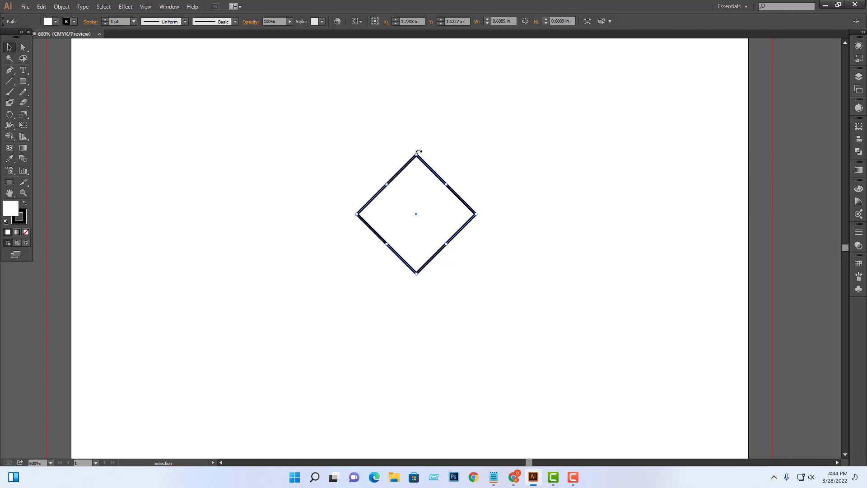
left_click_drag(418, 153, 396, 168)
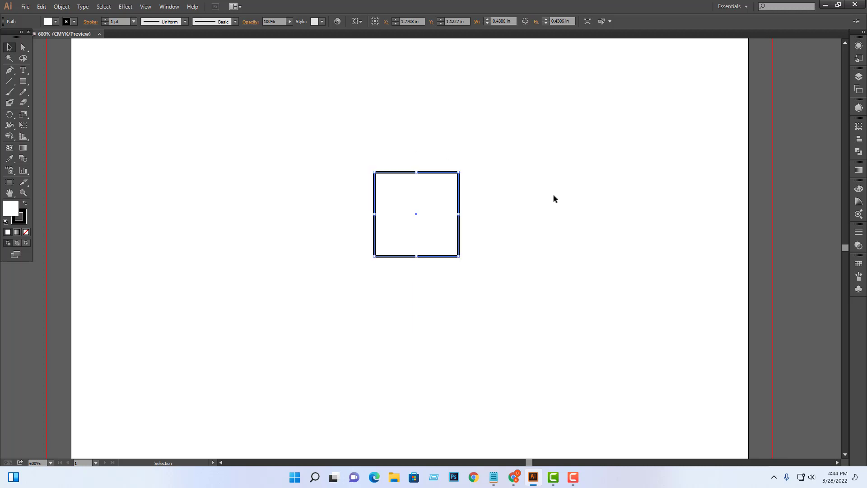
left_click(483, 171)
left_click_drag(479, 143, 398, 292)
Step: Undo the tilts back to upright and shrink the square around its centre
left_click_drag(461, 169, 471, 182)
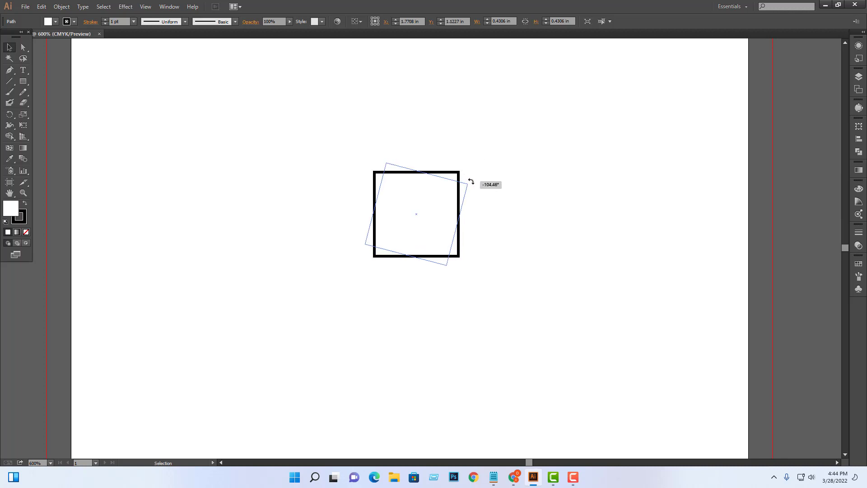
key("Escape")
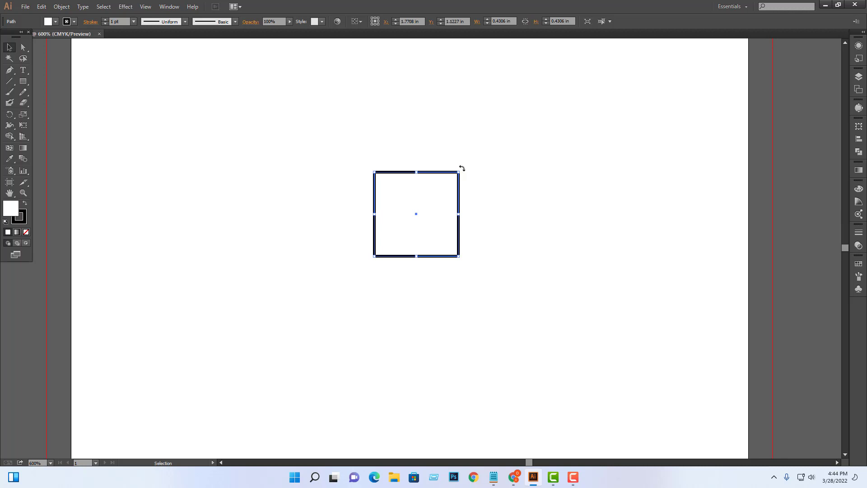
mouse_move(461, 167)
left_mouse_down()
mouse_move(488, 202)
mouse_move(479, 235)
left_mouse_up()
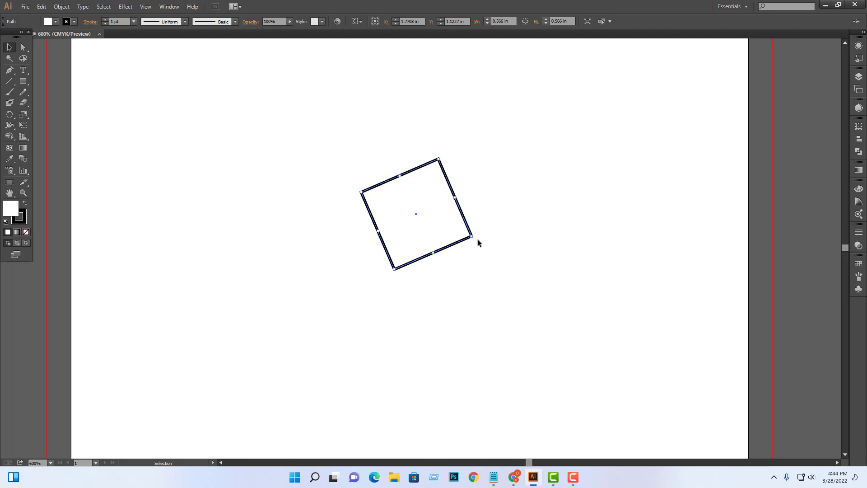
key("a")
key("ctrl+z")
key("ctrl+z")
key("ctrl+z")
key("v")
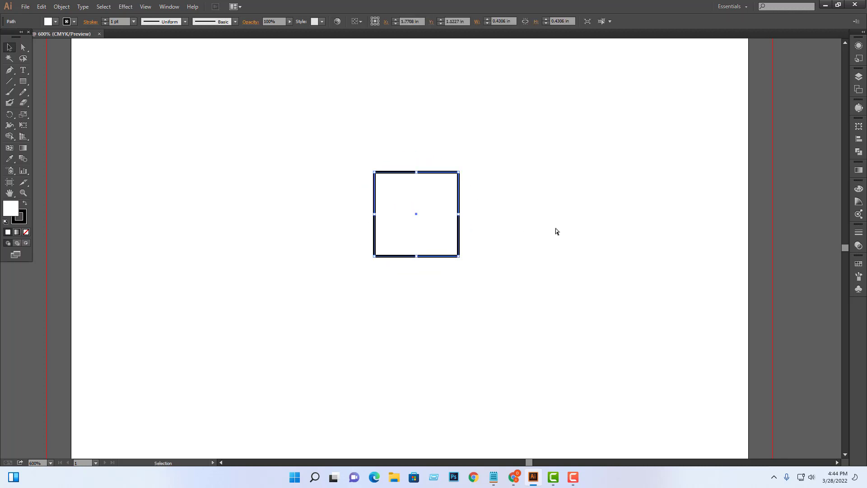
left_click(517, 215)
left_click_drag(474, 137, 452, 217)
left_click_drag(458, 256, 436, 234)
Step: Select the small square and try rotating it with the Rotate tool
left_click(484, 170)
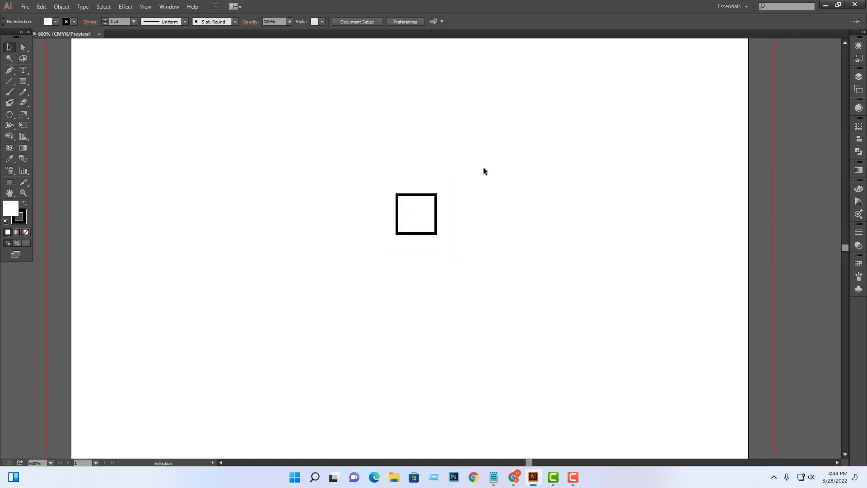
left_click_drag(473, 177, 412, 216)
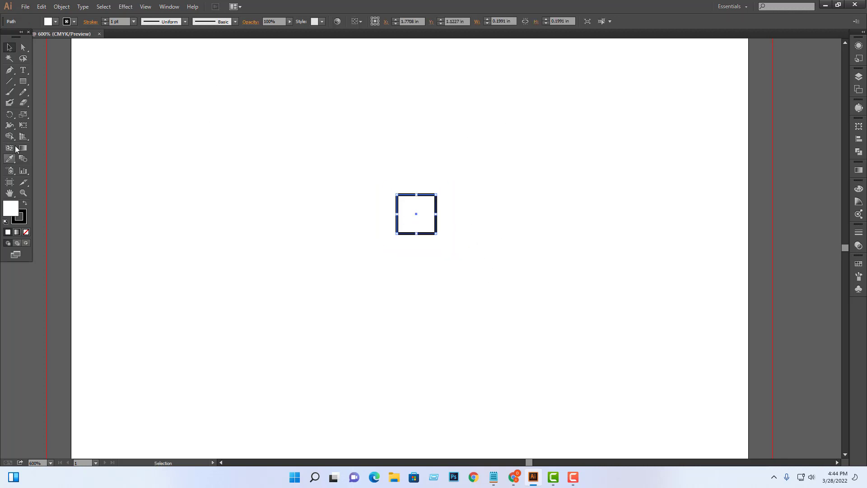
left_click(10, 114)
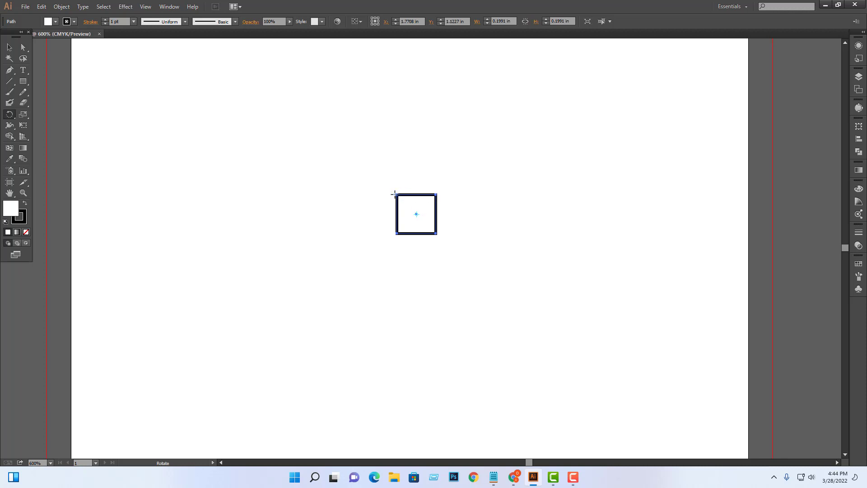
left_click_drag(397, 194, 392, 208)
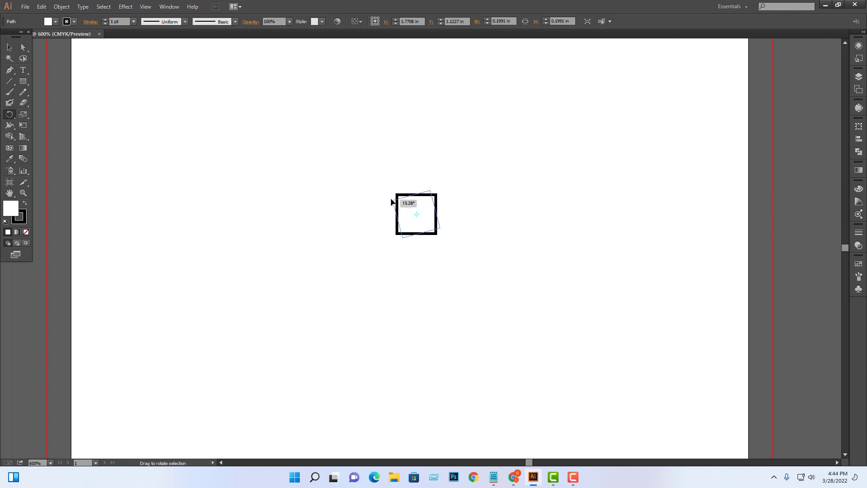
left_click_drag(393, 206, 343, 184)
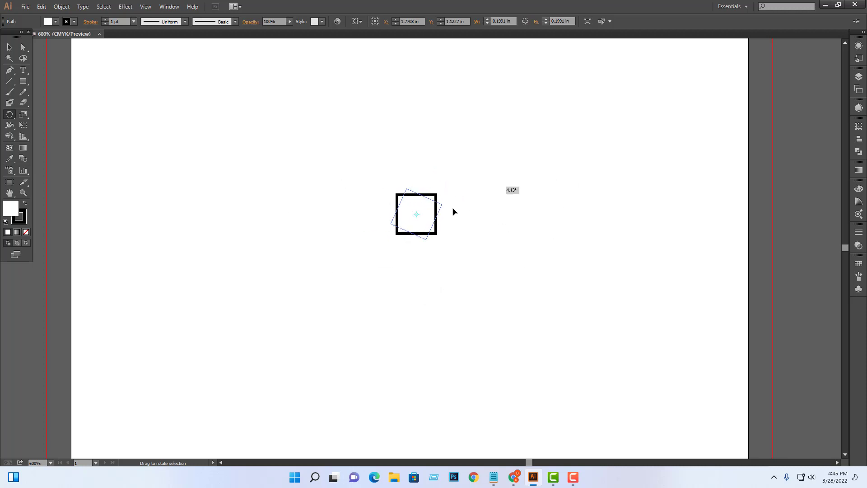
mouse_move(343, 184)
left_mouse_down()
mouse_move(424, 199)
mouse_move(432, 210)
left_mouse_up()
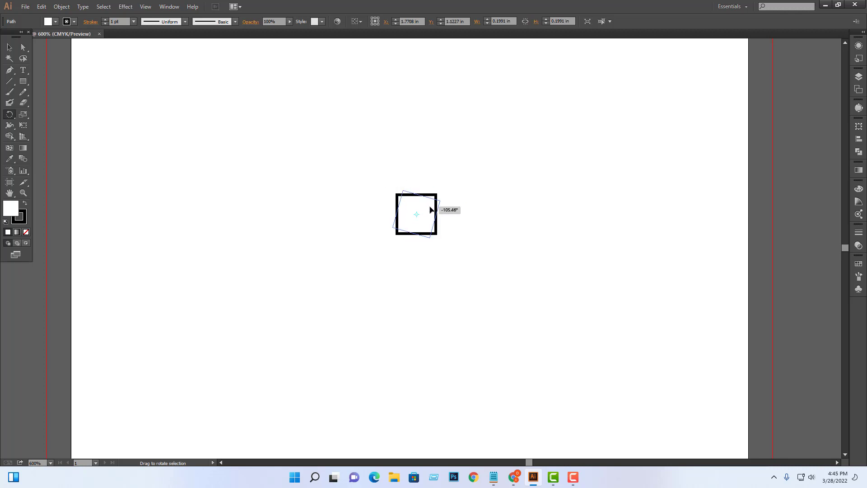
left_click_drag(431, 209, 431, 209)
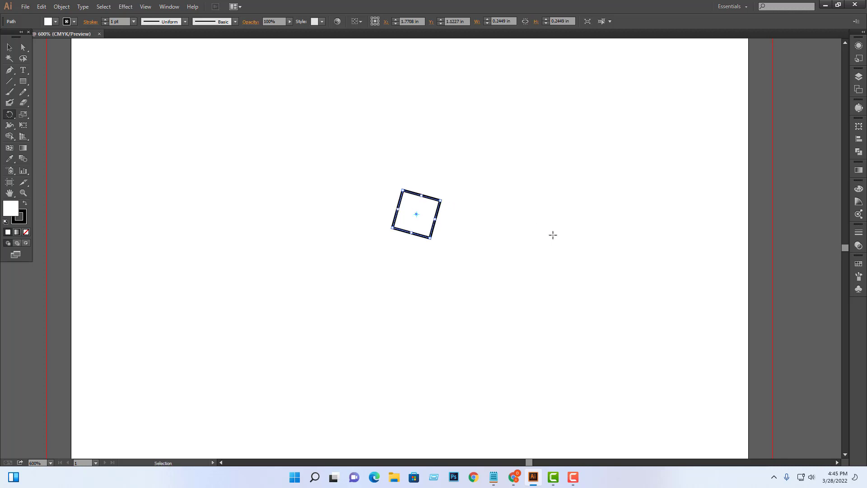
Step: Undo that rotation and drop a copy rotated about -16.46° over the original
key("ctrl+z")
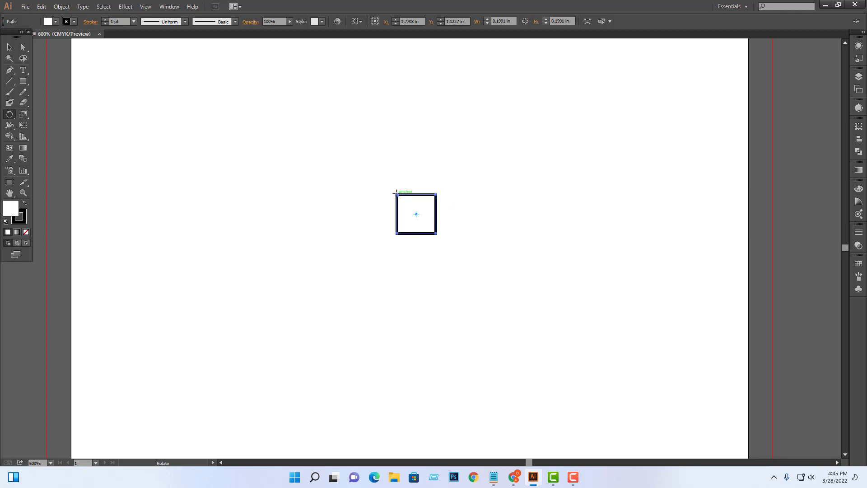
left_click_drag(395, 192, 403, 191)
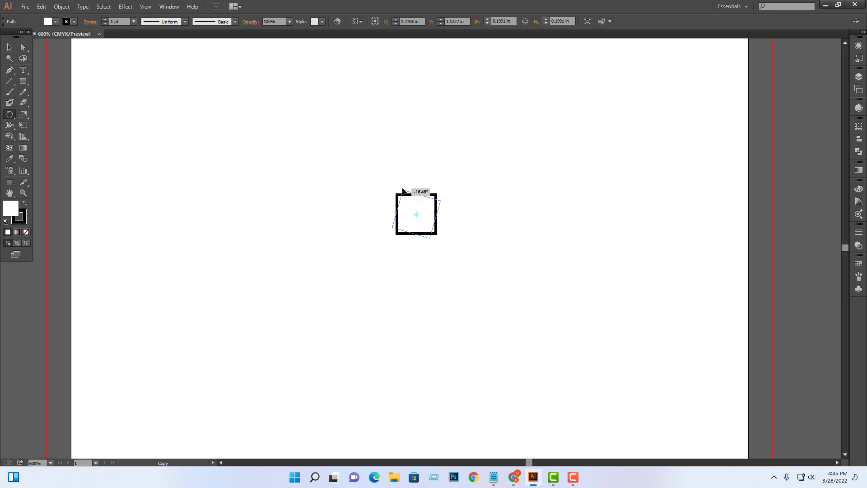
left_click_drag(402, 189, 403, 190)
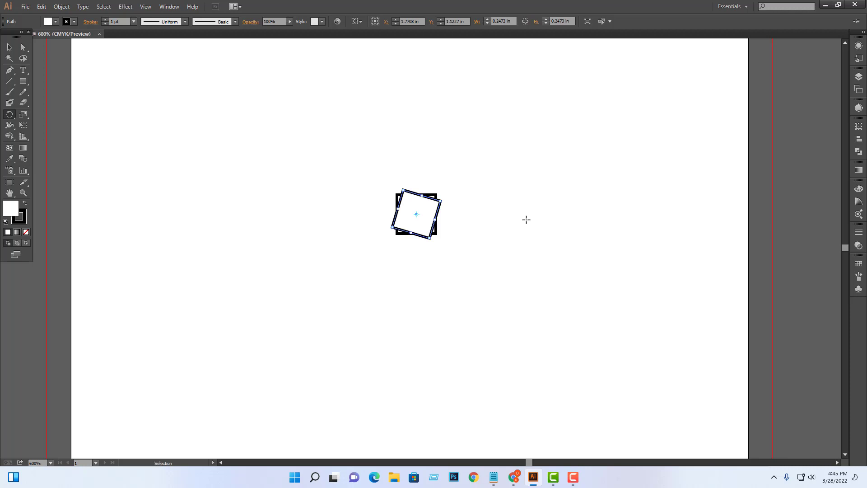
Step: Repeat the rotated copy twice with Ctrl+D, then select all the squares in the ring
key("ctrl+d")
key("ctrl+d")
key("ctrl+d")
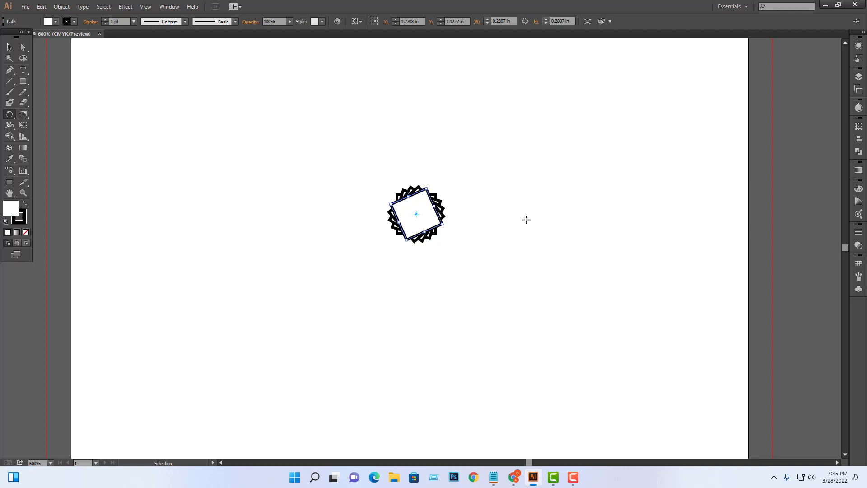
key("ctrl+d")
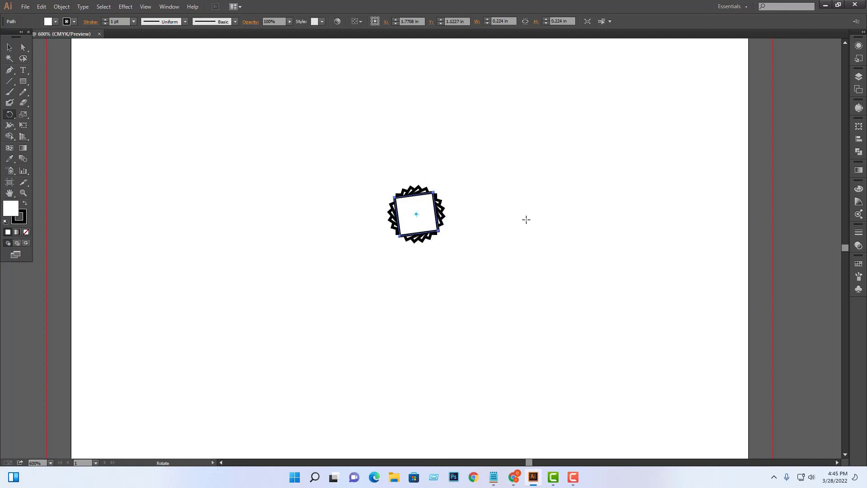
left_click(10, 47)
left_click(271, 102)
scroll(520, 239, "up", 2)
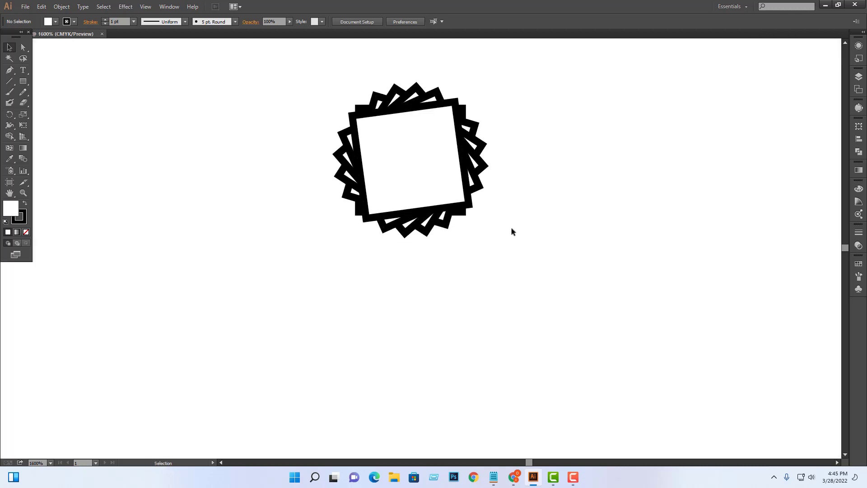
scroll(542, 271, "up", 1)
left_click_drag(542, 283, 585, 360)
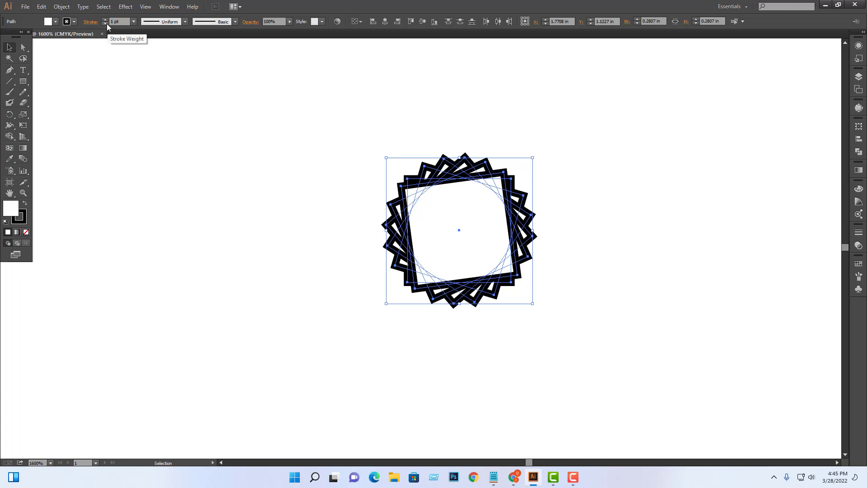
Step: Set the starburst squares' stroke weight to 0.25 pt
key("slash")
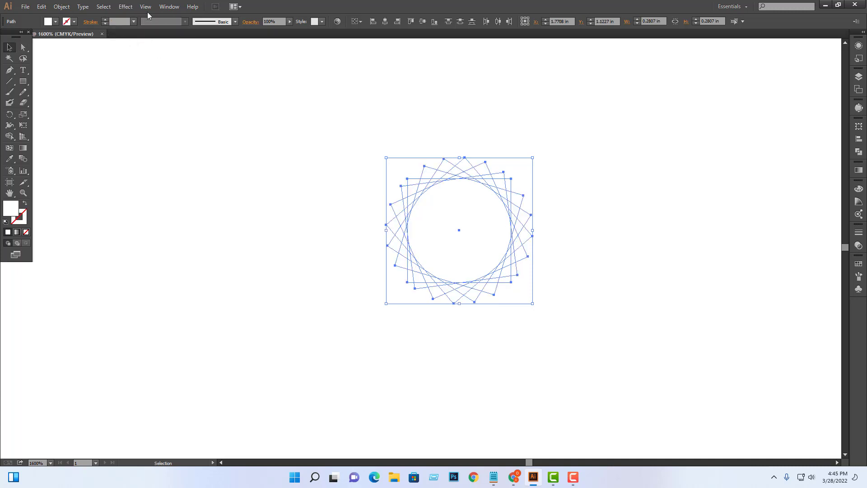
key("ctrl+z")
left_click(134, 22)
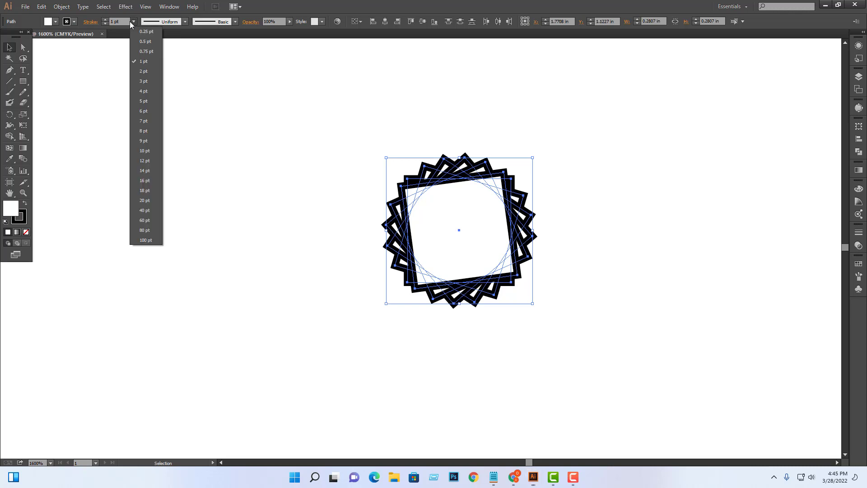
left_click(143, 30)
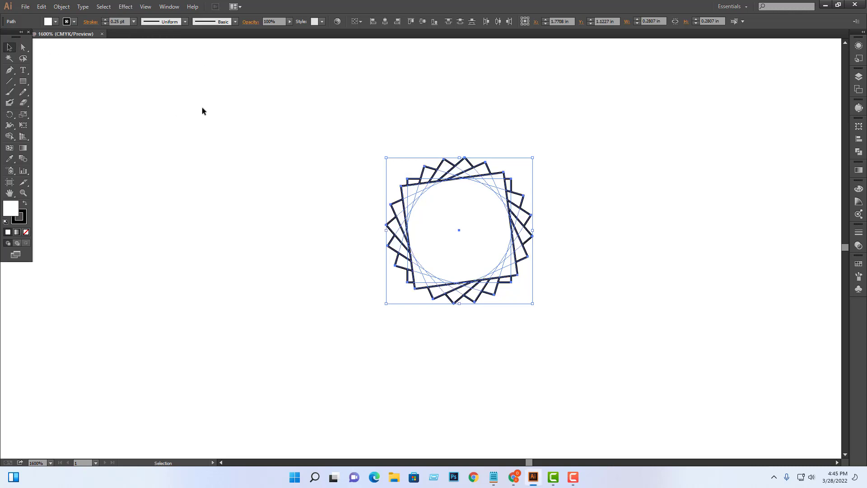
left_click(637, 155)
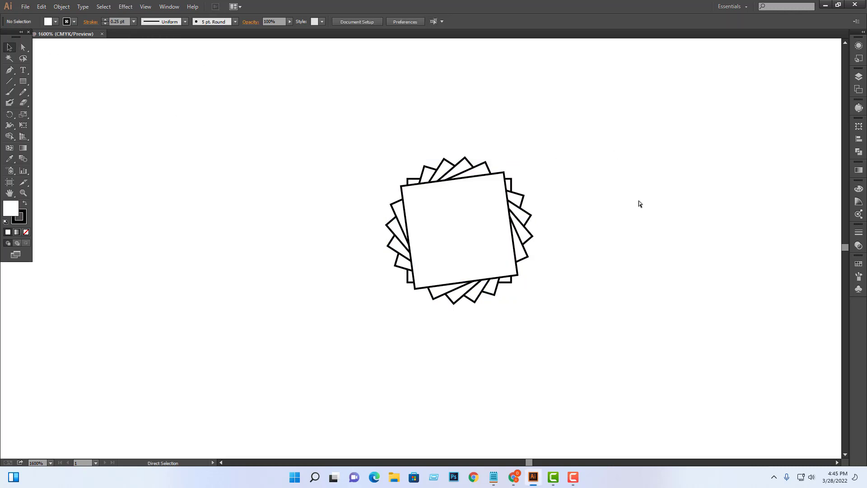
key("ctrl+minus")
key("ctrl+minus")
key("ctrl+minus")
key("ctrl+minus")
key("ctrl+minus")
key("ctrl+plus")
key("ctrl+plus")
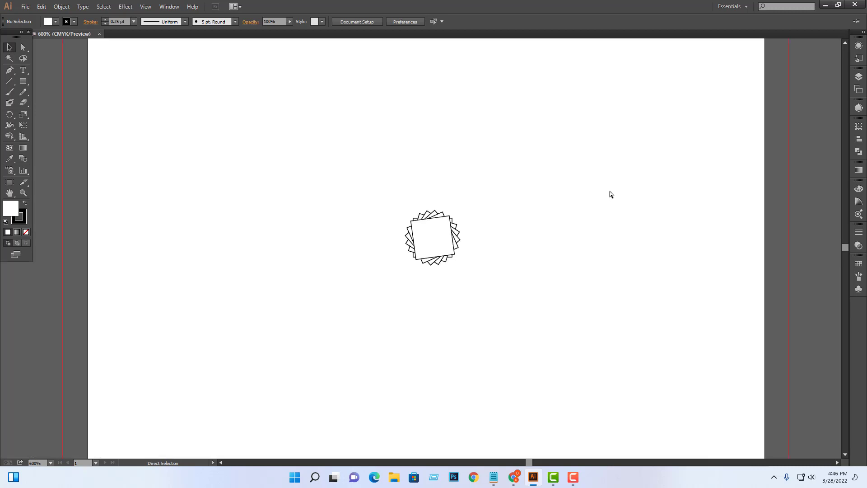
key("ctrl+plus")
key("ctrl+plus")
key("ctrl+plus")
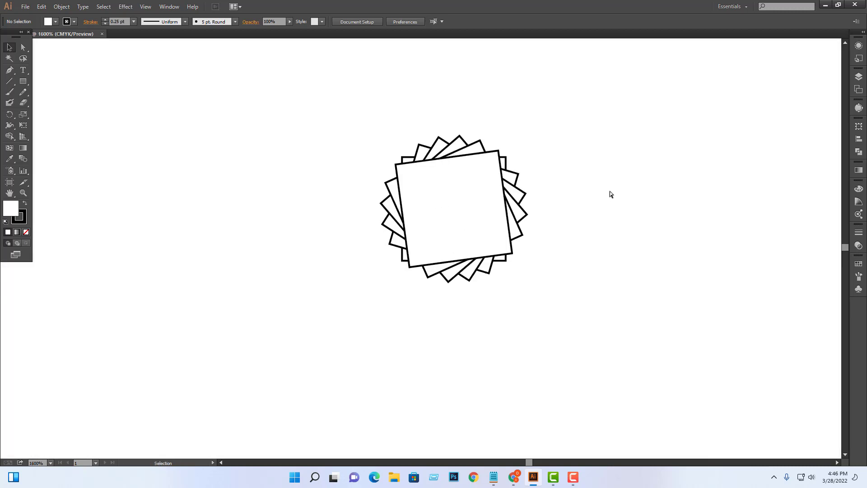
Step: Undo back to the single square and scale it down to 0.191 in around its centre
key("ctrl+z")
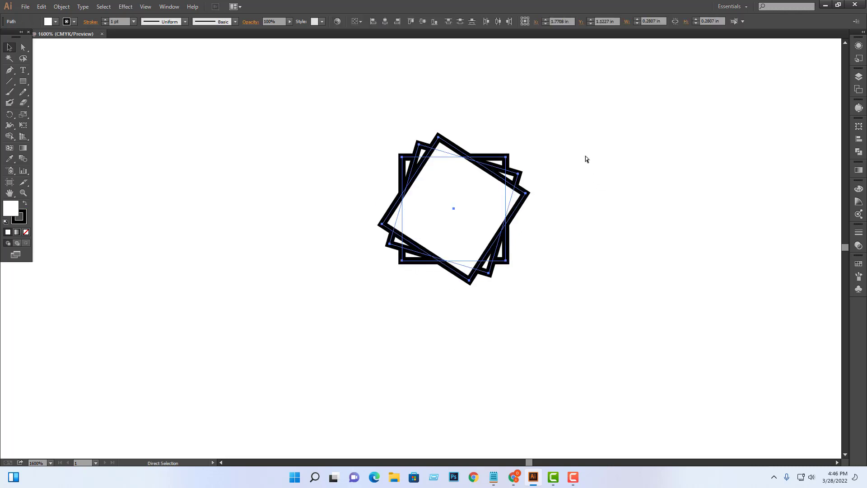
key("ctrl+z")
key("ctrl+z")
key("v")
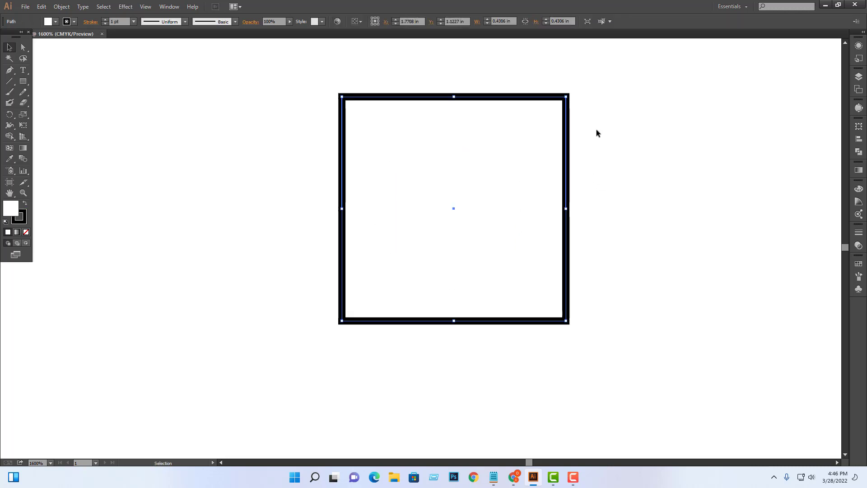
key("ctrl+minus")
key("ctrl+minus")
left_click_drag(525, 147, 445, 253)
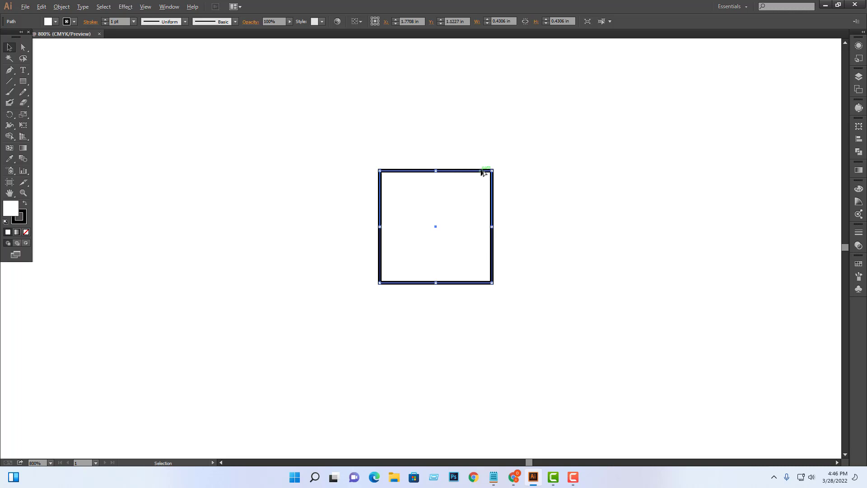
left_click_drag(492, 171, 461, 201)
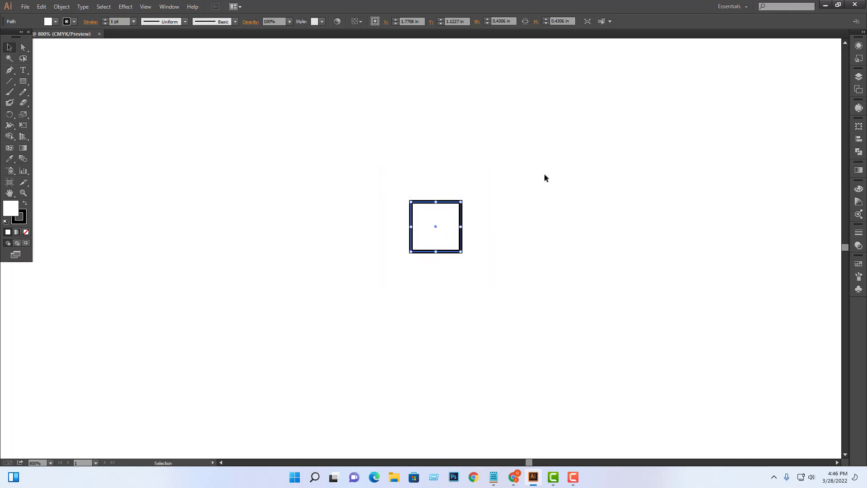
left_click_drag(522, 178, 430, 226)
left_click(11, 115)
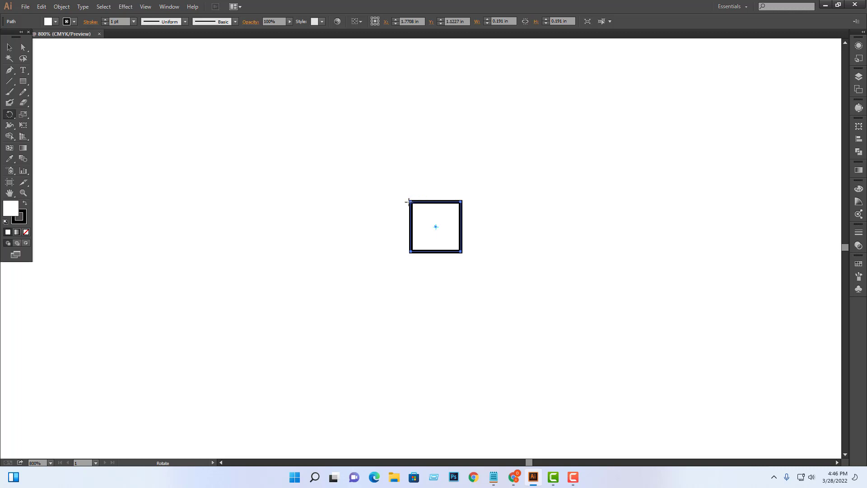
Step: Make a 45° diamond copy of the square, stepping back and forth with undo/redo
left_click_drag(411, 200, 437, 200)
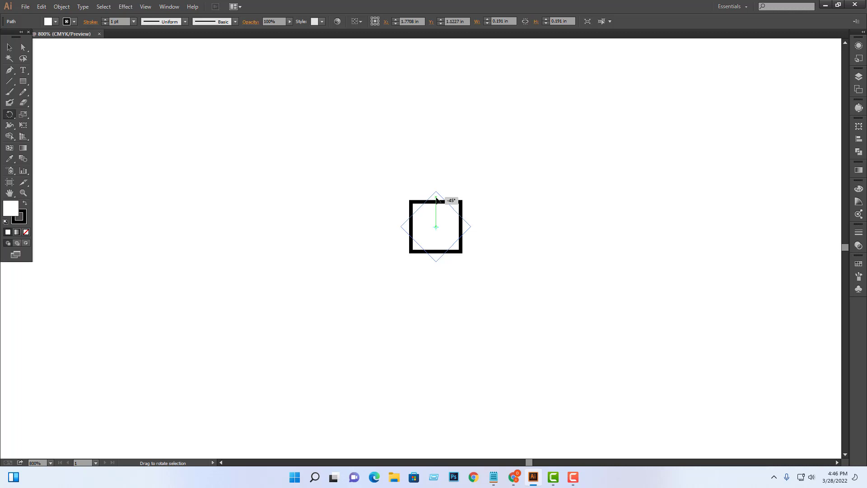
left_click_drag(436, 200, 403, 229)
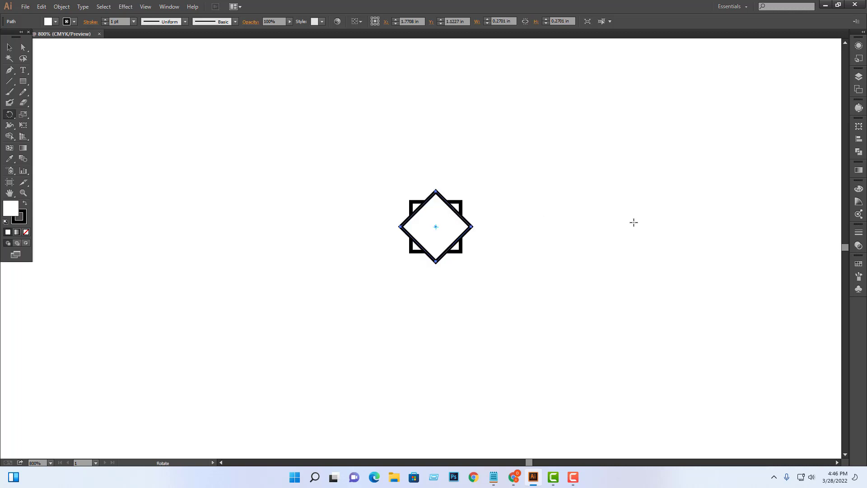
key("ctrl+d")
key("ctrl+z")
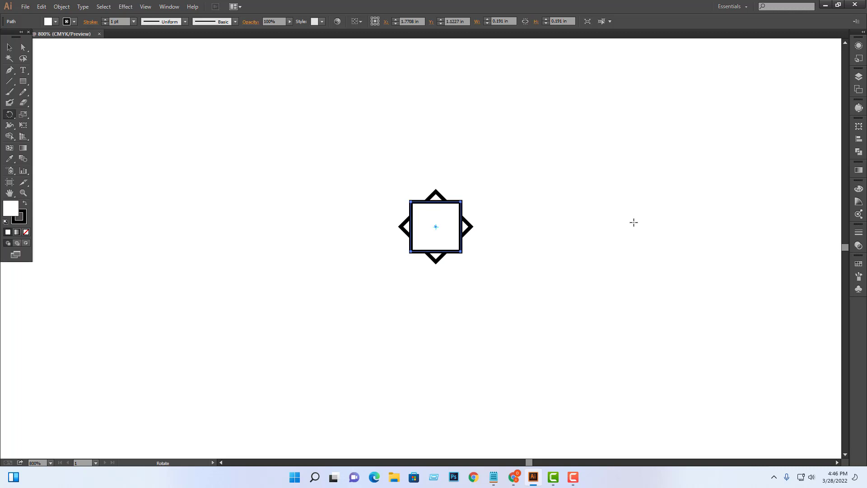
key("ctrl+shift+z")
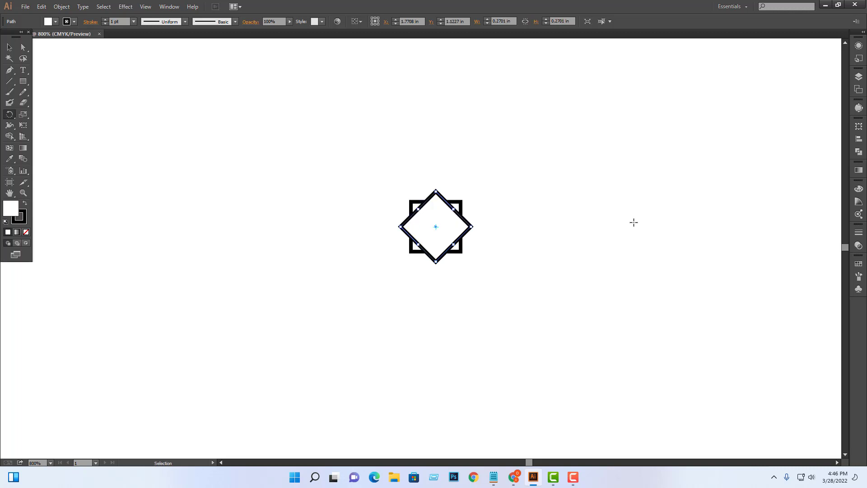
key("ctrl+z")
key("ctrl+shift+z")
key("ctrl+z")
key("ctrl+shift+z")
key("ctrl+z")
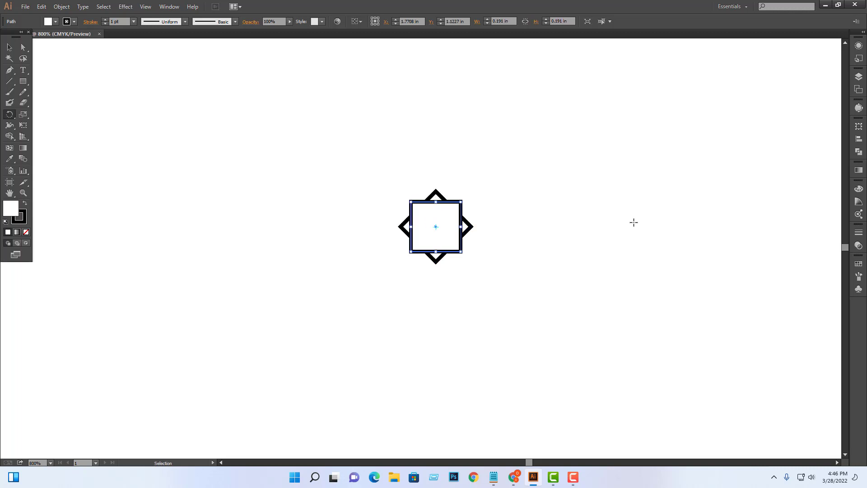
Step: Move the square-and-diamond figure right, then undo back to the single 0.4306 in square
left_click(9, 47)
left_click_drag(378, 147, 541, 330)
left_click_drag(463, 241, 630, 248)
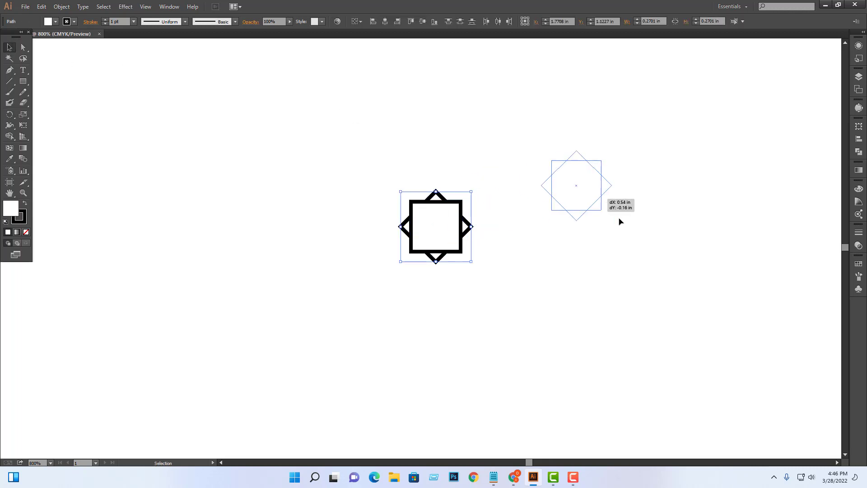
left_click(725, 257)
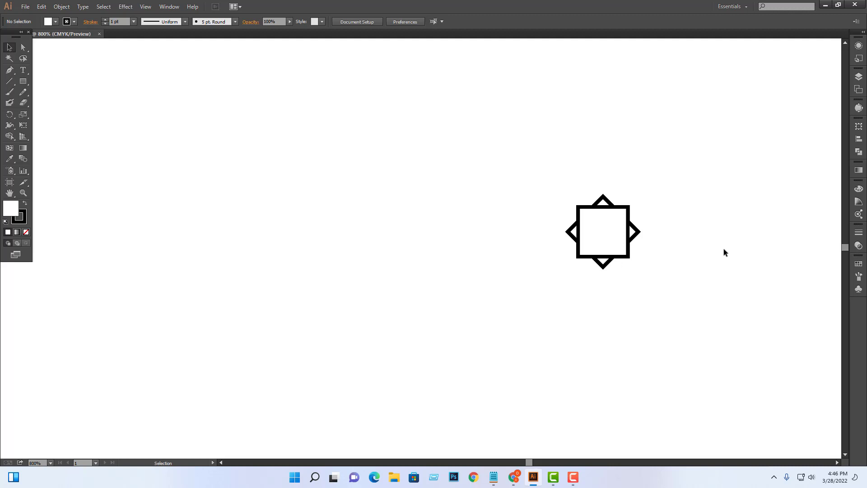
key("ctrl+z")
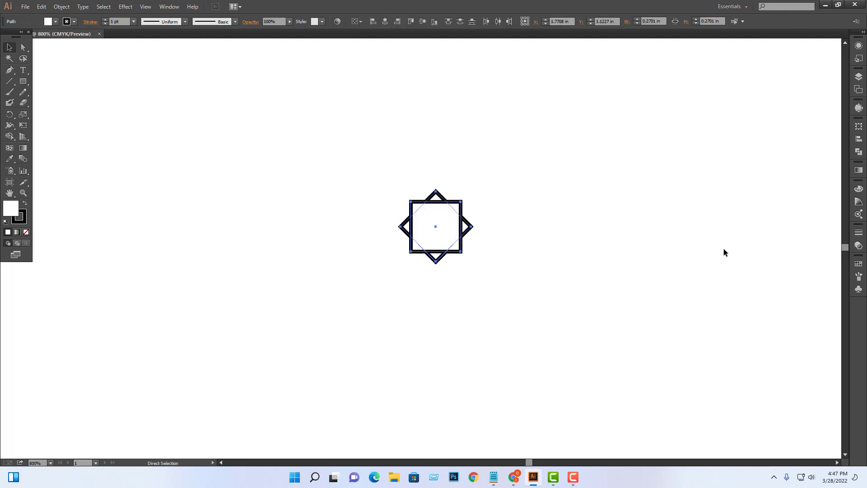
key("ctrl+z")
key("ctrl+z")
key("ctrl+z")
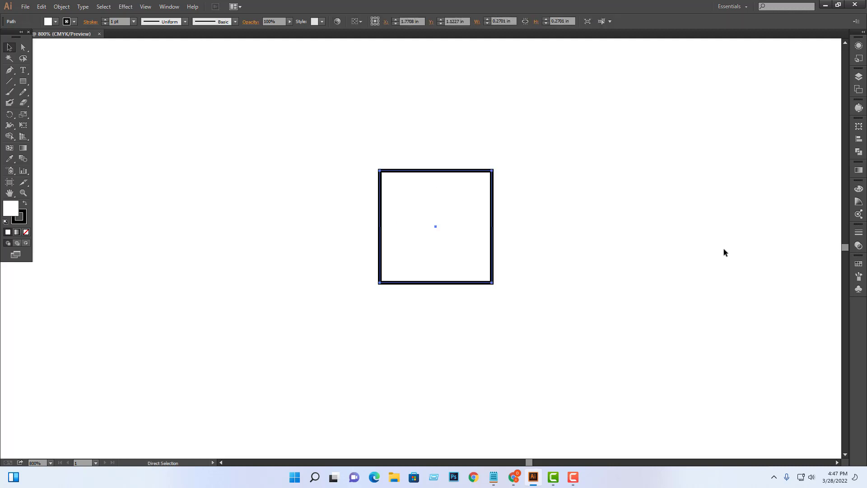
Step: Rotate a copy of the square about 15° with the Rotate tool
left_click(10, 115)
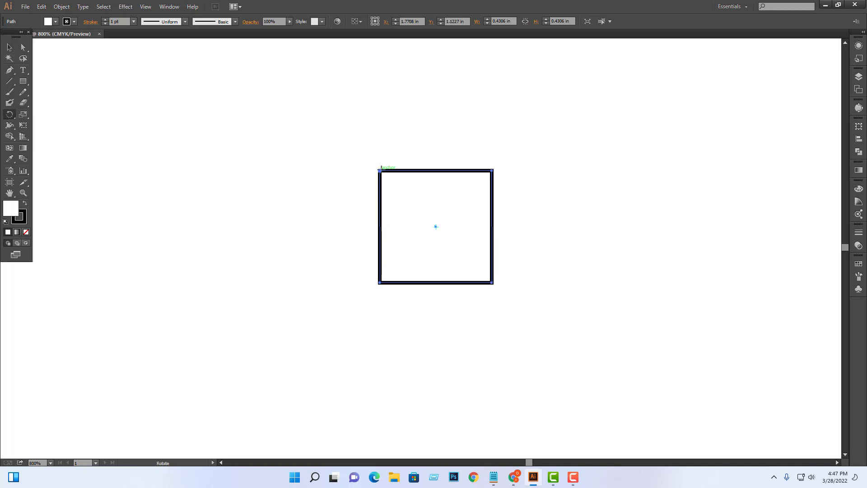
left_click_drag(381, 170, 369, 184)
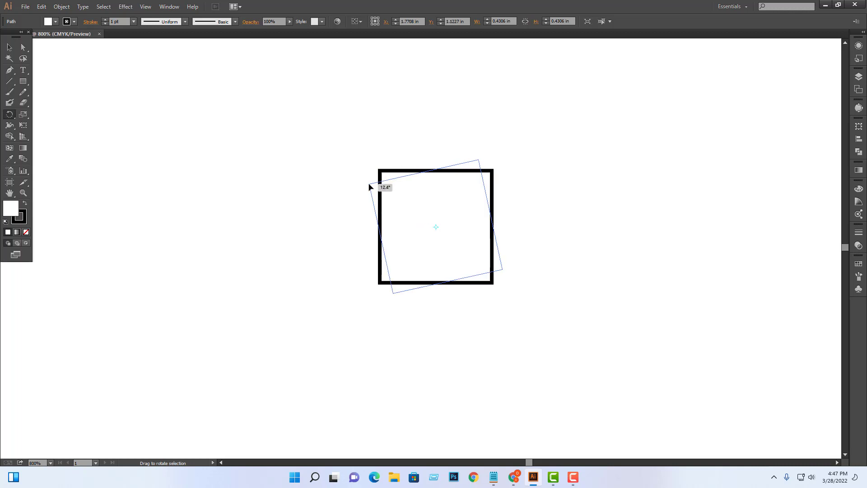
left_click_drag(369, 184, 369, 189)
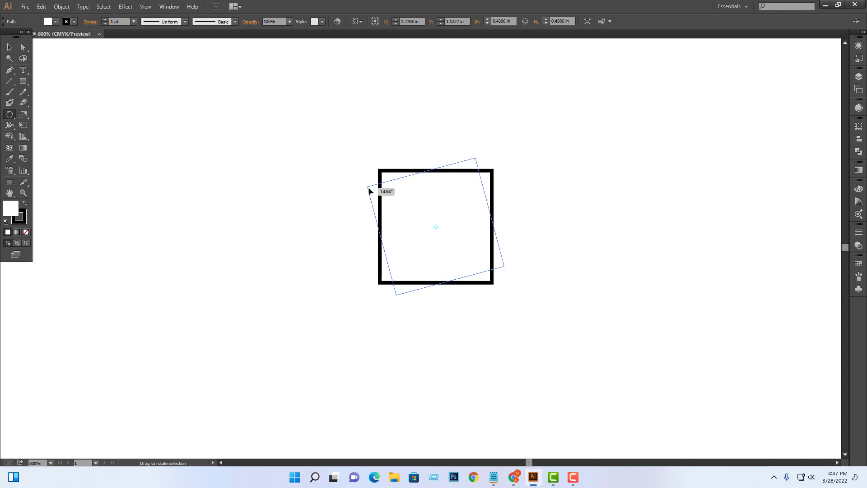
left_click_drag(369, 191, 369, 192)
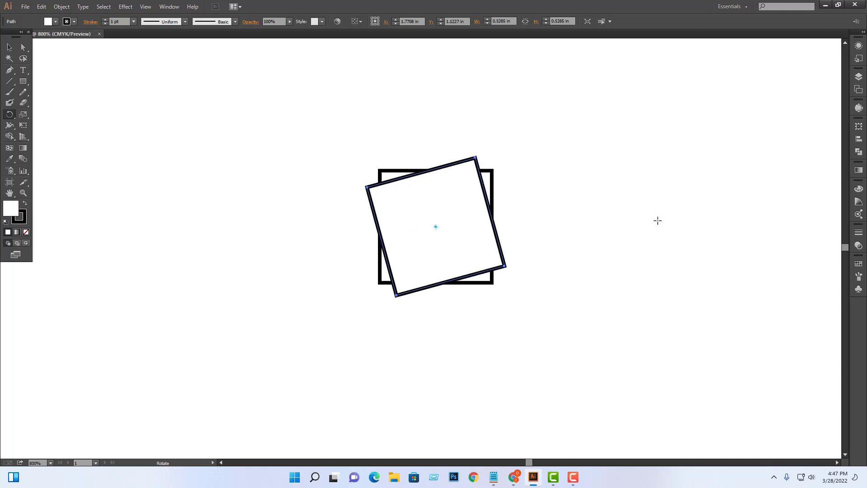
key("v")
Step: Repeat the 15° copy with Ctrl+D to build the starburst, then deselect
key("ctrl+d")
key("ctrl+d")
key("ctrl+d")
key("ctrl+d")
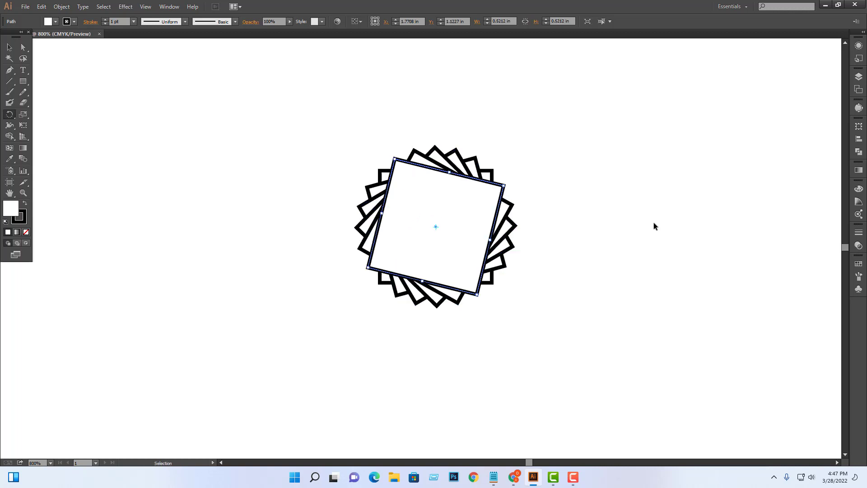
key("r")
double_click(9, 47)
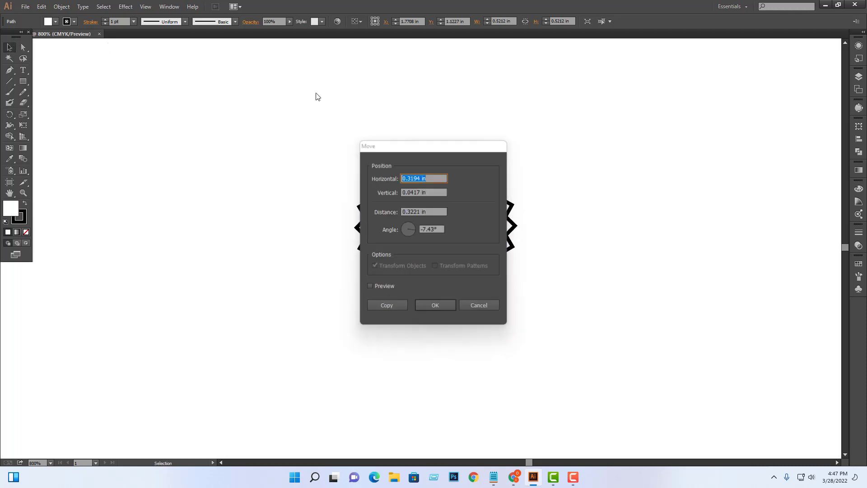
left_click(469, 300)
left_click_drag(320, 136, 587, 364)
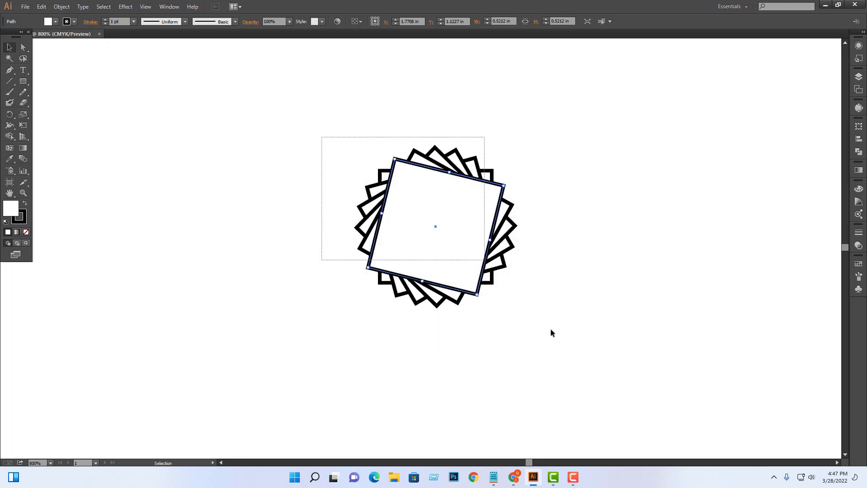
left_click(646, 277)
Step: Select all the starburst squares and set their stroke to 0.25 pt
key("ctrl+plus")
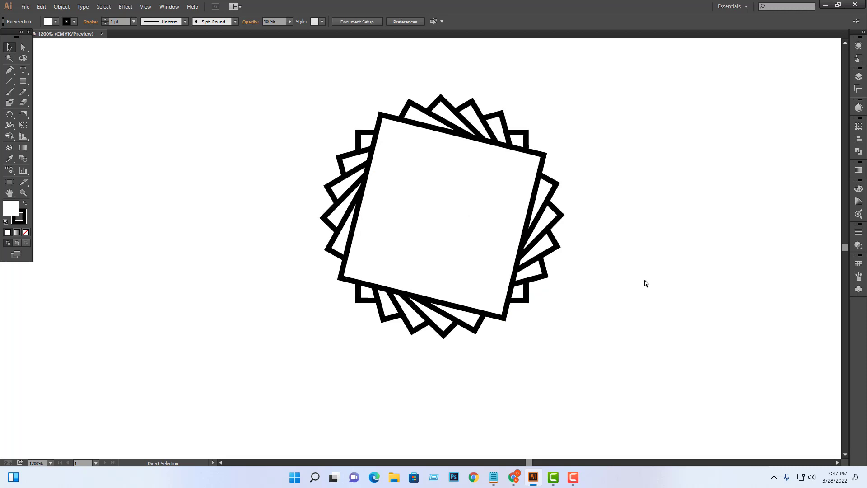
key("ctrl+plus")
key("ctrl+minus")
key("ctrl+minus")
key("ctrl+minus")
key("ctrl+minus")
key("ctrl+minus")
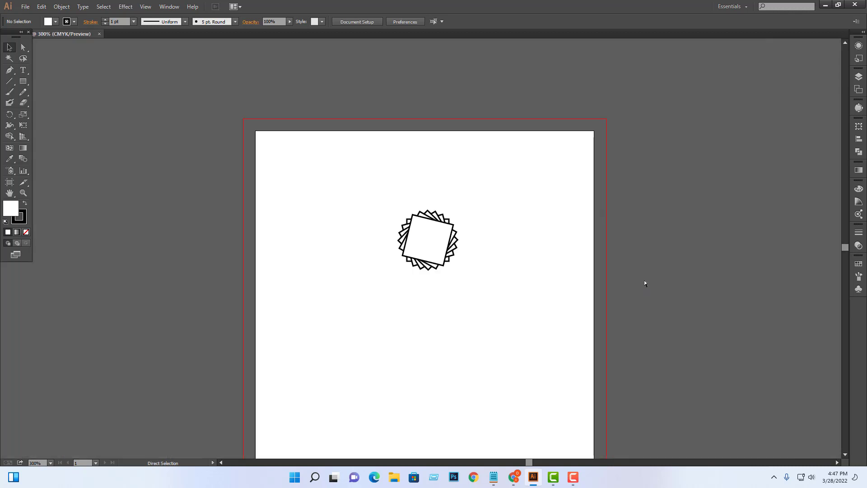
key("ctrl+minus")
key("ctrl+minus")
key("ctrl+plus")
key("ctrl+plus")
key("ctrl+plus")
key("ctrl+plus")
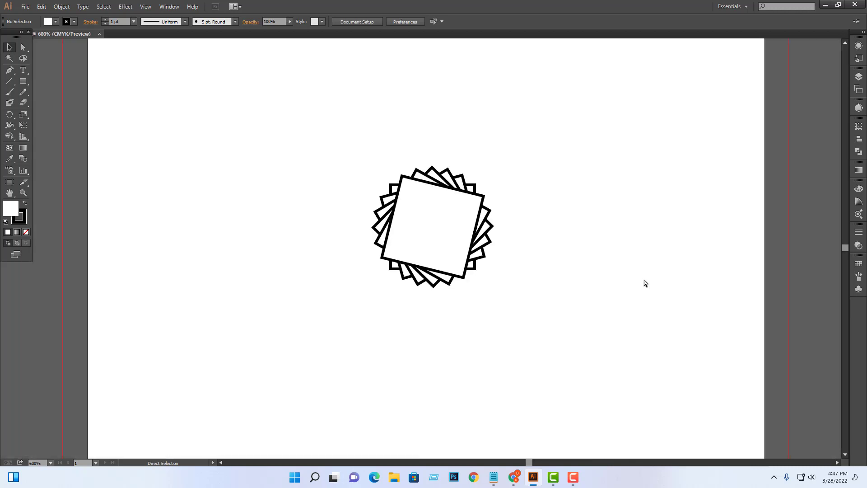
key("ctrl+minus")
left_click_drag(358, 129, 489, 297)
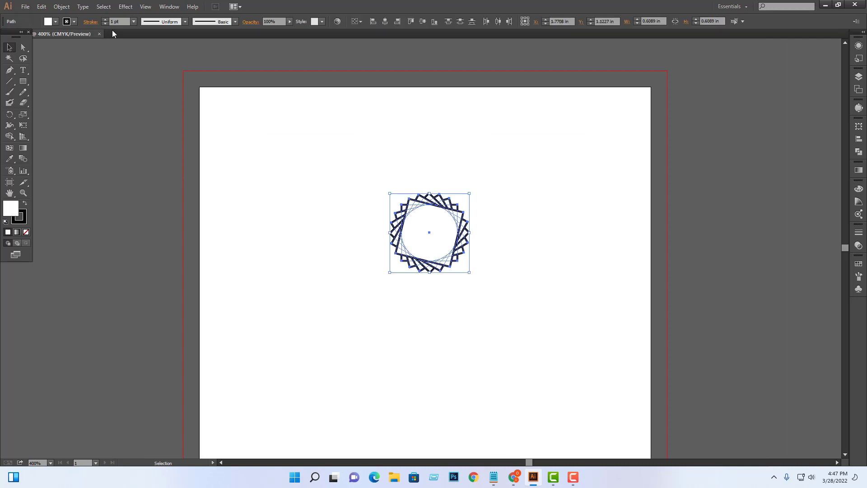
left_click(134, 21)
left_click(522, 161)
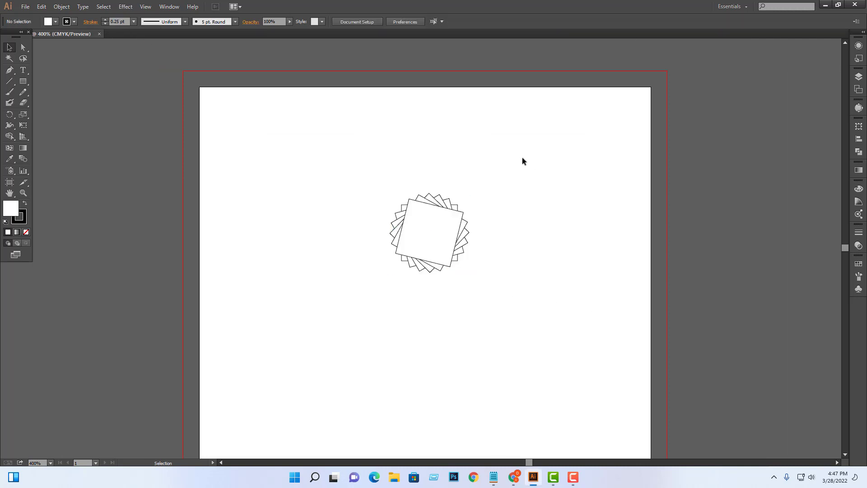
Step: Move the whole starburst to the artboard's top-right corner
left_click_drag(512, 187, 339, 334)
left_click_drag(424, 248, 583, 150)
left_click(567, 234)
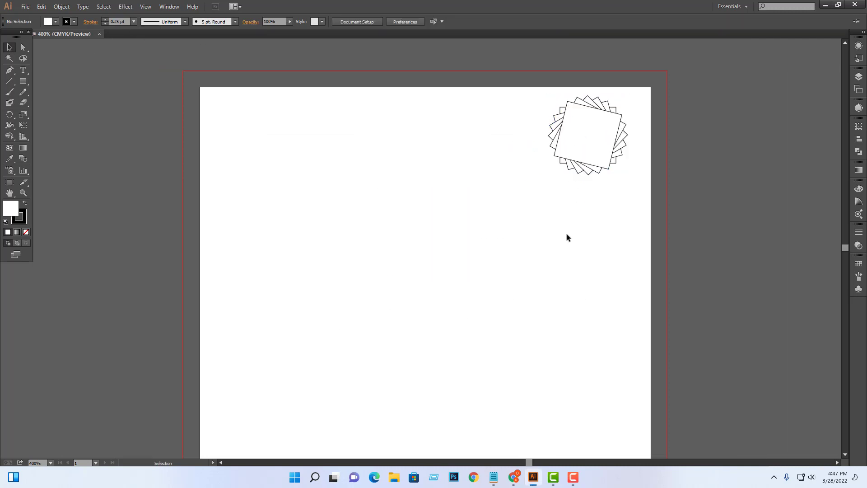
left_click(26, 82)
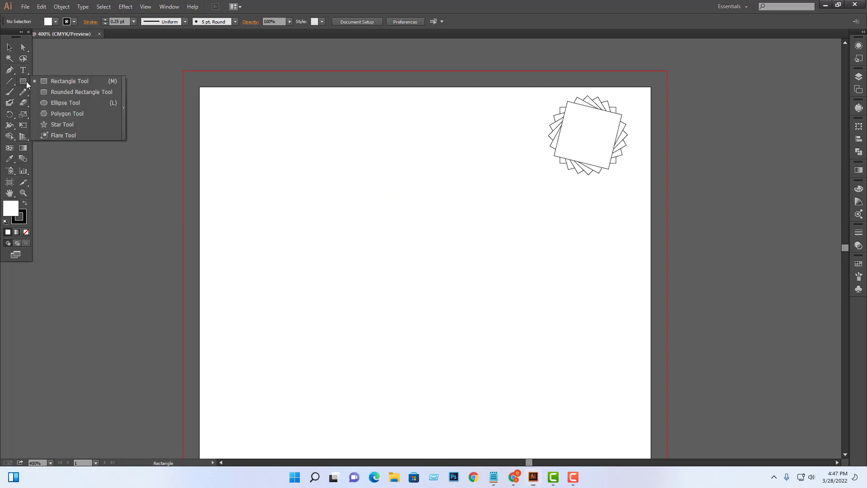
left_click(43, 82)
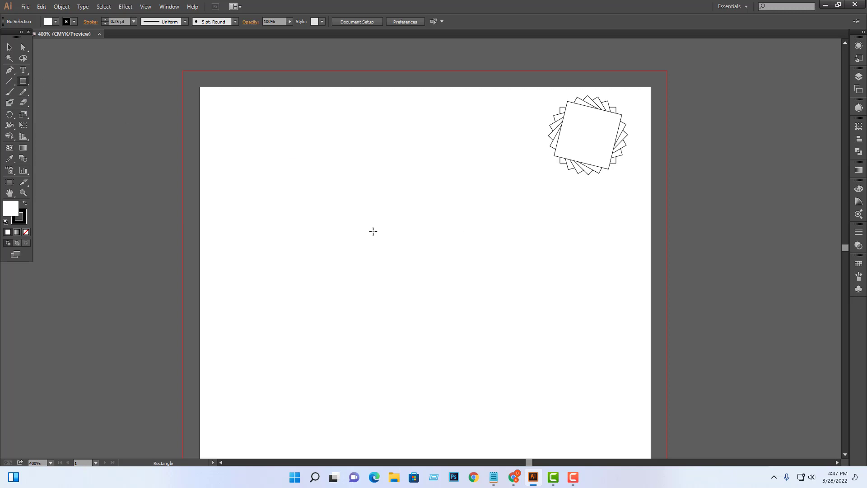
key("r")
left_click(27, 83)
key("v")
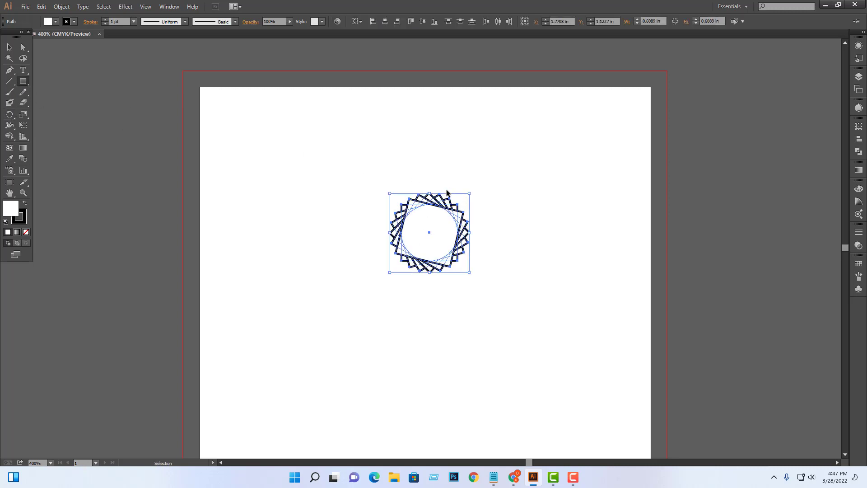
key("ctrl+z")
key("ctrl+z")
key("ctrl+z")
key("ctrl+z")
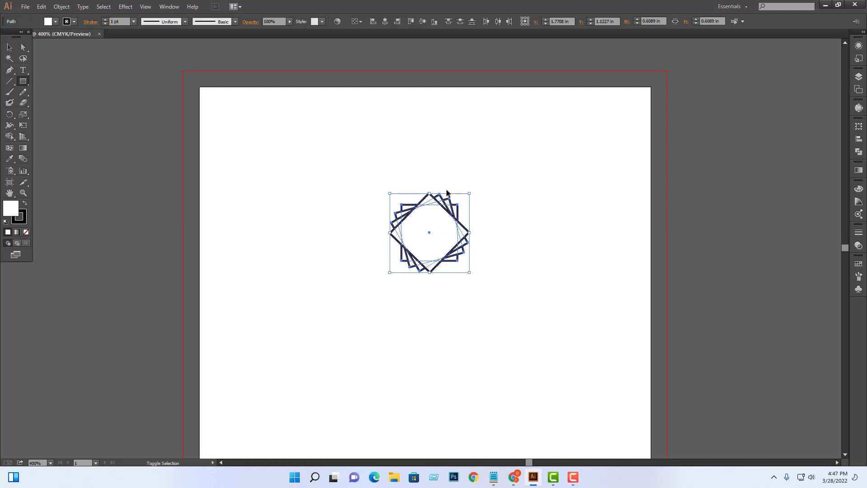
key("ctrl+d")
key("ctrl+d")
key("ctrl+d")
key("ctrl+z")
key("v")
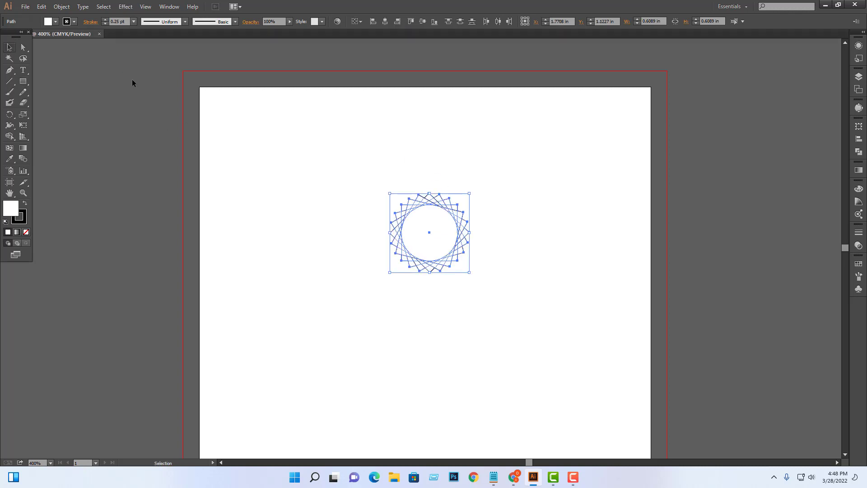
left_click(132, 80)
left_click_drag(348, 176, 500, 310)
left_click_drag(406, 252, 576, 159)
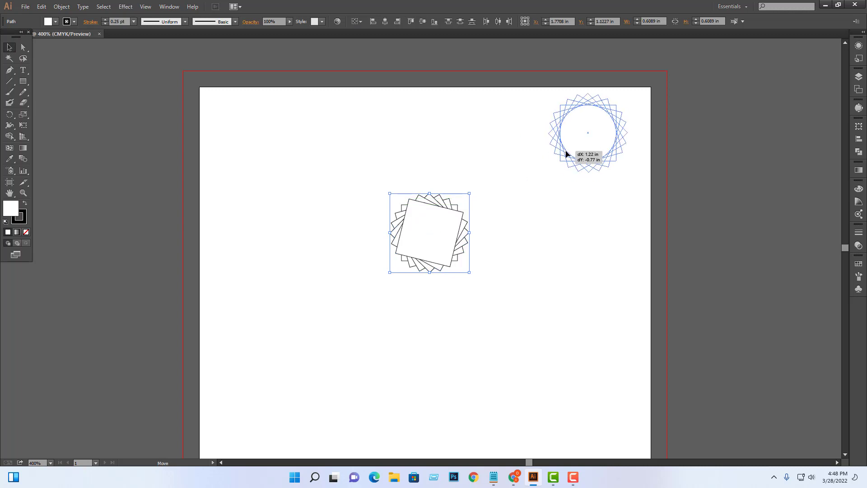
left_click(23, 82)
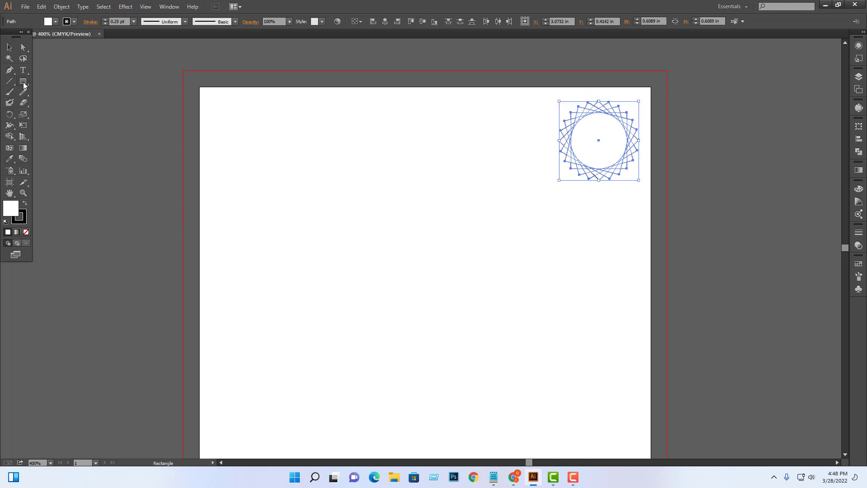
Step: Draw a small 0.2321 in circle left of the artboard centre, away from the starburst
left_click(45, 103)
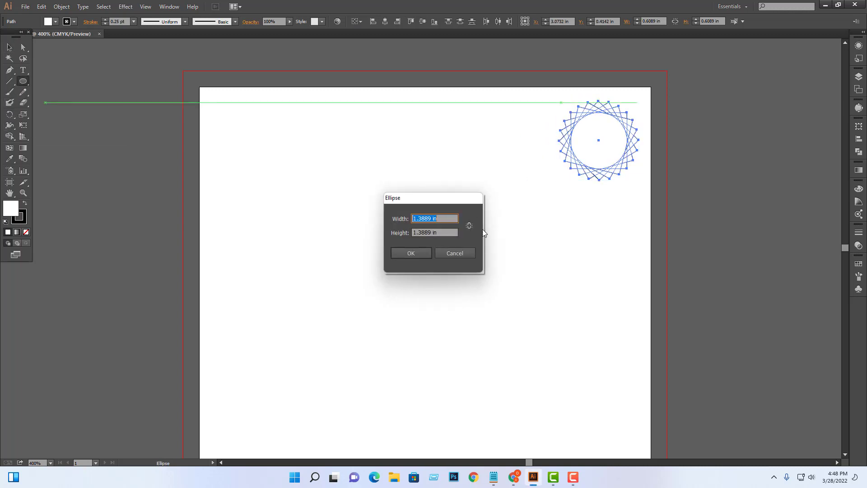
left_click(461, 257)
left_click_drag(405, 179, 435, 209)
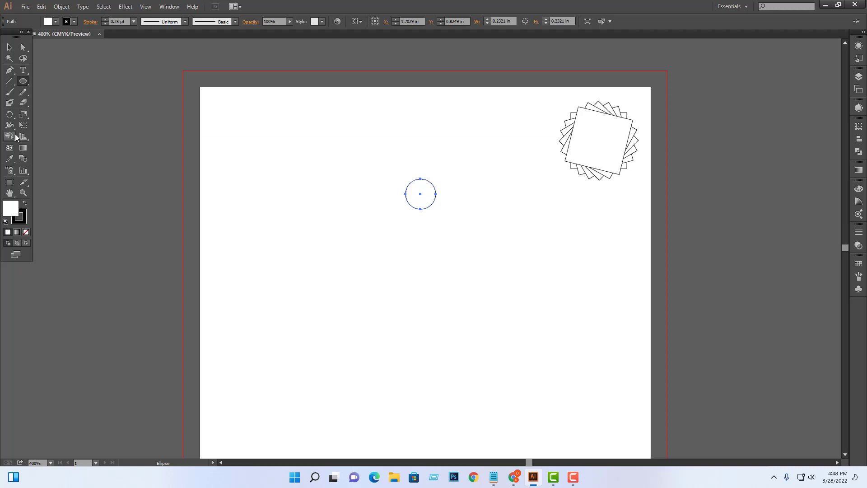
left_click(10, 114)
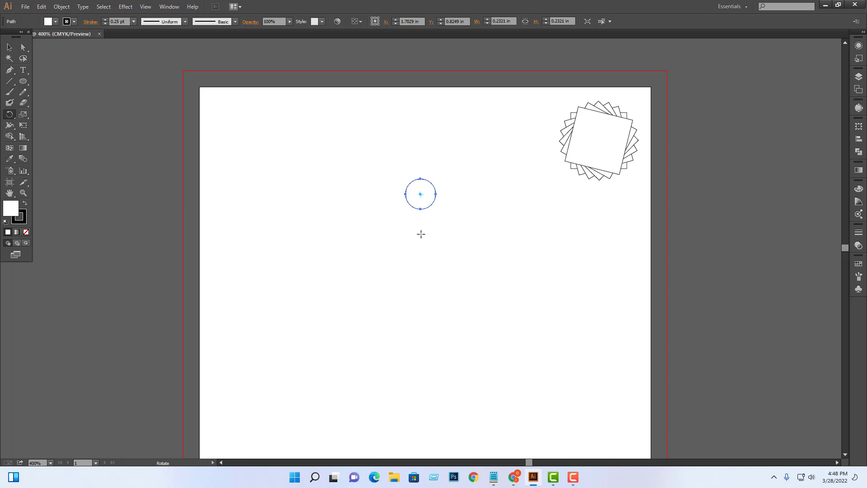
left_click(421, 234)
double_click(23, 114)
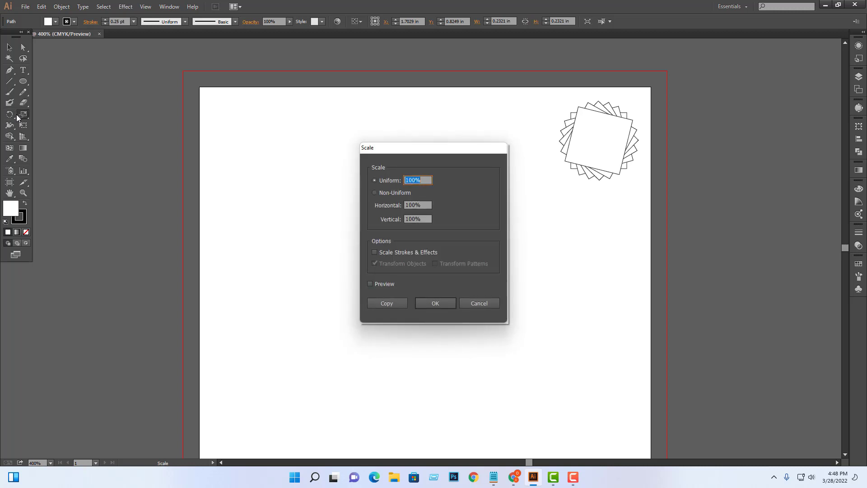
left_click(477, 306)
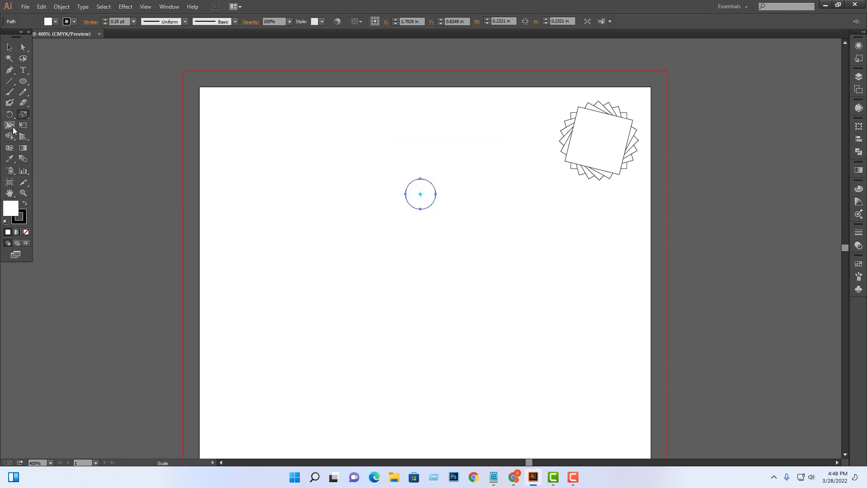
left_click(9, 114)
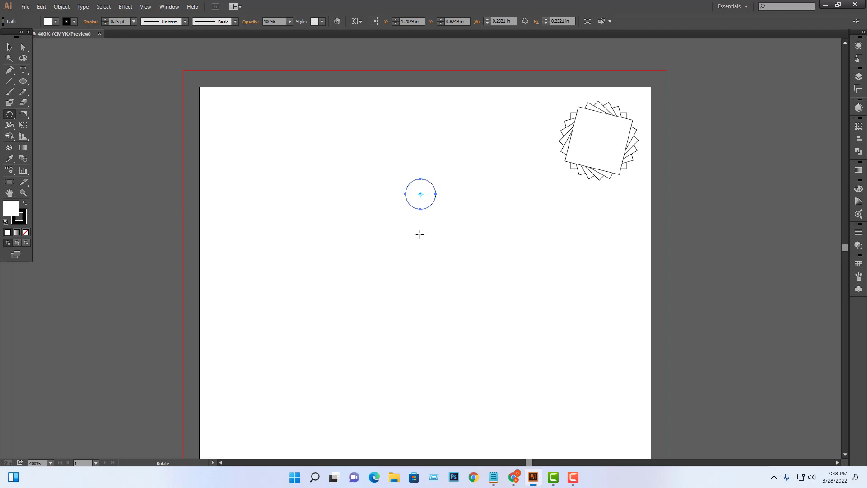
Step: Make a copy of the circle rotated 36° around a pivot just below it, previewing first
left_click(419, 234, "alt")
left_click_drag(437, 179, 618, 240)
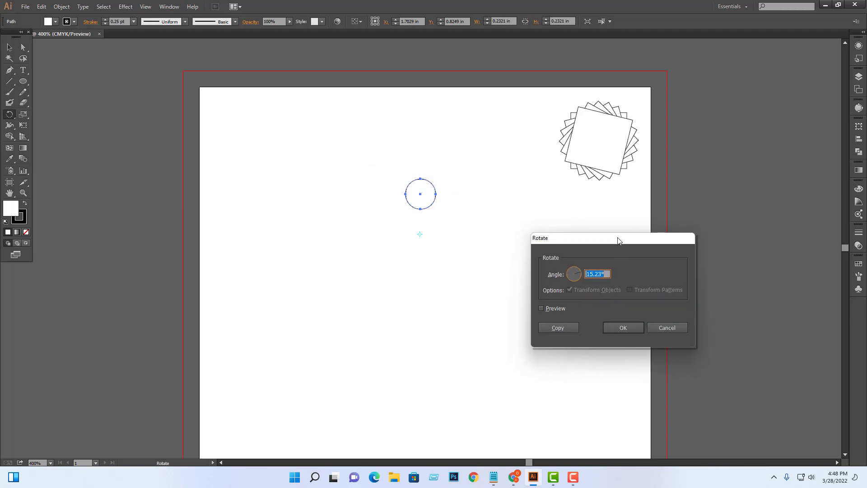
mouse_move(553, 239)
left_mouse_down()
mouse_move(481, 231)
mouse_move(603, 246)
left_mouse_up()
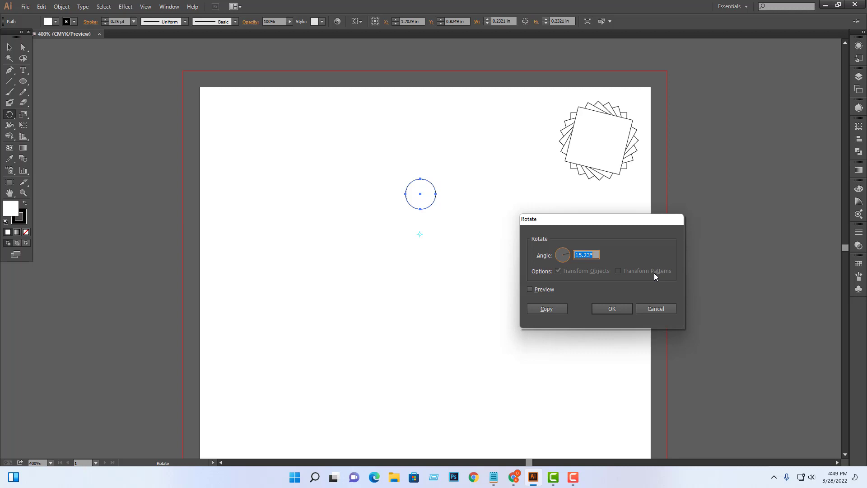
type("36")
left_click(530, 289)
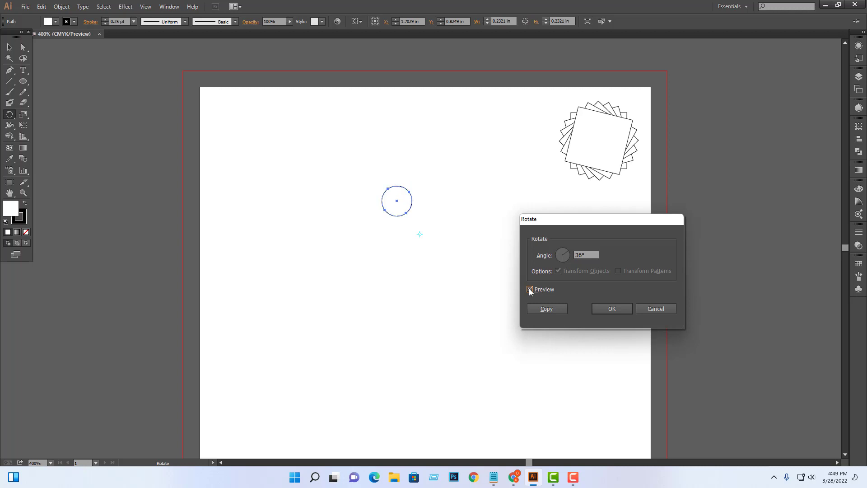
left_click(549, 309)
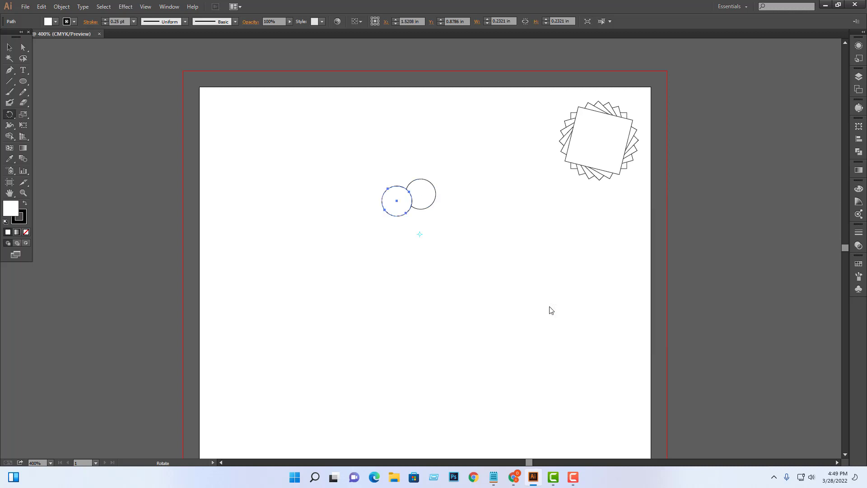
Step: Repeat the 36° rotate-copy with Ctrl+D until ten circles close the ring
key("ctrl+d")
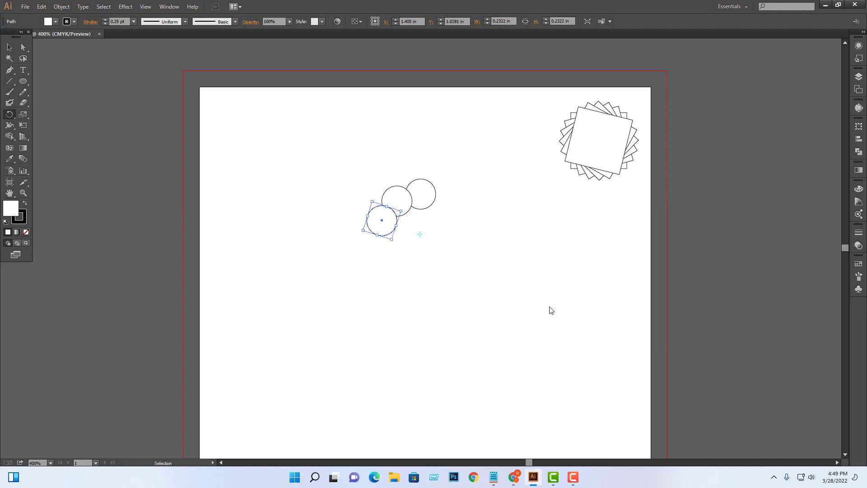
key("ctrl+d")
key("ctrl+d")
key("ctrl+d")
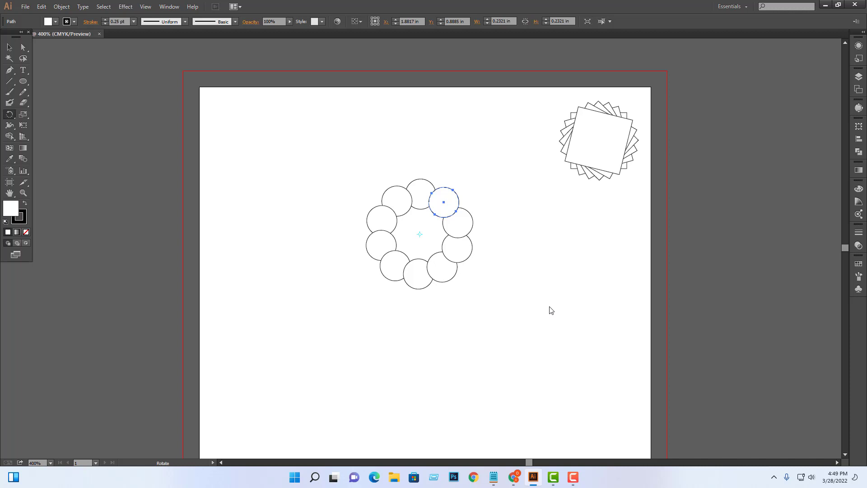
Step: Select the whole ten-circle ring and delete it
left_click(9, 46)
left_click(302, 135)
left_click_drag(302, 135, 497, 323)
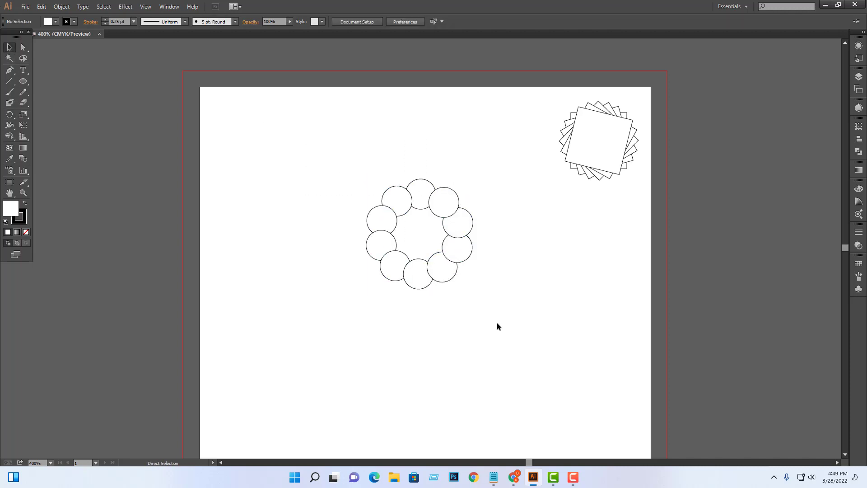
key("ctrl+plus")
key("ctrl+plus")
key("ctrl+minus")
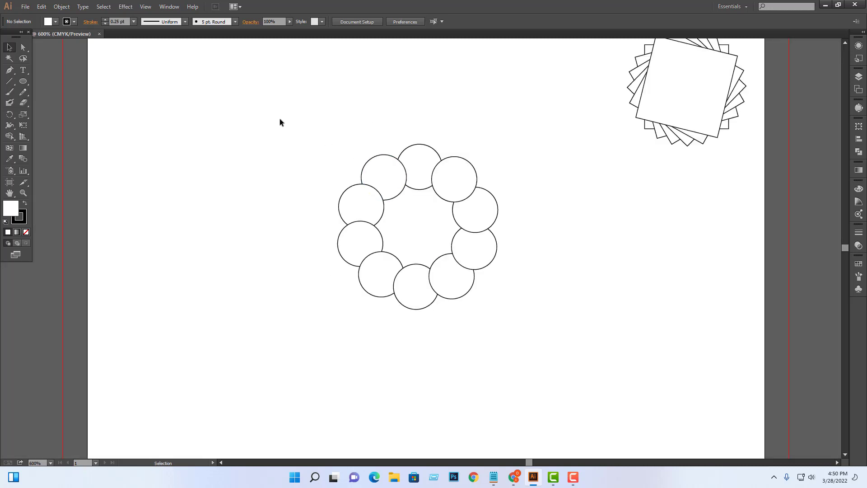
mouse_move(280, 112)
left_mouse_down()
mouse_move(487, 460)
mouse_move(532, 346)
left_mouse_up()
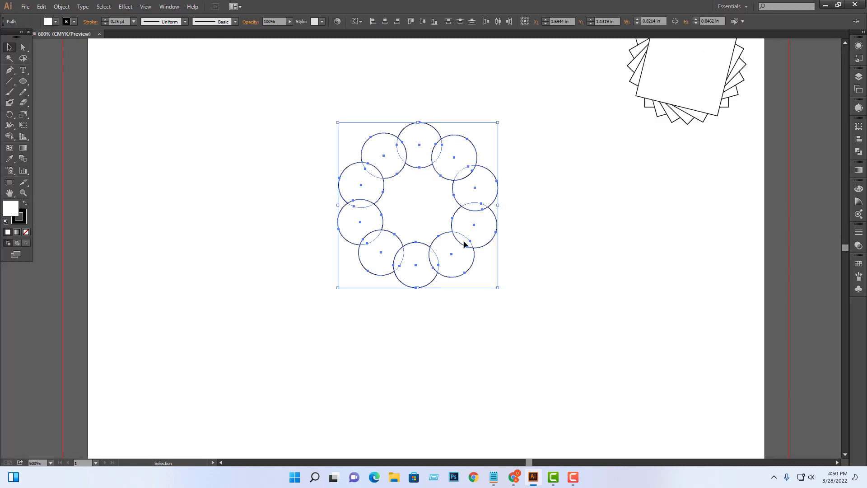
mouse_move(390, 218)
left_mouse_down()
mouse_move(427, 296)
mouse_move(376, 249)
left_mouse_up()
left_click(493, 123)
left_click_drag(511, 143, 304, 324)
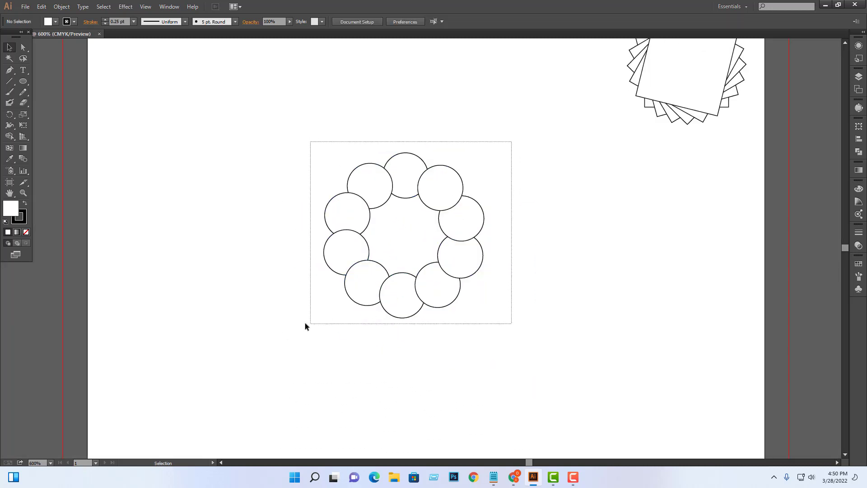
key("Delete")
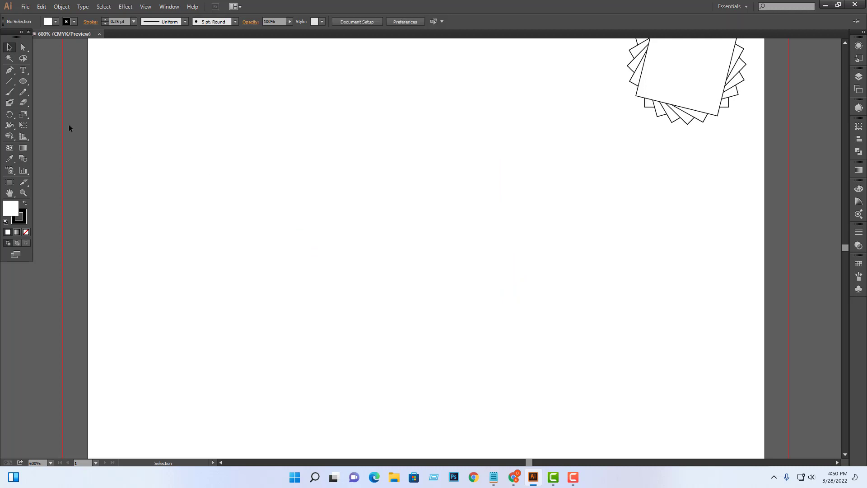
Step: Draw a smaller 0.1366 in circle near the artboard centre and check its size
left_click(26, 82)
left_click(422, 214)
left_click(442, 252)
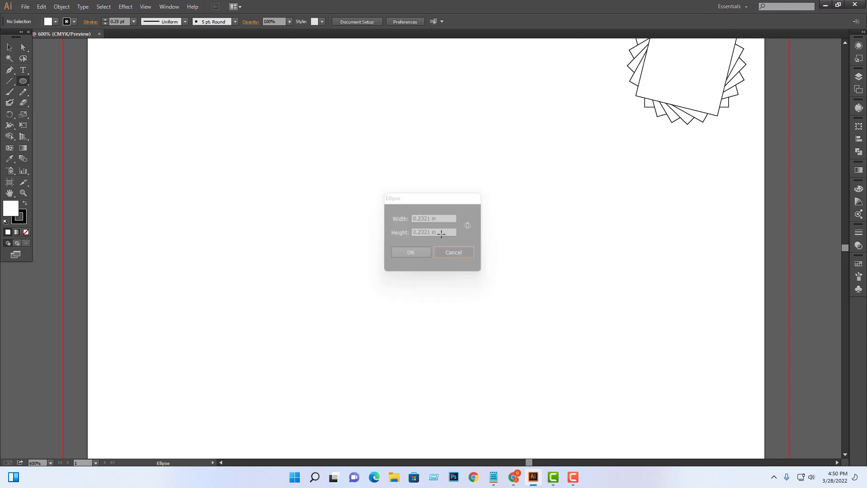
left_click_drag(430, 213, 448, 241)
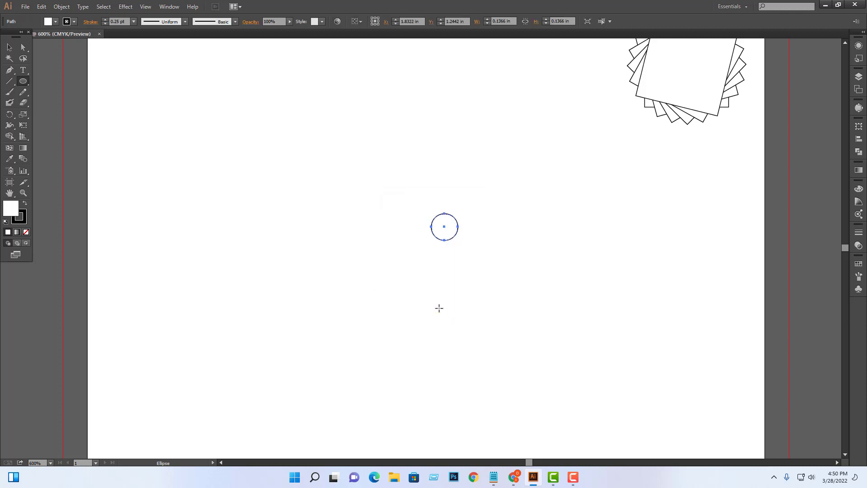
left_click(443, 315)
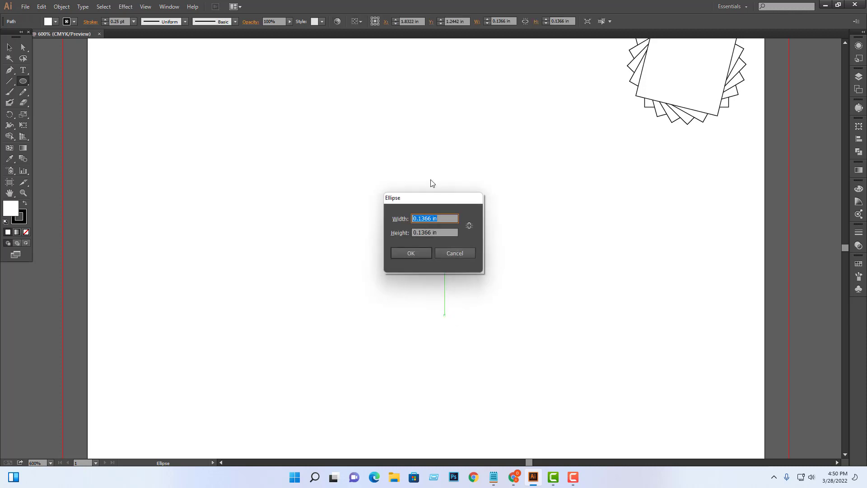
left_click(455, 252)
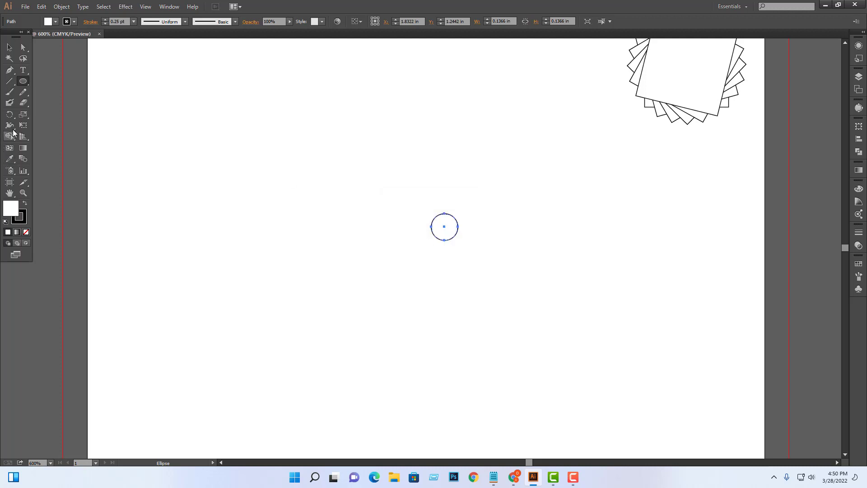
Step: Build a ring from 18° rotated copies of the circle around a point below it
left_click(10, 114)
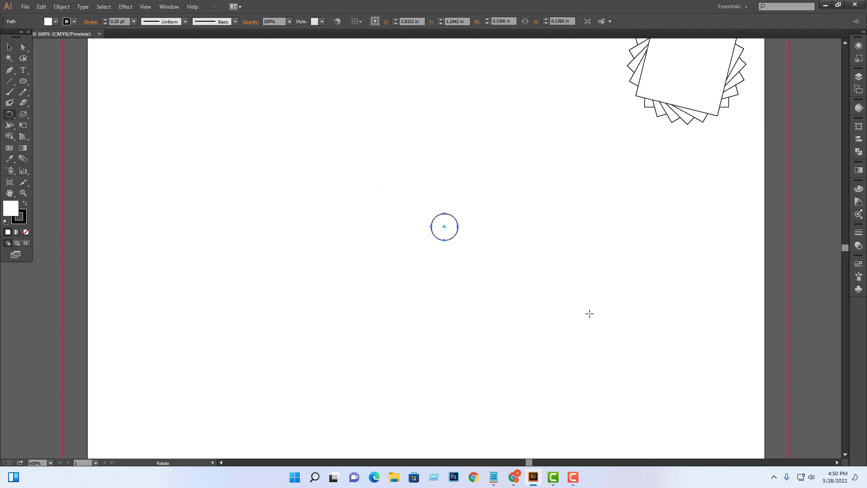
left_click(443, 300, "alt")
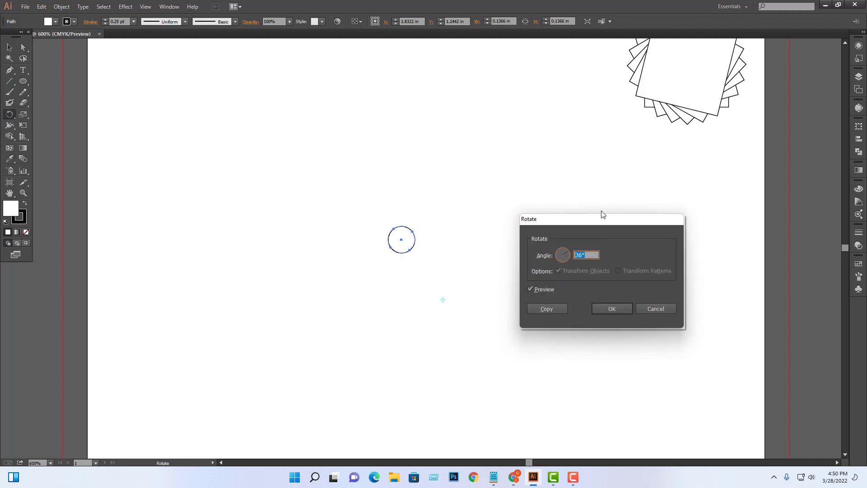
left_click_drag(603, 222, 646, 199)
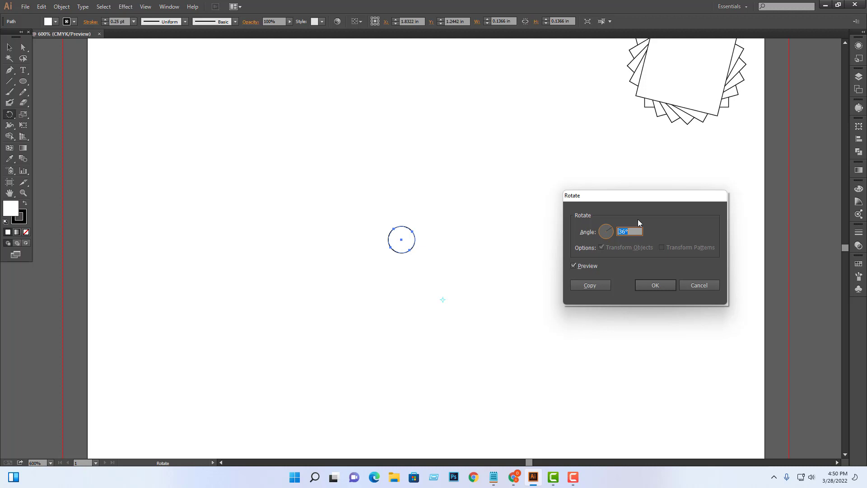
type("18")
key("Tab")
left_click(574, 266)
left_click(574, 266)
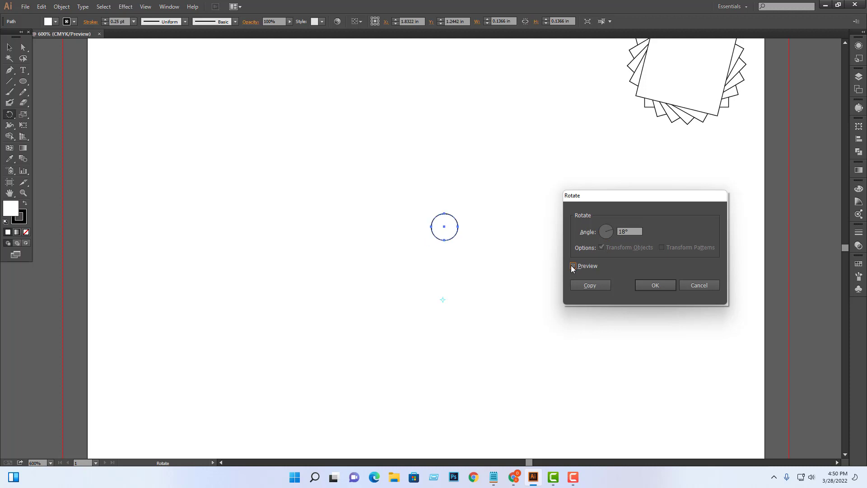
left_click(573, 266)
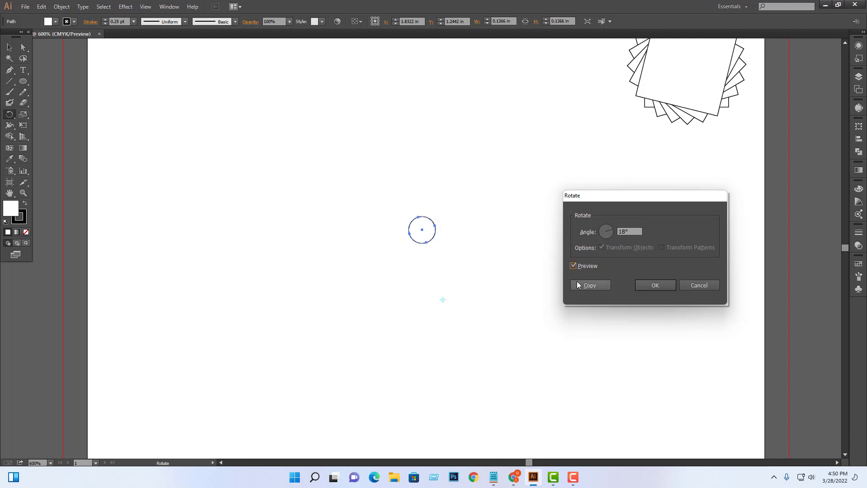
left_click(583, 284)
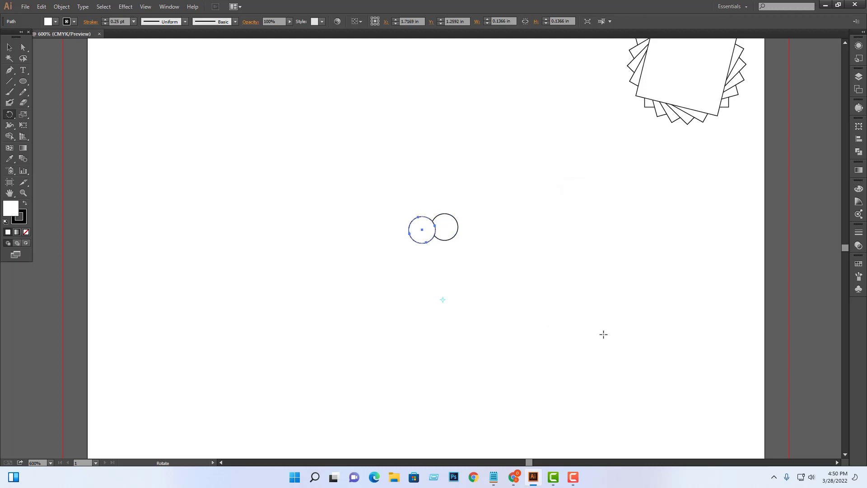
key("ctrl+d")
key("ctrl+d")
key("ctrl+d")
key("ctrl+d")
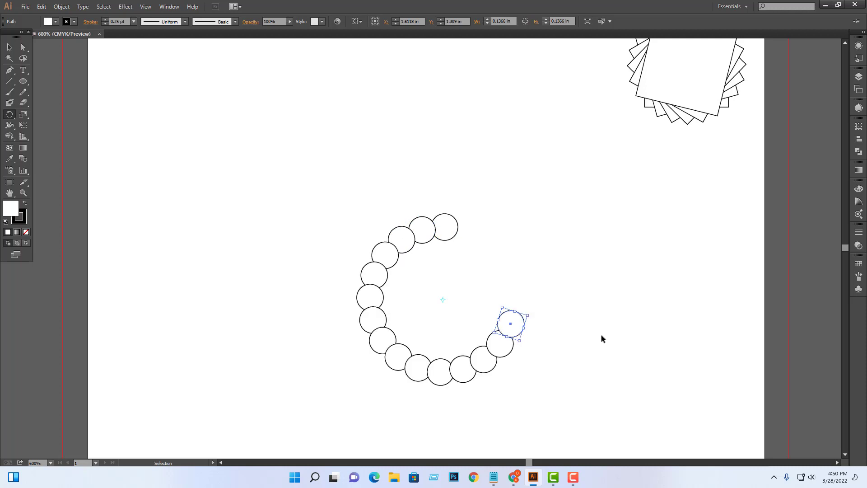
key("ctrl+d")
key("ctrl+d")
key("ctrl+d")
key("ctrl+d")
key("ctrl+d")
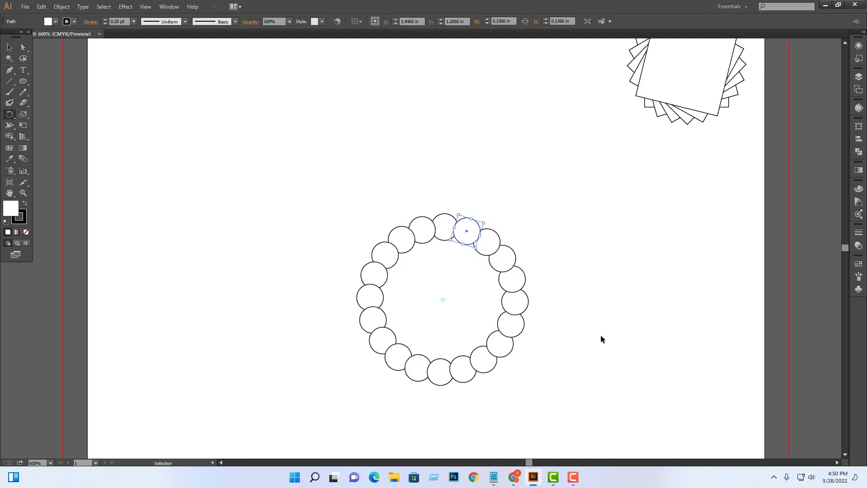
Step: Move the ring up and left, then undo an accidental shift of its top circle
left_click(10, 47)
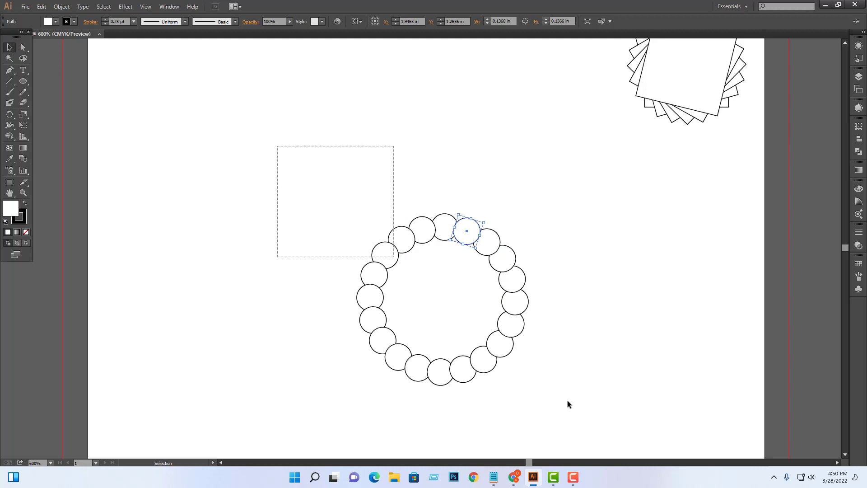
left_click_drag(277, 145, 599, 385)
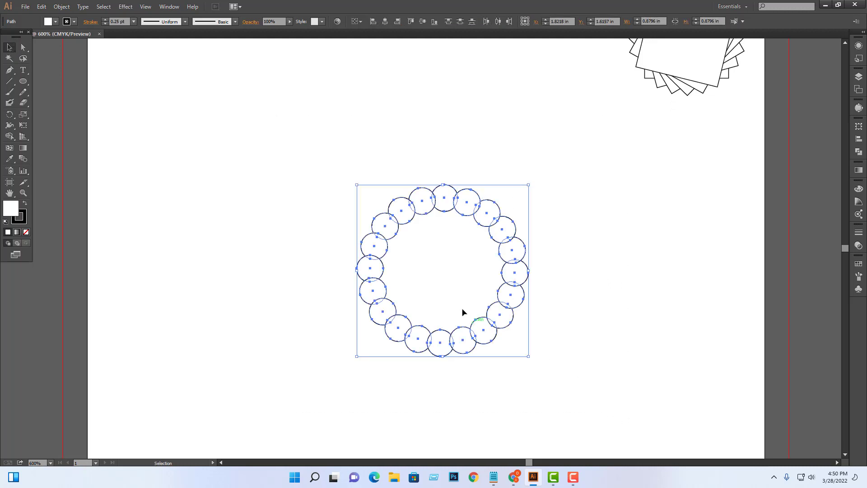
left_click_drag(468, 321, 390, 224)
left_click(512, 275)
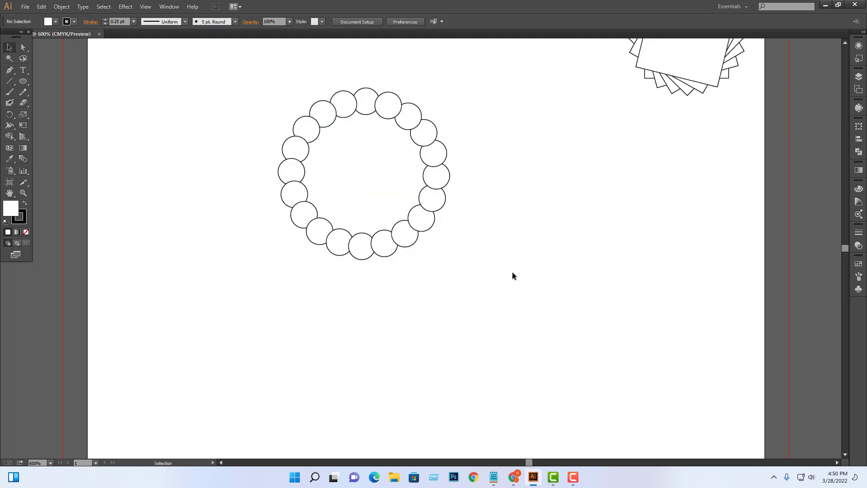
left_click_drag(515, 288, 545, 339)
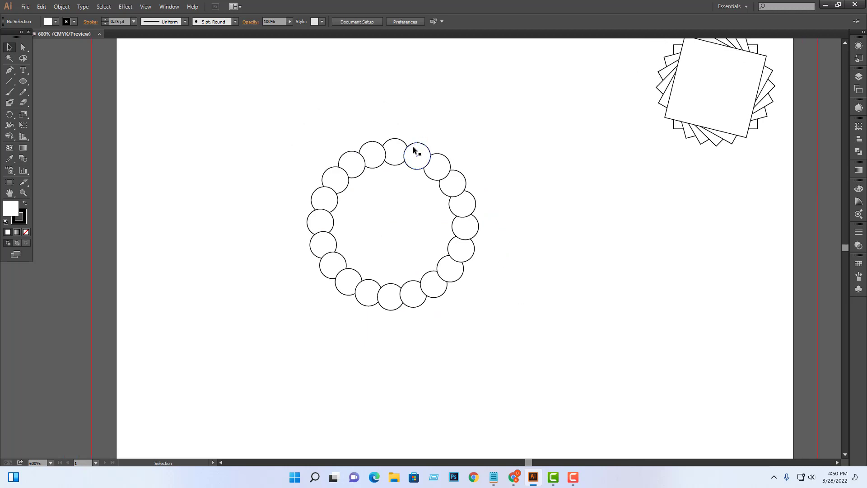
left_click(412, 146)
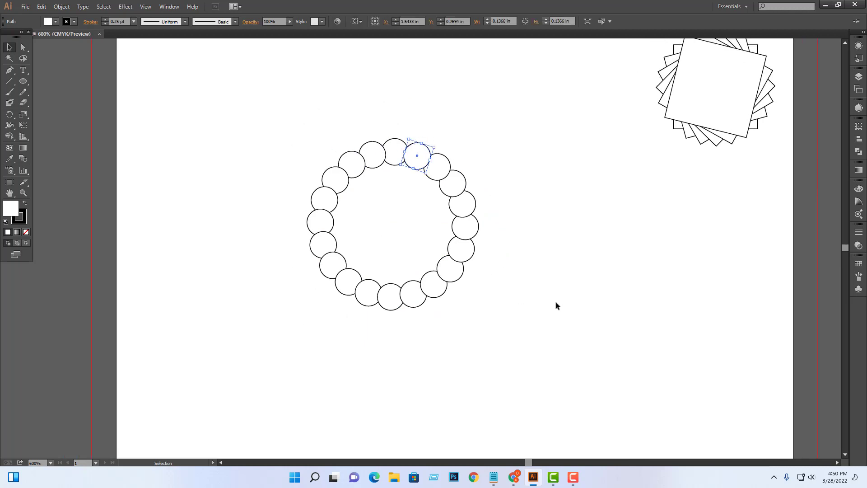
key("ctrl+d")
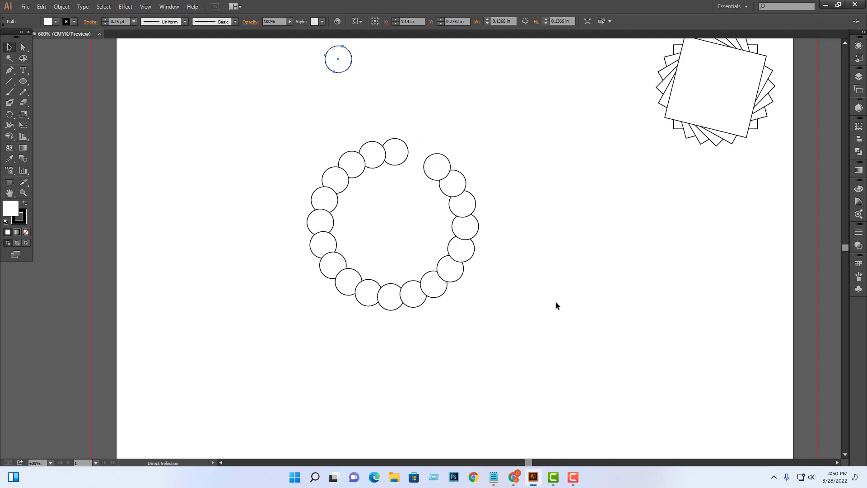
key("ctrl+z")
left_click(556, 302)
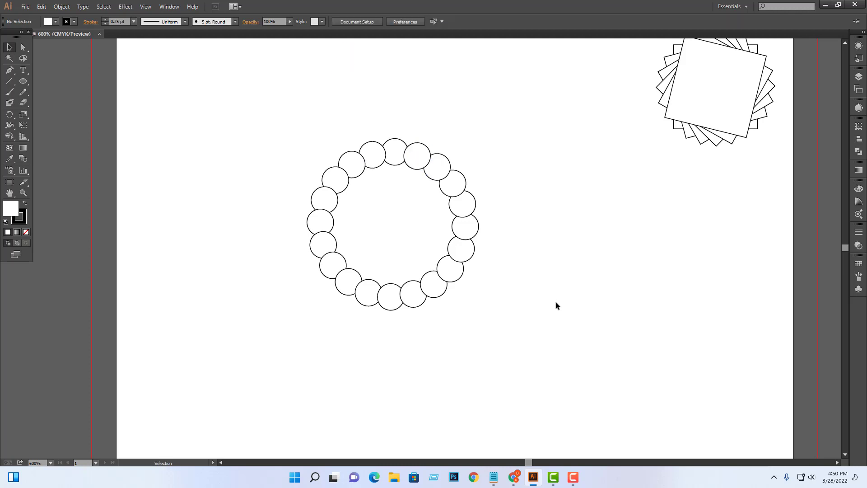
Step: Scale the ring down to a small size and then delete it
left_click_drag(268, 114, 492, 369)
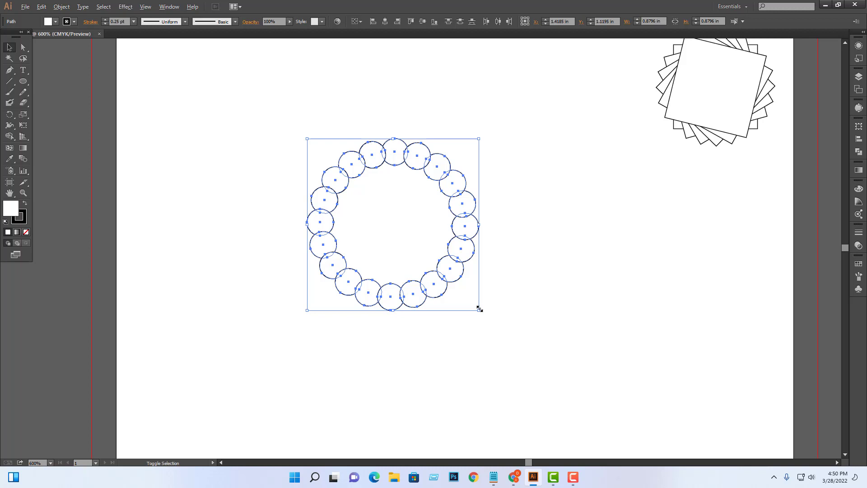
left_click_drag(478, 309, 423, 252)
left_click(476, 161)
left_click_drag(476, 152, 300, 317)
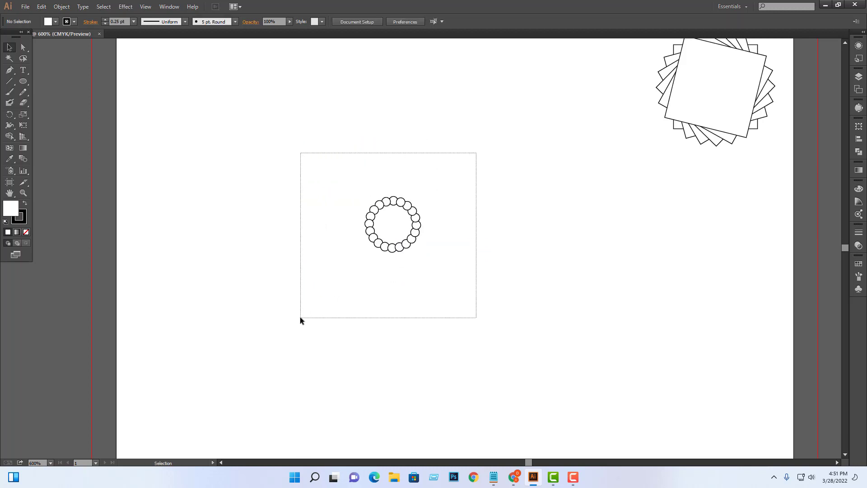
key("Delete")
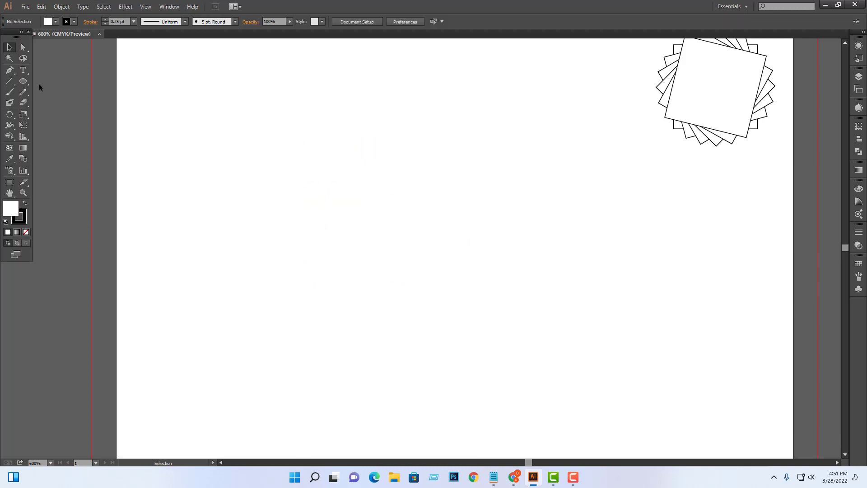
Step: Draw a 1.2 in circle mid-artboard and shift it up and right
left_click(23, 81)
left_click_drag(293, 144, 527, 313)
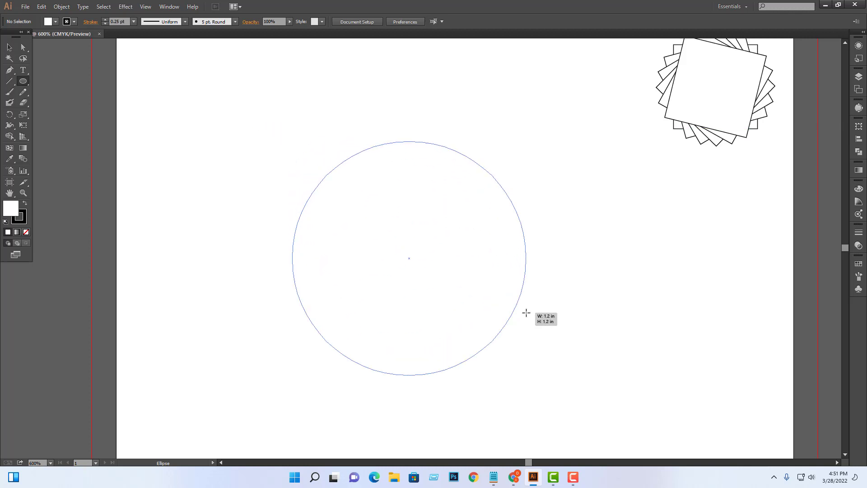
key("v")
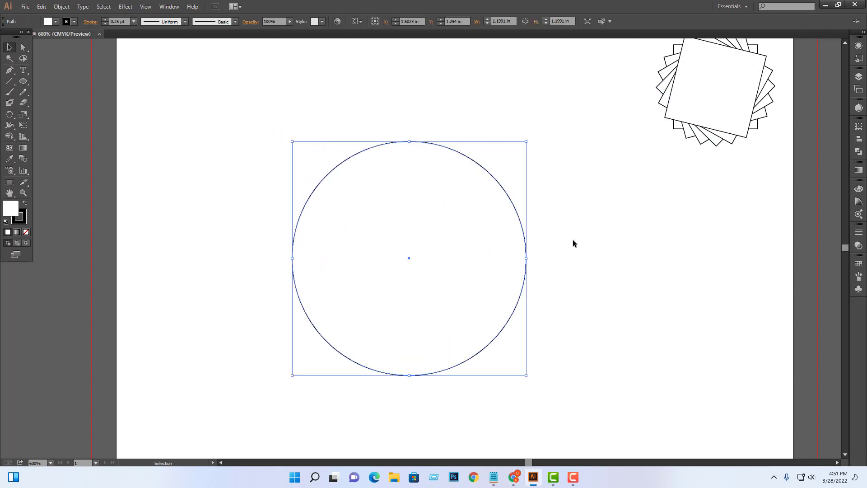
left_click_drag(526, 240, 574, 228)
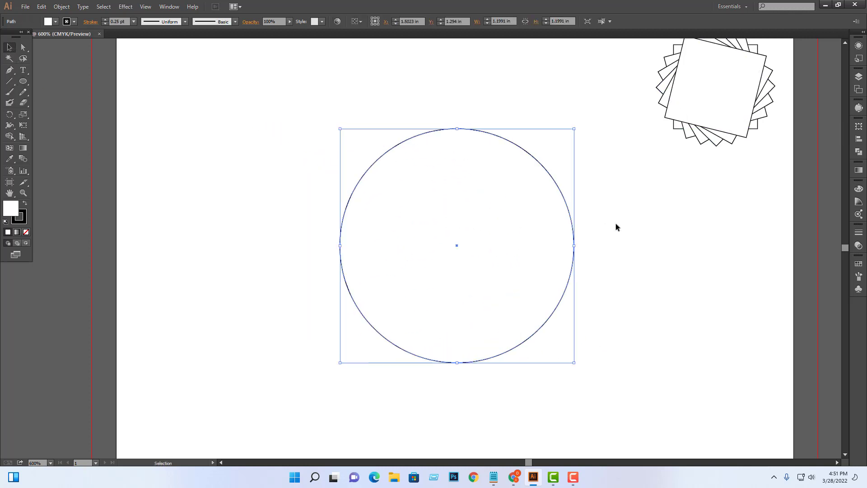
left_click(615, 224)
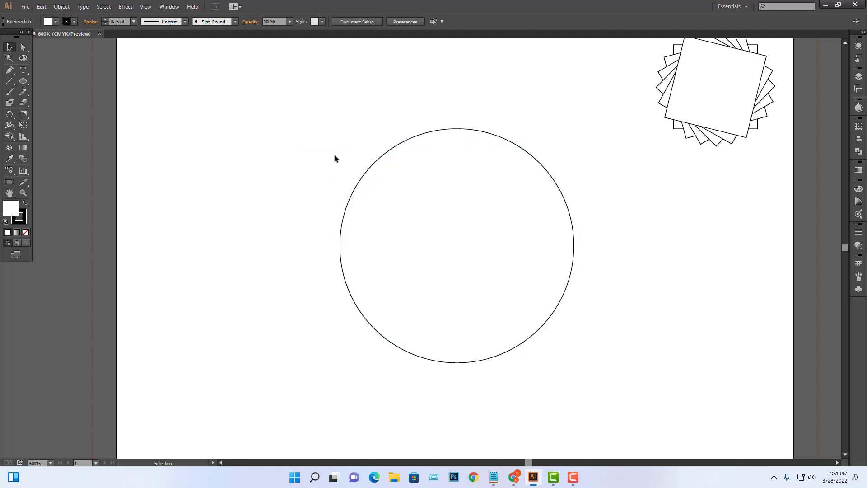
Step: Draw a tall rounded-rectangle pill centred on the circle's top edge, then select both shapes
left_click(27, 79)
left_click_drag(26, 80, 51, 93)
mouse_move(455, 96)
left_mouse_down()
mouse_move(455, 114)
mouse_move(432, 155)
left_mouse_up()
left_click(9, 47)
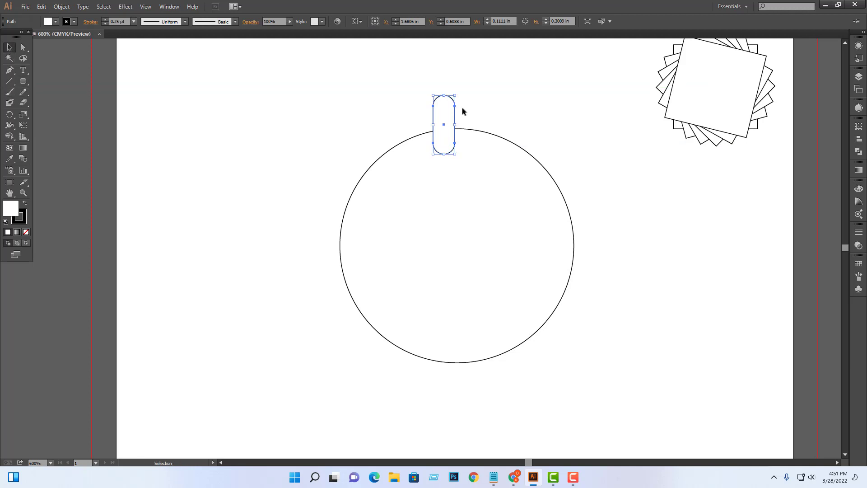
left_click_drag(454, 118, 466, 123)
left_click(631, 249)
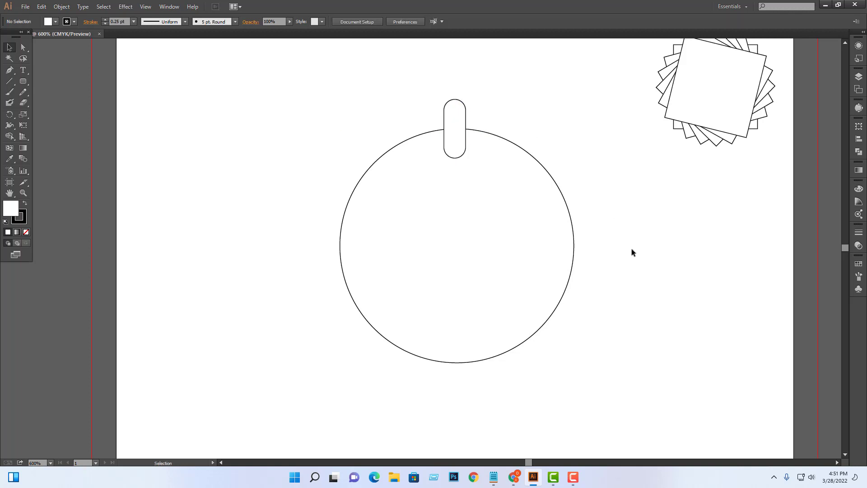
left_click_drag(581, 94, 456, 233)
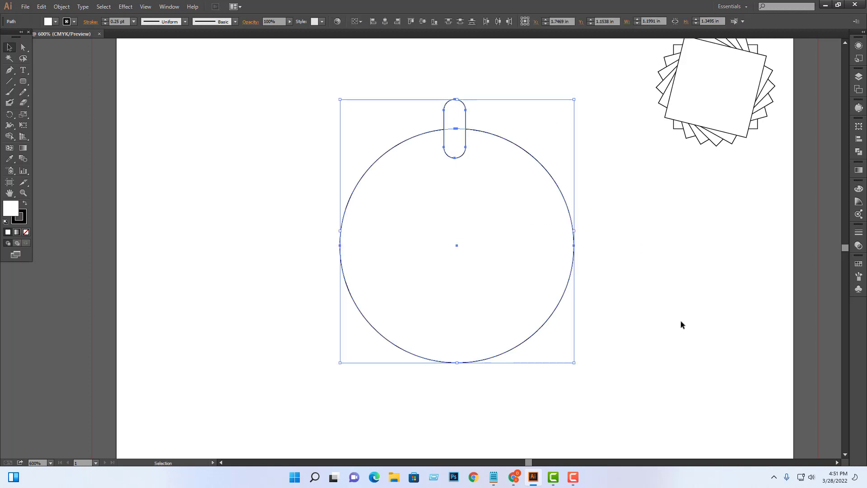
Step: Cancel the rotation of both shapes and select only the pill
left_click(9, 114)
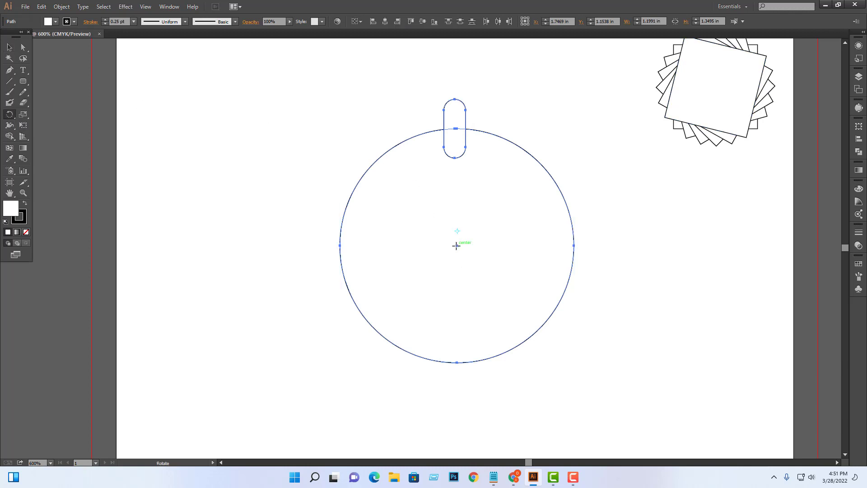
left_click(457, 245, "alt")
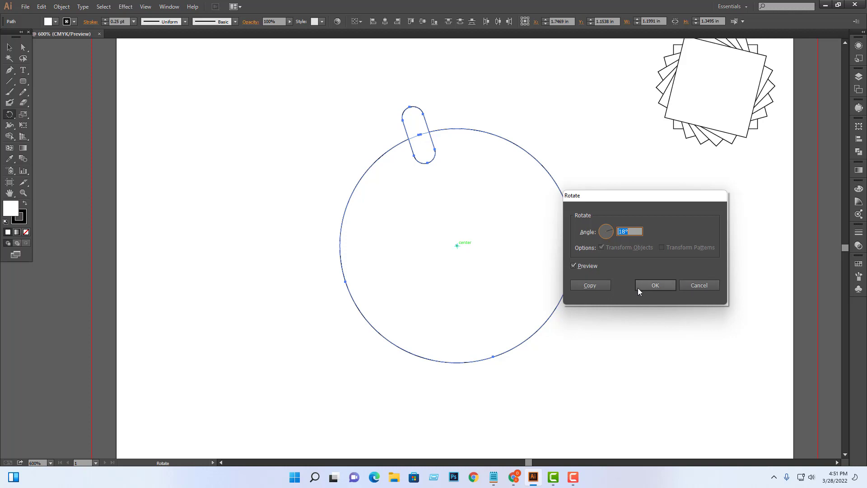
left_click(700, 285)
key("y")
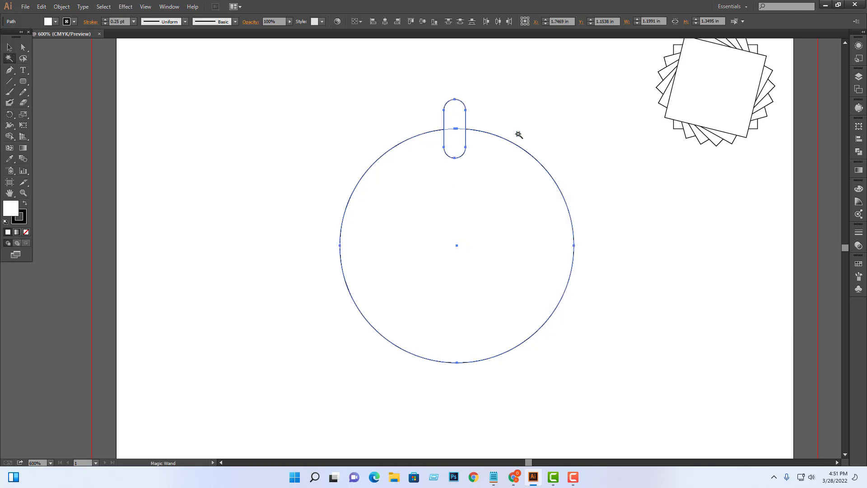
key("v")
left_click_drag(504, 72, 433, 111)
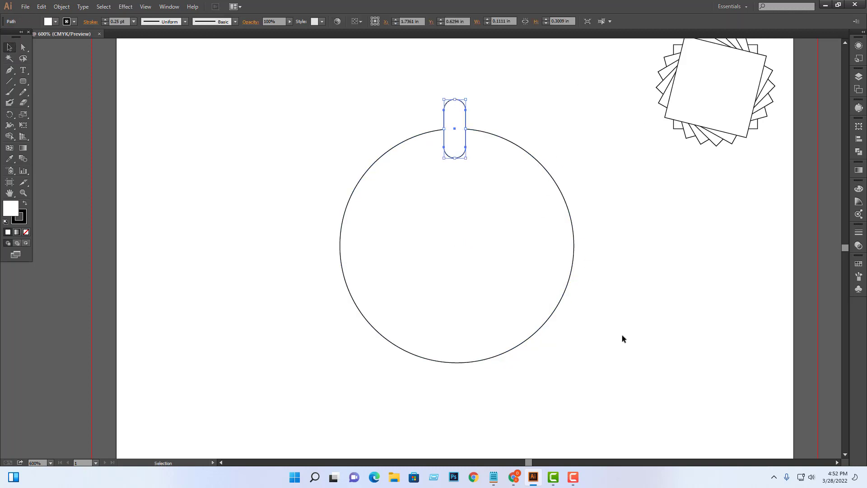
Step: Copy the pill at 18° steps around the circle's centre until the ring is complete
left_click(9, 115)
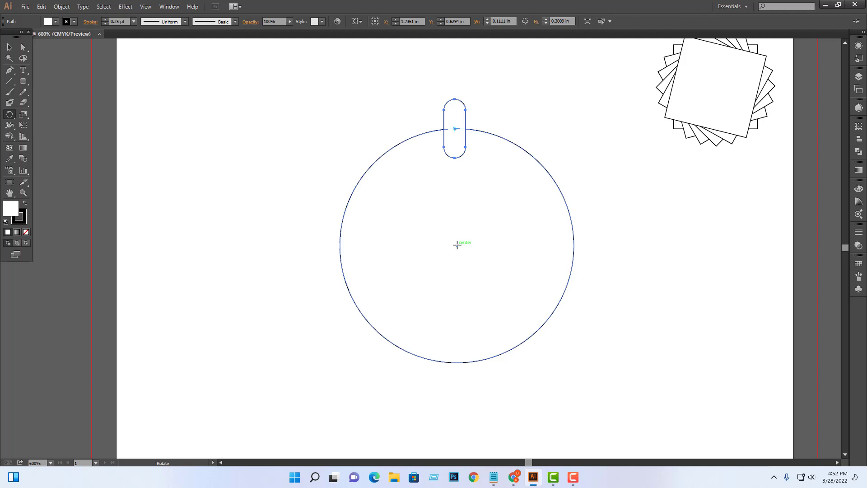
left_click(457, 245, "alt")
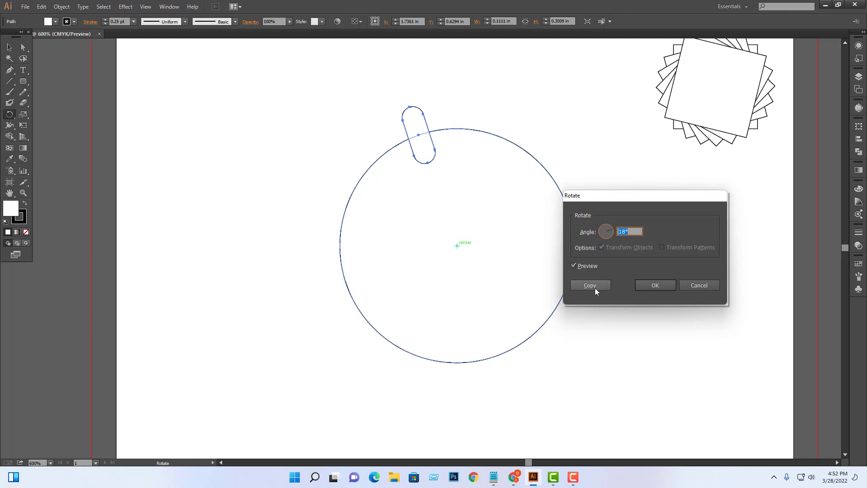
left_click(633, 231)
left_click_drag(632, 233, 613, 233)
left_click(595, 286)
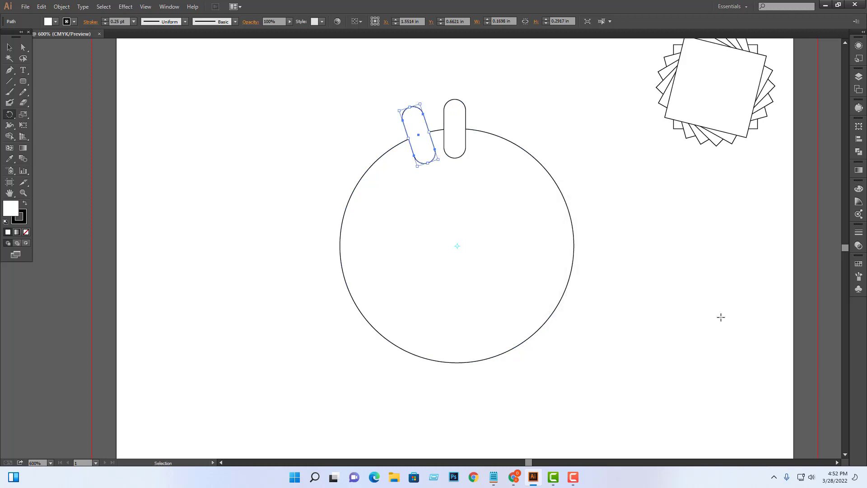
key("ctrl+d")
key("ctrl+d")
key("ctrl+d")
key("ctrl+d")
key("ctrl+d")
key("ctrl+d")
key("ctrl+d")
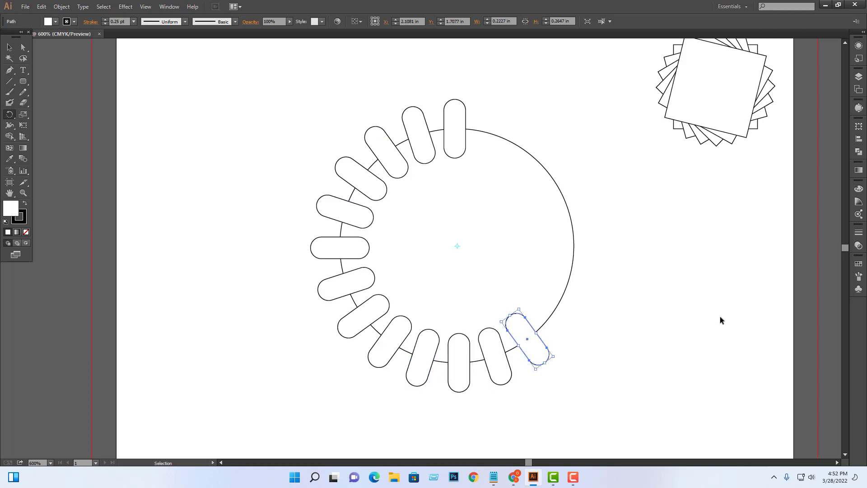
key("ctrl+d")
key("ctrl+d")
key("ctrl+d")
key("ctrl+d")
key("ctrl+d")
key("ctrl+d")
key("ctrl+d")
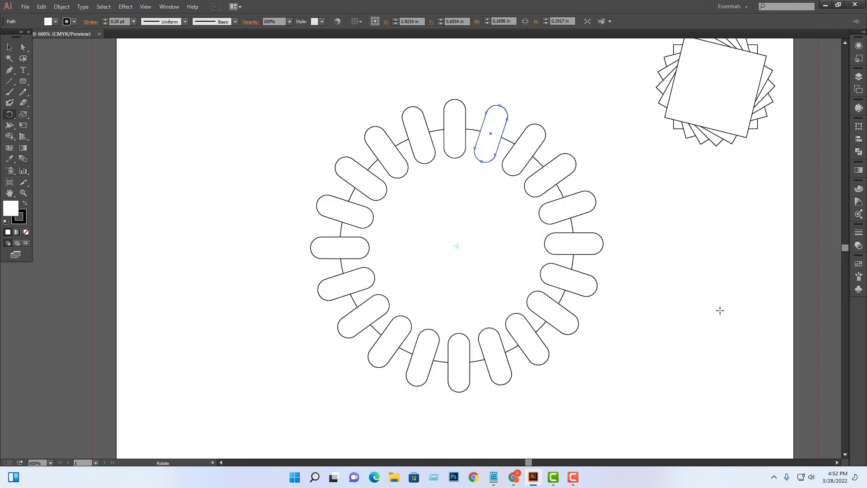
left_click(10, 46)
left_click(711, 316)
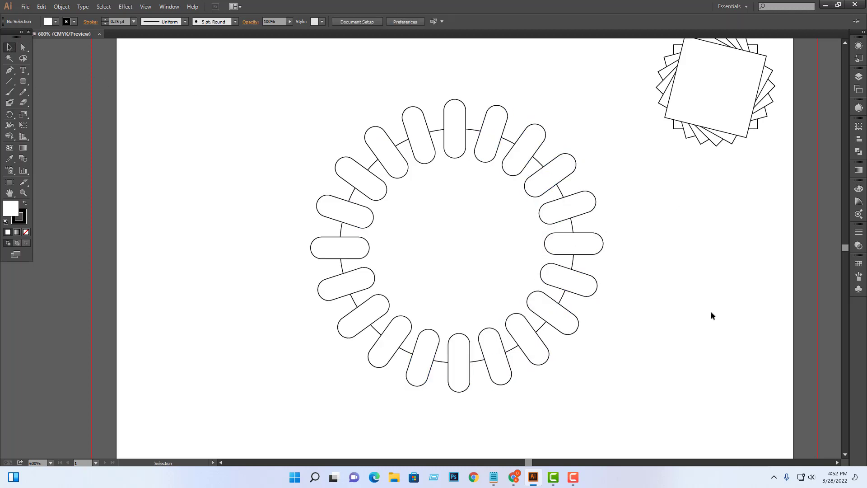
key("ctrl+minus")
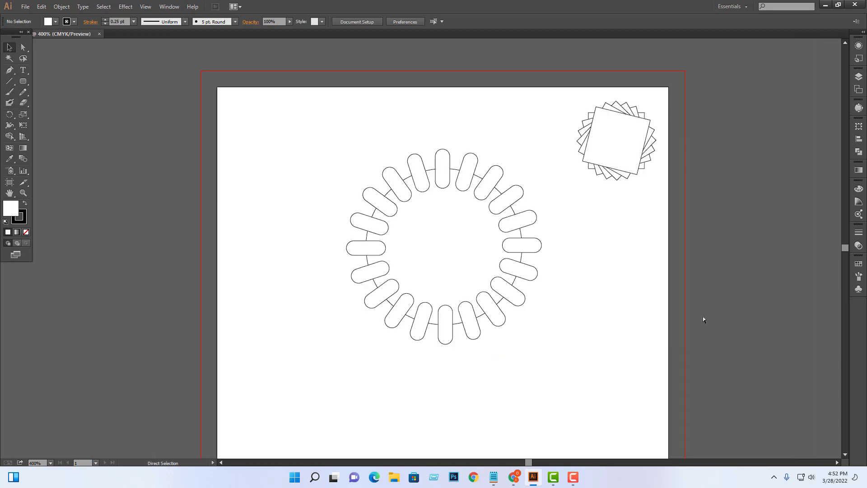
key("ctrl+minus")
key("ctrl+minus")
key("ctrl+minus")
key("ctrl+minus")
key("ctrl+plus")
key("ctrl+plus")
Step: Select the whole pill ring with its circle and move it up and left
key("ctrl+plus")
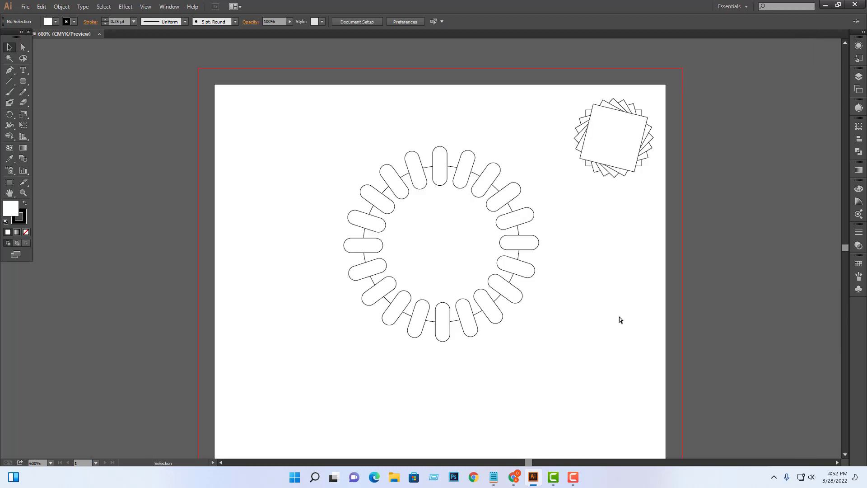
key("ctrl+plus")
key("ctrl+plus")
mouse_move(668, 310)
left_mouse_down()
mouse_move(715, 292)
mouse_move(672, 307)
left_mouse_up()
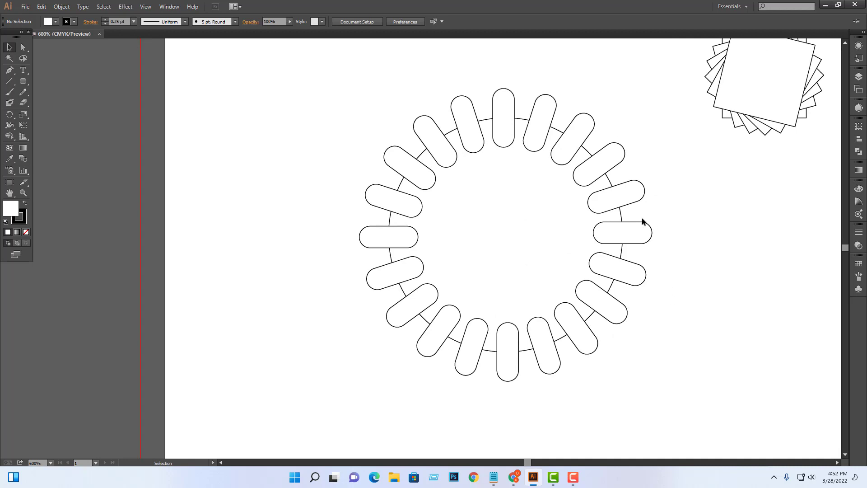
left_click_drag(654, 88, 310, 381)
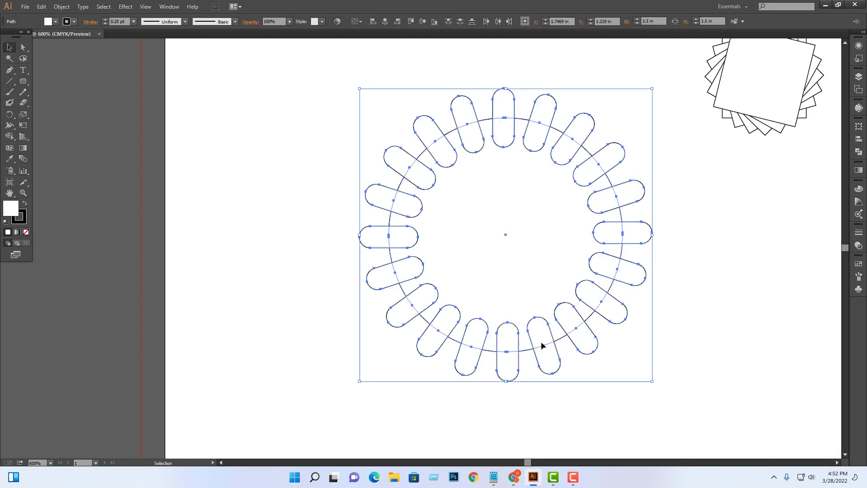
left_click_drag(548, 345, 465, 337)
left_click(571, 299)
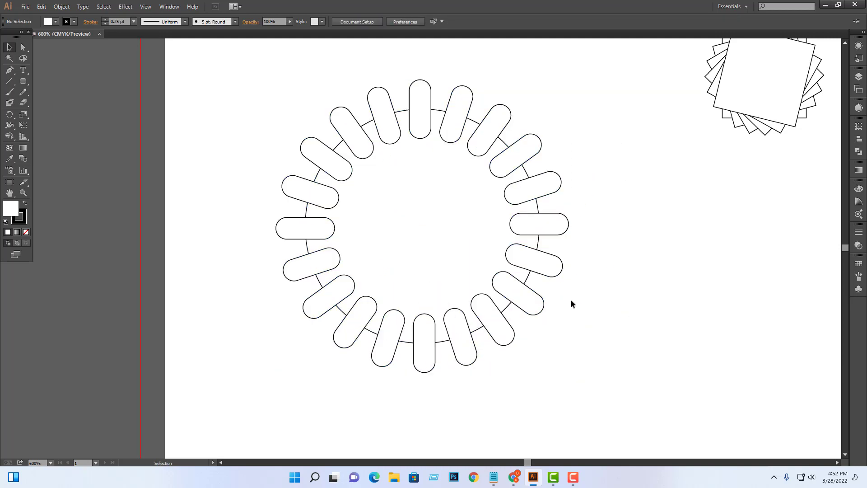
Step: Bring the white circle to the front so it hides the pills' inner ends
left_click(507, 307)
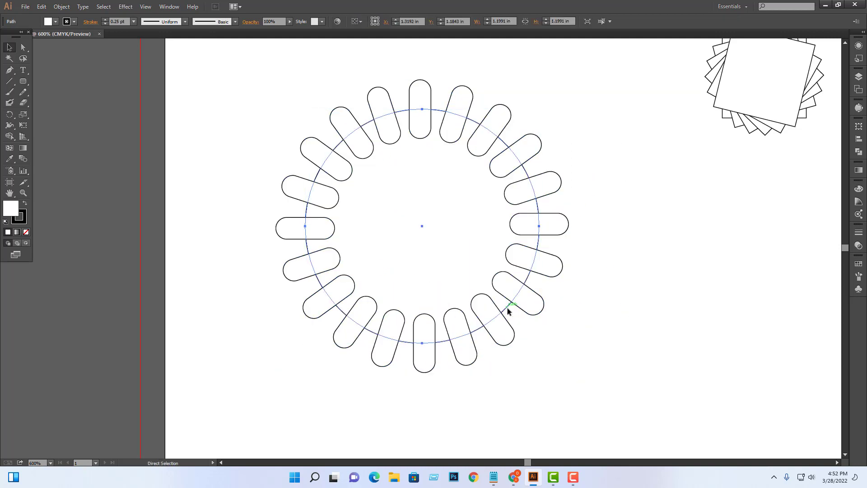
key("ctrl+shift+bracketright")
left_click(622, 311)
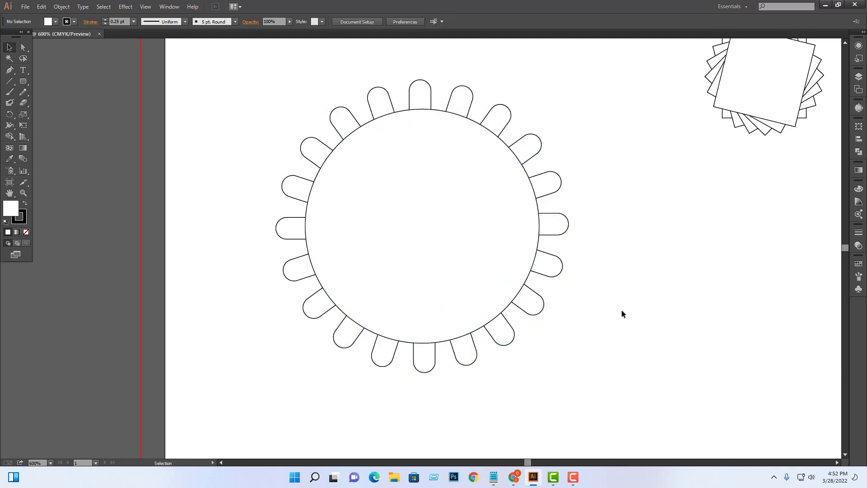
Step: Zoom and pan so the gear and starburst are both in view
key("ctrl+minus")
key("ctrl+minus")
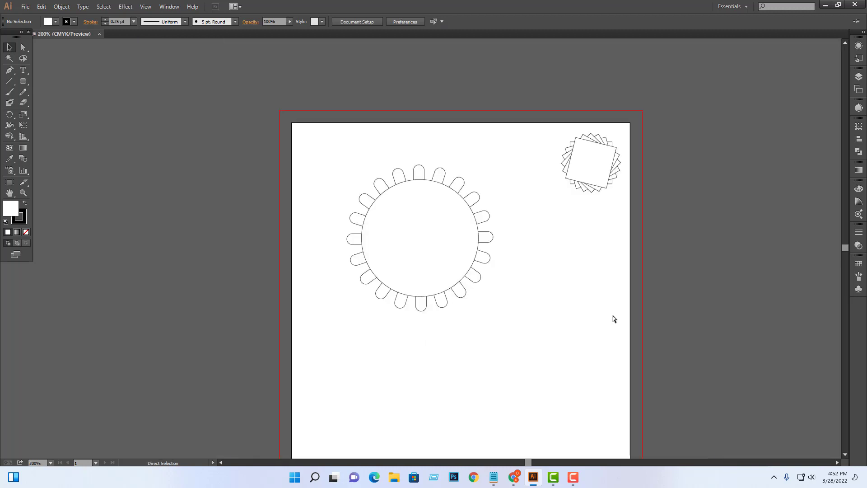
key("ctrl+minus")
key("ctrl+minus")
key("ctrl+plus")
key("ctrl+plus")
key("ctrl+plus")
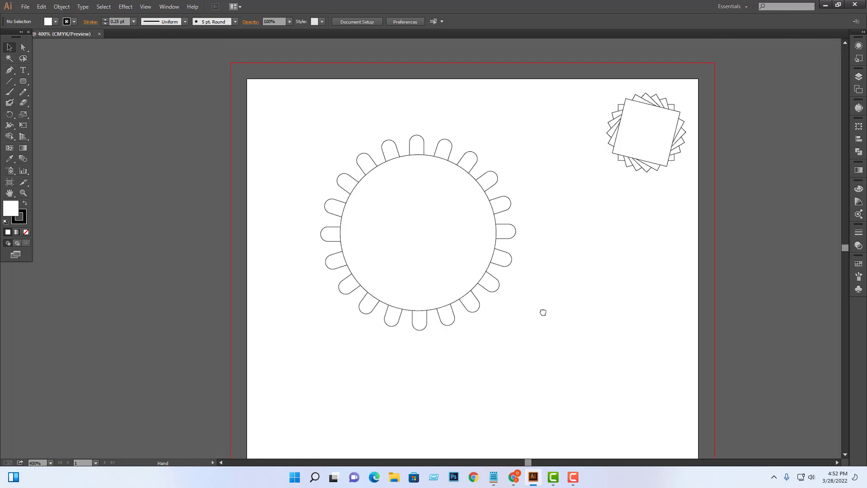
left_click_drag(542, 310, 622, 286)
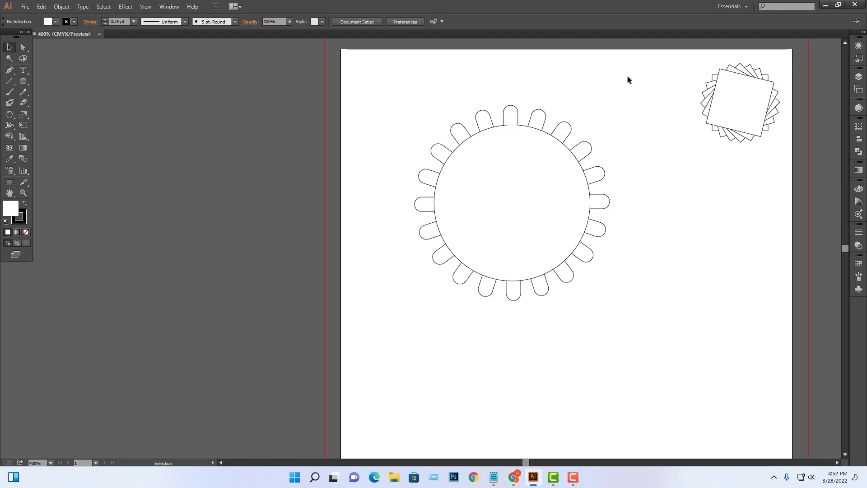
left_click_drag(626, 71, 413, 334)
left_click(586, 293)
left_click_drag(586, 293, 574, 324)
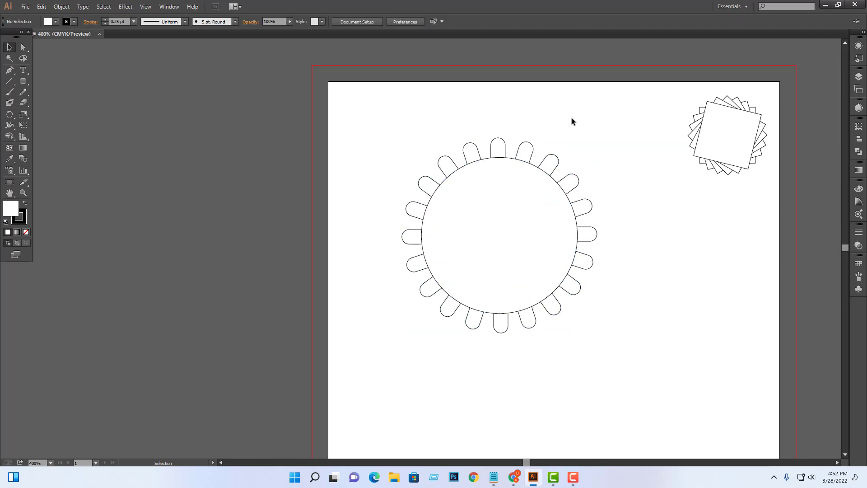
mouse_move(615, 210)
left_mouse_down()
mouse_move(422, 345)
mouse_move(399, 350)
left_mouse_up()
left_click(611, 335)
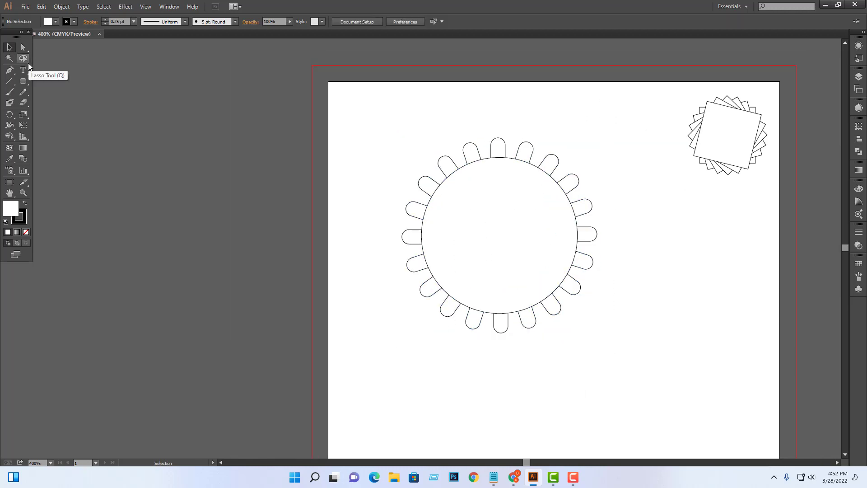
Step: Duplicate the gear's top pill upward as a loose capsule just above the gear
left_click(504, 141)
mouse_move(504, 143)
left_mouse_down()
mouse_move(527, 97)
mouse_move(529, 104)
left_mouse_up()
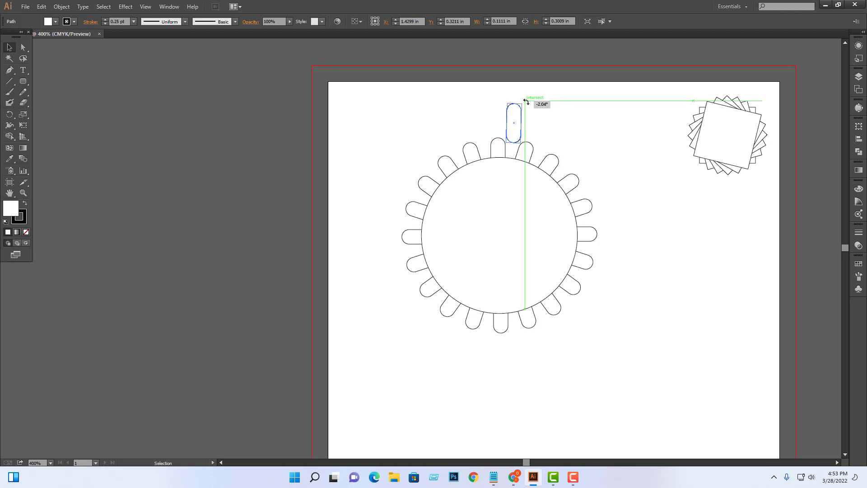
left_click(526, 123)
left_click_drag(523, 121, 523, 119)
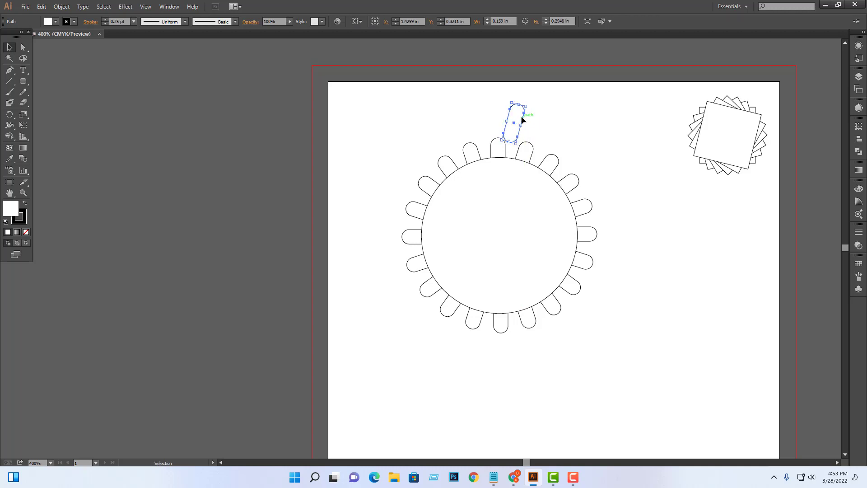
left_click_drag(525, 119, 526, 121)
left_click(595, 132)
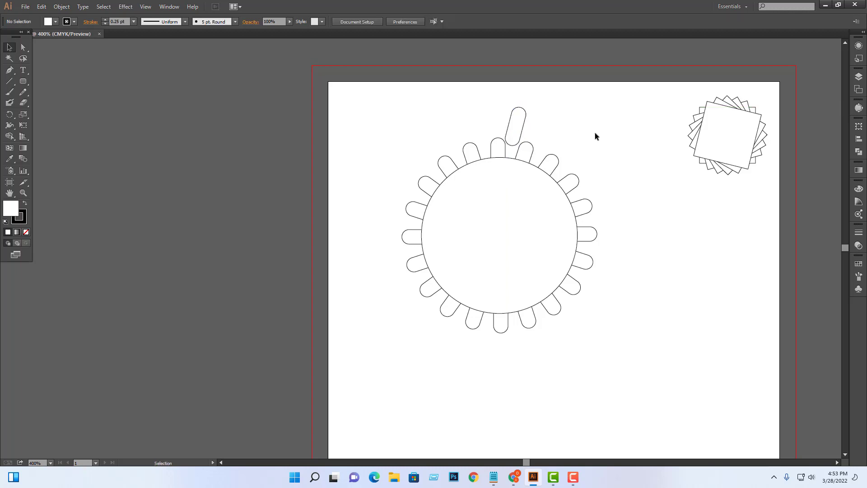
Step: Rotate the loose capsule about 10° off vertical
left_click_drag(595, 132, 600, 156)
key("ctrl+equal")
key("ctrl+equal")
key("ctrl+equal")
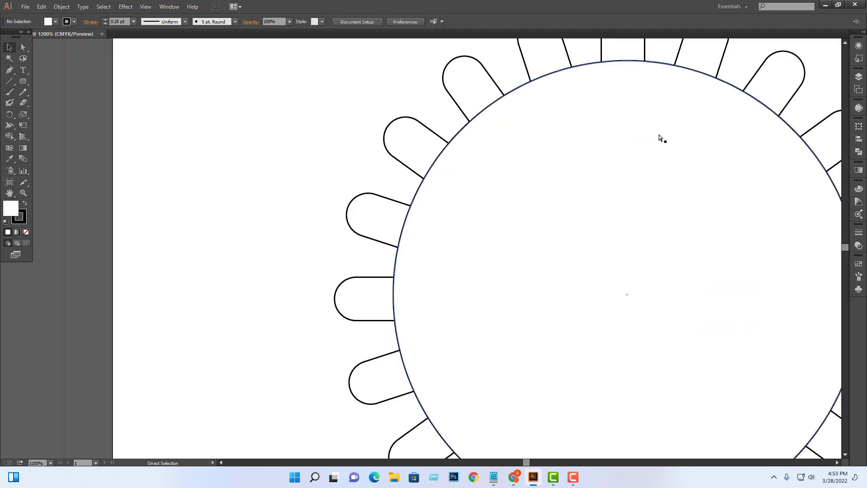
key("ctrl+equal")
left_click_drag(651, 101, 444, 358)
scroll(505, 219, "up", 3)
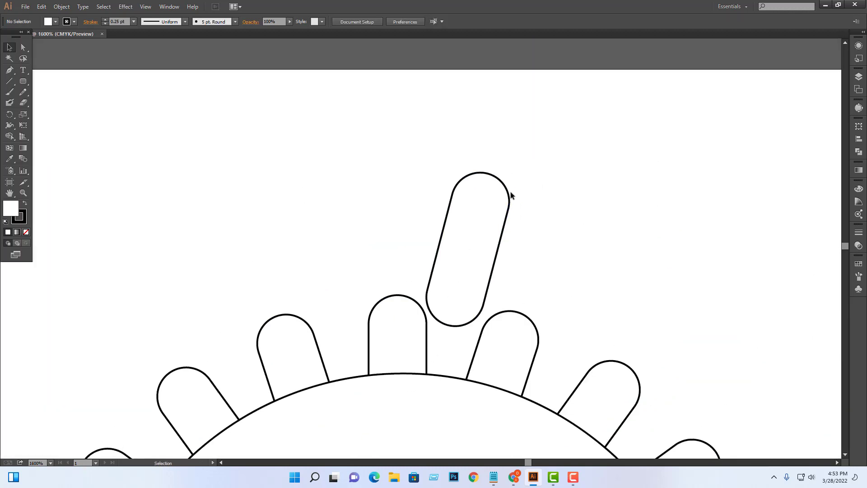
left_click(509, 197)
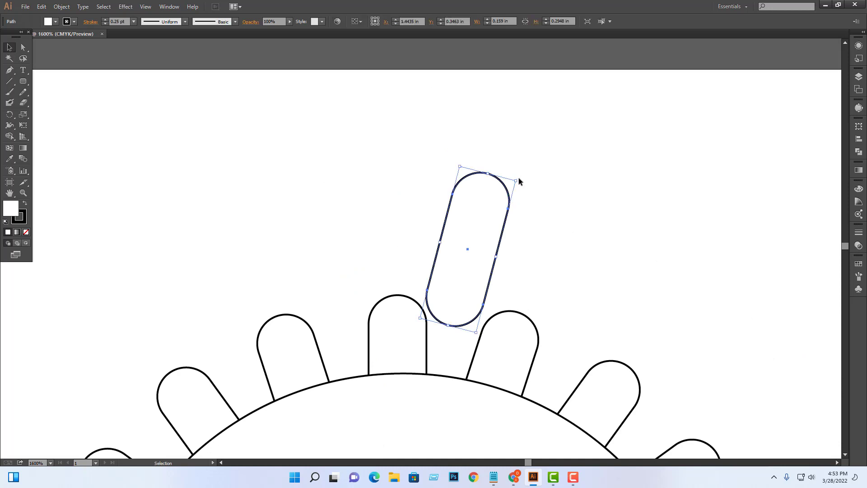
left_click_drag(520, 177, 513, 170)
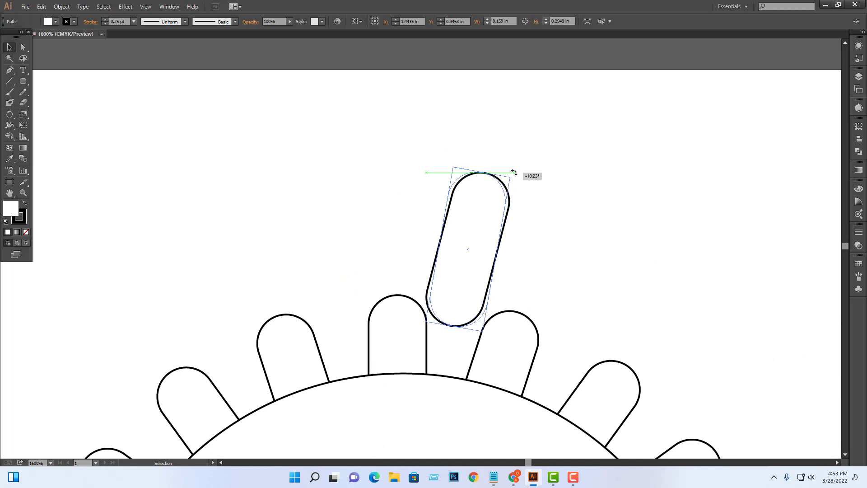
left_click(600, 180)
Step: Zoom out and reselect the tilted capsule above the gear
key("ctrl+minus")
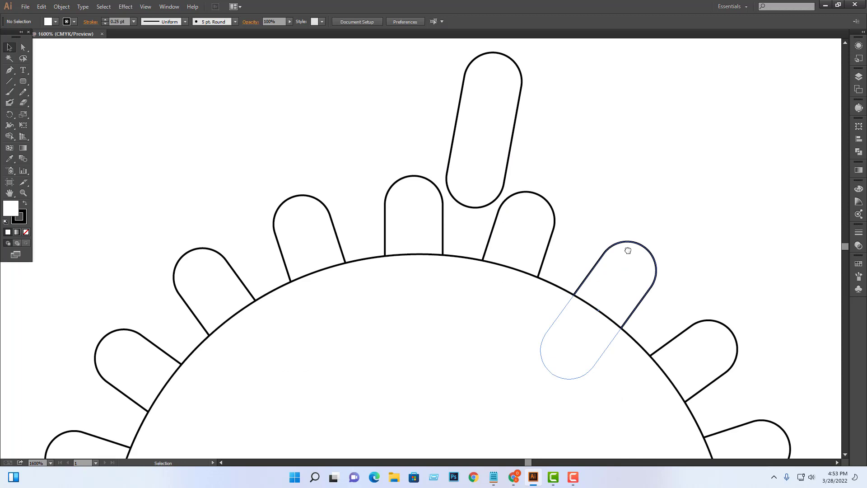
key("ctrl+minus")
key("ctrl+minus")
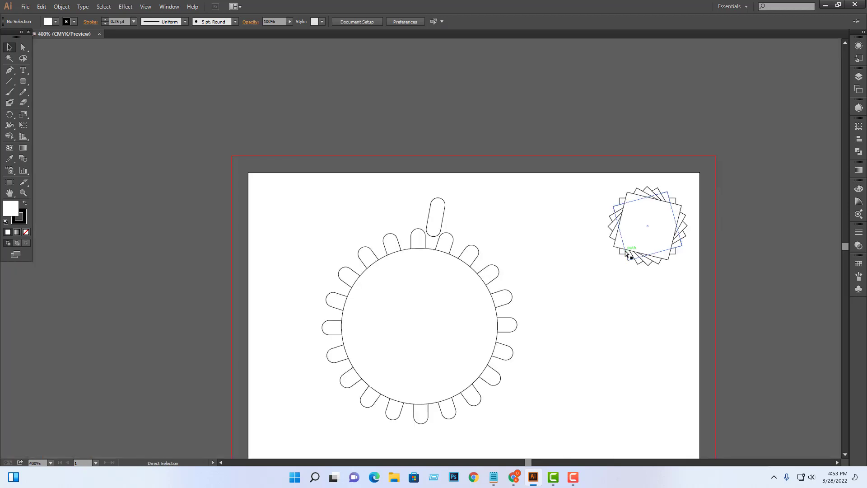
left_click_drag(626, 254, 653, 150)
left_click(477, 107)
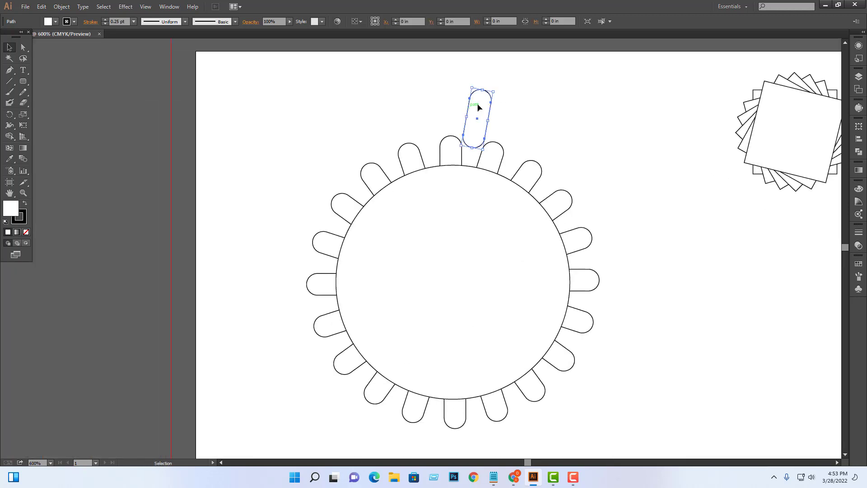
left_click(25, 47)
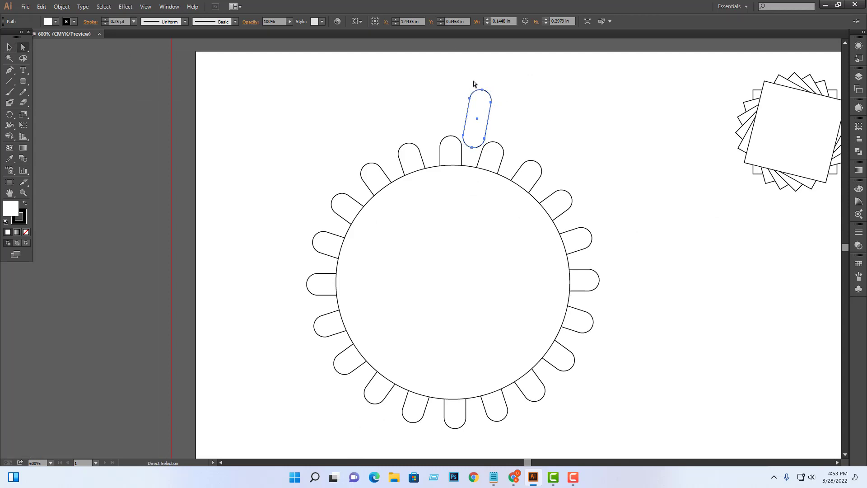
Step: Nudge the capsule's top anchors down, shortening it to about 0.117 × 0.1868 in
left_click_drag(496, 102, 513, 110)
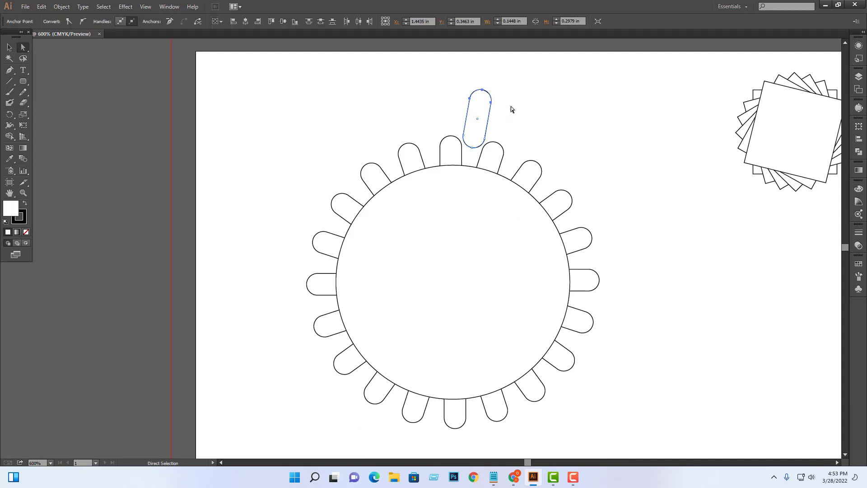
key("Down")
key("Down")
key("Down")
key("Down")
key("Down")
key("Down")
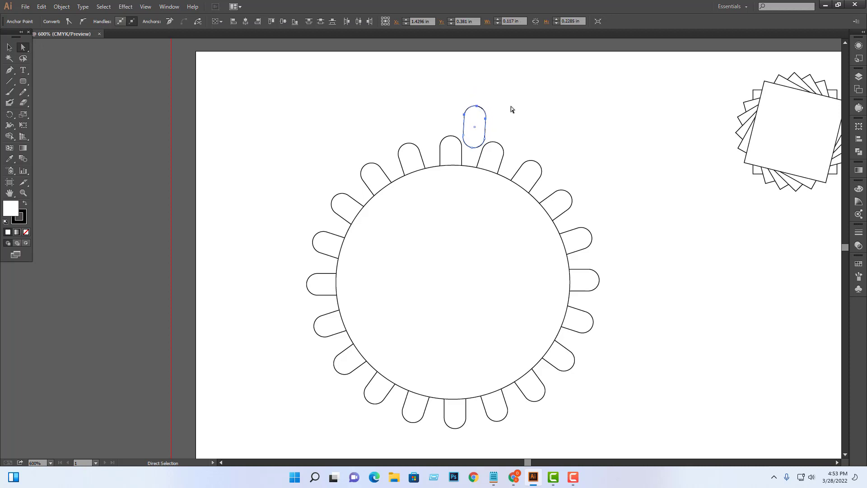
key("Down")
key("Down")
key("Down")
key("Down")
key("v")
left_click(645, 138)
mouse_move(542, 68)
left_mouse_down()
mouse_move(484, 117)
mouse_move(459, 93)
left_mouse_up()
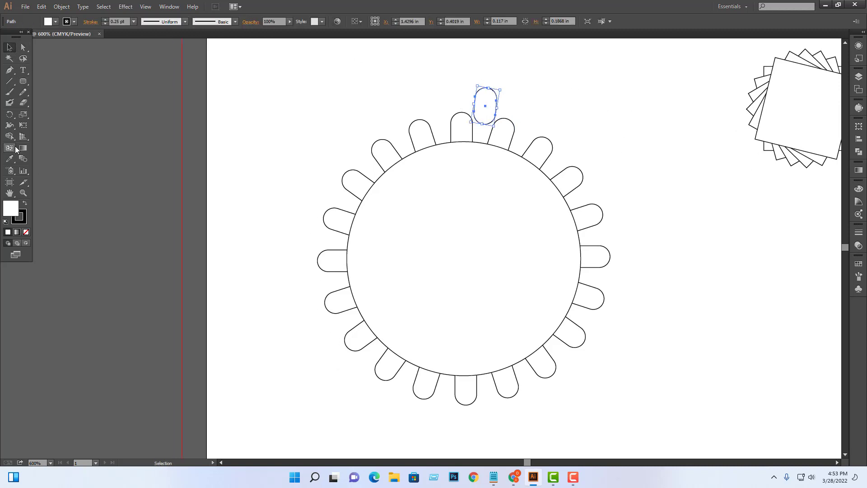
left_click(10, 114)
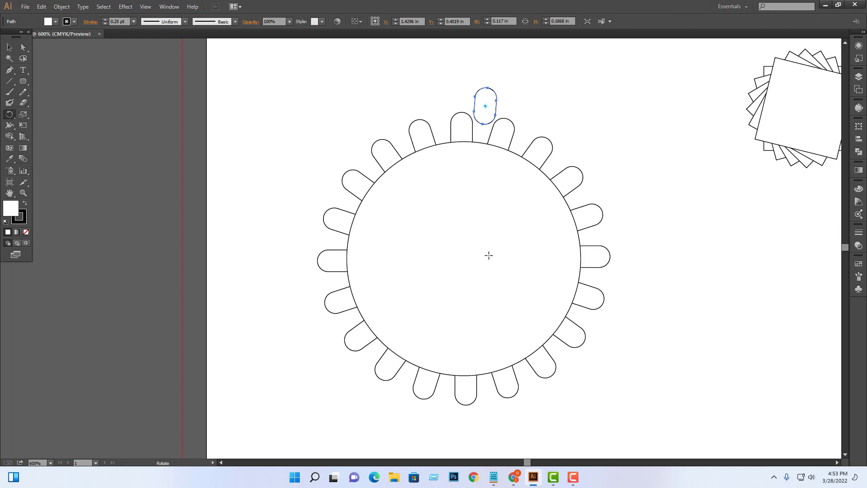
Step: Copy the small oval 18° around the circle's centre and repeat it with Ctrl+D
key("ctrl+equal")
key("ctrl+equal")
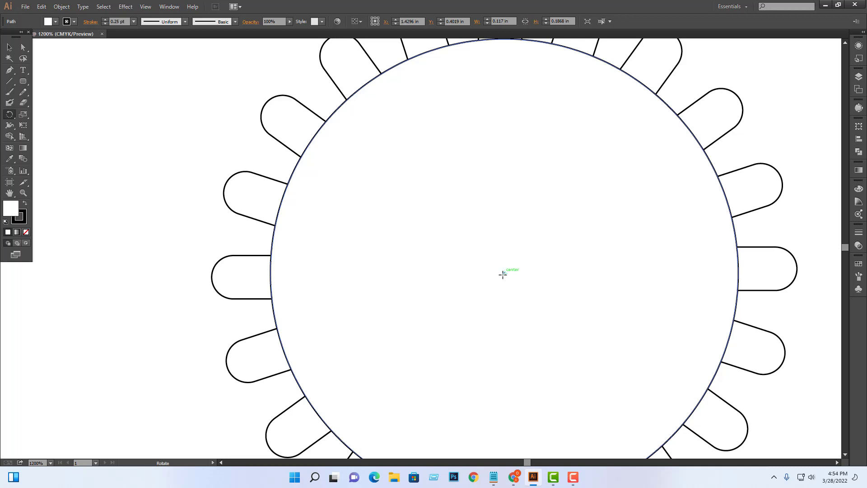
left_click(502, 275, "alt")
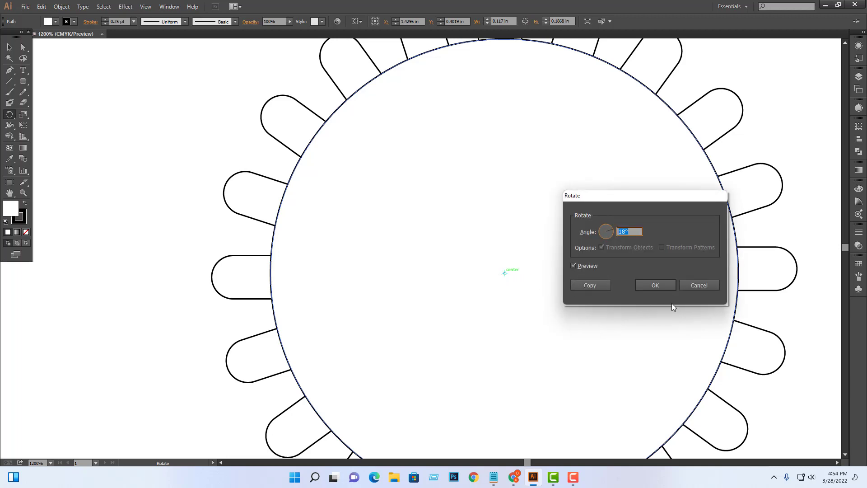
left_click(591, 285)
key("ctrl+minus")
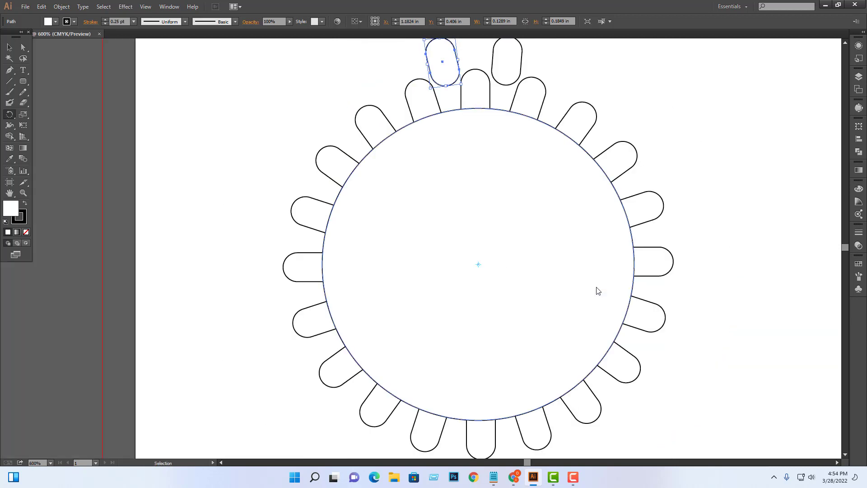
key("ctrl+minus")
key("ctrl")
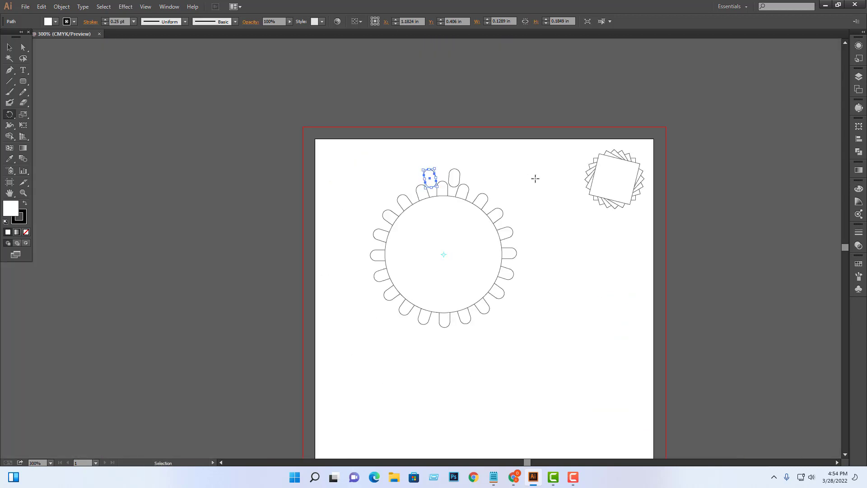
key("ctrl+d")
key("ctrl+d")
key("ctrl+d")
key("ctrl+d")
key("ctrl+d")
key("ctrl+d")
key("ctrl+d")
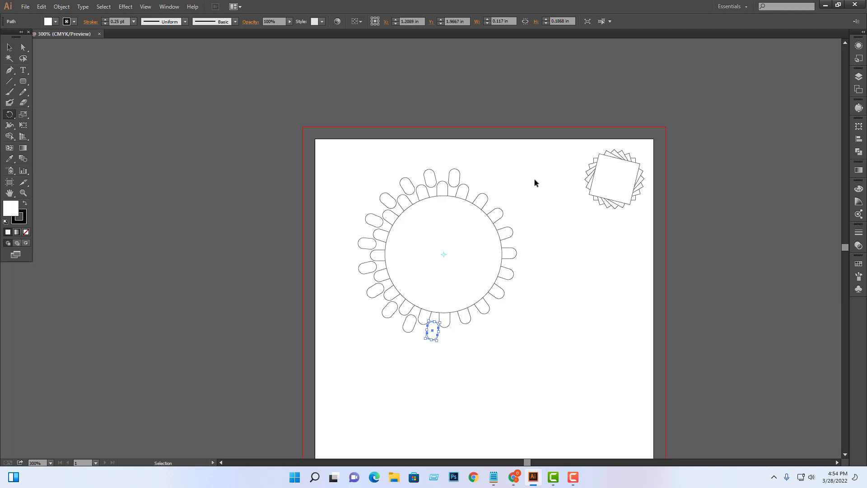
key("ctrl+d")
key("ctrl+d")
key("ctrl+d")
key("ctrl+d")
key("ctrl+d")
key("ctrl+d")
key("ctrl+d")
key("ctrl+d")
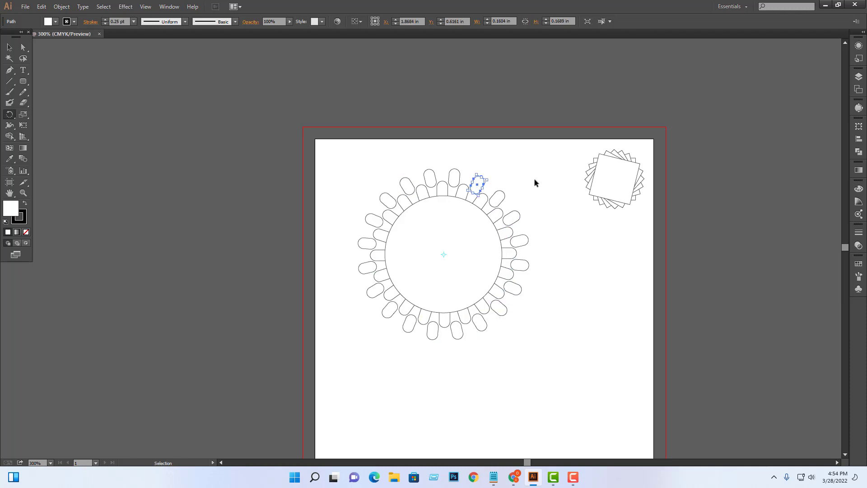
Step: Deselect the capsule copies and zoom out to review the staggered second ring
left_click(9, 47)
left_click(594, 312)
left_click_drag(536, 342, 599, 294)
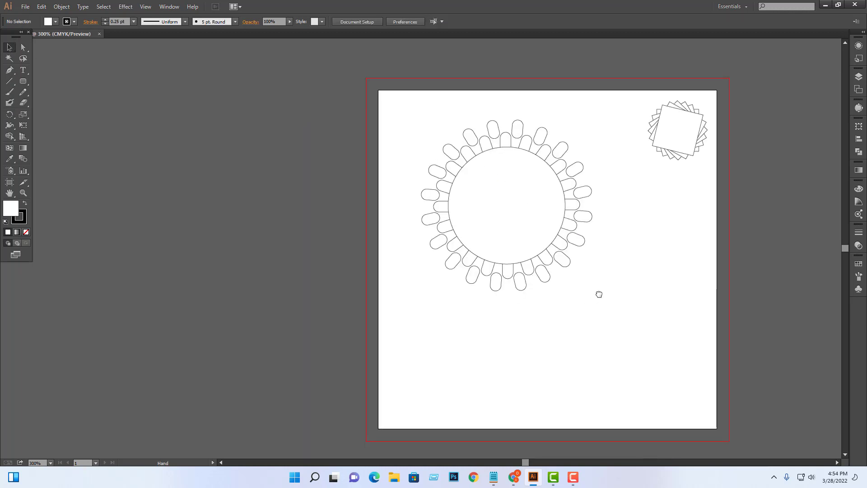
key("ctrl+minus")
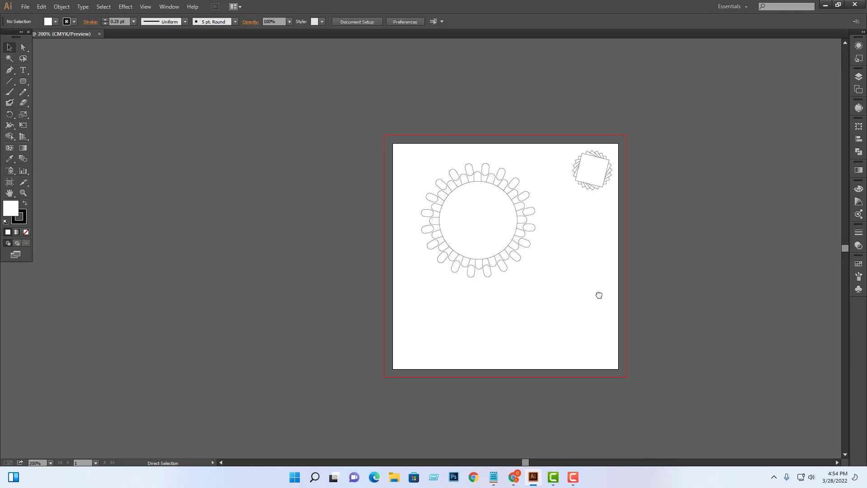
key("ctrl+minus")
key("ctrl+minus")
key("ctrl+plus")
key("ctrl+plus")
key("ctrl+plus")
key("ctrl+plus")
key("ctrl+plus")
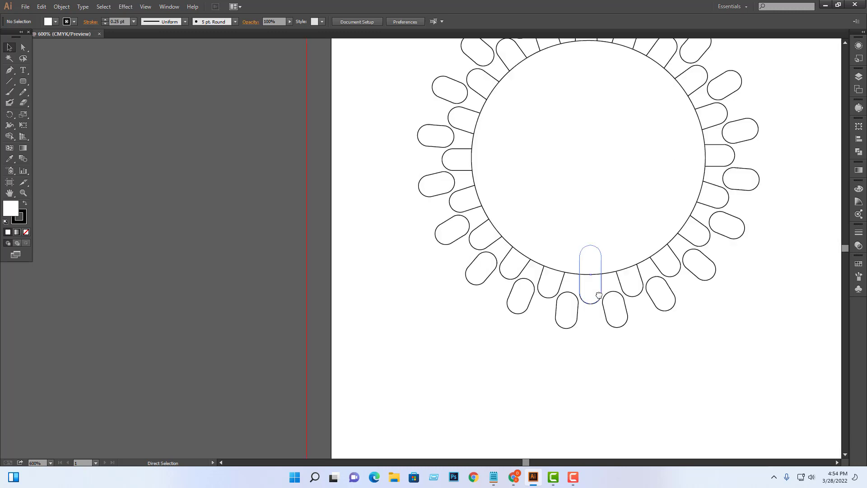
mouse_move(742, 248)
left_mouse_down()
mouse_move(661, 300)
mouse_move(638, 342)
left_mouse_up()
left_click_drag(641, 298, 635, 267)
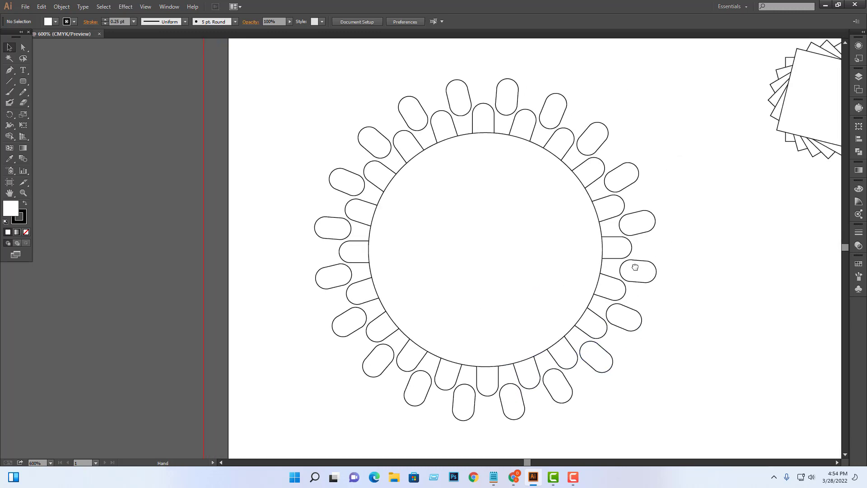
key("ctrl+minus")
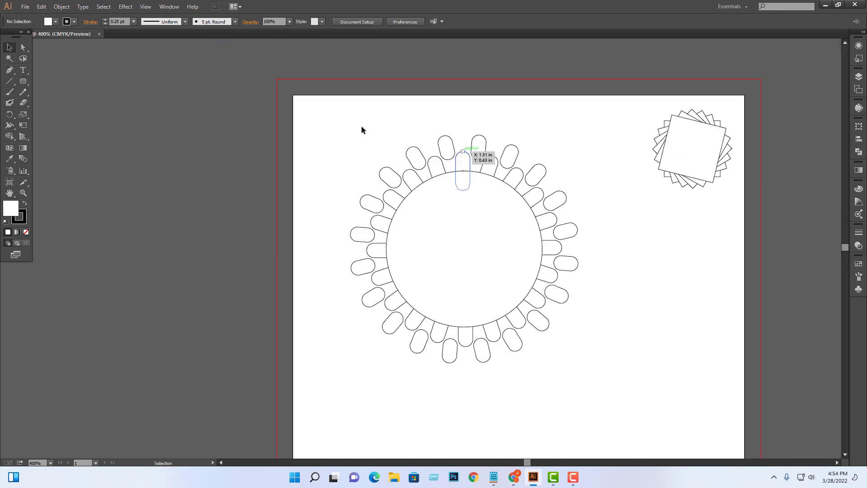
left_click_drag(322, 114, 632, 380)
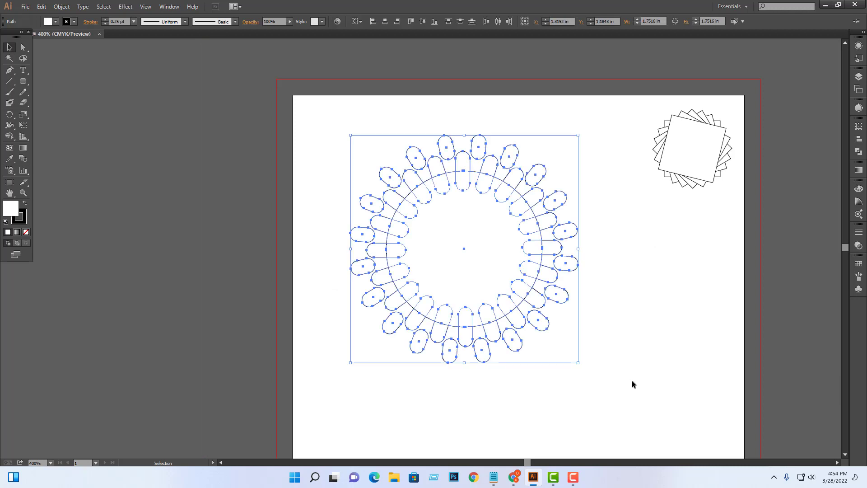
left_click(632, 381)
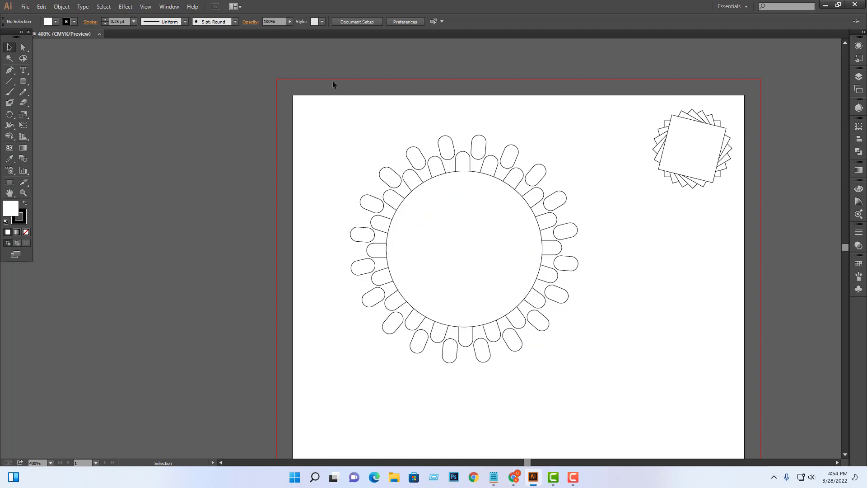
left_click_drag(341, 103, 617, 392)
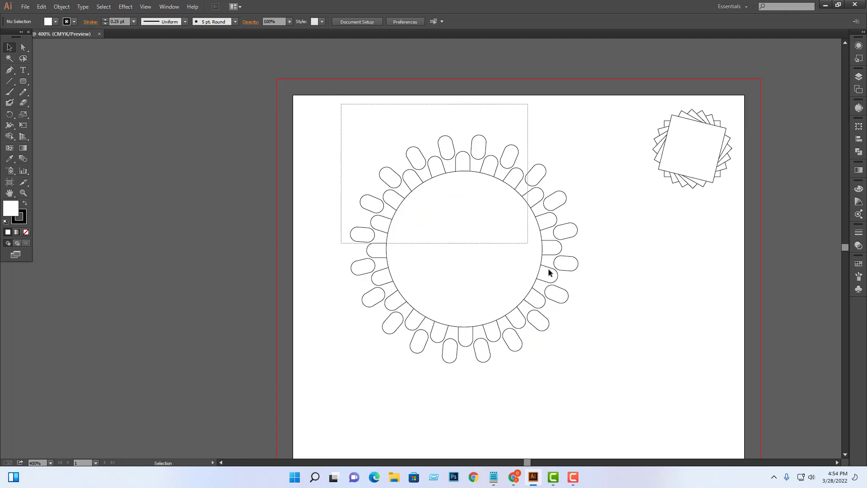
left_click(616, 389)
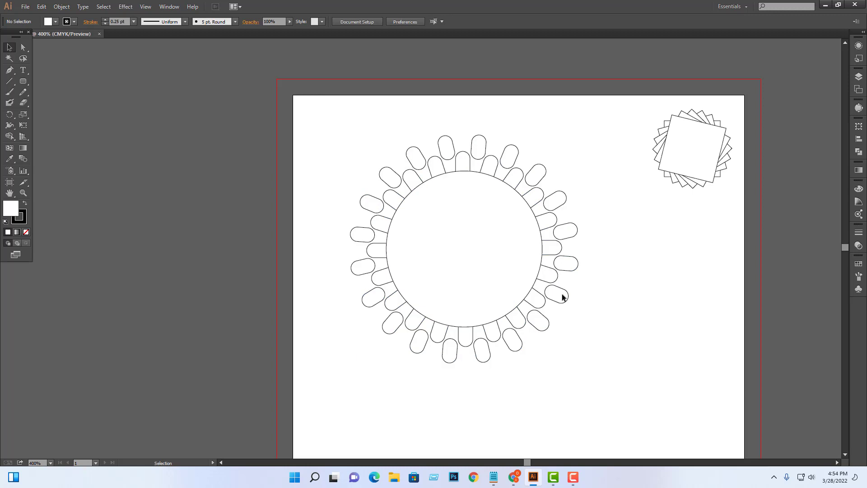
mouse_move(359, 120)
left_mouse_down()
mouse_move(576, 374)
mouse_move(520, 304)
left_mouse_up()
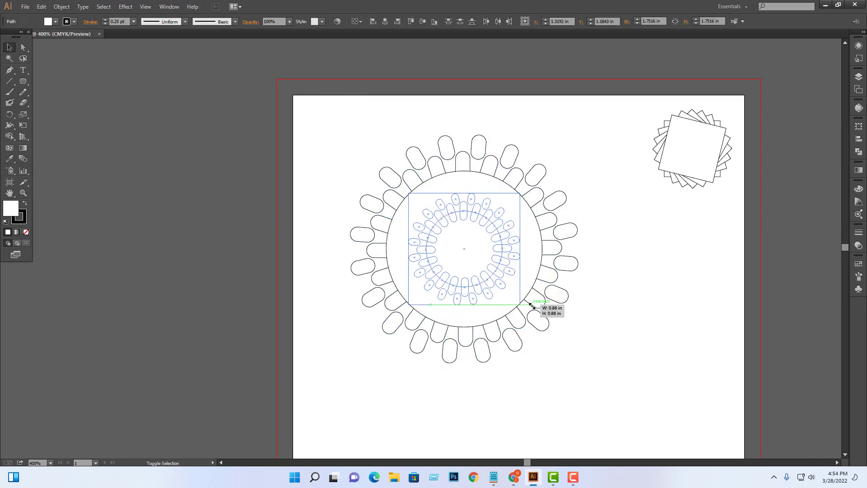
left_click(575, 298)
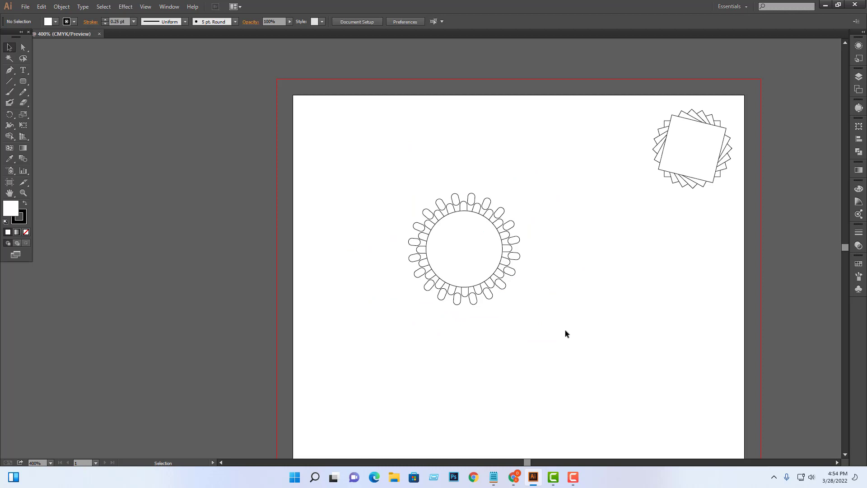
left_click_drag(594, 156, 321, 355)
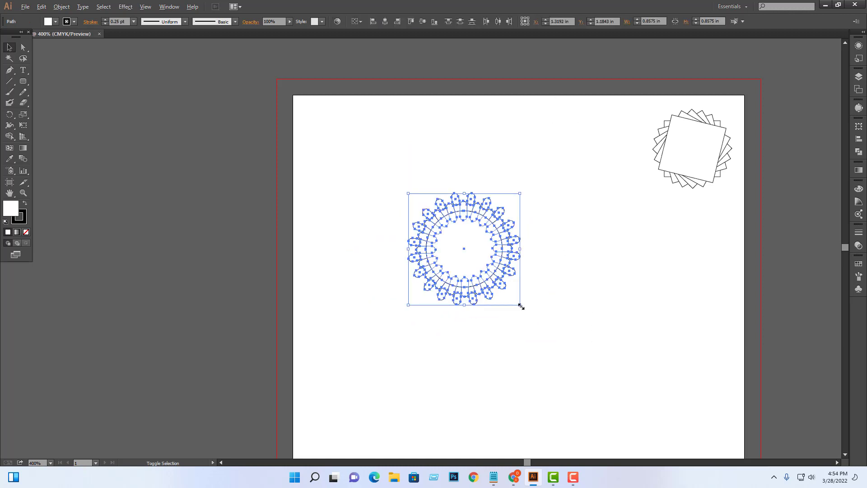
left_click_drag(519, 304, 581, 350)
left_click(621, 320)
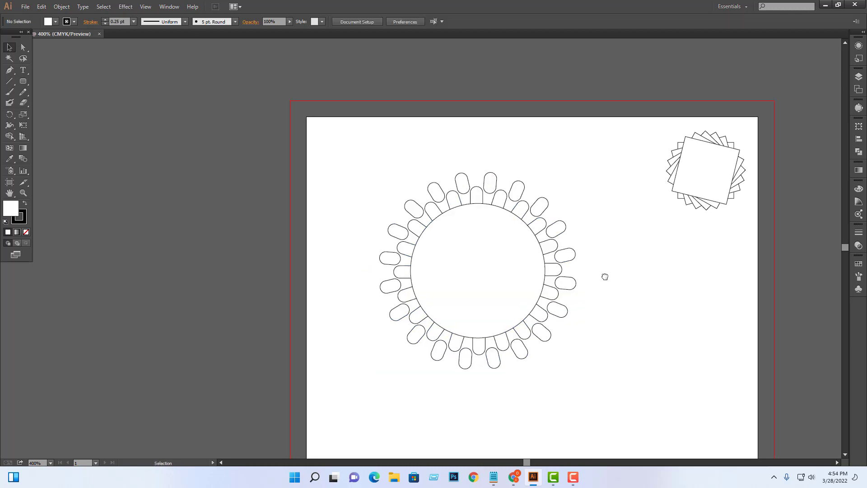
key("ctrl+plus")
key("ctrl+plus")
Step: Draw a curved Pen path from one petal tip up to a pointed peak and down to the next
left_click_drag(578, 265, 568, 292)
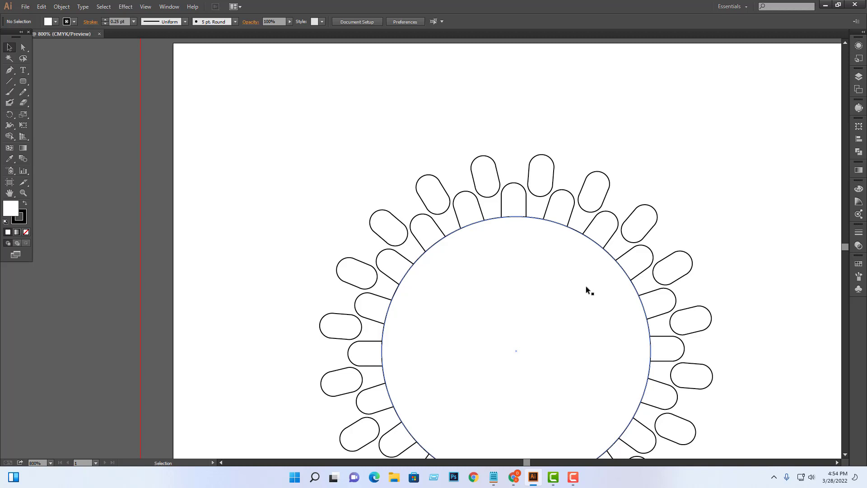
left_click(13, 70)
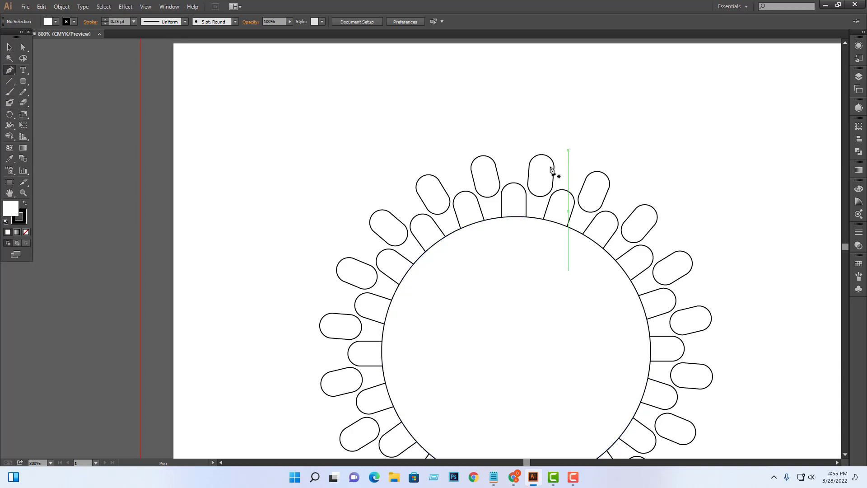
left_click(424, 176)
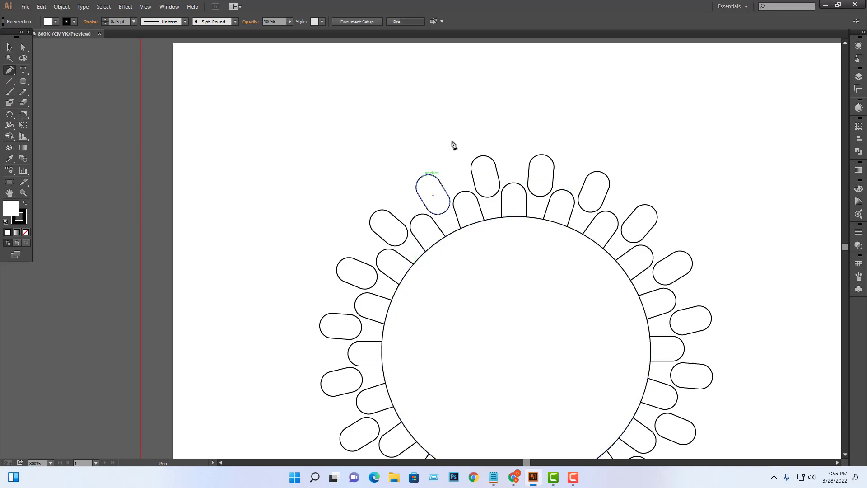
left_click_drag(444, 130, 448, 90)
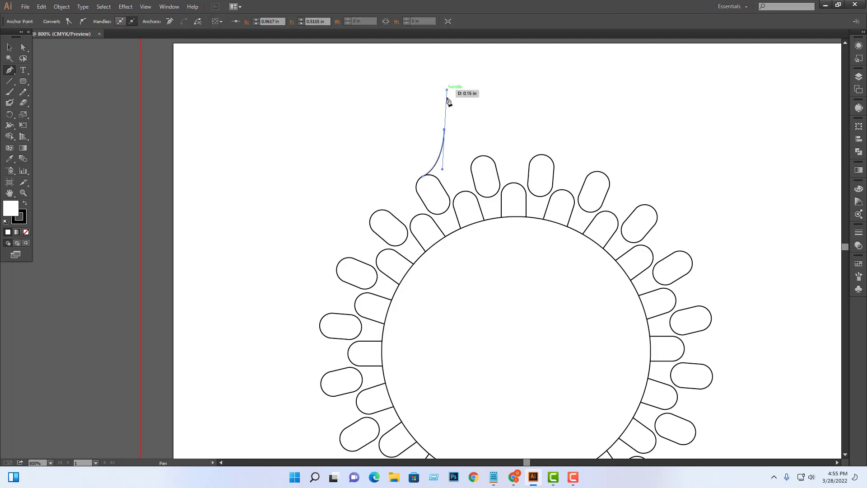
left_click(445, 131)
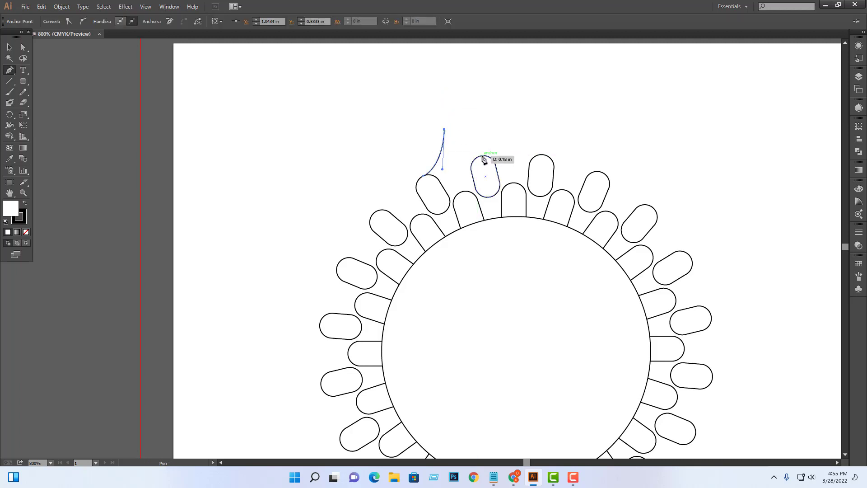
left_click_drag(482, 156, 516, 159)
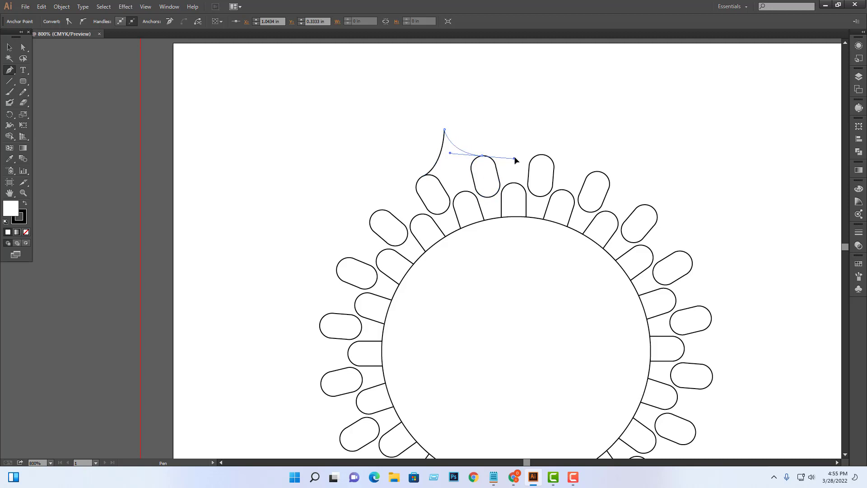
left_click(482, 156)
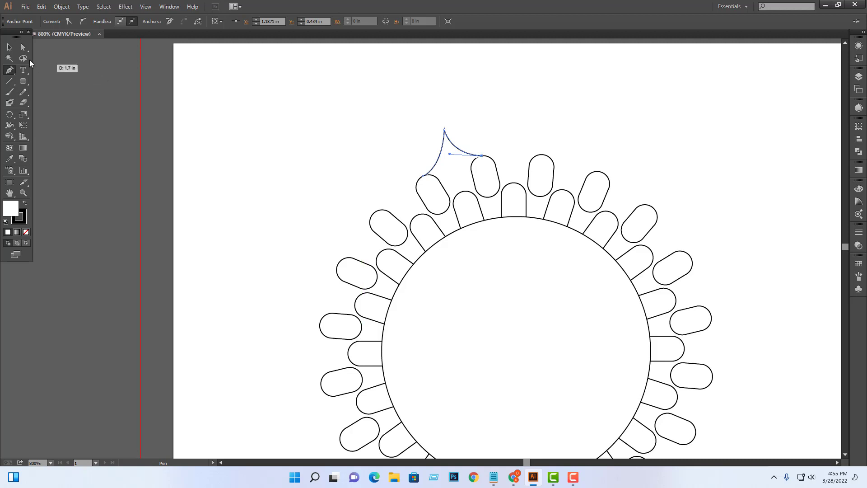
Step: Cancel the Move dialog unchanged and marquee over the arch path again
double_click(24, 46)
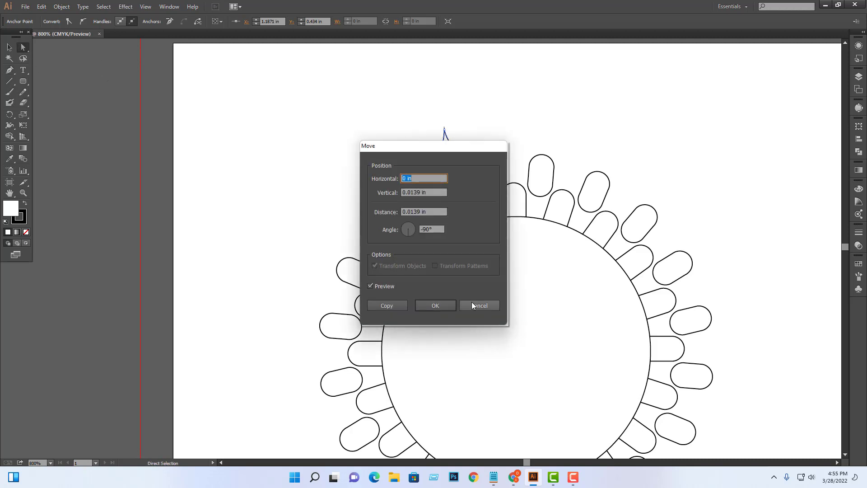
left_click(472, 306)
left_click(9, 47)
left_click(357, 101)
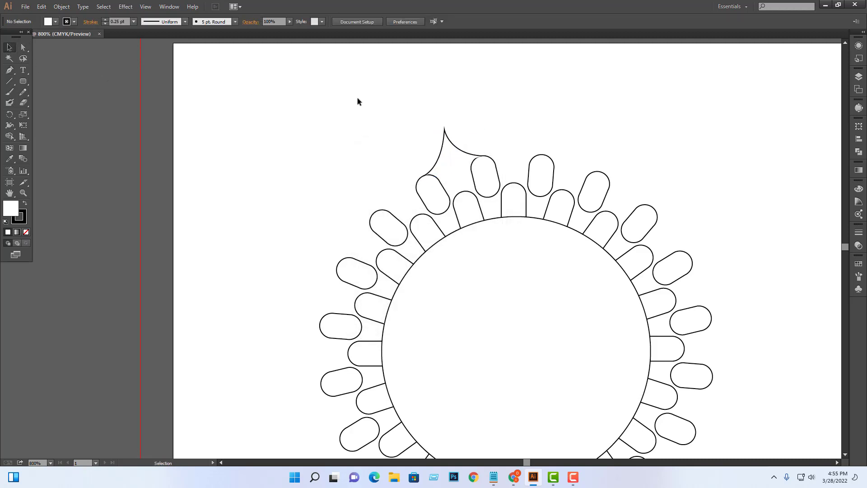
left_click_drag(358, 101, 466, 136)
Step: Select only the arch's peak anchor and nudge it left to reshape the curve
left_click(23, 47)
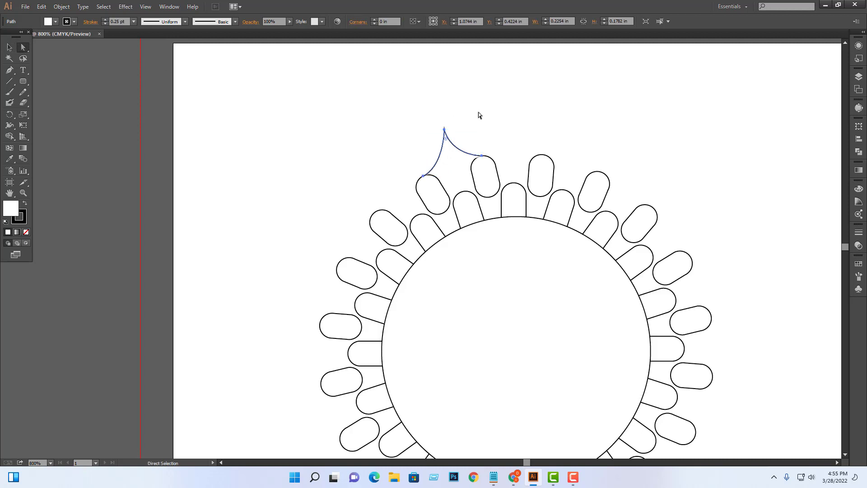
left_click_drag(404, 109, 469, 147)
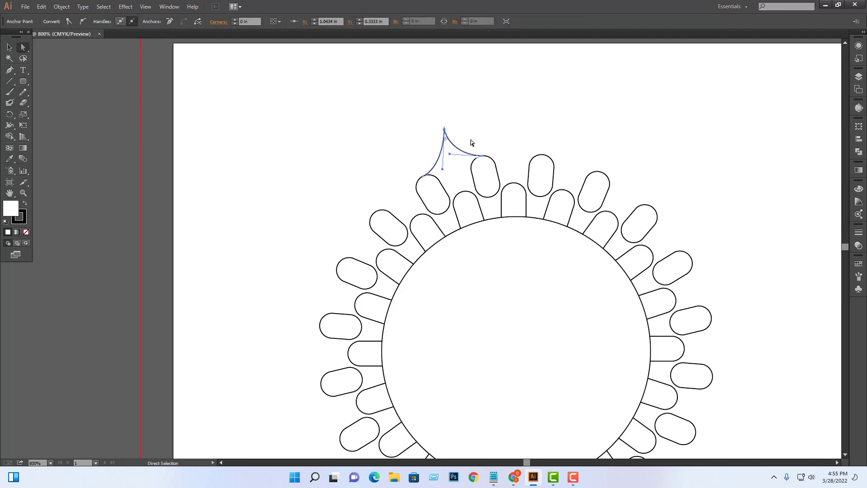
key("Left")
key("Left")
key("Right")
key("Left")
left_click(10, 47)
left_click(632, 143)
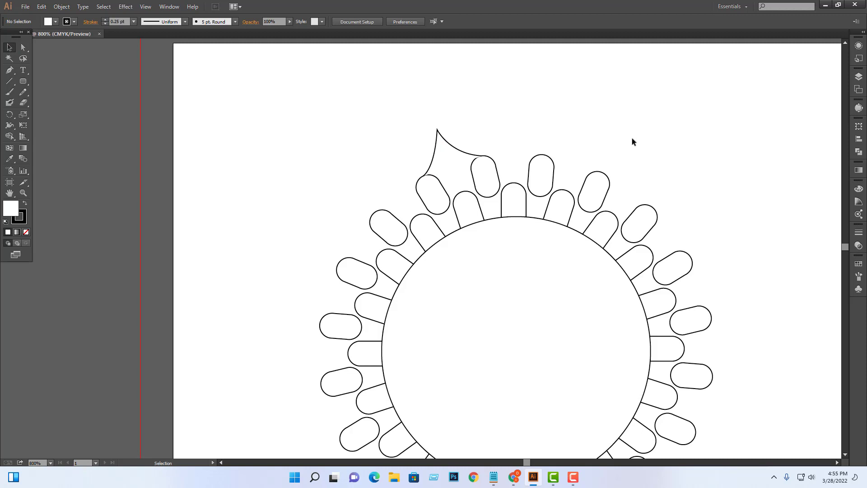
key("ctrl+minus")
key("ctrl+minus")
key("ctrl+minus")
key("ctrl+minus")
Step: Rotate-copy the arch 18° around the circle centre, repeat it, and undo one overlapping extra
key("ctrl+plus")
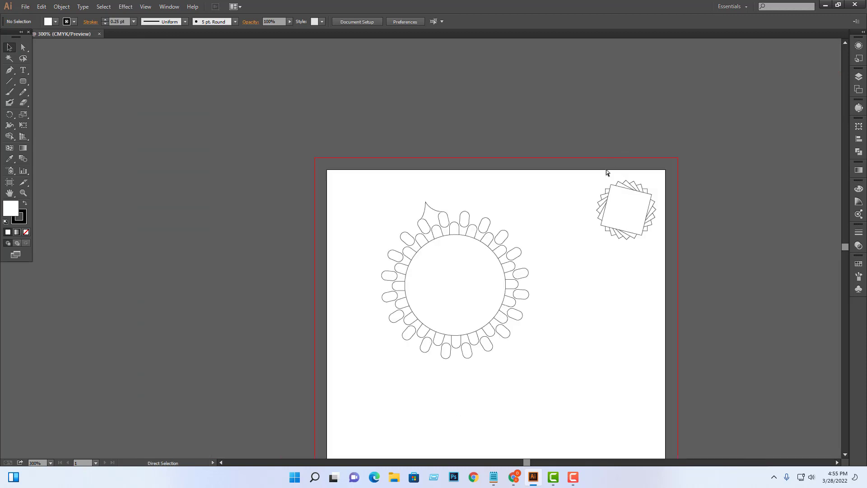
key("ctrl+plus")
scroll(565, 141, "down", 3)
left_click(422, 124)
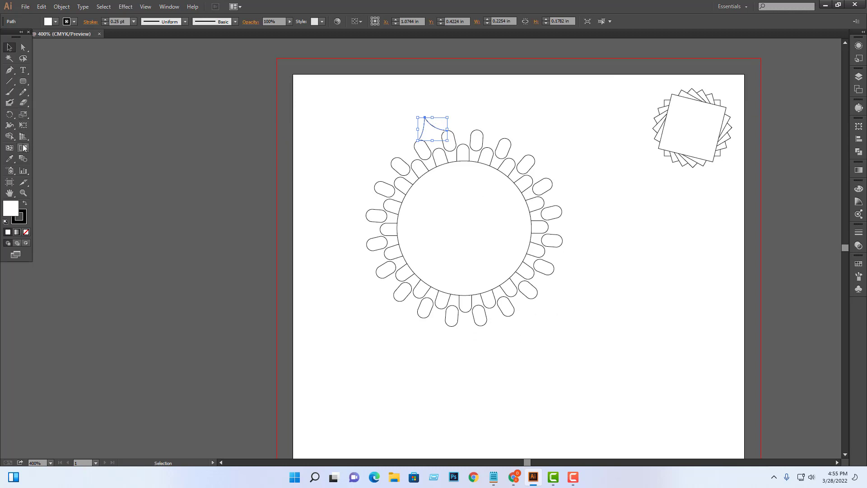
left_click(9, 114)
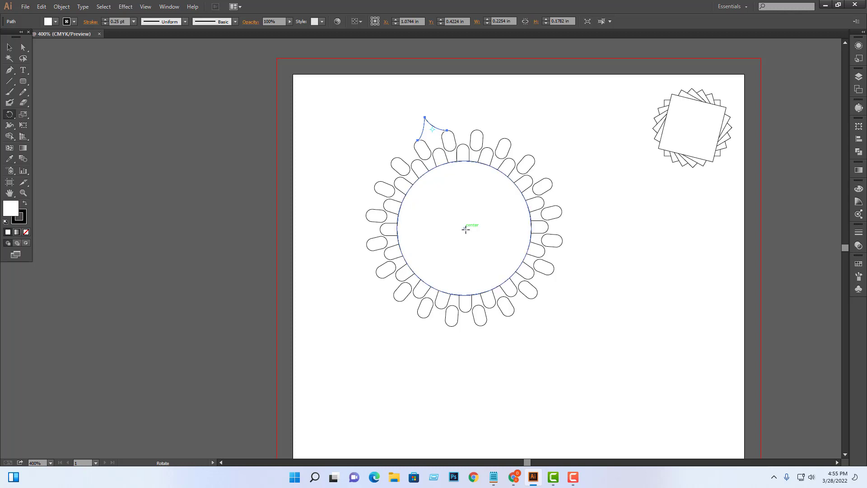
left_click(465, 228, "alt")
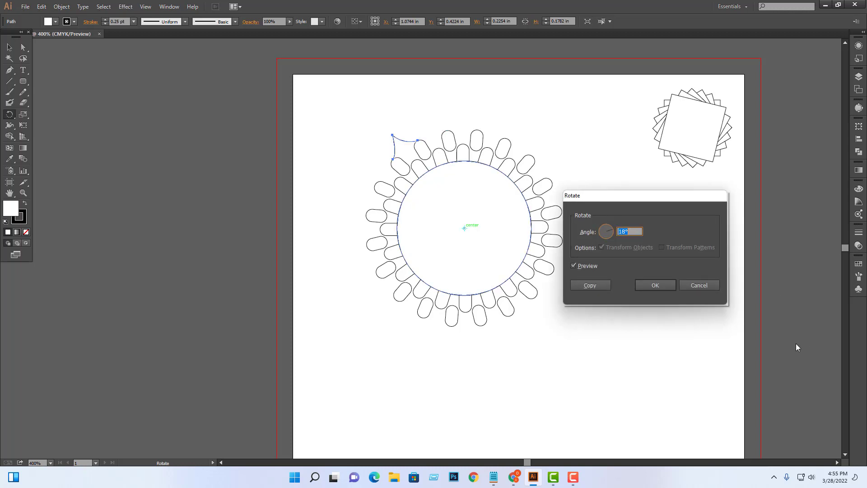
left_click(603, 285)
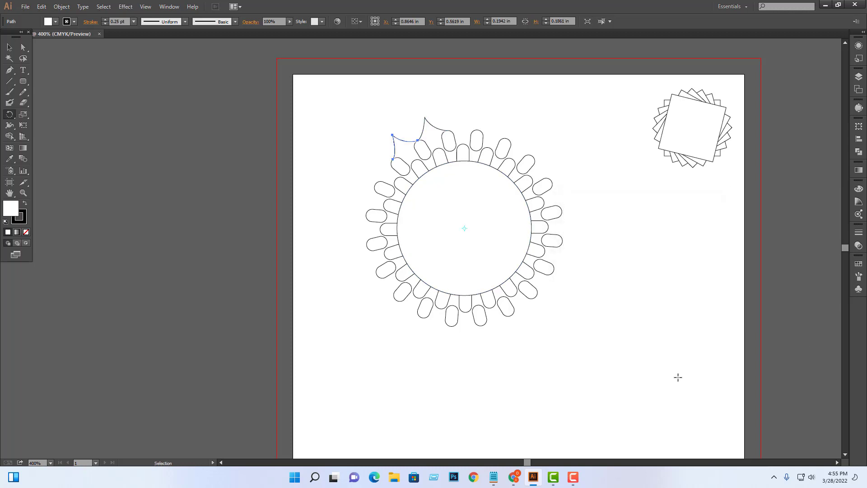
key("ctrl+d")
key("ctrl+d")
key("ctrl+d")
key("ctrl+d")
key("ctrl+d")
key("ctrl+d")
key("ctrl+d")
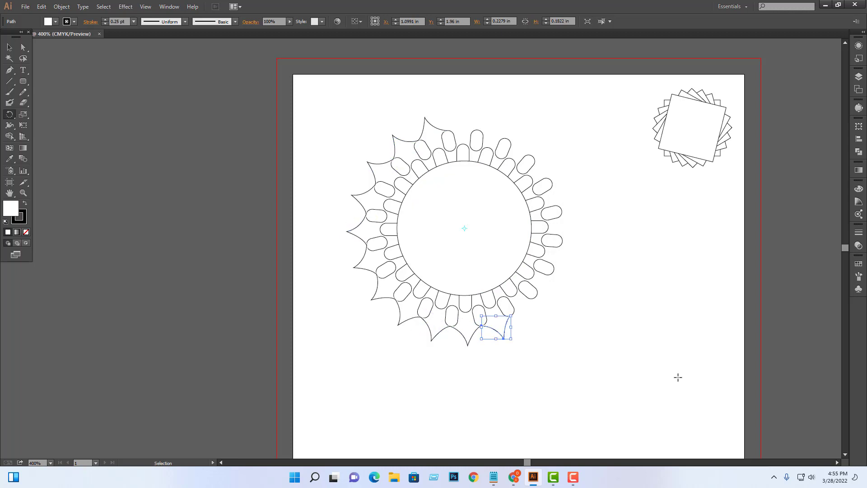
key("ctrl+d")
key("ctrl+d")
key("ctrl+d")
key("ctrl+d")
key("ctrl+d")
key("ctrl+d")
key("ctrl+d")
key("ctrl+d")
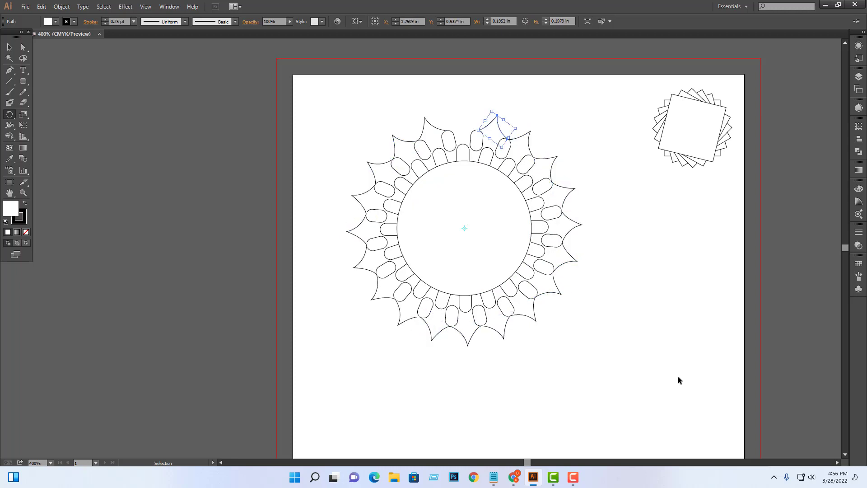
key("ctrl+z")
Step: Cancel the Move dialog, then marquee-select and deselect the whole mandala
left_click(10, 48)
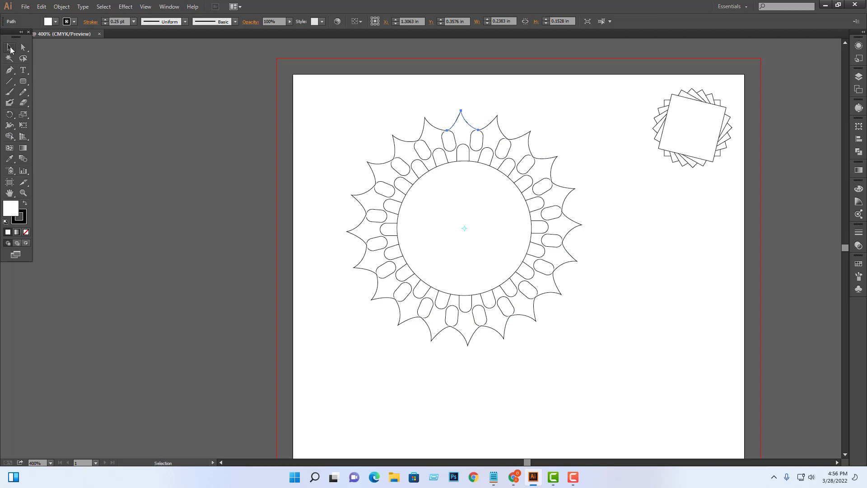
double_click(10, 47)
left_click(478, 307)
left_click_drag(347, 96, 614, 440)
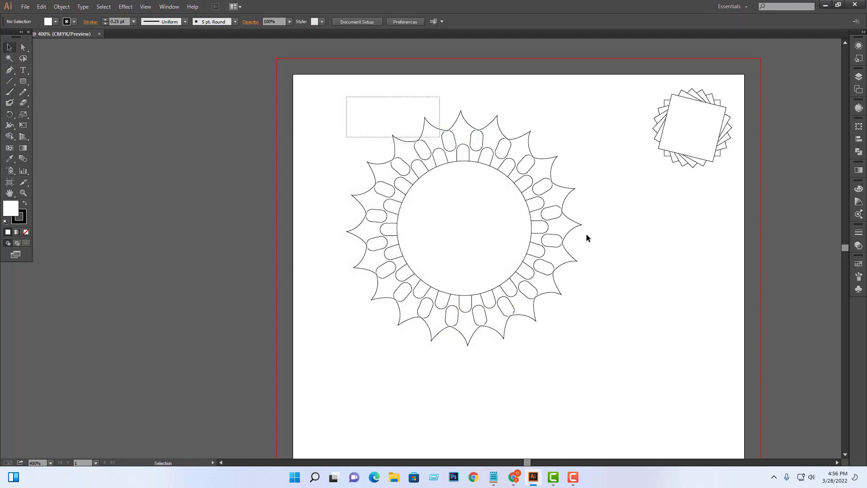
left_click(618, 414)
Step: Draw a small circle in the top notch between arches and nudge it up slightly
left_click(26, 80)
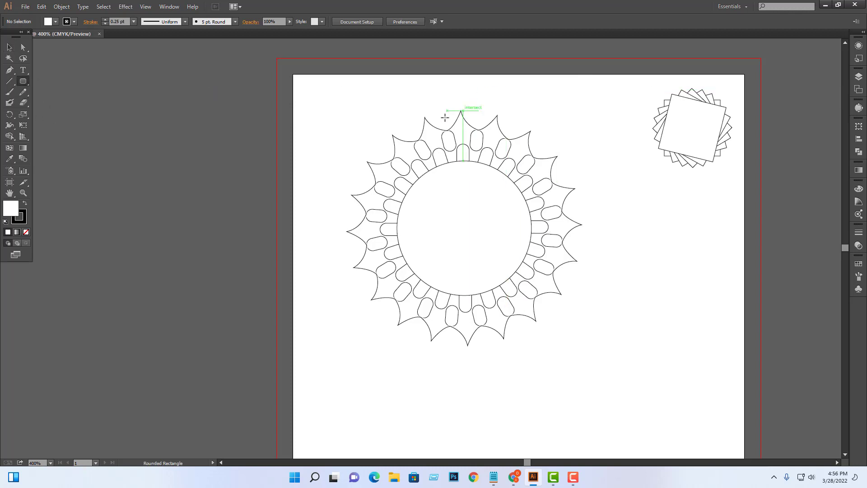
left_click_drag(441, 119, 451, 125)
left_click(10, 47)
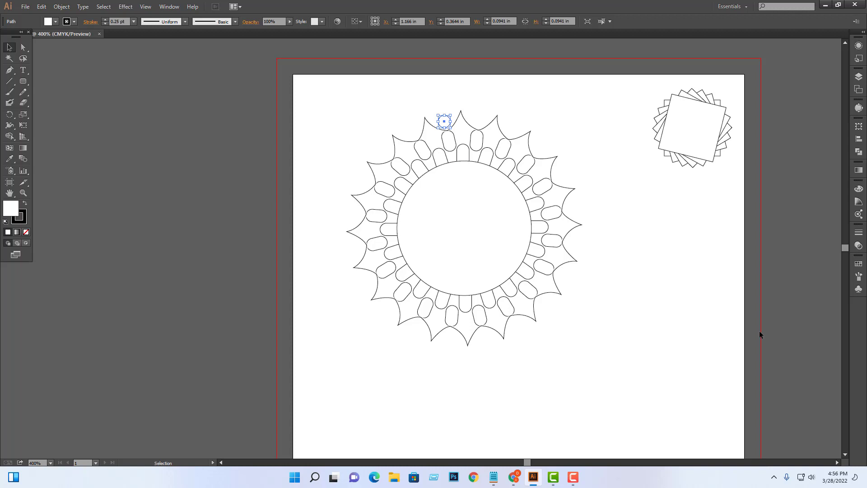
key("Up")
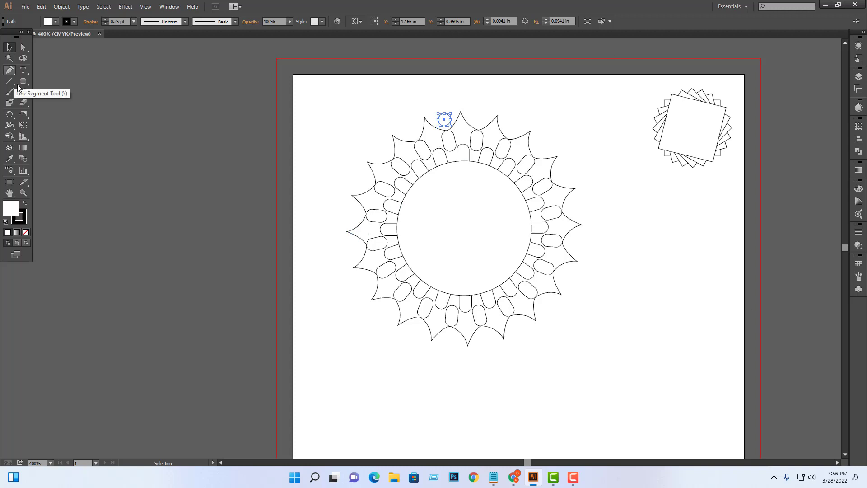
Step: Rotate-copy the small circle around the mandala centre, repeating it into every notch
left_click(10, 114)
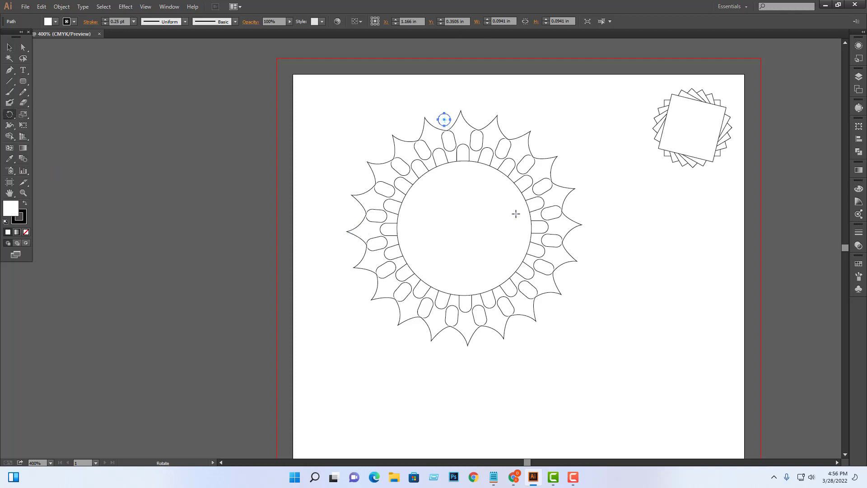
left_click(463, 226, "alt")
left_click(599, 287)
key("ctrl+d")
key("ctrl+d")
key("ctrl+d")
key("ctrl+d")
key("ctrl+d")
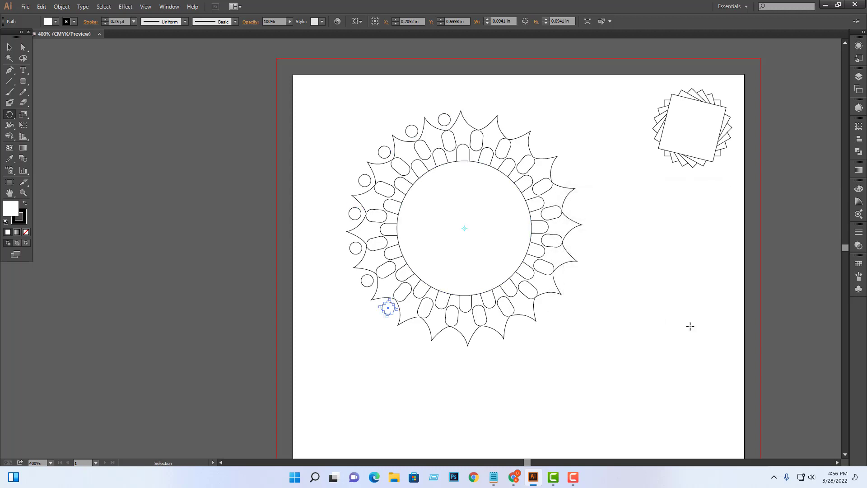
key("ctrl+d")
key("ctrl+d")
key("ctrl+d")
key("ctrl+d")
key("ctrl+d")
key("ctrl+d")
key("ctrl+d")
key("ctrl+d")
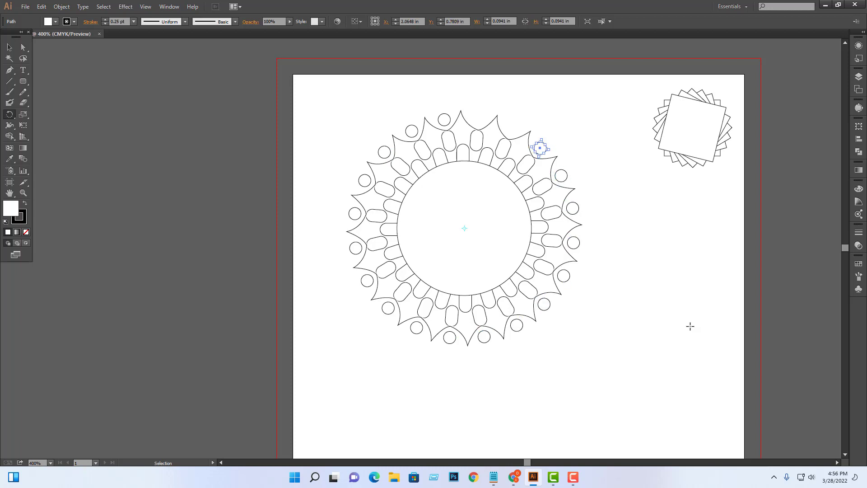
key("ctrl+d")
key("ctrl+d")
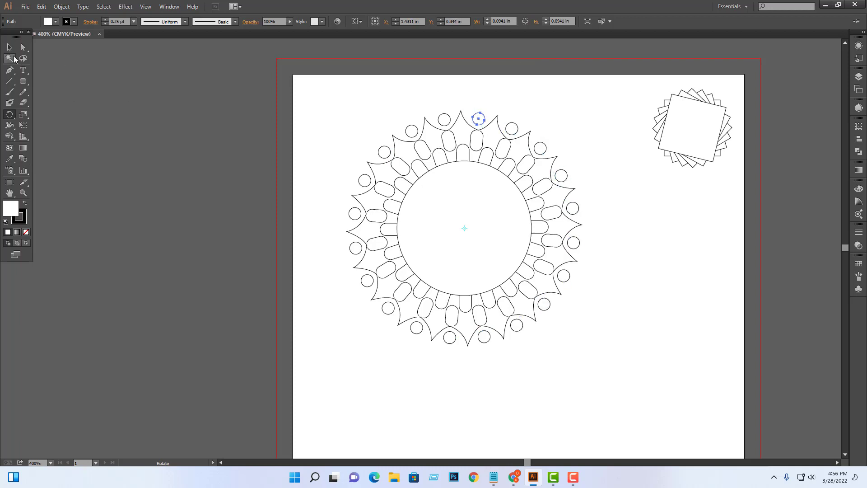
left_click(9, 47)
left_click(92, 64)
left_click_drag(353, 93, 599, 377)
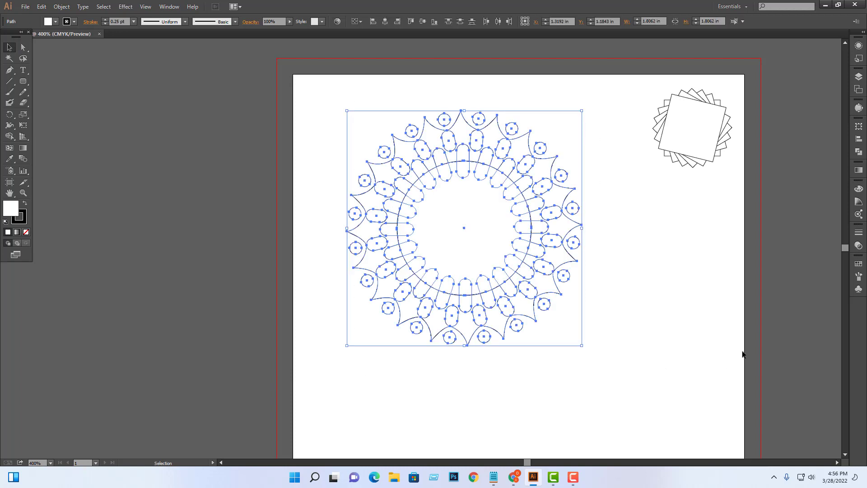
Step: Draw a tiny 0.0479 in circle above the top pill, discarding a stray ellipse dialog
left_click(709, 251)
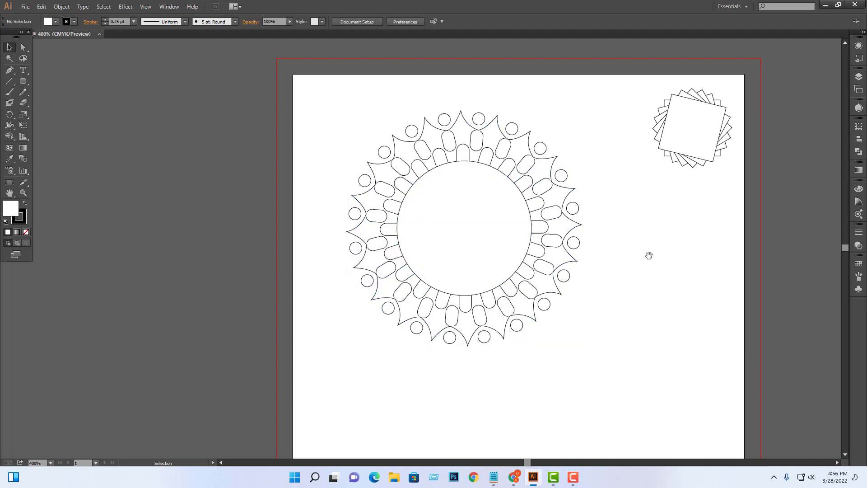
left_click_drag(649, 255, 692, 277)
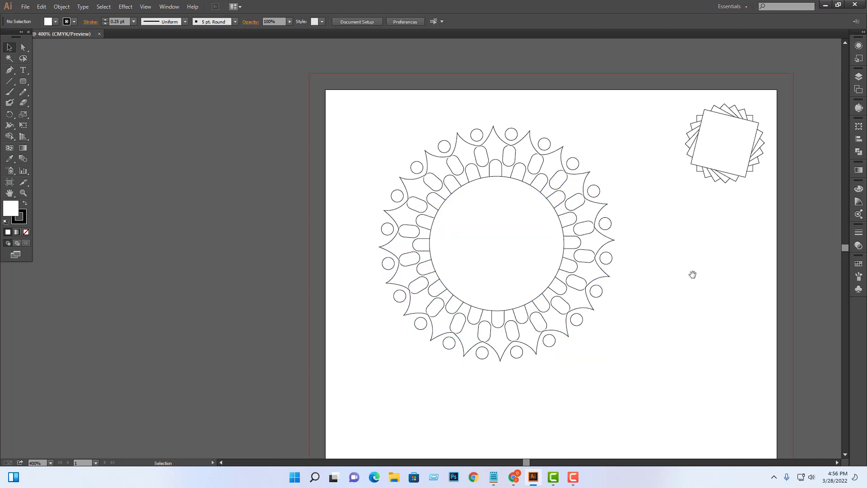
key("ctrl+plus")
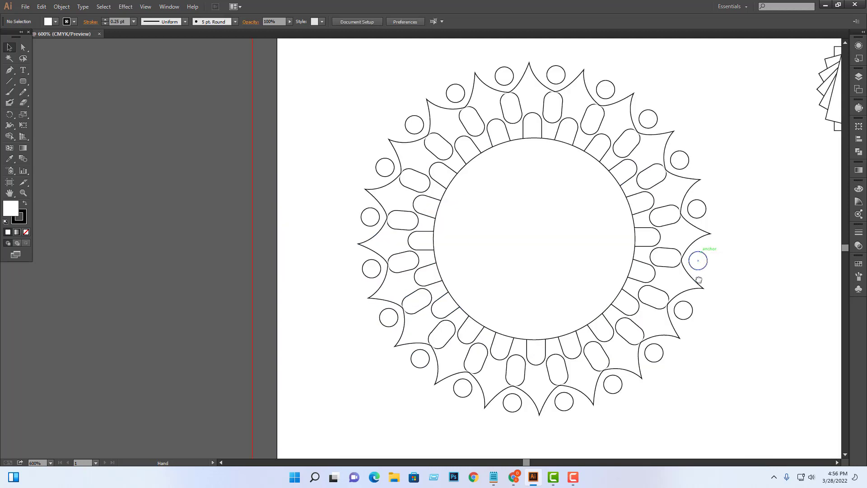
left_click_drag(701, 253, 642, 326)
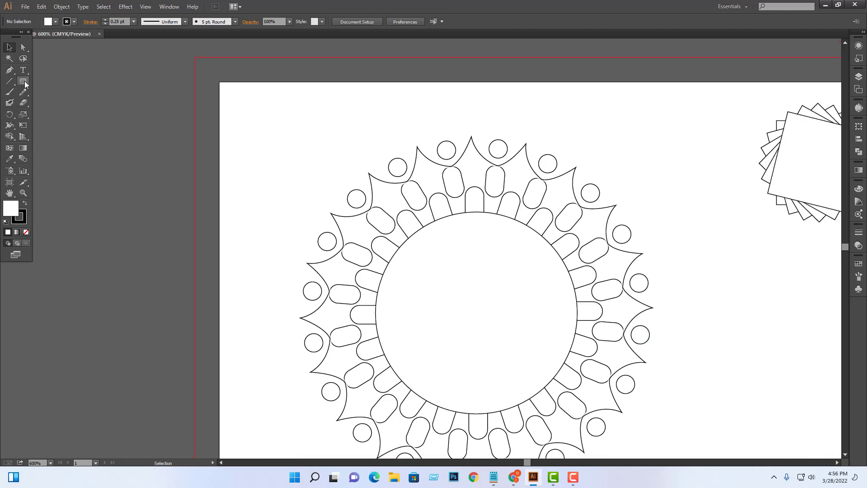
left_click_drag(23, 81, 68, 103)
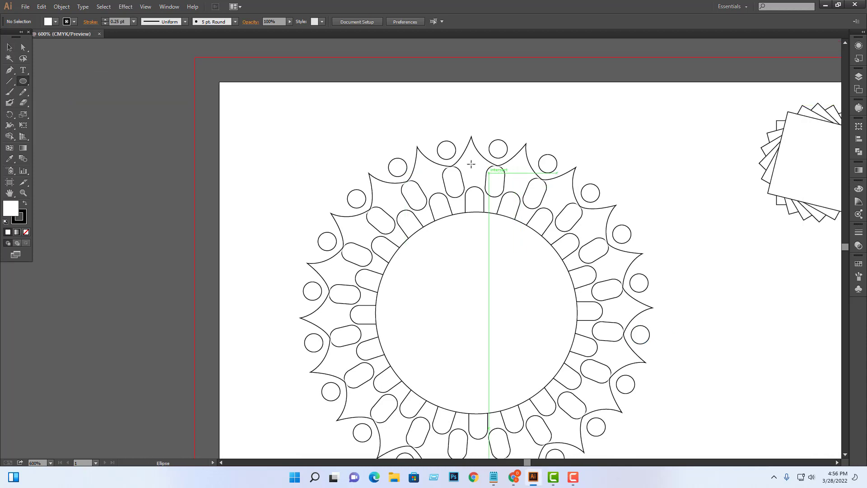
left_click(478, 176)
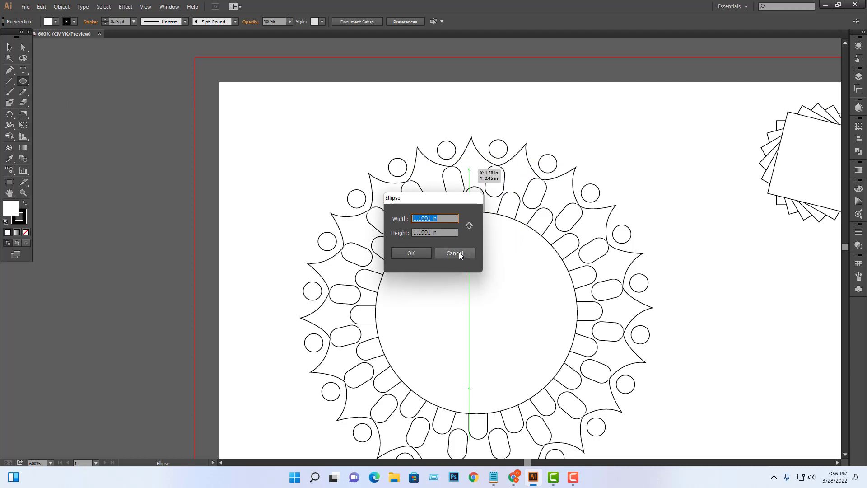
left_click(459, 251)
left_click(464, 259)
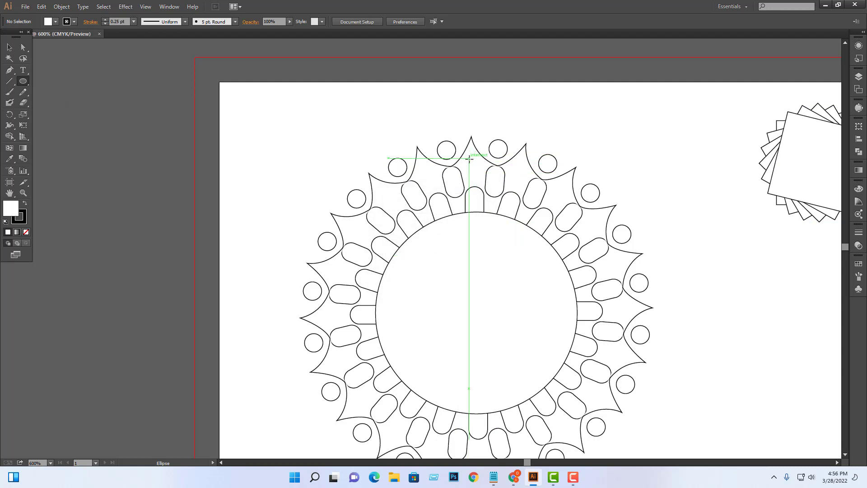
left_click_drag(470, 158, 477, 169)
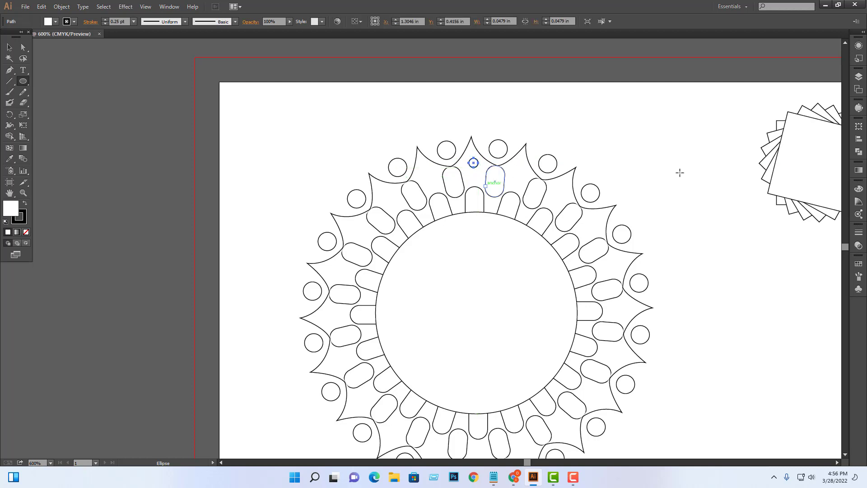
left_click(9, 47)
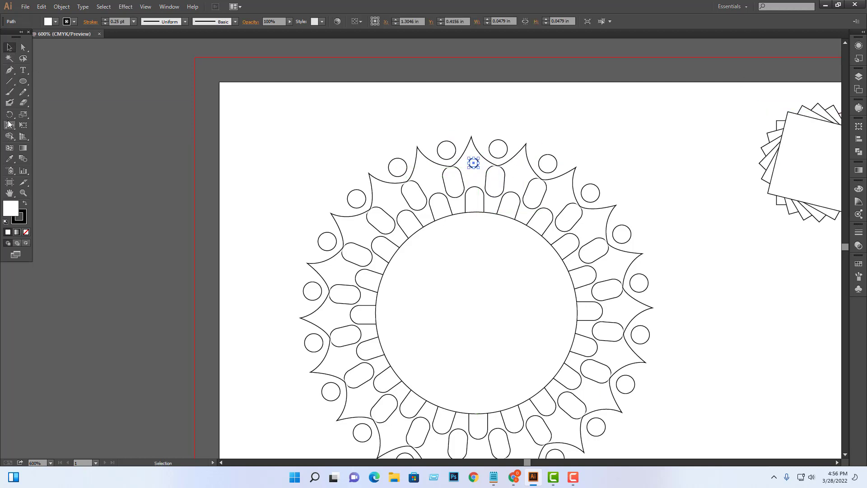
Step: Copy the dot every 18° around the mandala centre with repeated Ctrl+D
left_click(10, 114)
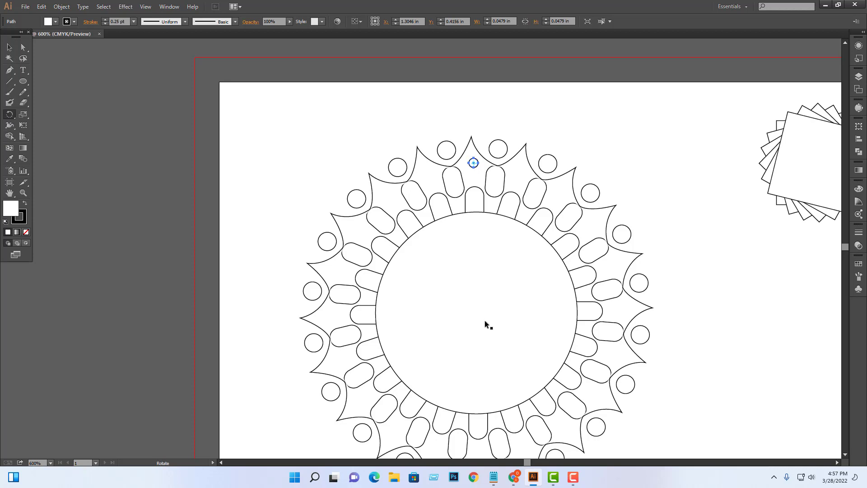
key("ctrl+plus")
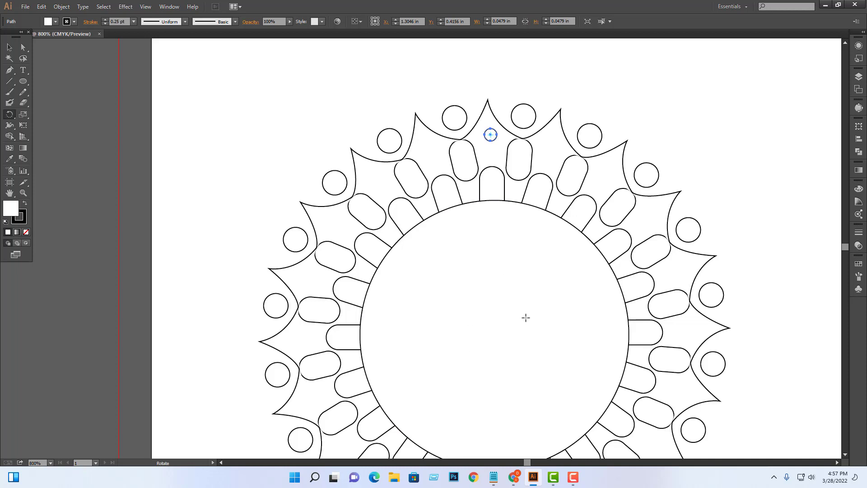
key("ctrl+minus")
key("ctrl+minus")
key("ctrl+minus")
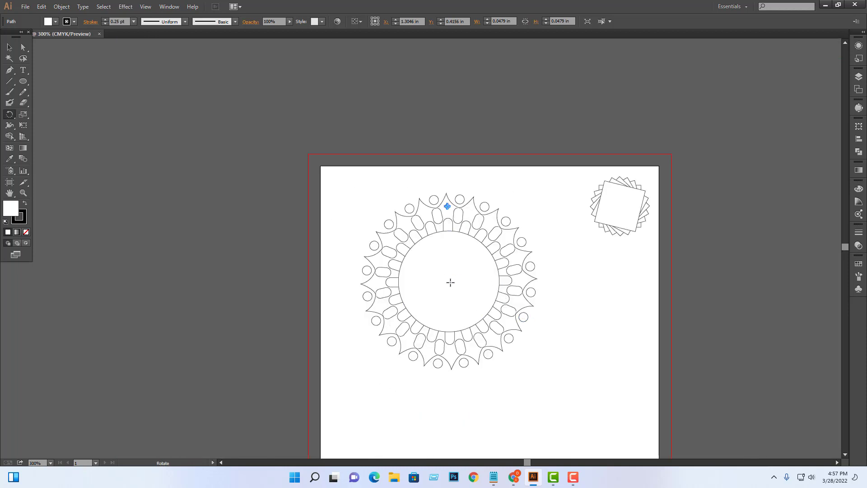
left_click(450, 282, "alt")
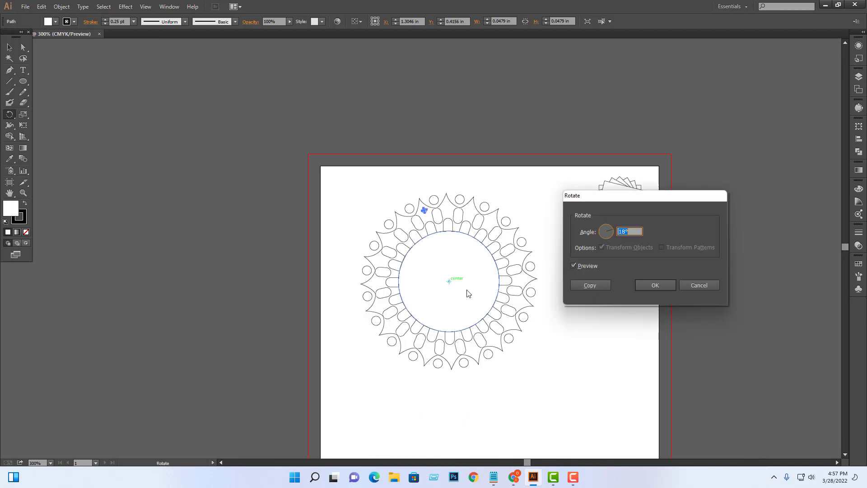
left_click(581, 285)
key("ctrl+d")
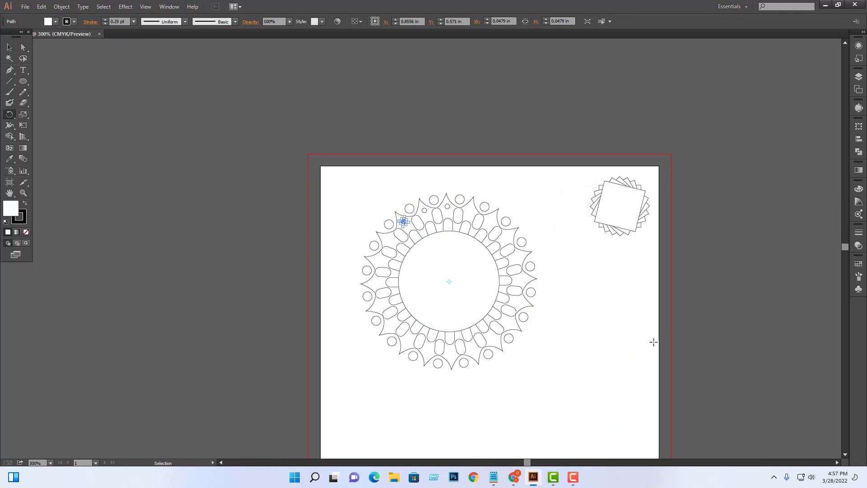
key("ctrl+d")
key("ctrl+d")
key("ctrl+d")
key("ctrl+d")
key("ctrl+d")
key("ctrl+d")
key("ctrl+d")
key("ctrl+d")
key("ctrl+d")
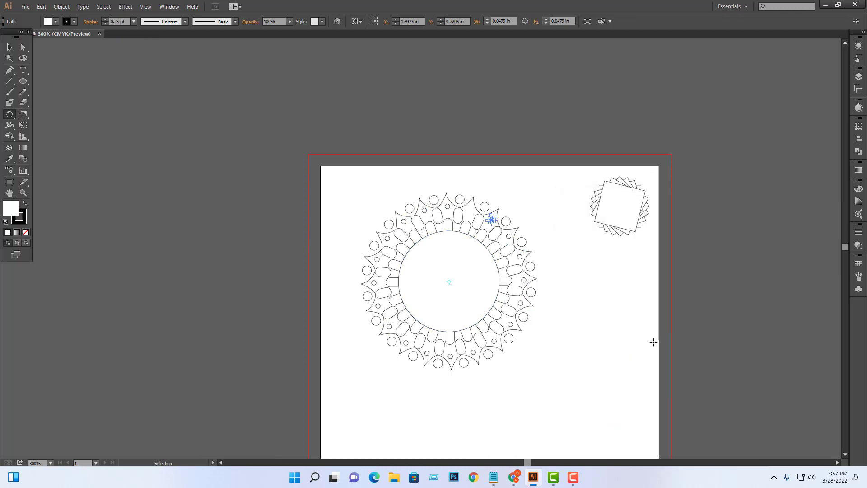
key("ctrl+d")
left_click(8, 49)
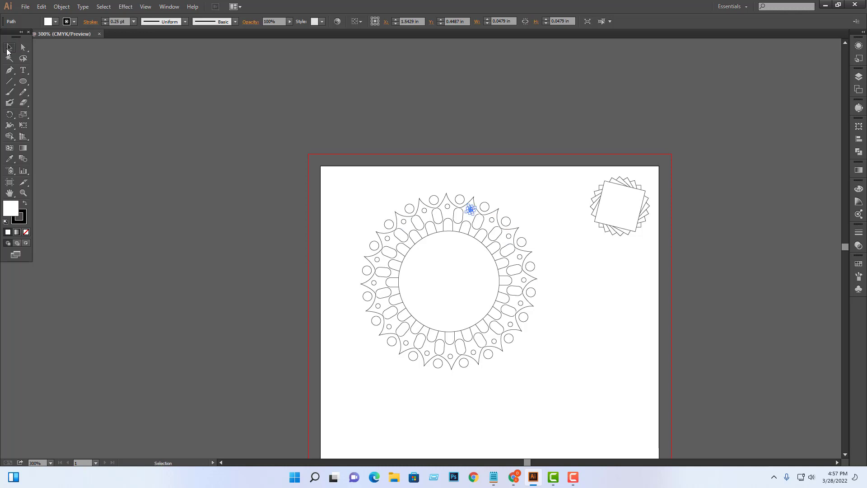
left_click(549, 180)
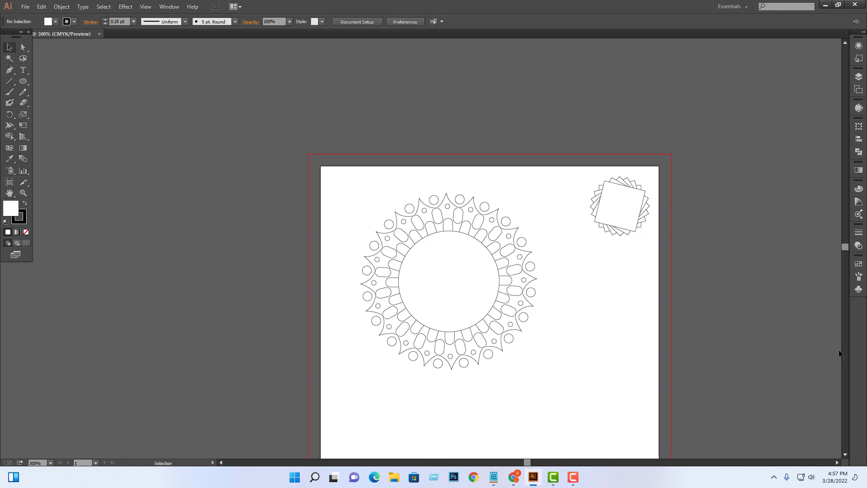
key("ctrl+plus")
key("ctrl+plus")
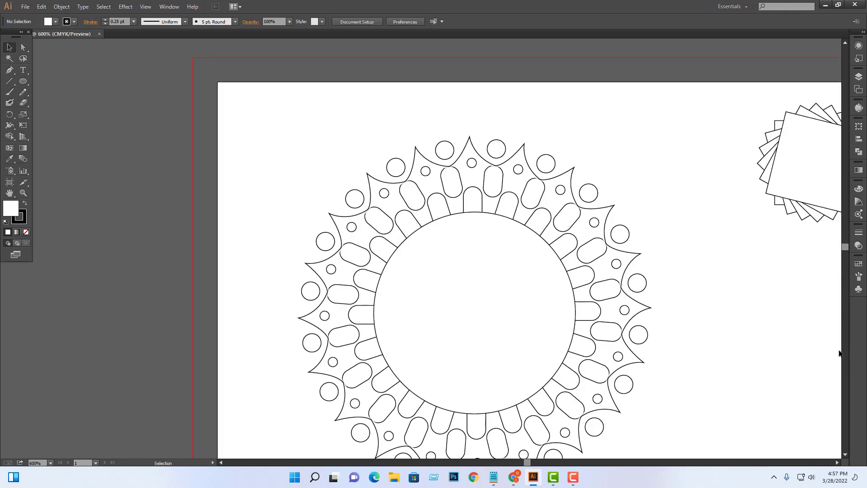
Step: Alt-drag a copy of the small dot into the top pill beside the centre circle
key("ctrl+minus")
key("ctrl+minus")
key("ctrl+minus")
key("ctrl+minus")
key("ctrl+minus")
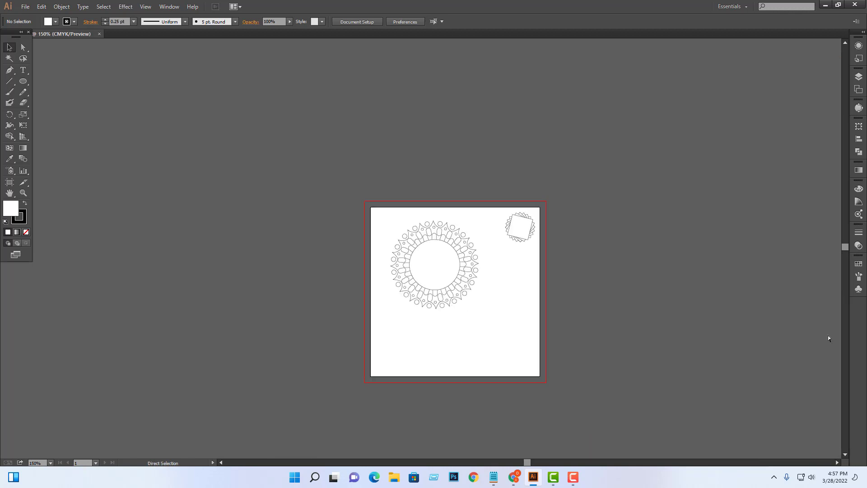
key("ctrl+minus")
key("ctrl+minus")
key("ctrl+plus")
key("ctrl+plus")
key("ctrl+plus")
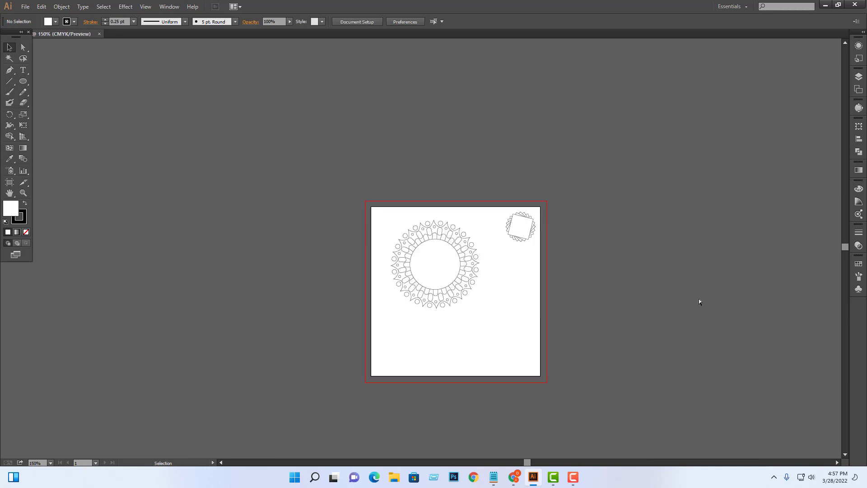
key("ctrl+plus")
key("ctrl+plus")
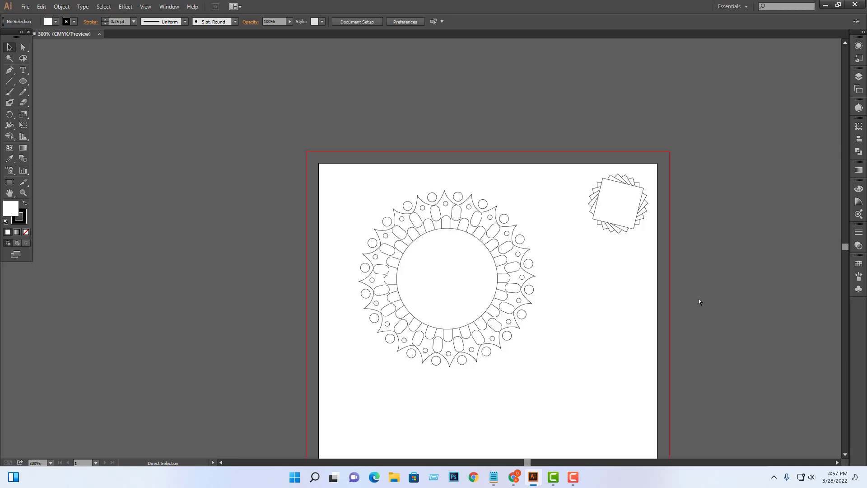
key("ctrl+plus")
key("ctrl+plus")
key("ctrl+plus")
key("ctrl+plus")
scroll(543, 271, "up", 1)
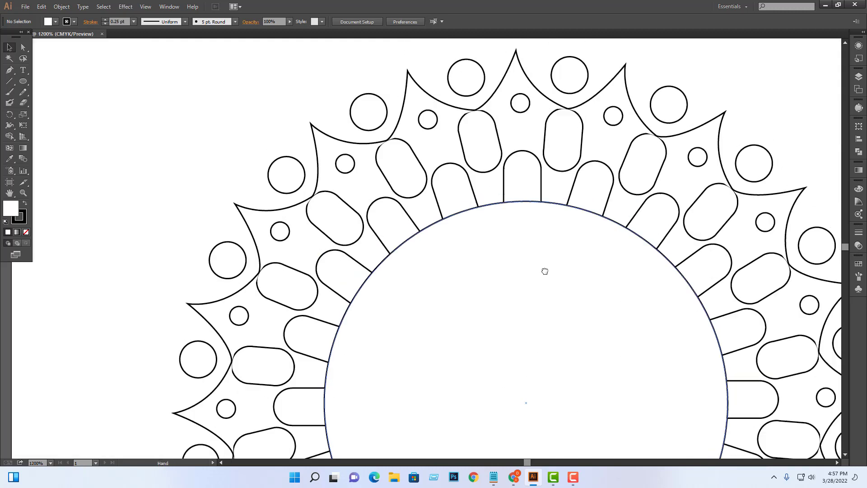
scroll(497, 204, "up", 1)
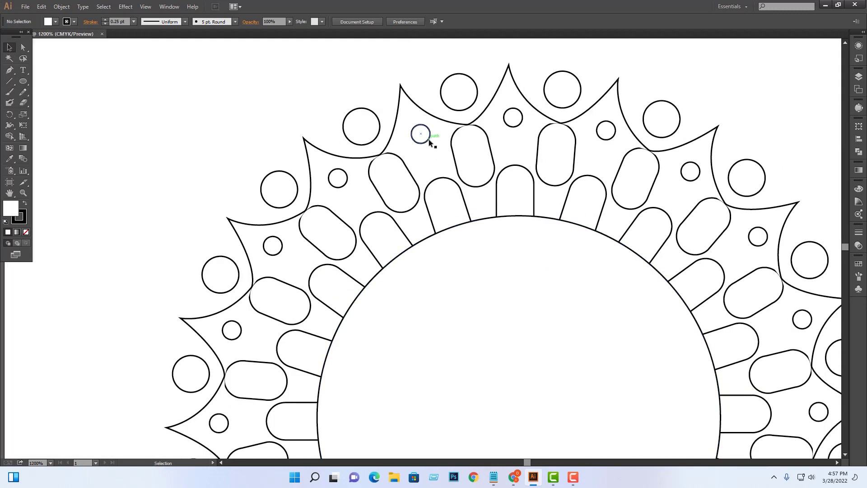
left_click_drag(429, 142, 455, 214)
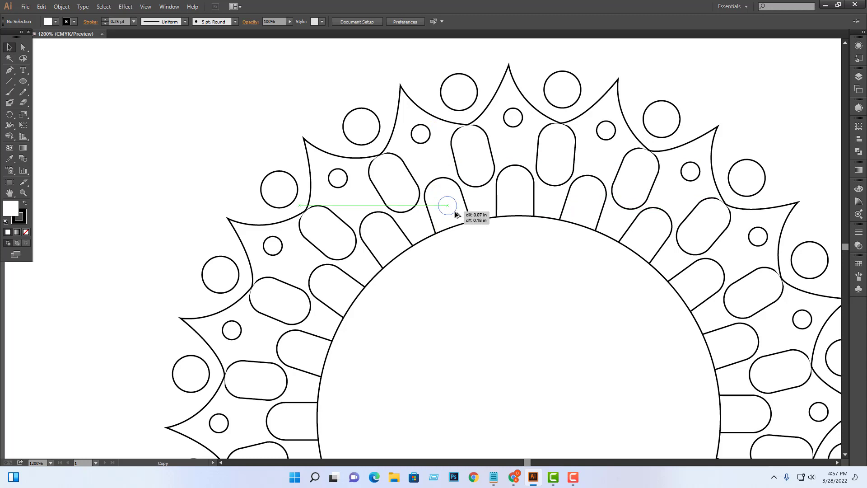
left_click_drag(455, 214, 455, 214)
mouse_move(518, 288)
left_mouse_down()
mouse_move(453, 136)
mouse_move(450, 147)
left_mouse_up()
Step: Rotate-copy the dot 18° around the mandala centre into each pill with Ctrl+D
key("r")
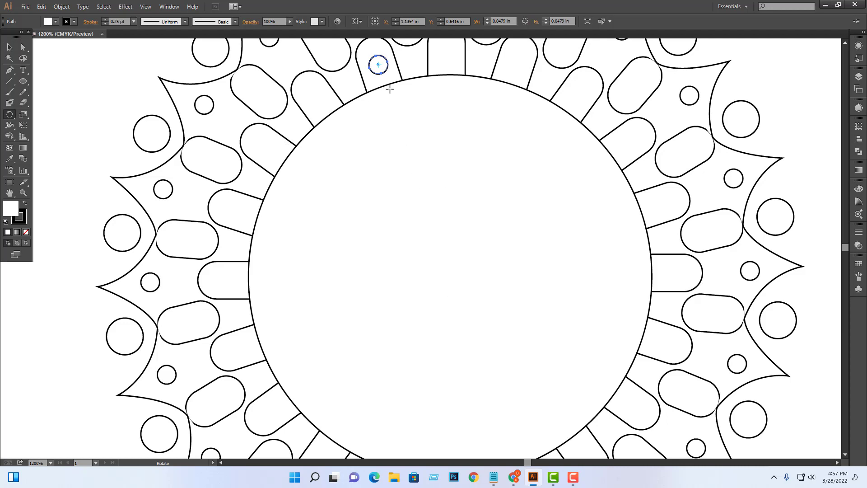
left_click(449, 275, "alt")
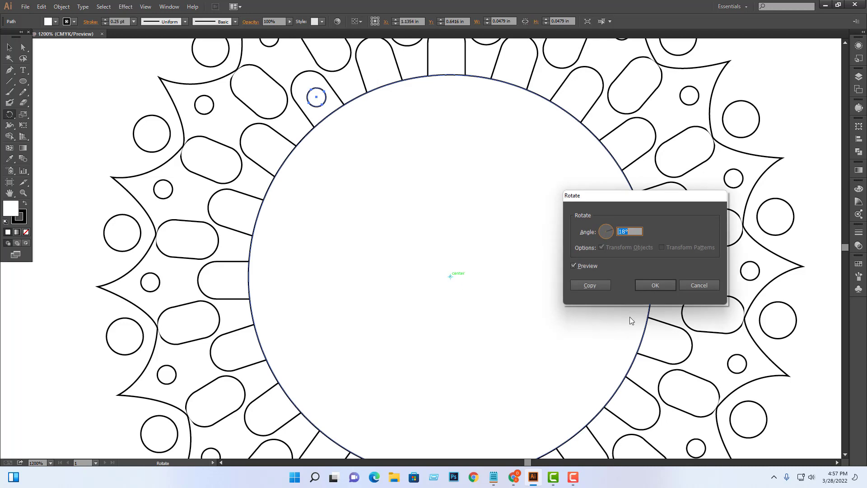
left_click(591, 286)
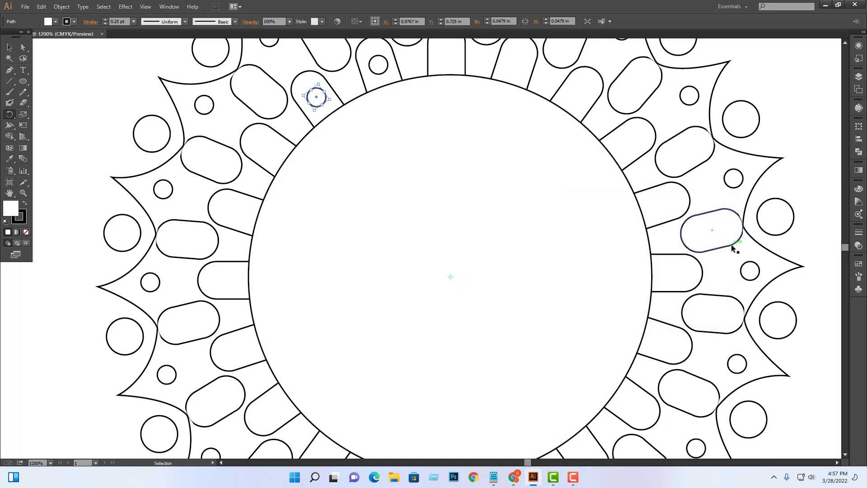
key("ctrl+d")
key("ctrl+d")
key("ctrl+d")
key("ctrl+d")
key("ctrl+d")
key("ctrl+d")
key("ctrl+d")
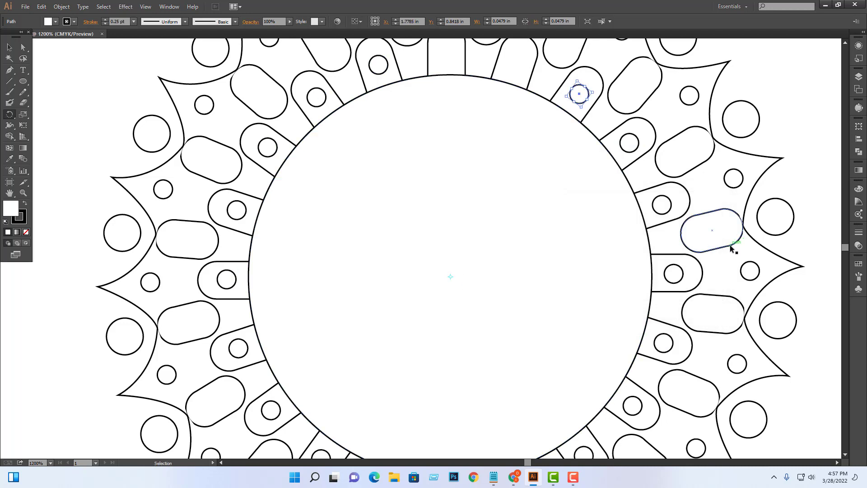
key("ctrl+d")
key("ctrl+d")
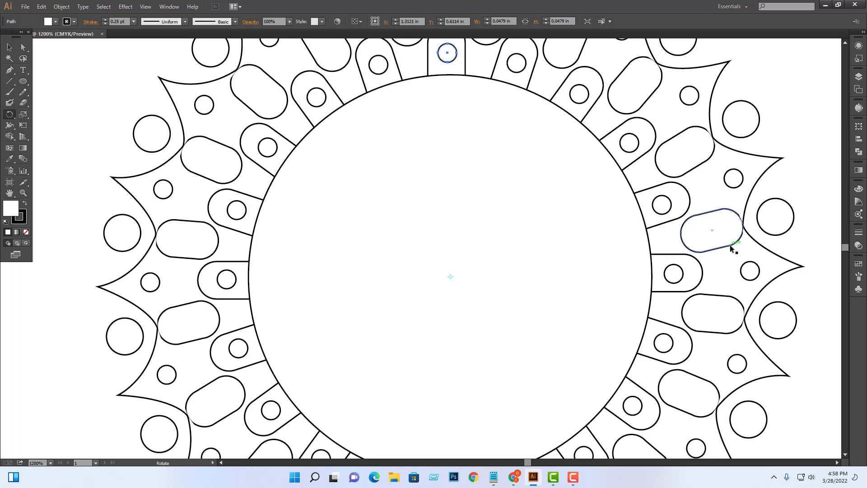
key("ctrl+minus")
key("ctrl+minus")
key("ctrl+minus")
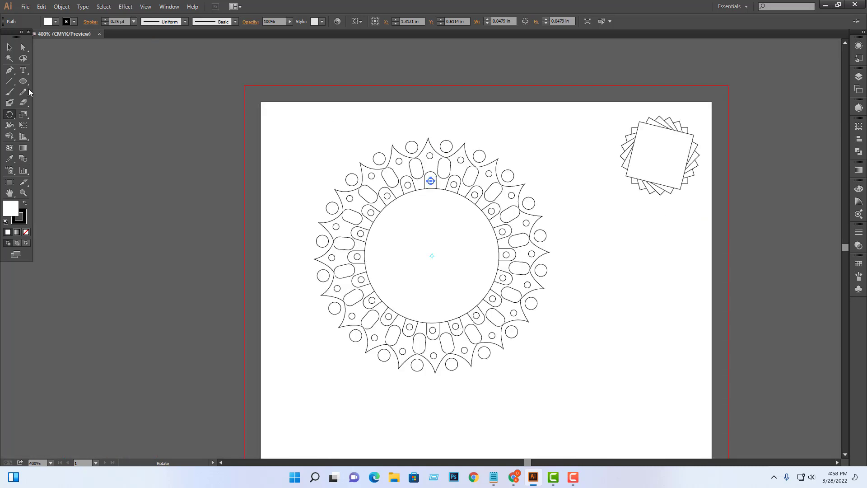
left_click(9, 47)
Step: Select the whole mandala and scale it down by dragging its bounding box
left_click(372, 149)
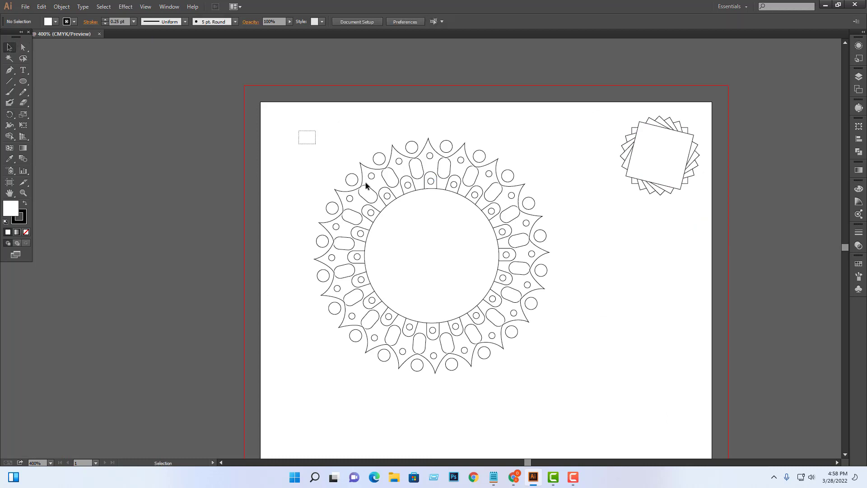
left_click_drag(366, 185, 559, 422)
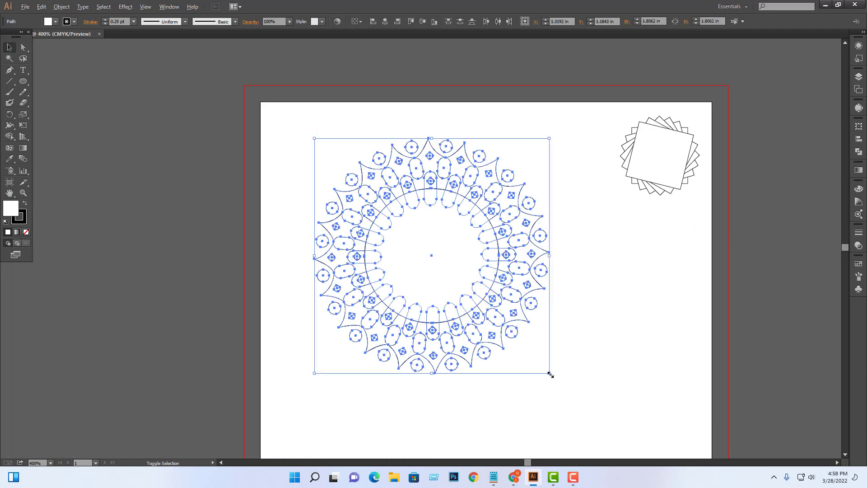
mouse_move(549, 373)
left_mouse_down()
mouse_move(505, 298)
mouse_move(519, 304)
left_mouse_up()
left_click(580, 295)
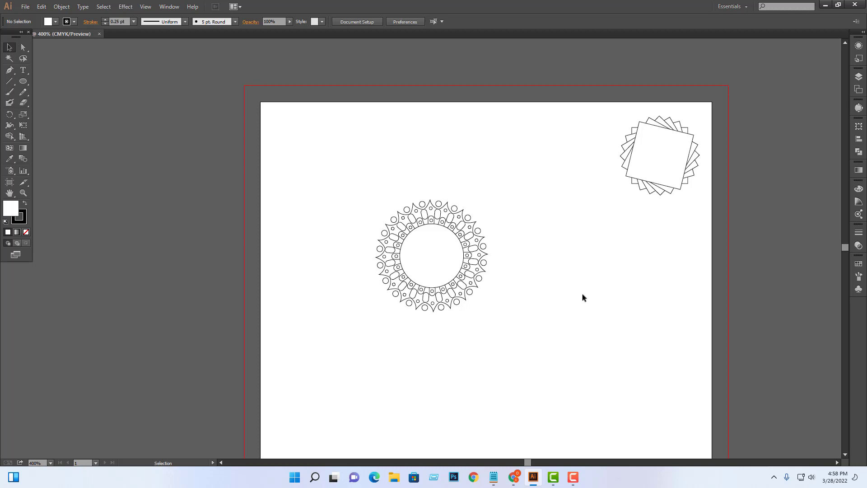
Step: Reselect the mandala and drag it up beside the square starburst
key("ctrl+minus")
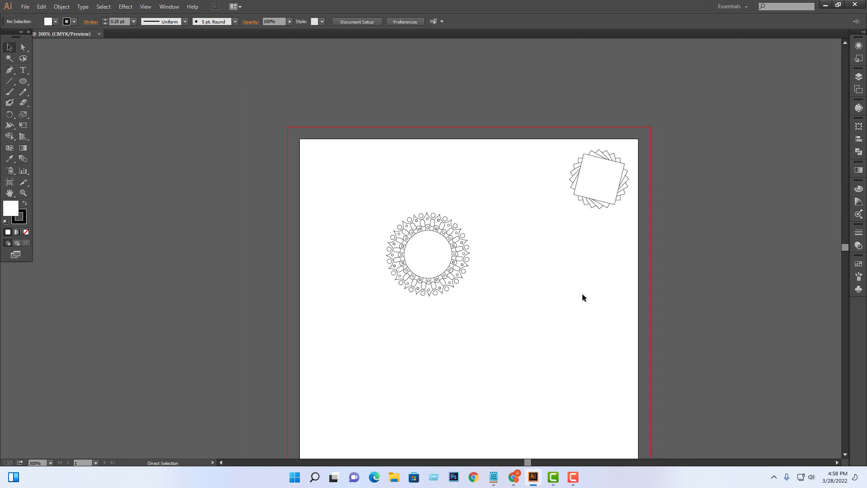
key("ctrl+plus")
key("ctrl+plus")
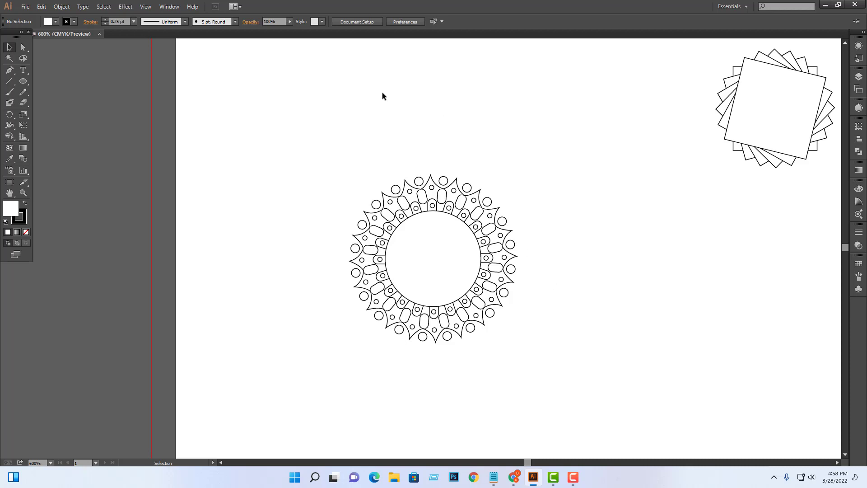
left_click_drag(346, 103, 524, 385)
mouse_move(467, 306)
left_mouse_down()
mouse_move(524, 245)
mouse_move(682, 197)
left_mouse_up()
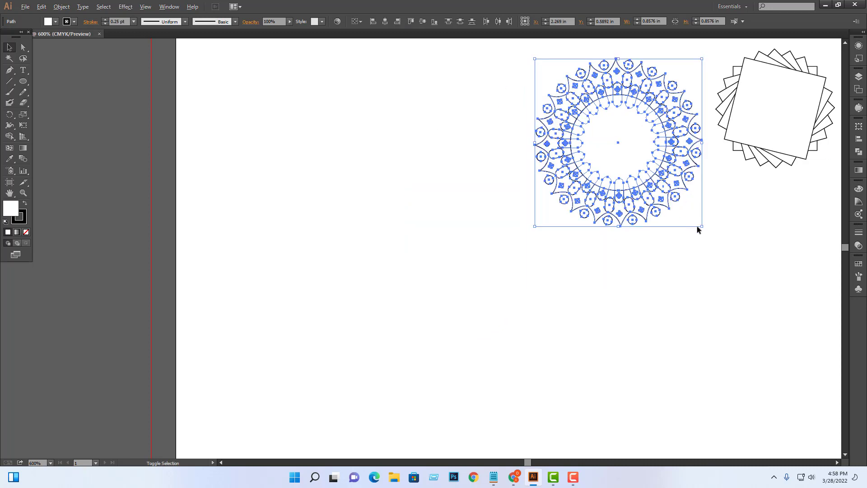
Step: Undo a shrink of the mandala and drag it back down-left below the starburst
left_click_drag(701, 226, 678, 203)
left_click(696, 221)
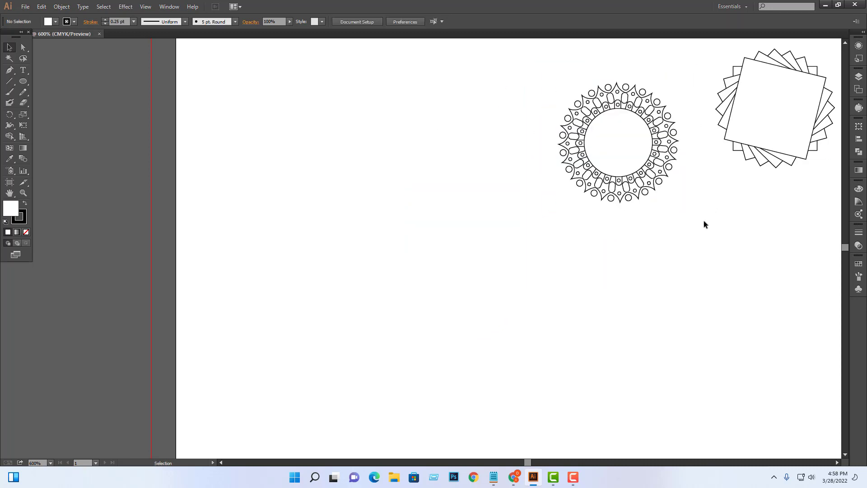
key("ctrl+z")
left_click_drag(672, 238, 488, 287)
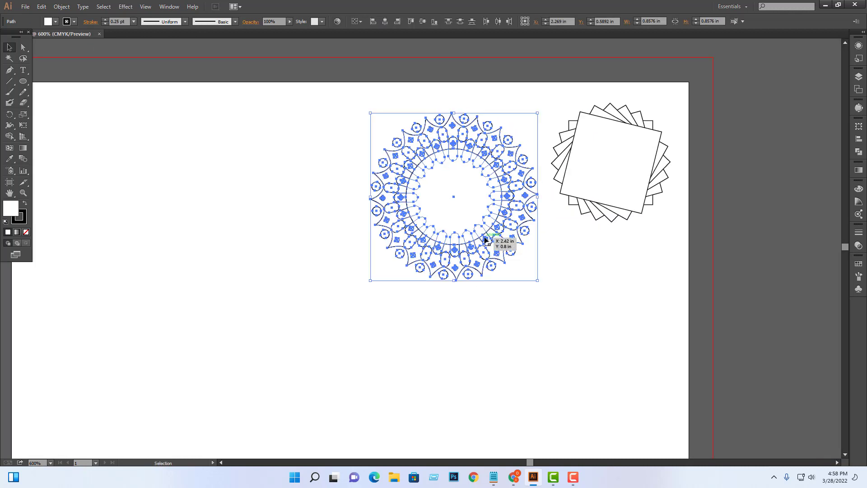
left_click_drag(488, 242, 351, 322)
left_click_drag(609, 298, 799, 223)
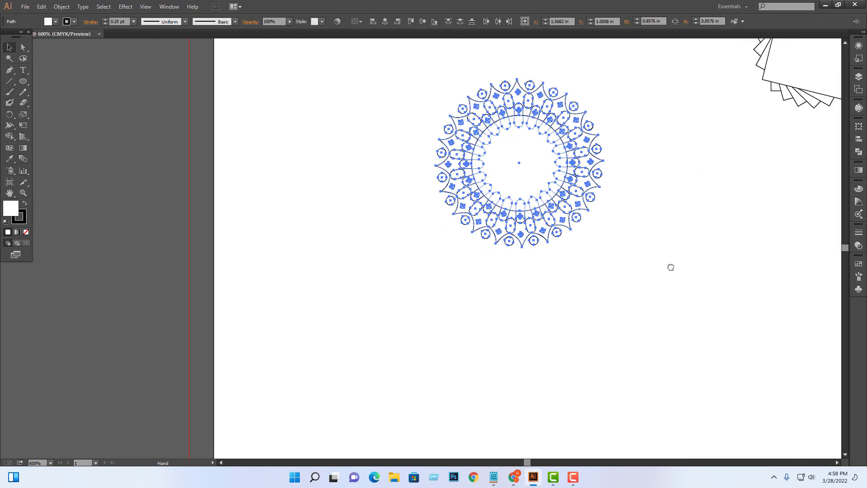
left_click_drag(536, 242, 513, 264)
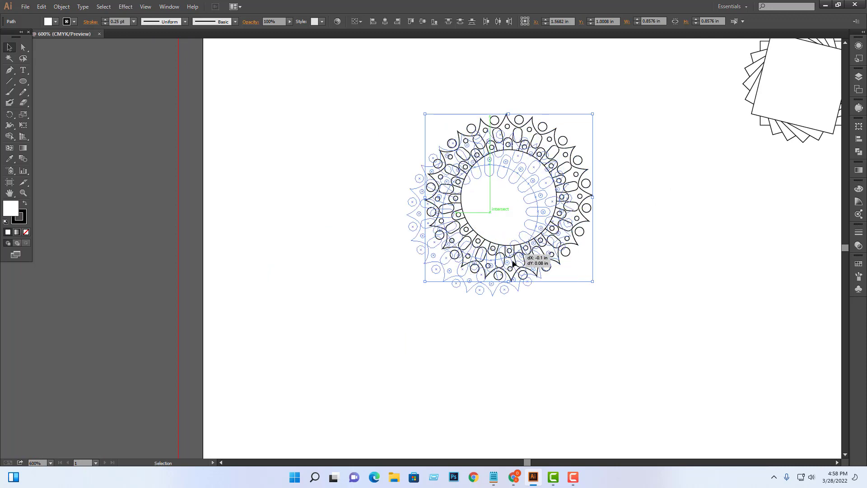
Step: Try enlarging the mandala to 1.51 in, undo it, and reselect it at 0.8576 in
left_click_drag(634, 107, 293, 318)
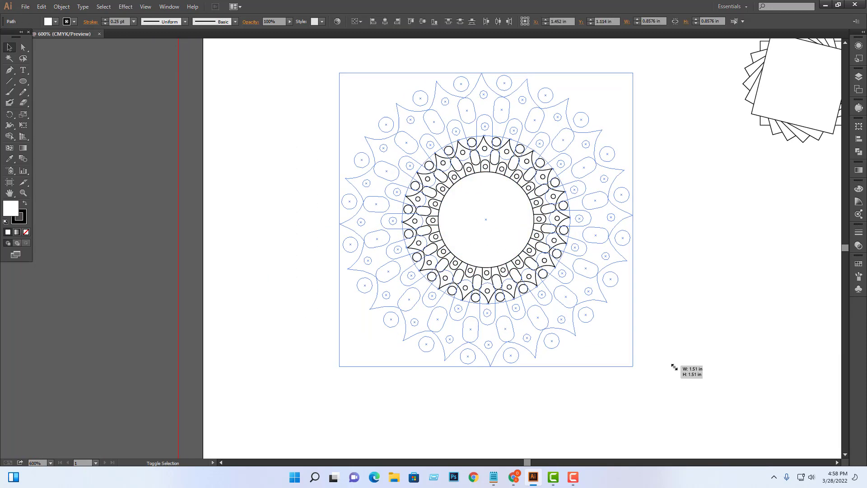
left_click_drag(570, 303, 695, 343)
left_click(695, 343)
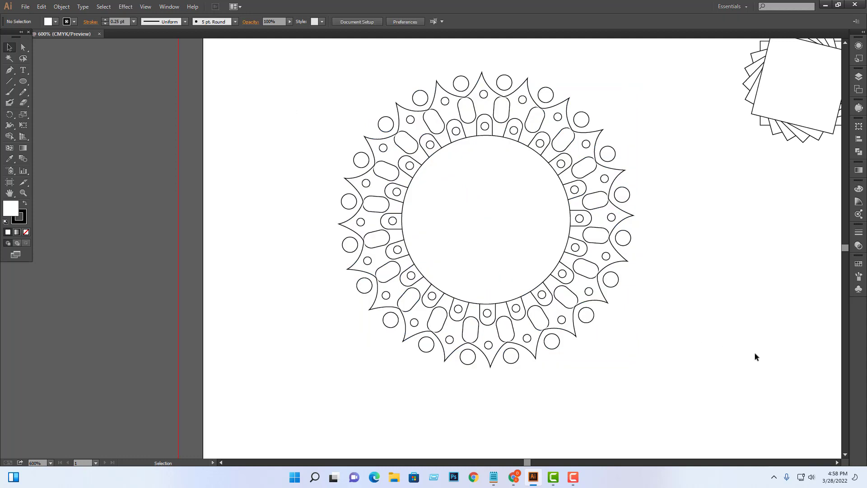
key("ctrl+z")
key("ctrl+z")
key("ctrl+z")
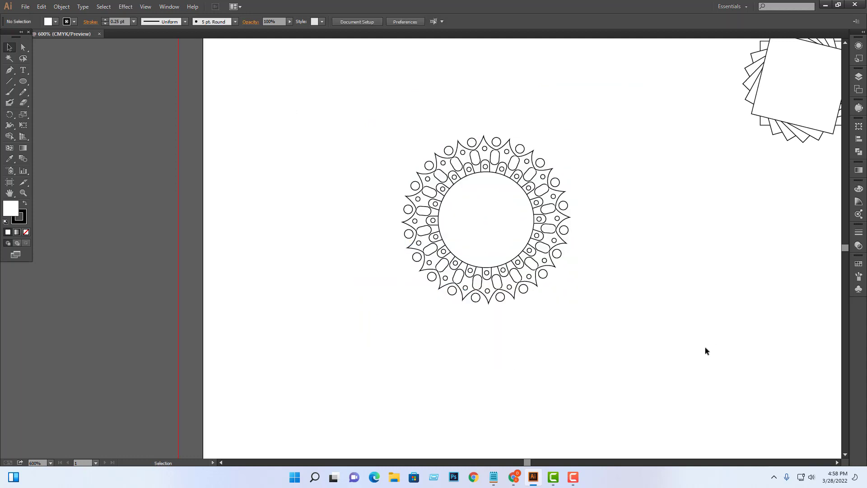
key("ctrl+shift+z")
key("ctrl+shift+z")
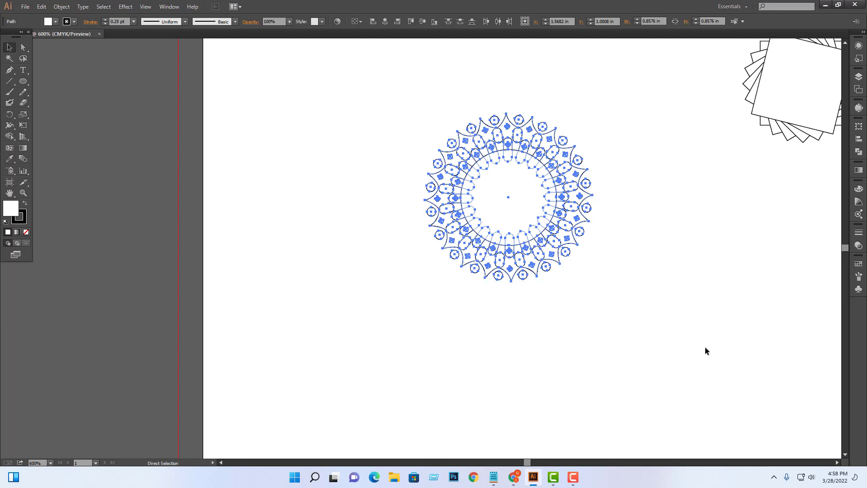
Step: Turn on Scale Strokes & Effects in the General preferences
key("ctrl+k")
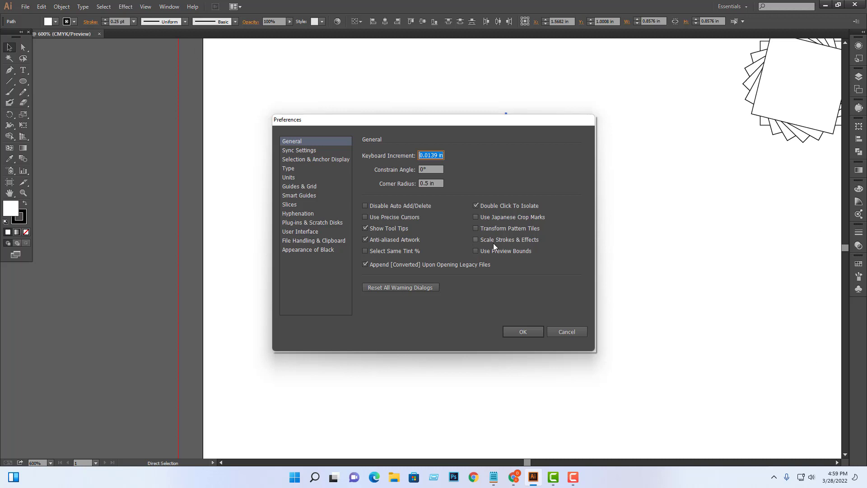
left_click(475, 251)
left_click(529, 330)
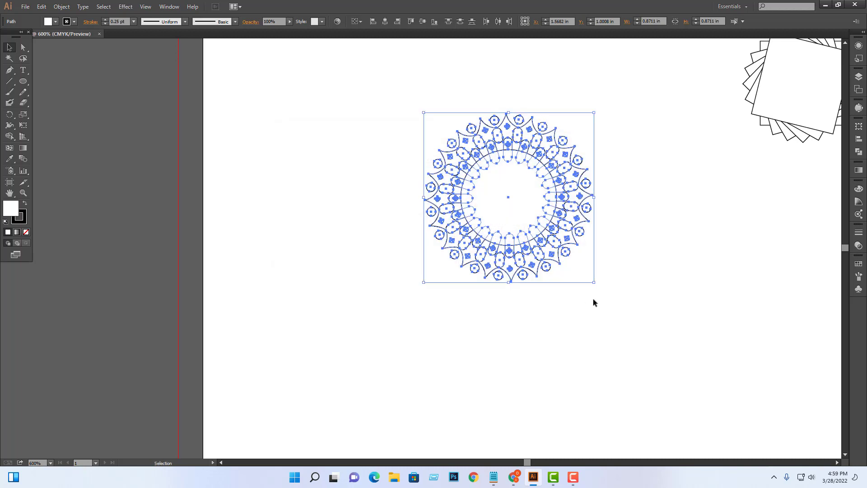
Step: Reselect the mandala and enlarge it about 250% around its centre
left_click(626, 307)
mouse_move(629, 83)
left_mouse_down()
mouse_move(546, 287)
mouse_move(813, 408)
left_mouse_up()
left_click(794, 336)
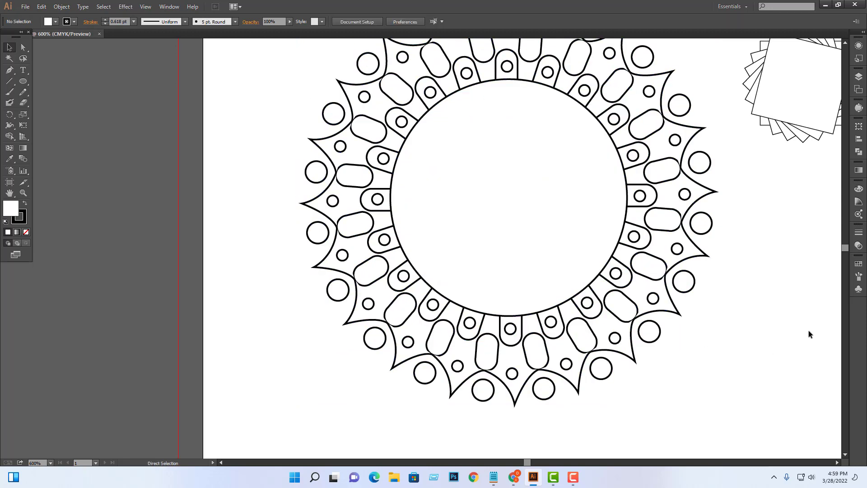
Step: Group all mandala pieces, including both circles, and shrink the group to a small ring
key("ctrl+minus")
key("ctrl+minus")
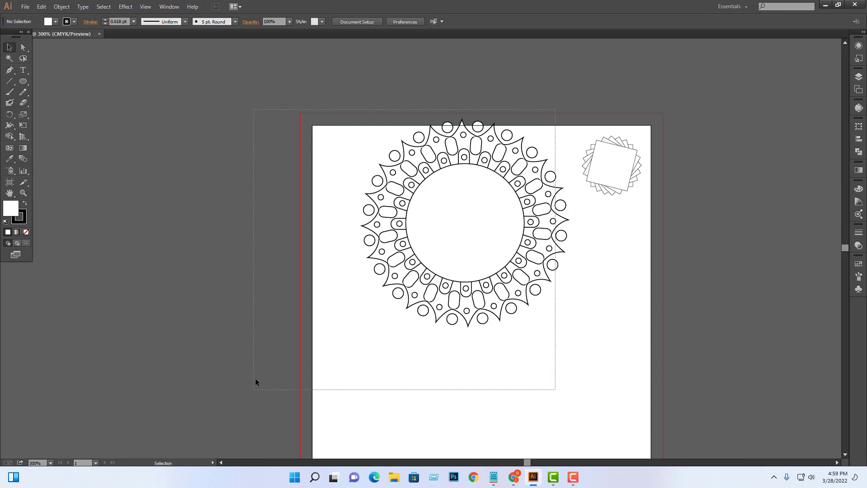
left_click_drag(556, 111, 256, 383)
left_click_drag(308, 43, 575, 357)
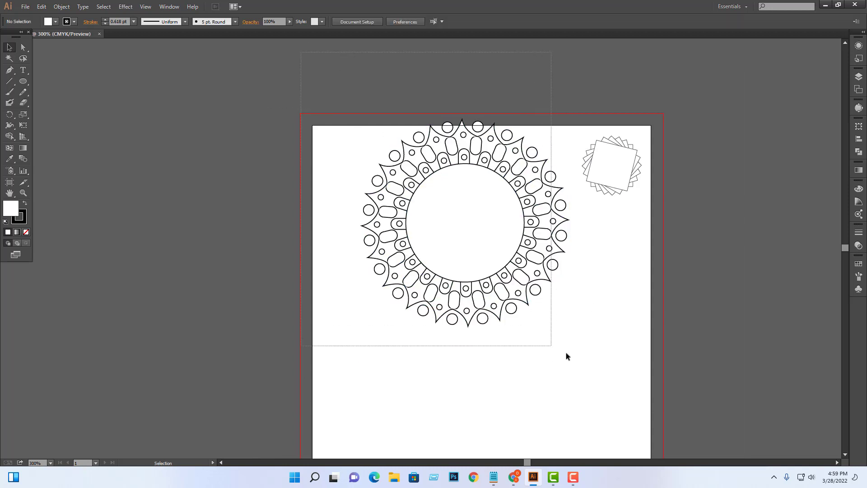
key("ctrl+g")
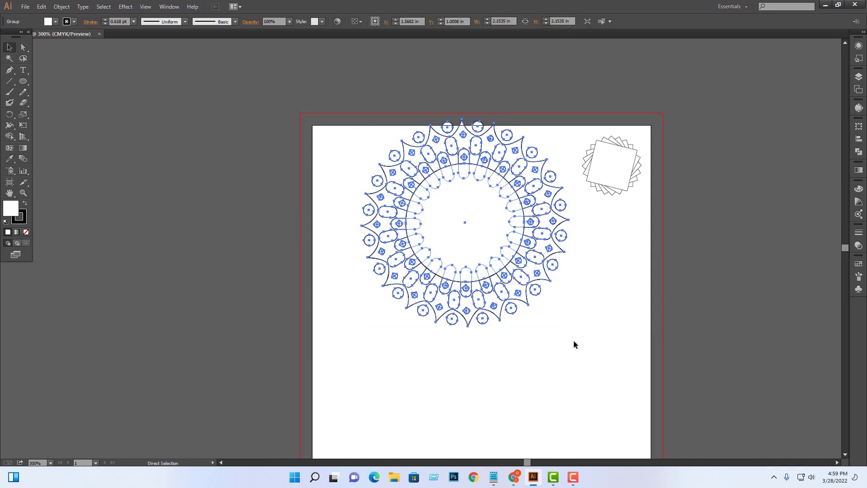
left_click_drag(572, 330, 487, 244)
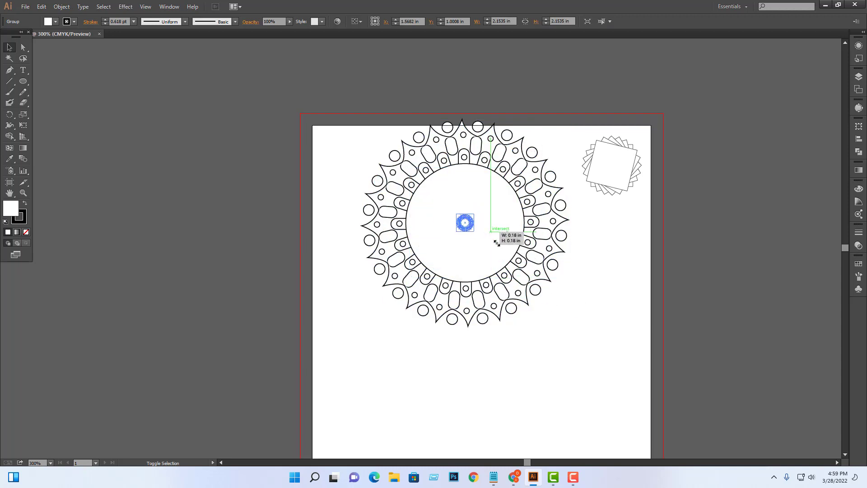
left_click(588, 299)
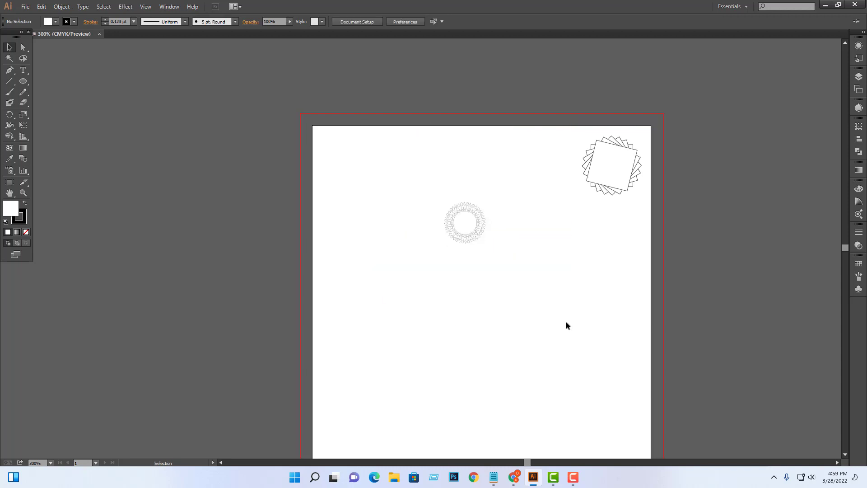
Step: Zoom in to inspect the shrunken mandala's detail, then return to the full artboard
left_click_drag(542, 315, 583, 341)
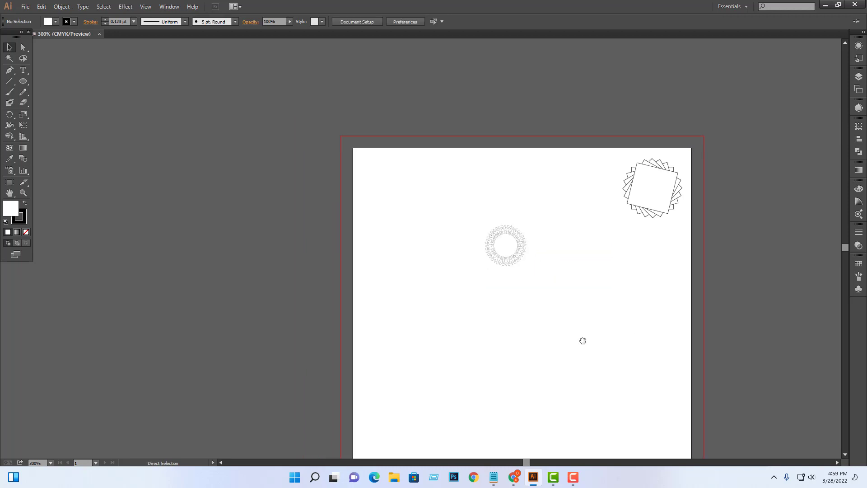
key("ctrl+plus")
key("ctrl+plus")
key("ctrl+plus")
key("ctrl+plus")
mouse_move(735, 356)
left_mouse_down()
mouse_move(445, 321)
mouse_move(436, 331)
left_mouse_up()
key("ctrl+minus")
key("ctrl+minus")
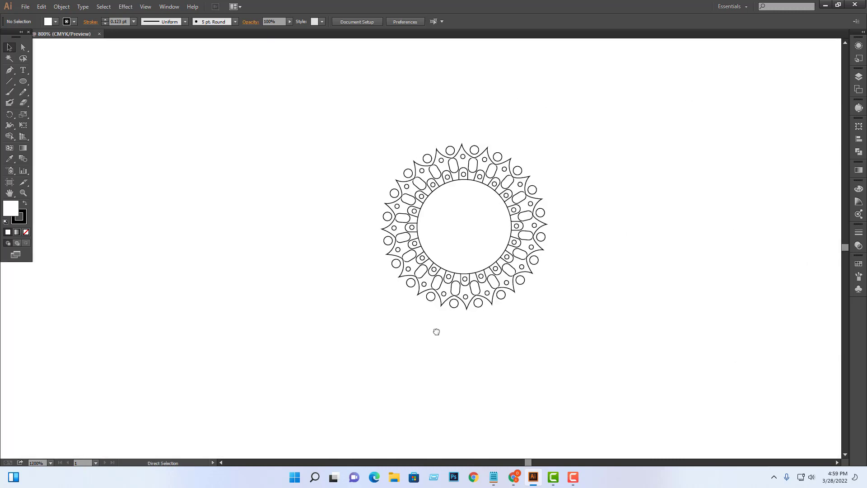
key("ctrl+minus")
key("ctrl+minus")
key("ctrl+minus")
Step: Move the mandala beside the starburst at top right and size it to 0.75 in wide
left_click_drag(338, 190, 451, 288)
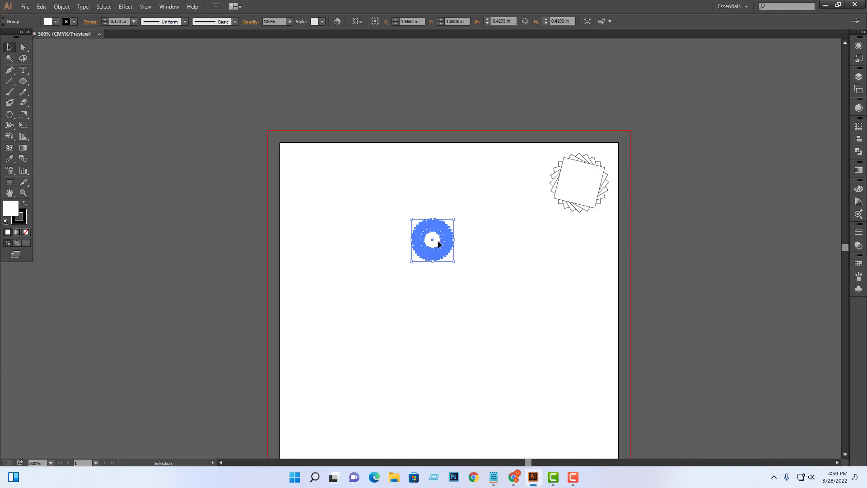
left_click_drag(445, 247, 532, 196)
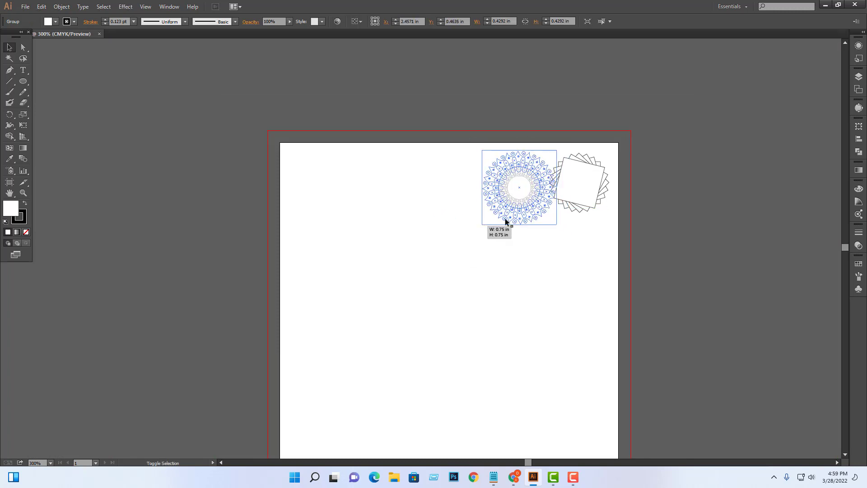
left_click_drag(498, 209, 475, 229)
left_click(573, 288)
left_click_drag(548, 307, 515, 273)
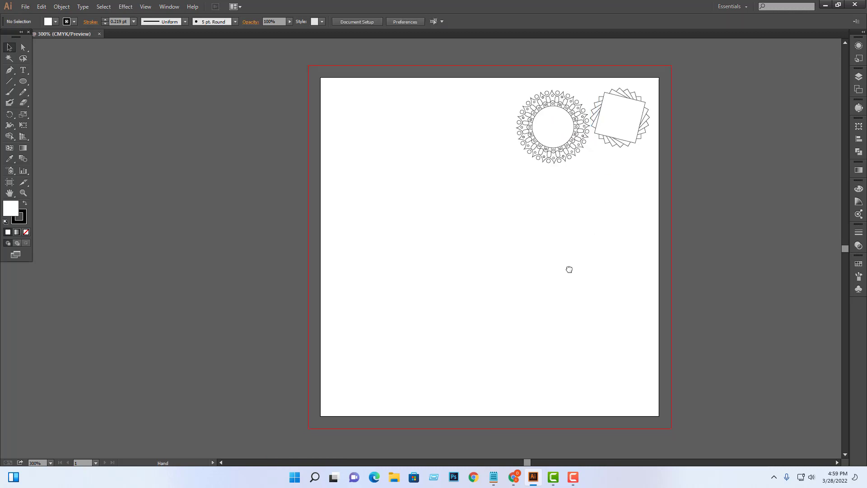
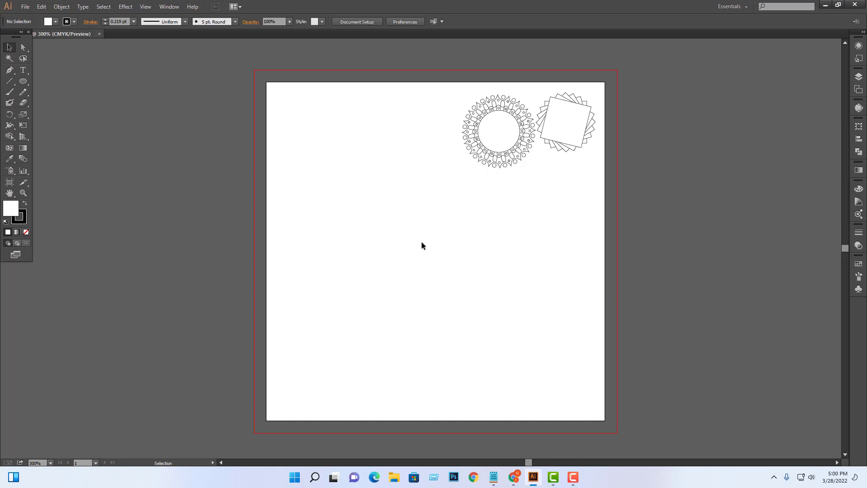
Step: Draw a circle, then a small upright rectangle across its top edge
left_click(23, 81)
mouse_move(339, 193)
left_mouse_down()
mouse_move(473, 311)
mouse_move(474, 328)
left_mouse_up()
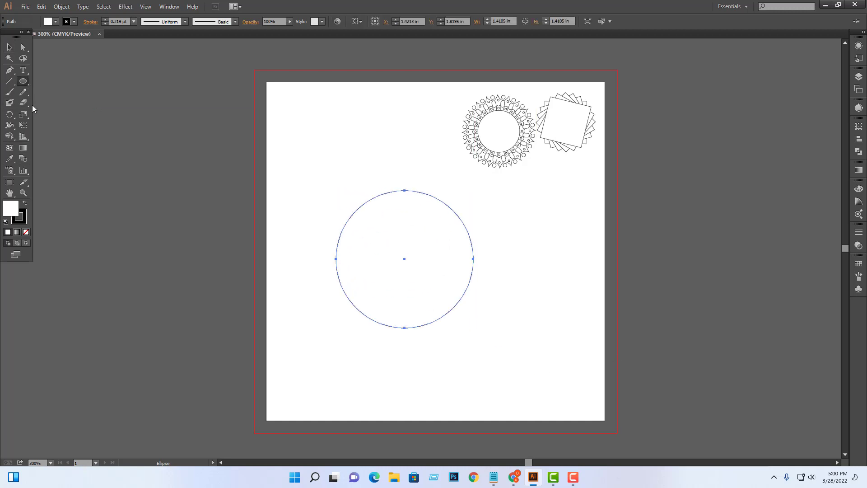
left_click(23, 80)
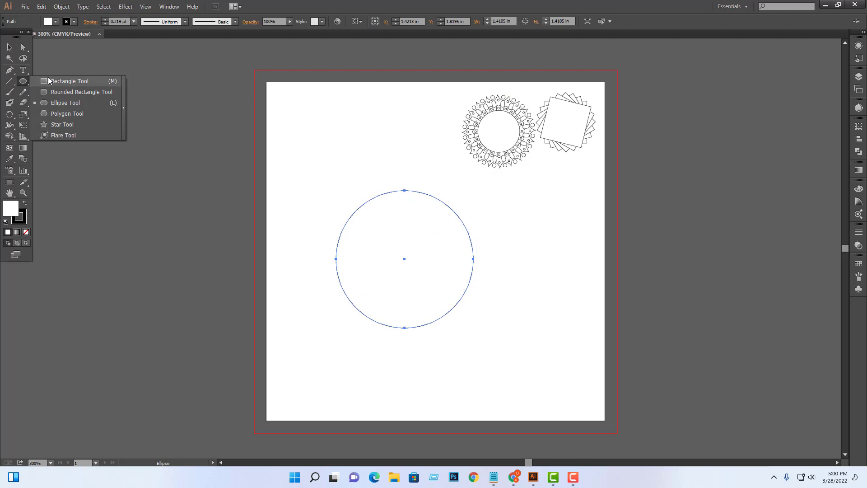
left_click(49, 81)
mouse_move(391, 168)
left_mouse_down()
mouse_move(420, 200)
mouse_move(417, 206)
left_mouse_up()
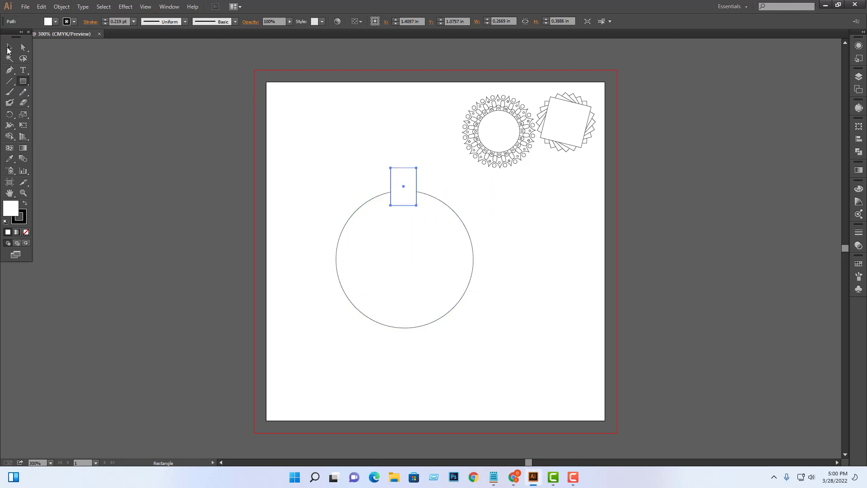
Step: Select the small rectangle sitting on the circle's top edge
left_click(10, 47)
left_click(487, 227)
left_click(418, 185)
left_click(24, 47)
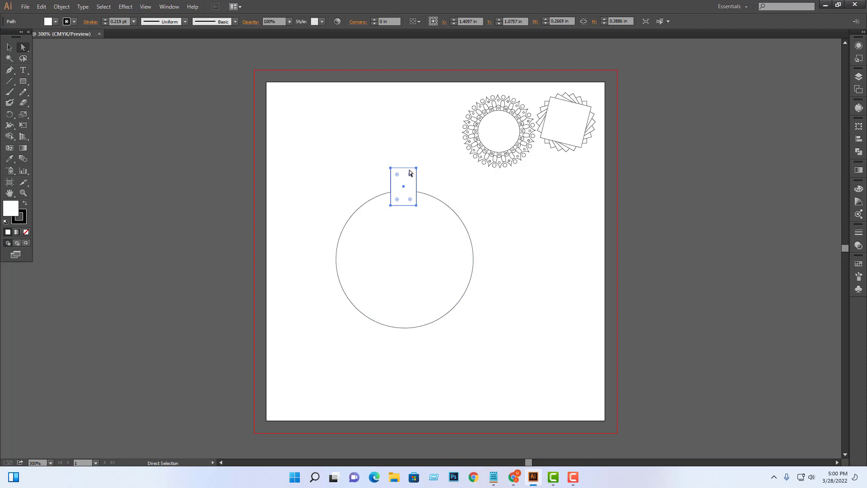
left_click(9, 46)
left_click(531, 208)
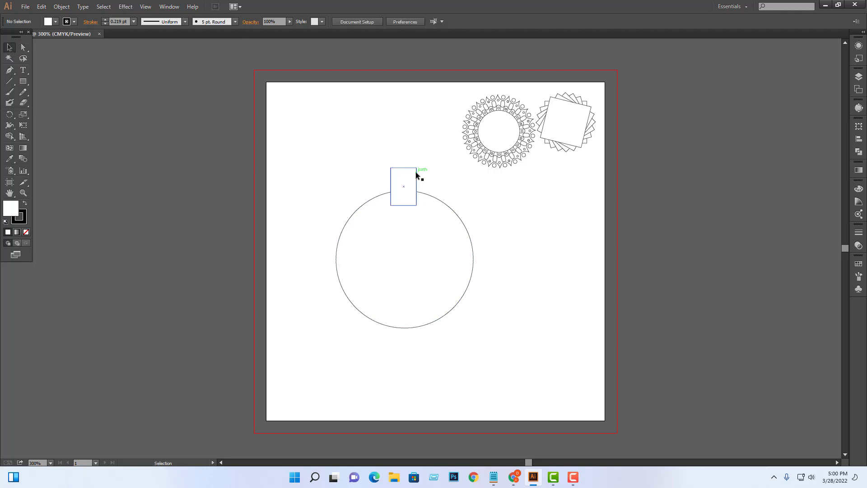
left_click(416, 172)
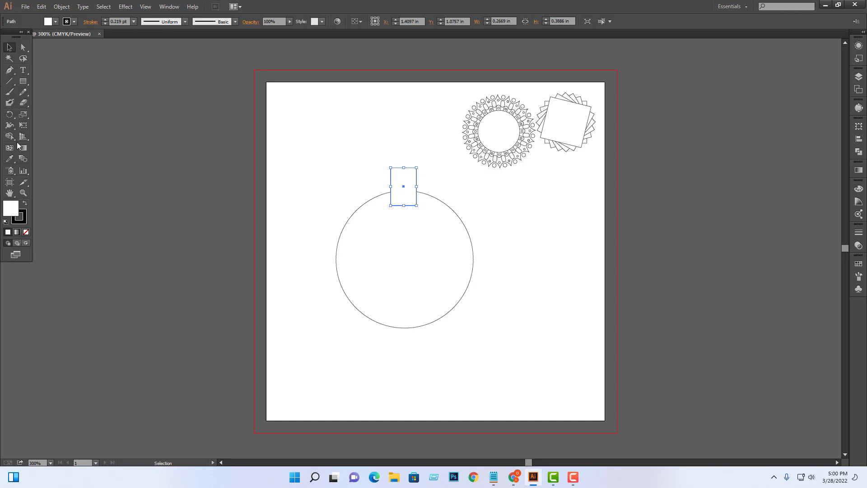
left_click(10, 114)
Step: Copy the rectangle at 45° about the circle's centre, repeating with Ctrl+D into a ring
left_click(405, 259, "alt")
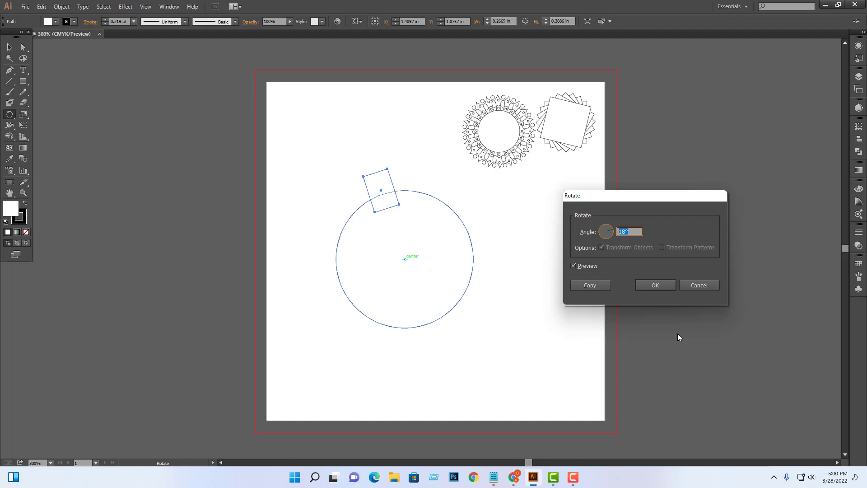
type("45")
left_click(589, 285)
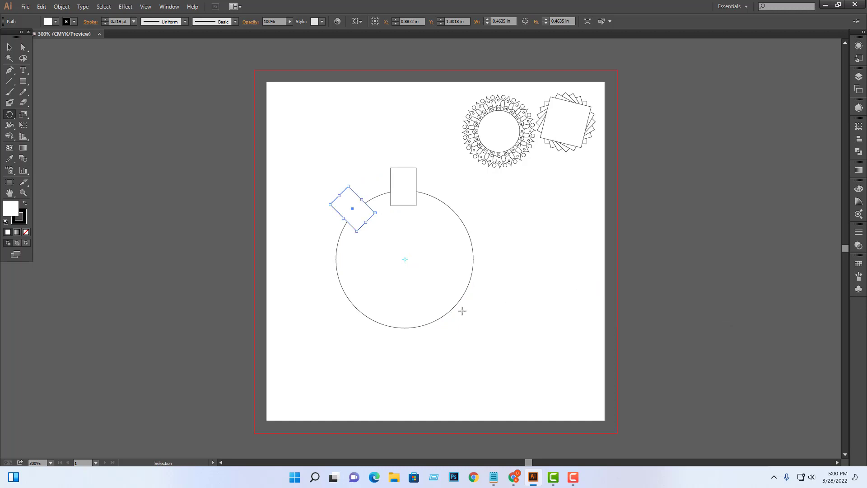
key("ctrl+d")
key("ctrl+d")
key("ctrl+d")
key("ctrl+d")
key("ctrl+d")
key("ctrl+d")
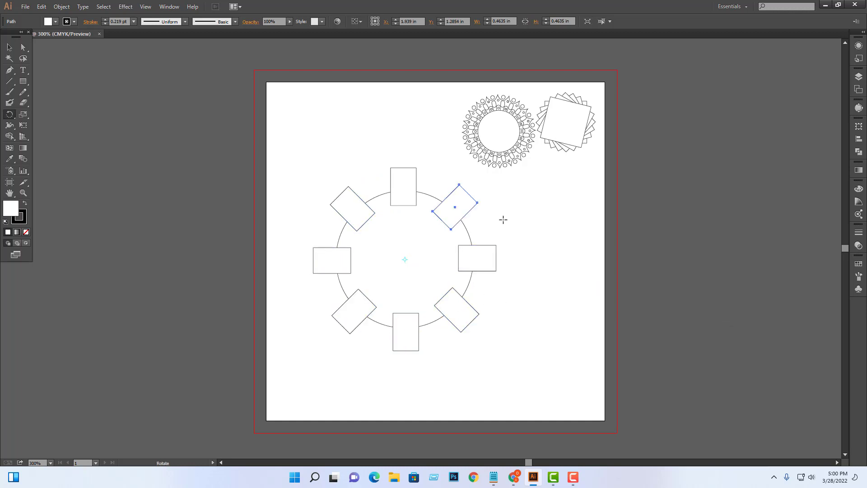
left_click(10, 47)
mouse_move(327, 144)
left_mouse_down()
mouse_move(451, 359)
mouse_move(544, 342)
left_mouse_up()
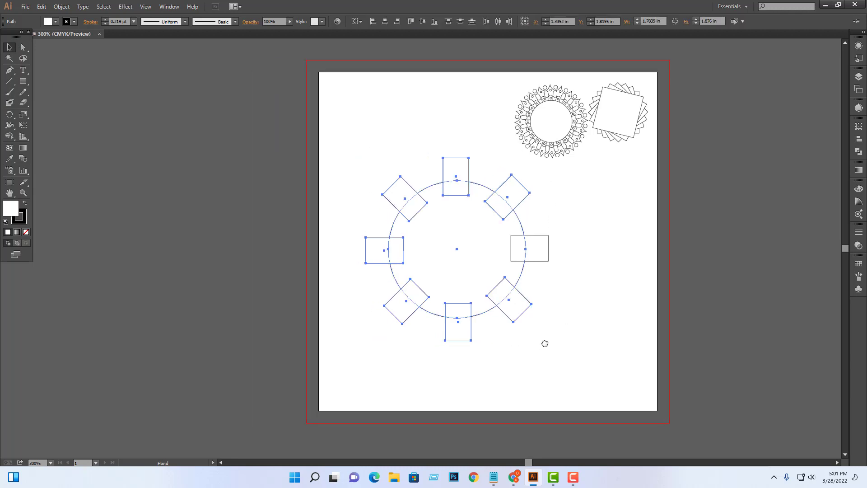
Step: Select the circle alone and fill it with solid black
left_click(551, 307)
left_click(524, 283)
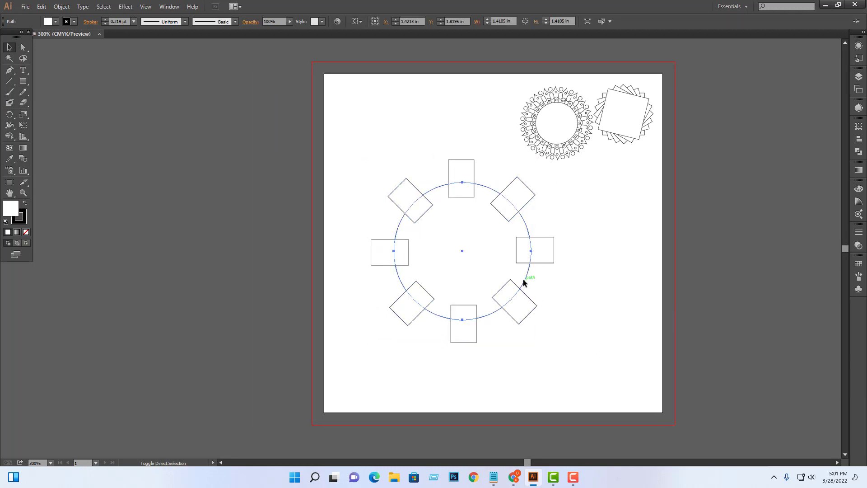
key("a")
key("v")
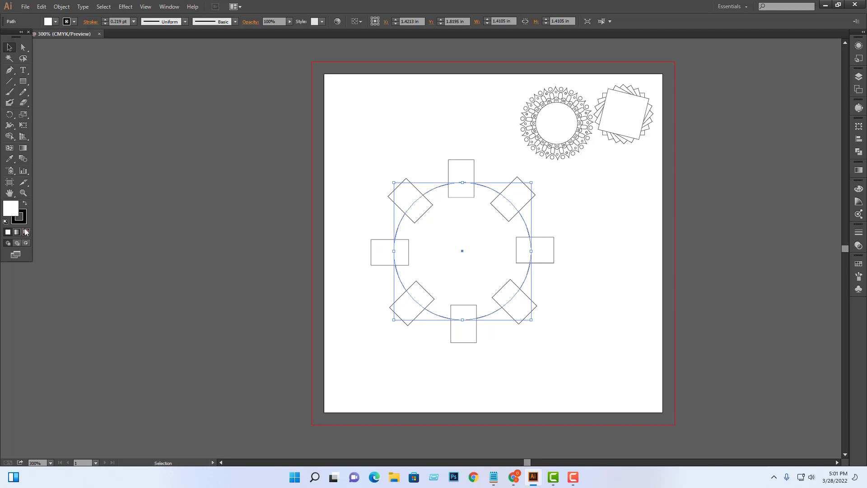
left_click(25, 203)
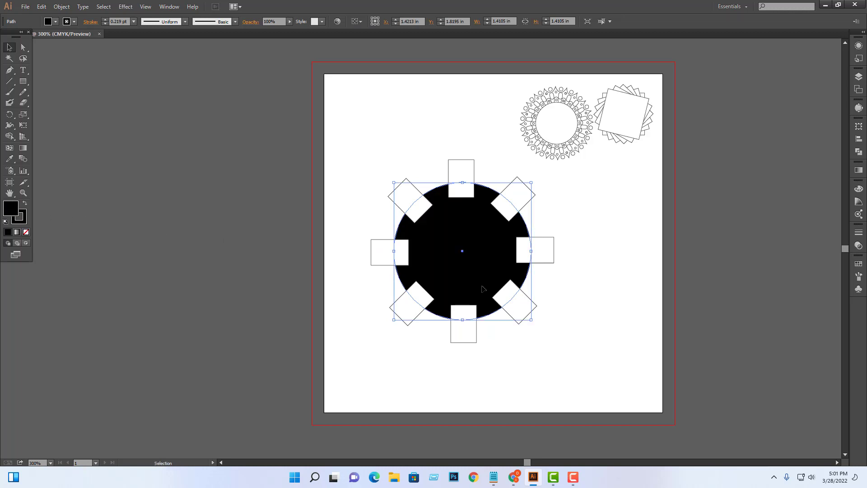
Step: Enlarge the black circle slightly
left_click_drag(595, 178, 339, 326)
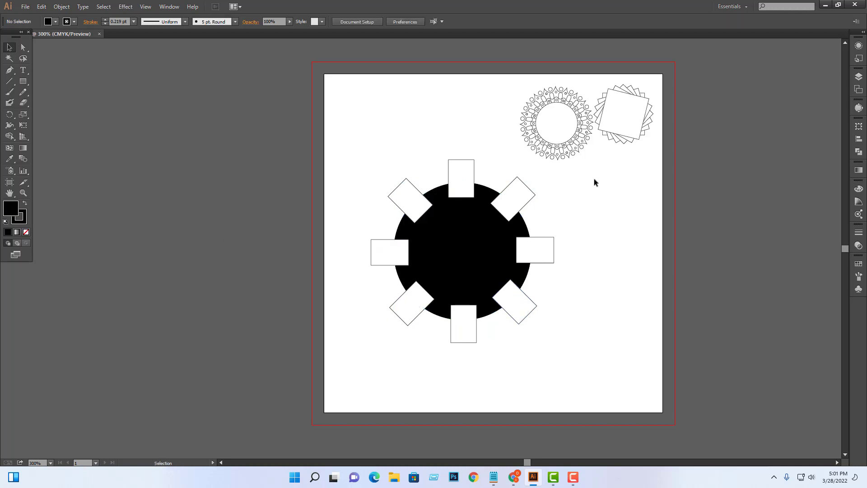
left_click(562, 342)
left_click(524, 271)
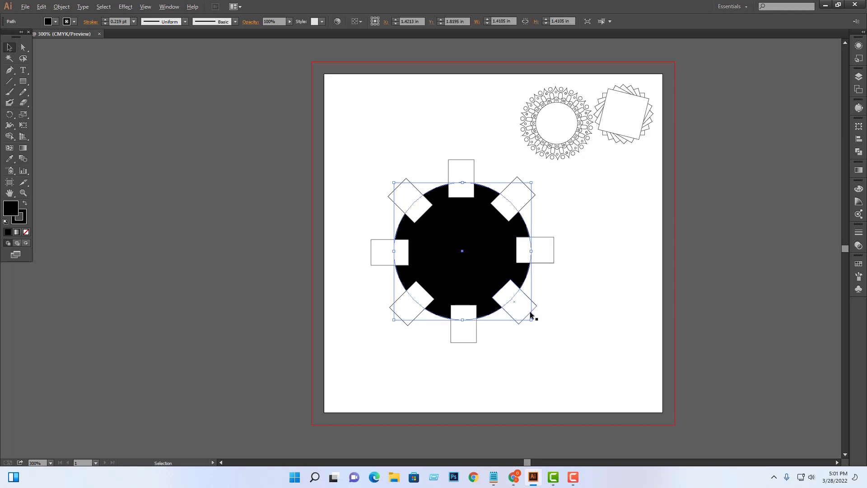
left_click_drag(531, 320, 545, 326)
left_click(600, 318)
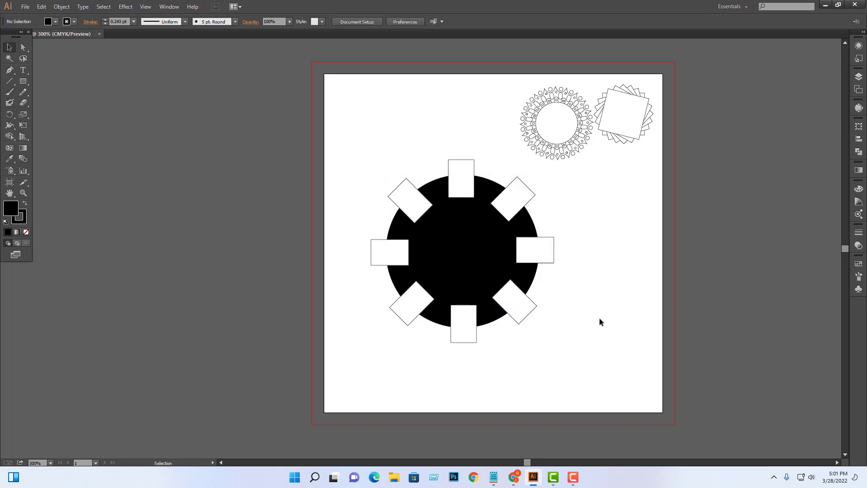
left_click_drag(600, 318, 618, 324)
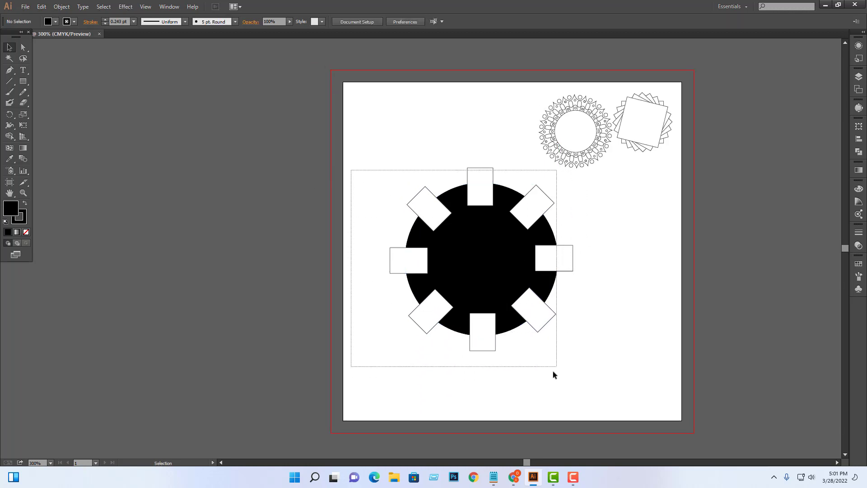
Step: Magic Wand-select all white shapes and set their stroke to None
mouse_move(351, 168)
left_mouse_down()
mouse_move(555, 369)
mouse_move(529, 290)
left_mouse_up()
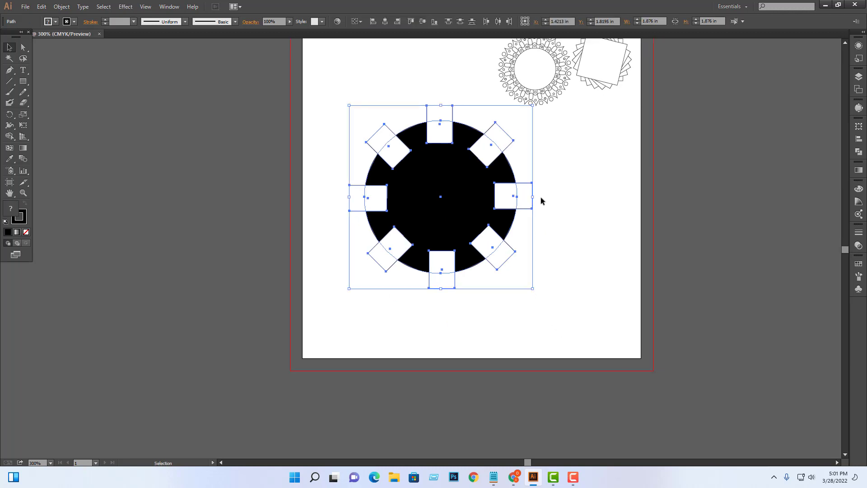
left_click(548, 273)
left_click(512, 254)
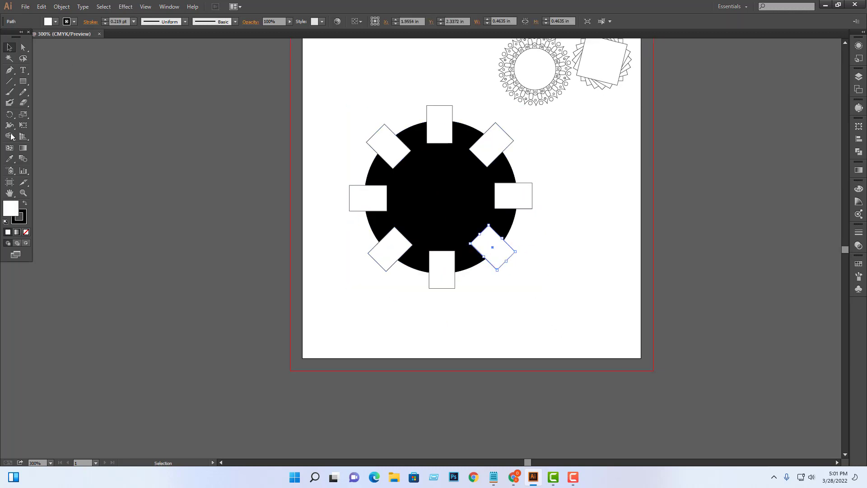
left_click(9, 58)
left_click(490, 255)
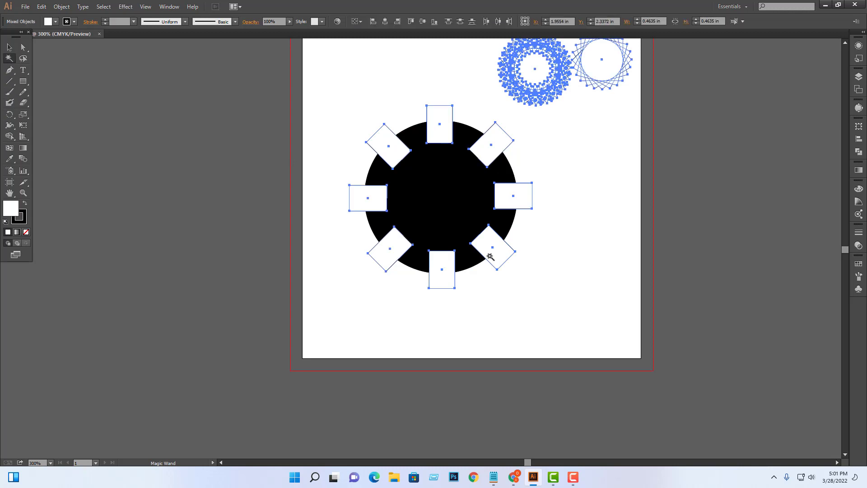
left_click(24, 222)
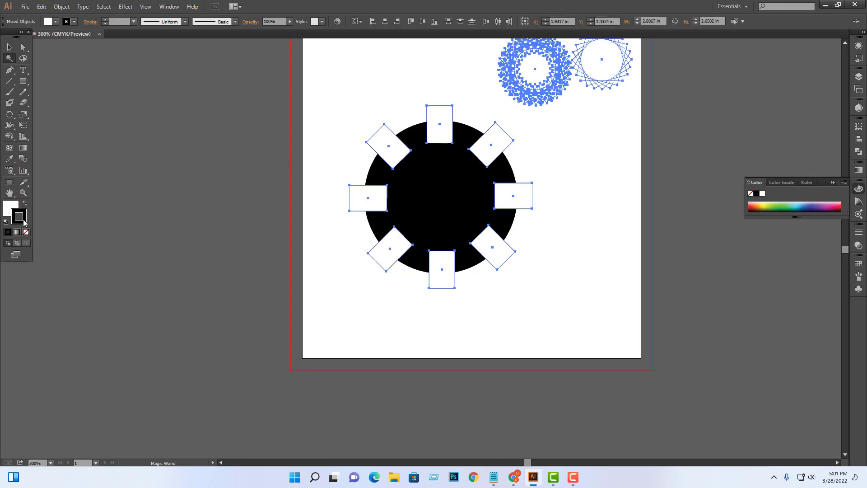
left_click(26, 232)
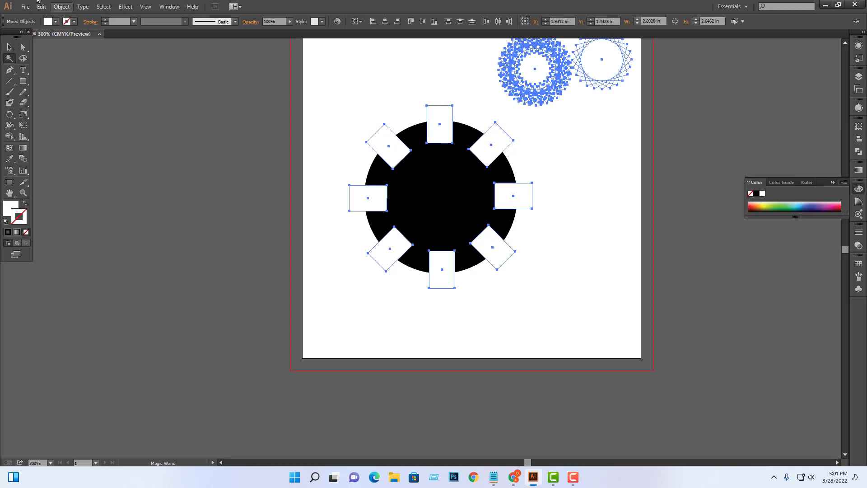
left_click(9, 47)
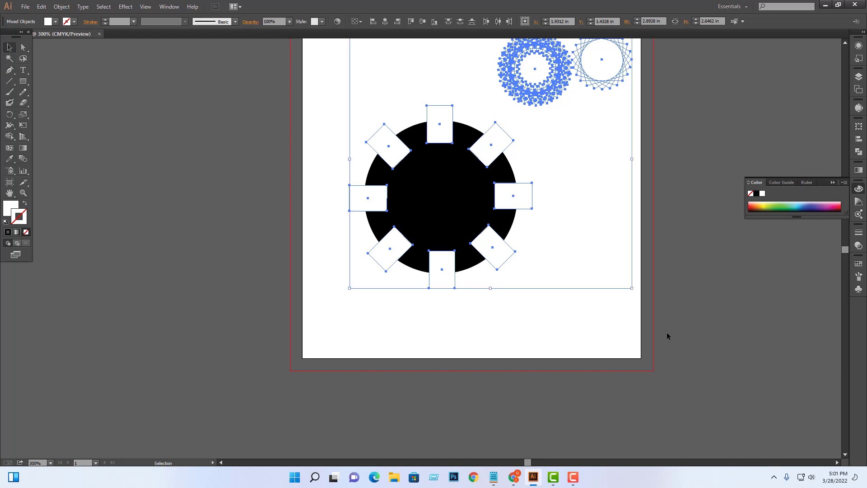
left_click(516, 326)
Step: Zoom to frame the gear and marquee-select the artwork to inspect it
key("ctrl+minus")
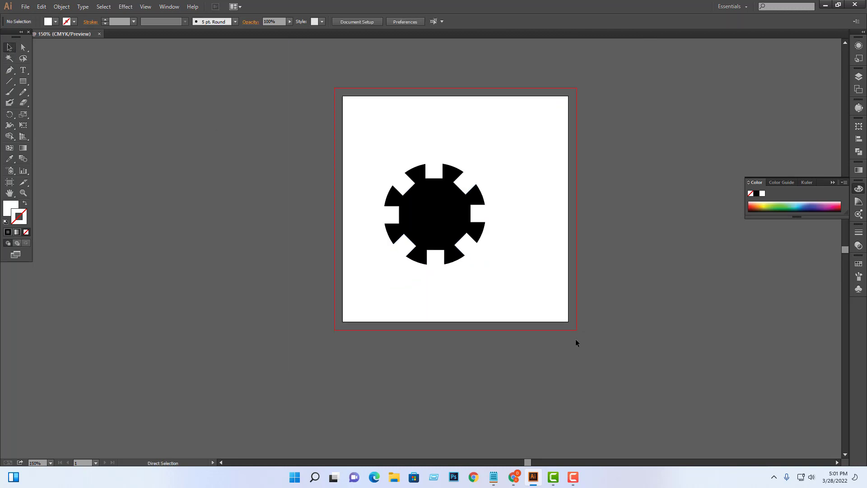
key("ctrl+minus")
key("ctrl+minus")
key("ctrl+minus")
key("ctrl+minus")
key("ctrl+minus")
key("ctrl+minus")
key("ctrl+plus")
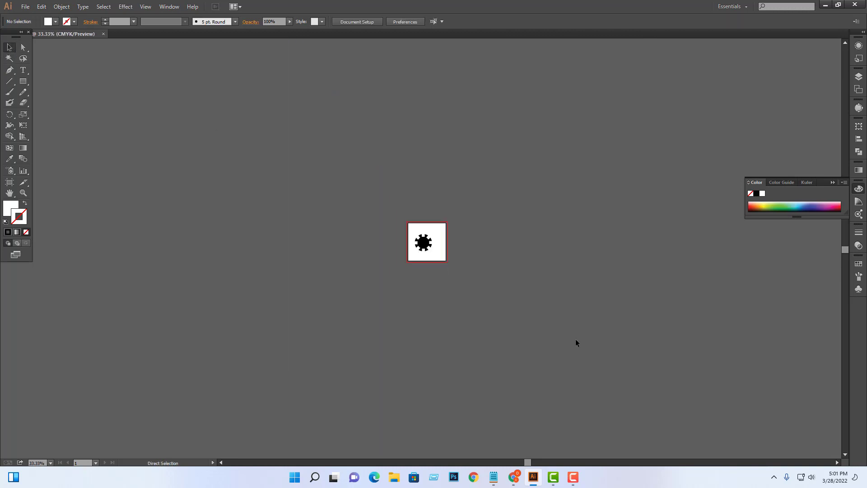
key("ctrl+plus")
key("ctrl+plus")
key("ctrl+plus")
key("ctrl+plus")
key("ctrl+plus")
key("ctrl+plus")
key("ctrl+plus")
key("ctrl+plus")
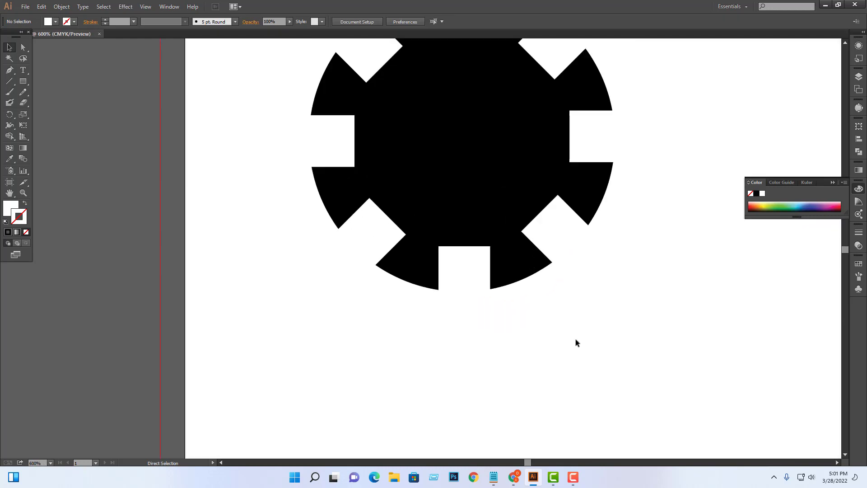
key("ctrl+minus")
key("ctrl+minus")
key("ctrl+minus")
key("ctrl+minus")
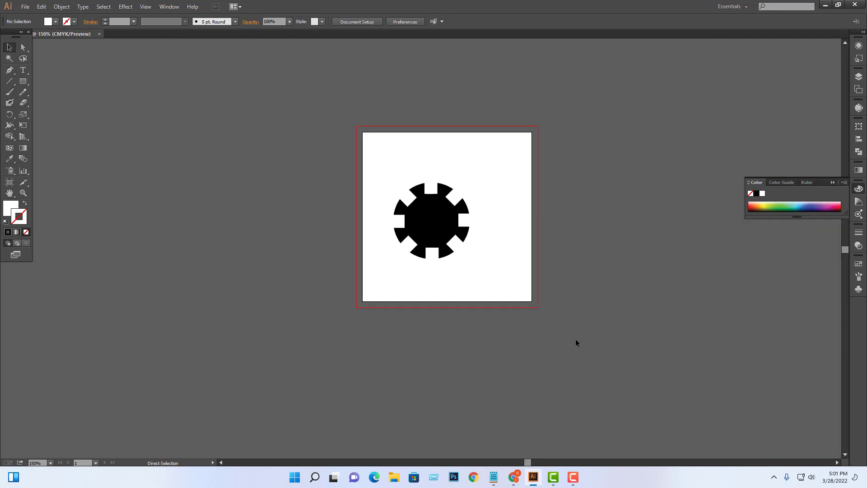
key("ctrl+plus")
key("ctrl+plus")
key("ctrl+plus")
key("v")
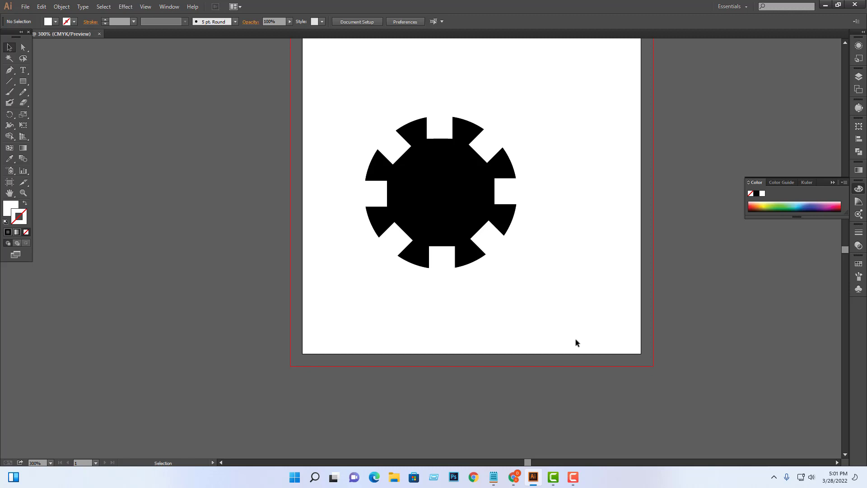
left_click_drag(359, 95, 572, 301)
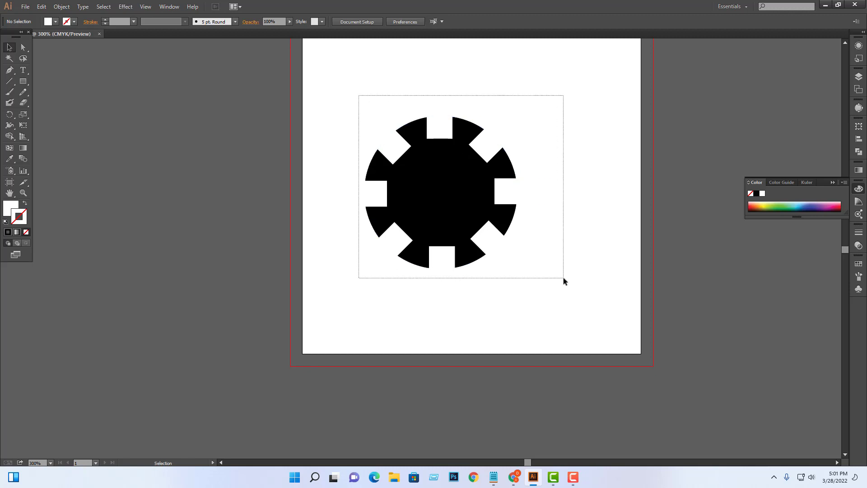
left_click(573, 298)
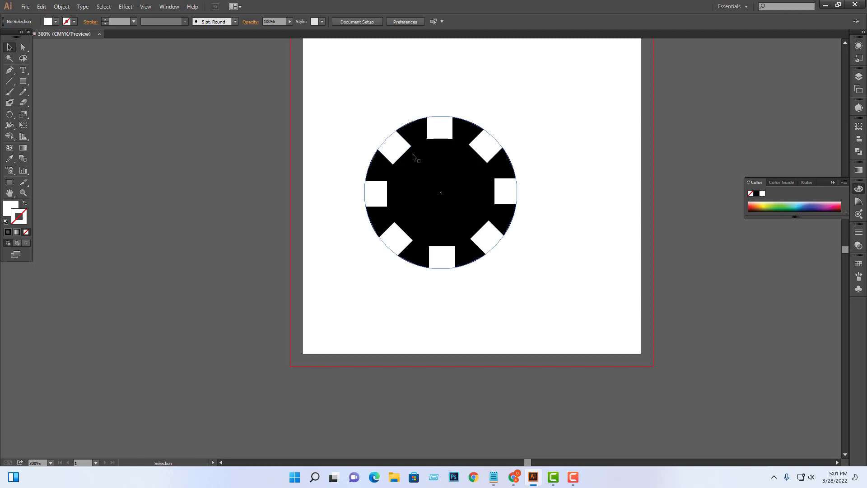
Step: Select and delete the stray rotated white square, then recentre the view
left_click_drag(555, 116, 334, 283)
left_click(592, 310)
left_click_drag(588, 83, 297, 274)
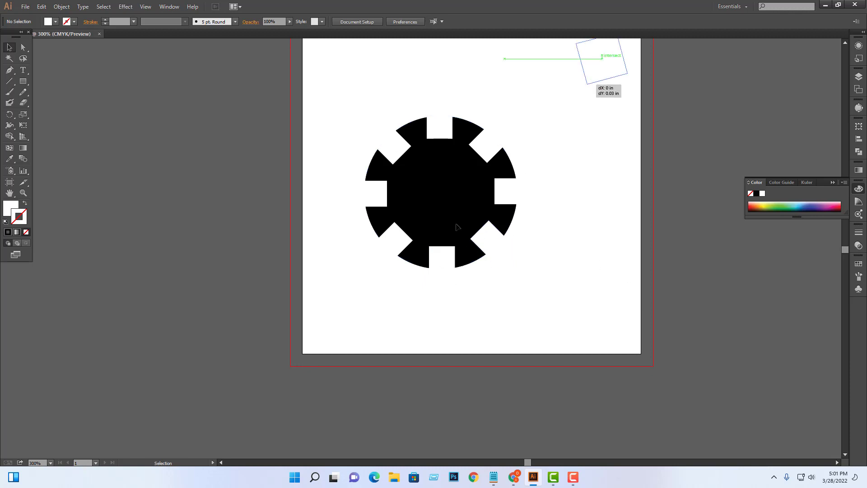
key("Delete")
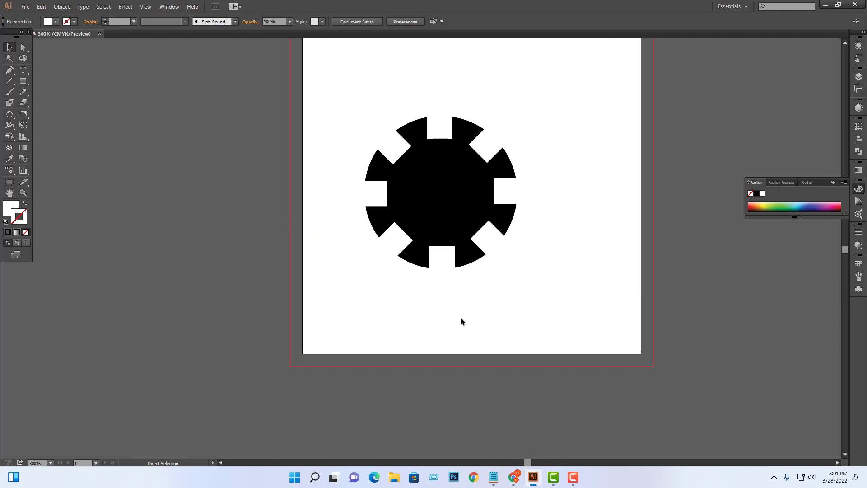
left_click_drag(528, 290, 522, 330)
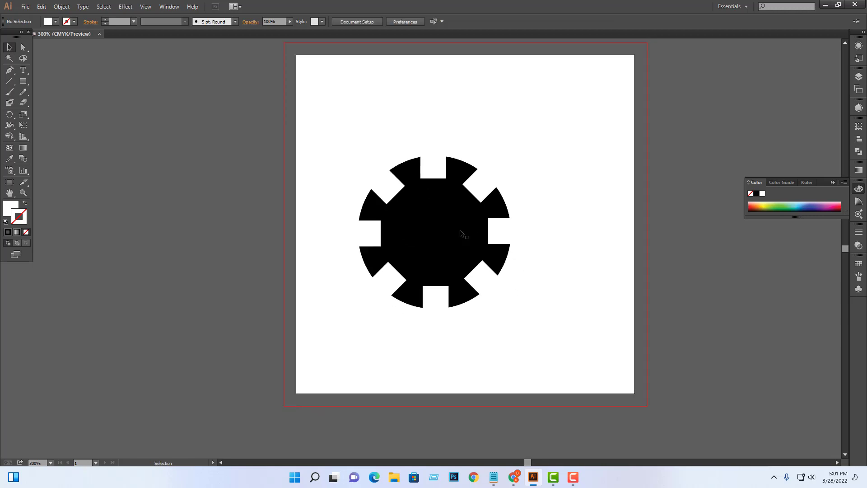
Step: Scale the gear and its notch squares down slightly
mouse_move(383, 177)
left_mouse_down()
mouse_move(528, 333)
mouse_move(370, 220)
mouse_move(359, 160)
left_mouse_up()
left_click(602, 267)
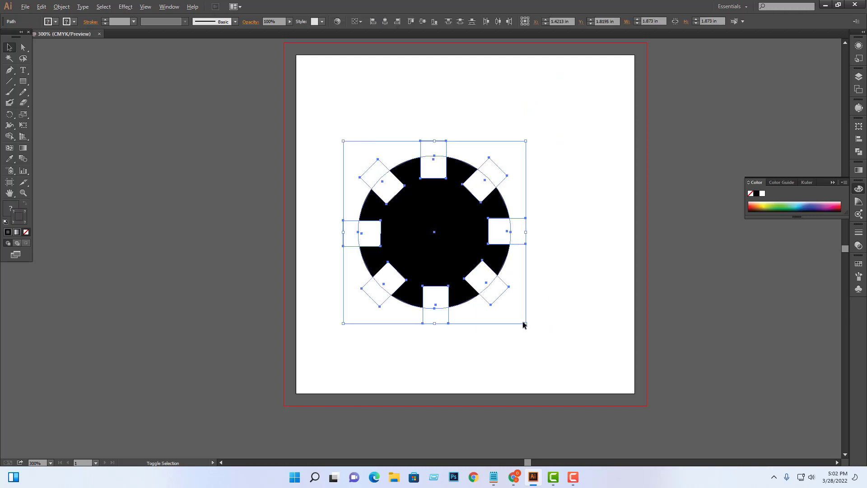
mouse_move(524, 325)
left_mouse_down()
mouse_move(464, 261)
mouse_move(515, 319)
left_mouse_up()
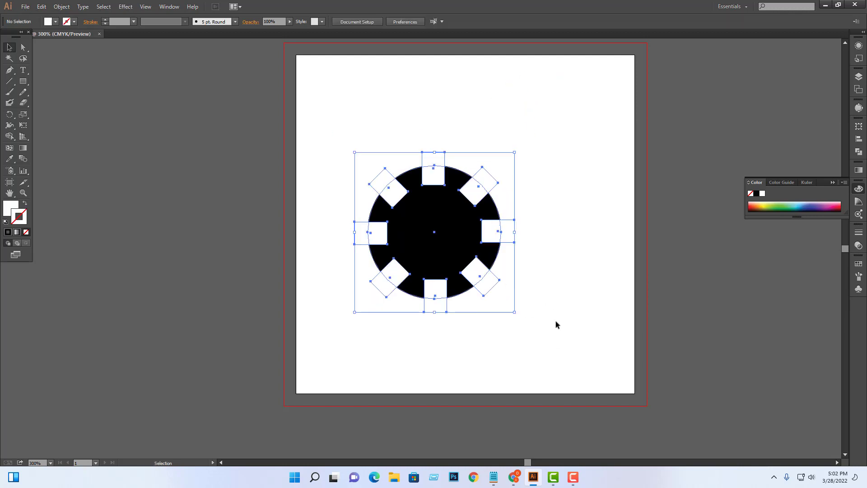
left_click(353, 131)
left_click_drag(347, 109, 479, 165)
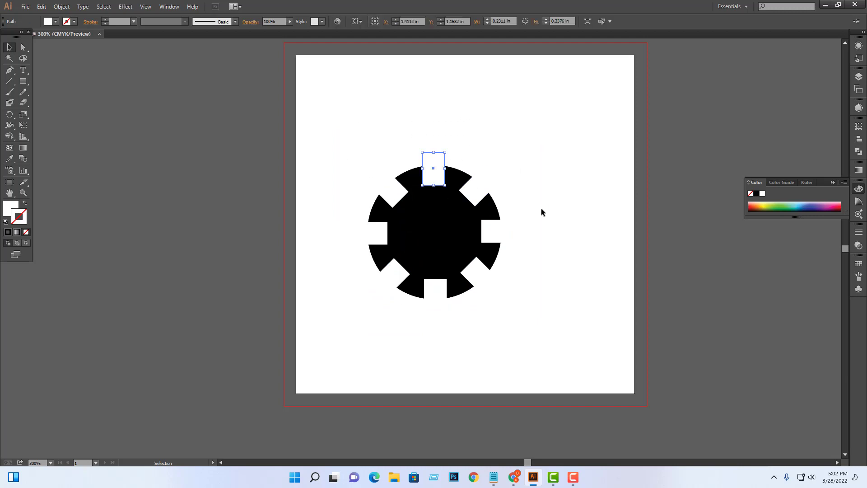
left_click_drag(327, 134, 501, 316)
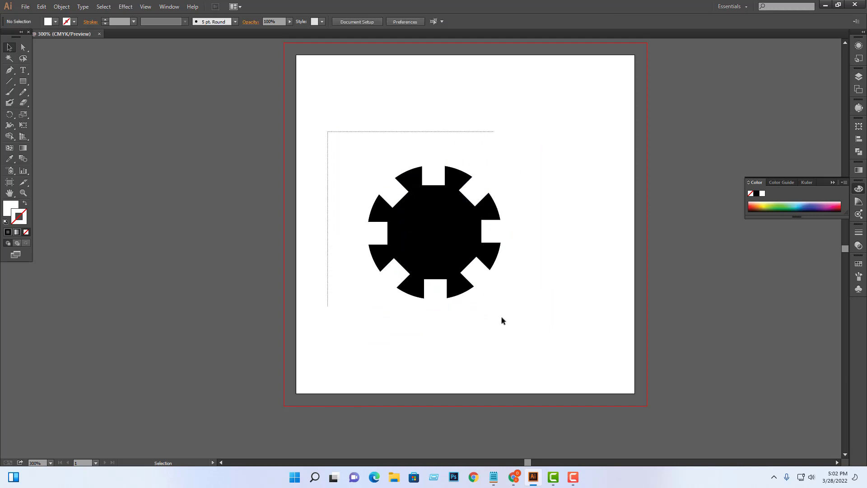
left_click(539, 319)
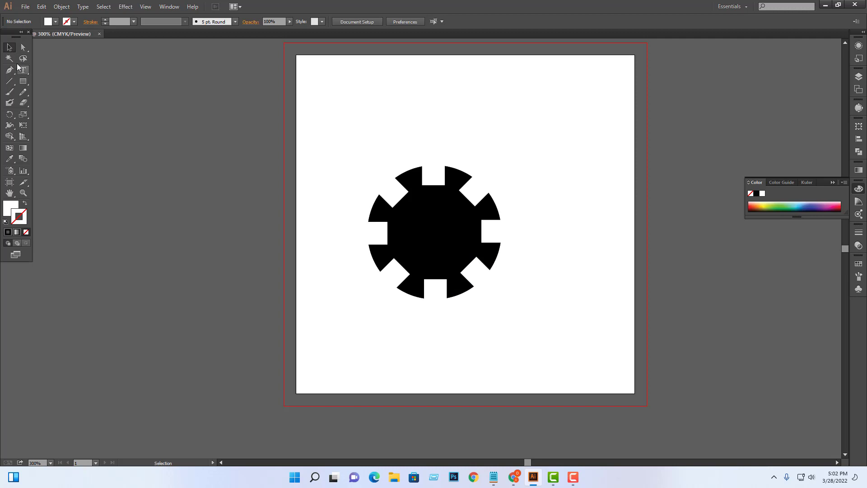
Step: Give the Magic Wand-selected white shapes default white fill and black outline
left_click(9, 58)
left_click(444, 161)
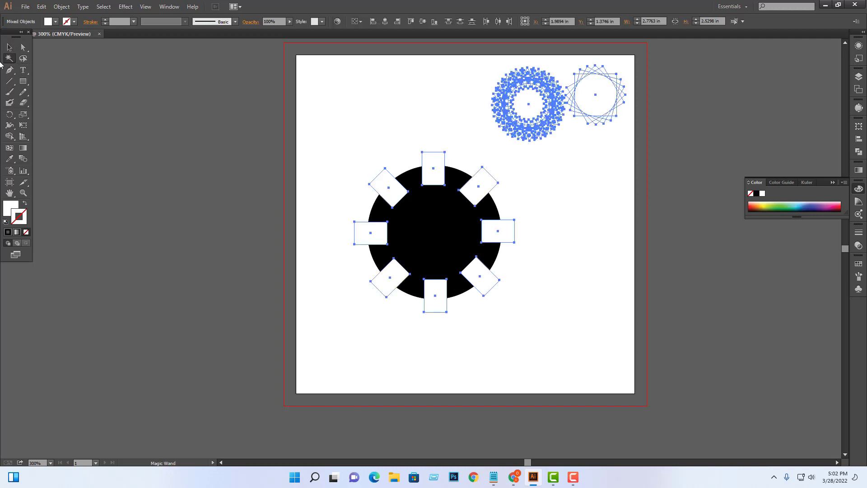
left_click(10, 47)
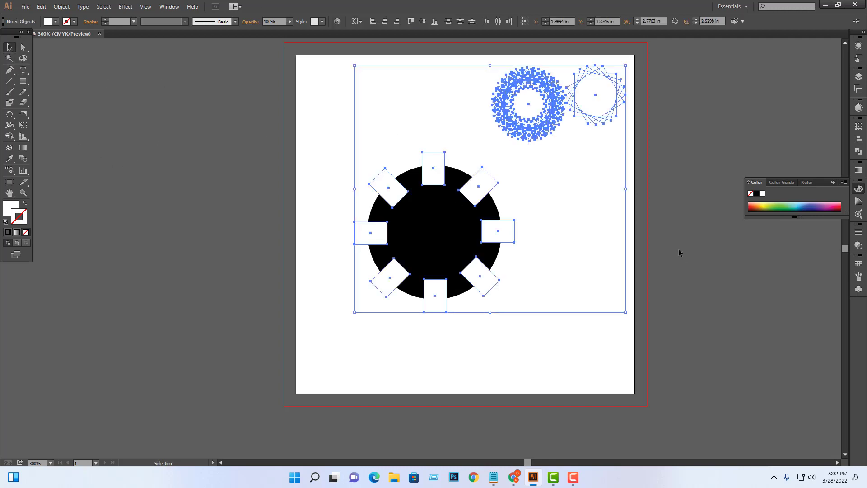
left_click(614, 226)
key("a")
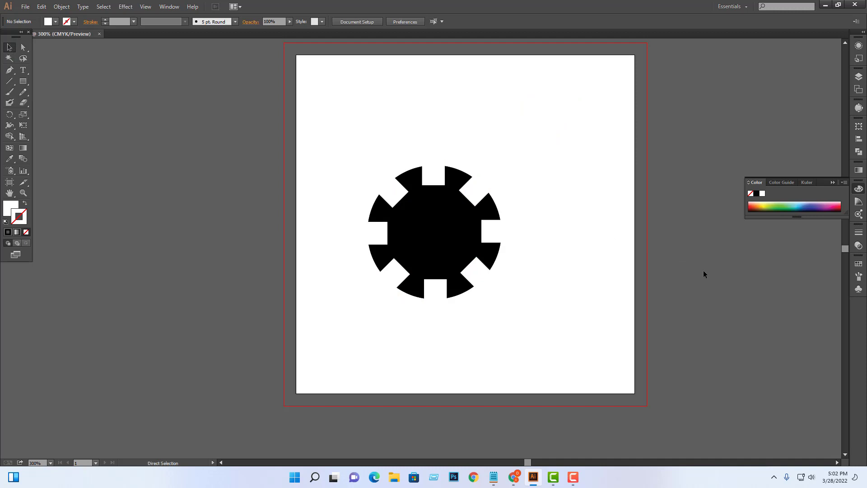
key("ctrl+a")
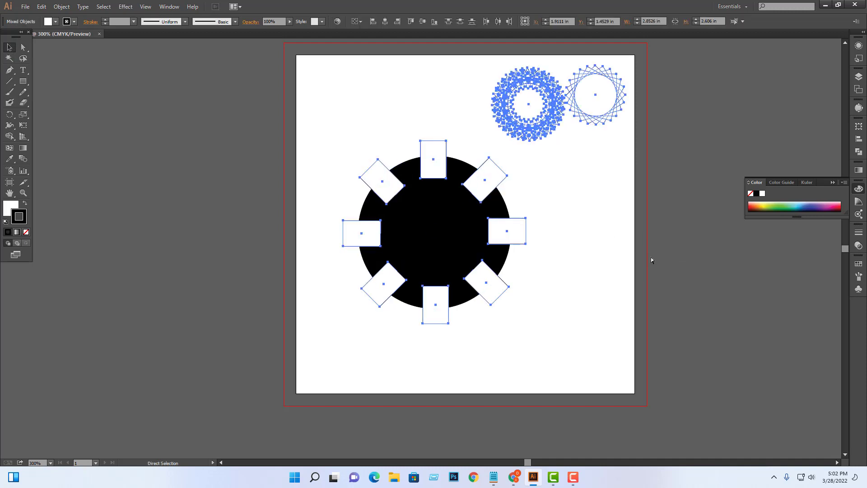
left_click(650, 257)
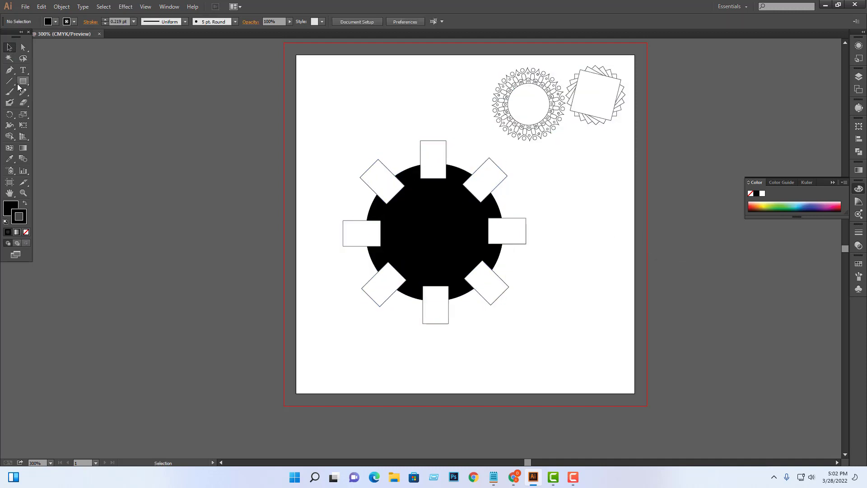
left_click(9, 47)
Step: Move the shrunken gear up to the top of the artboard
mouse_move(311, 155)
left_mouse_down()
mouse_move(530, 340)
mouse_move(449, 247)
mouse_move(477, 176)
left_mouse_up()
left_click(488, 310)
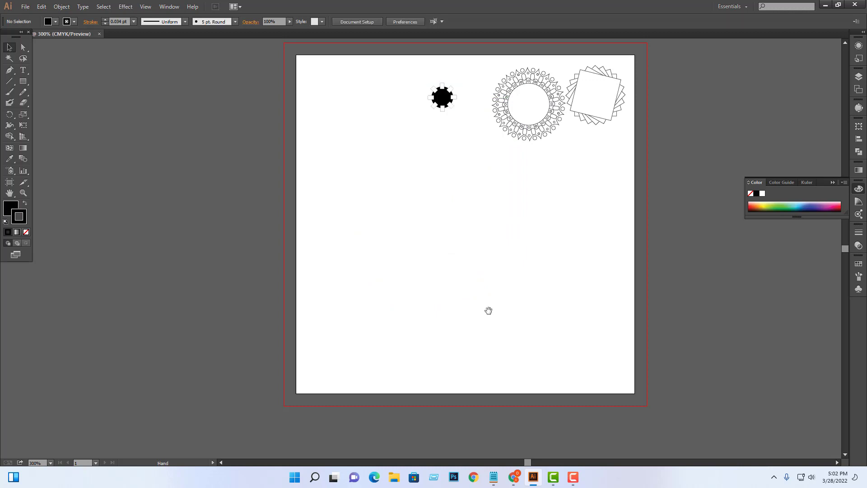
scroll(451, 384, "down", 1)
Step: Draw a tall rectangle below the gear with brown fill and no outline
left_click_drag(9, 114, 68, 127)
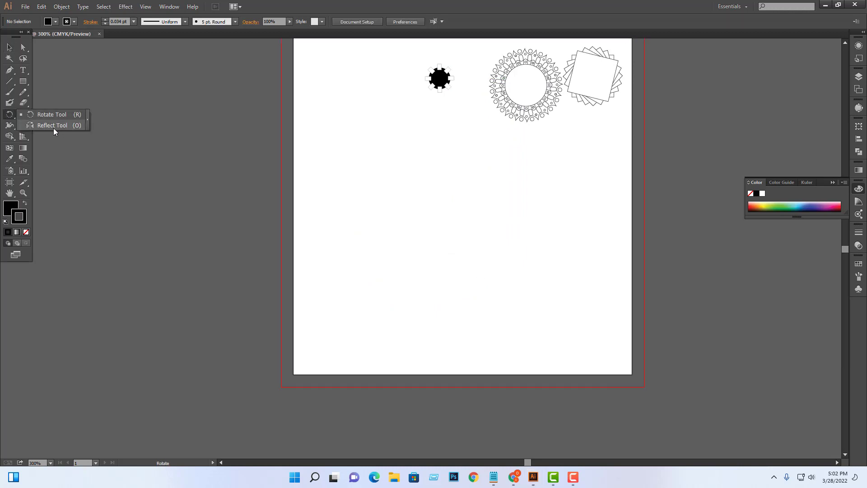
left_click(9, 102)
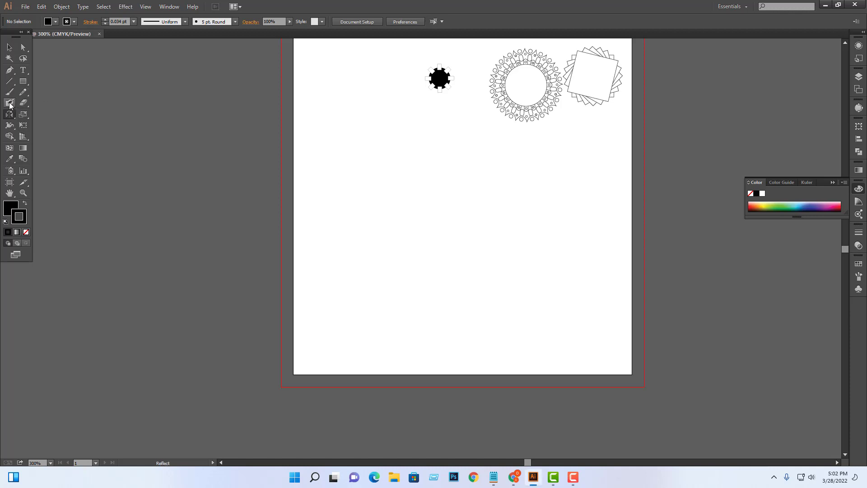
left_click(7, 116)
left_click(9, 47)
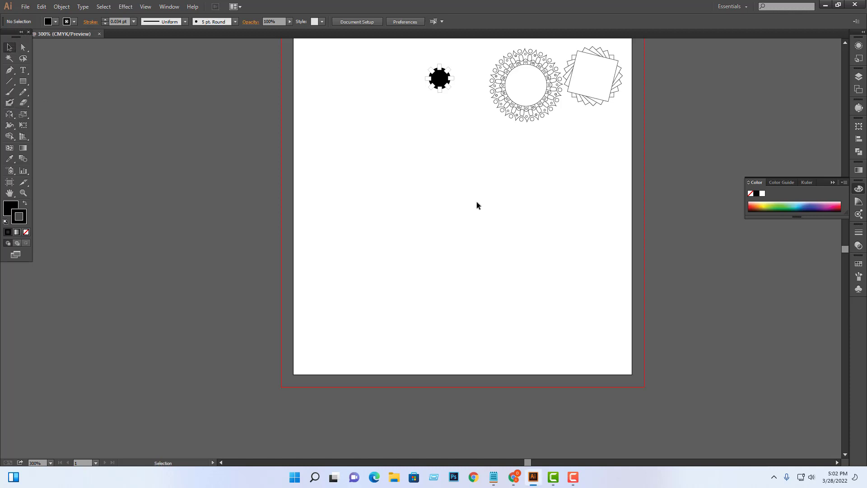
left_click(23, 81)
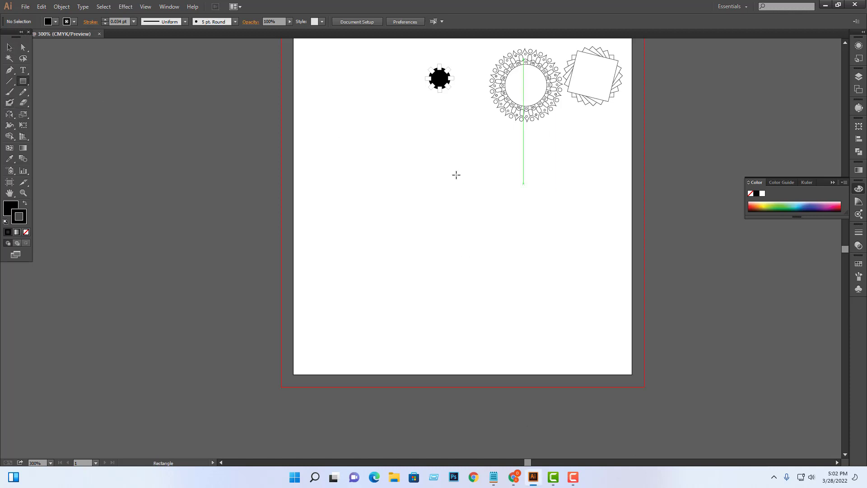
mouse_move(382, 163)
left_mouse_down()
mouse_move(425, 272)
mouse_move(444, 292)
left_mouse_up()
key("v")
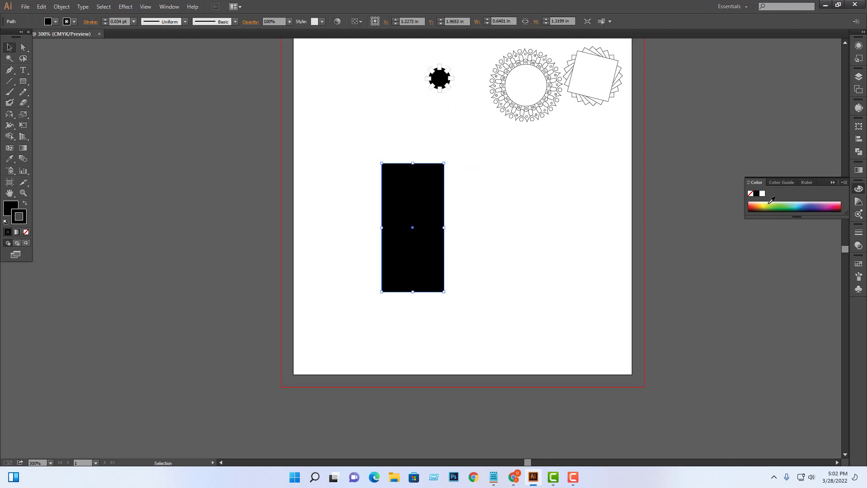
key("x")
left_click(8, 232)
left_click(27, 232)
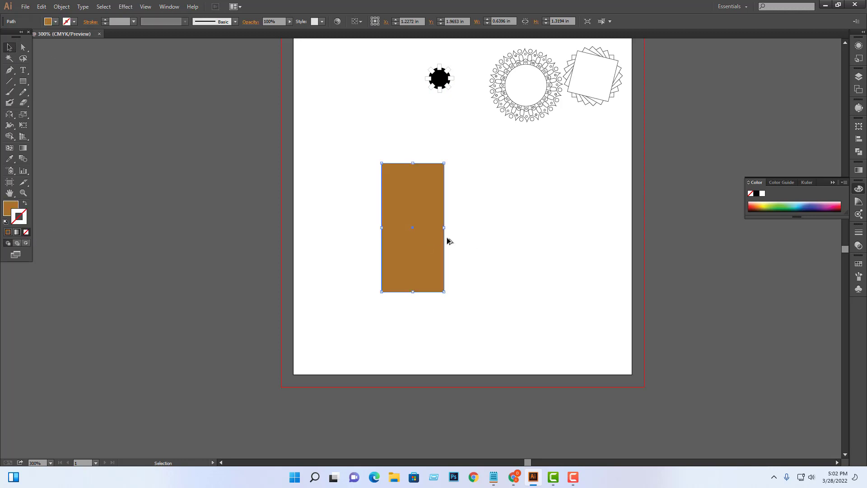
Step: Alt-drag a copy to the right, make it cyan with no outline, and select both
left_click_drag(432, 239, 496, 239)
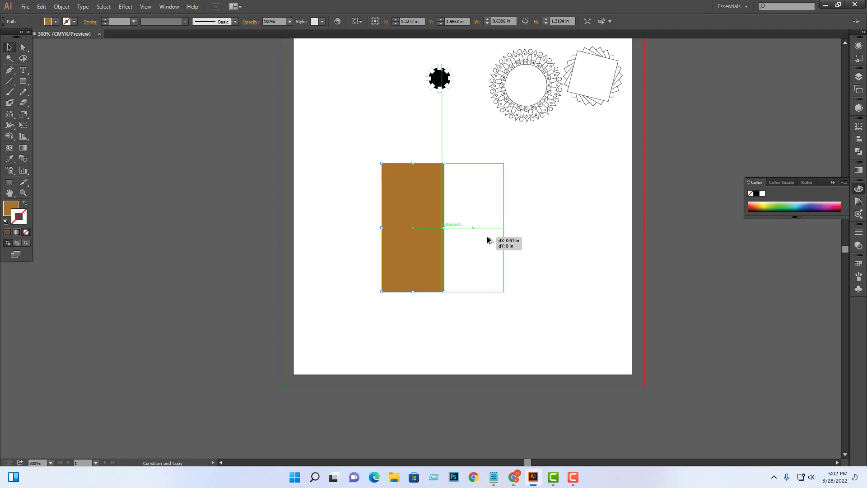
left_click(793, 204)
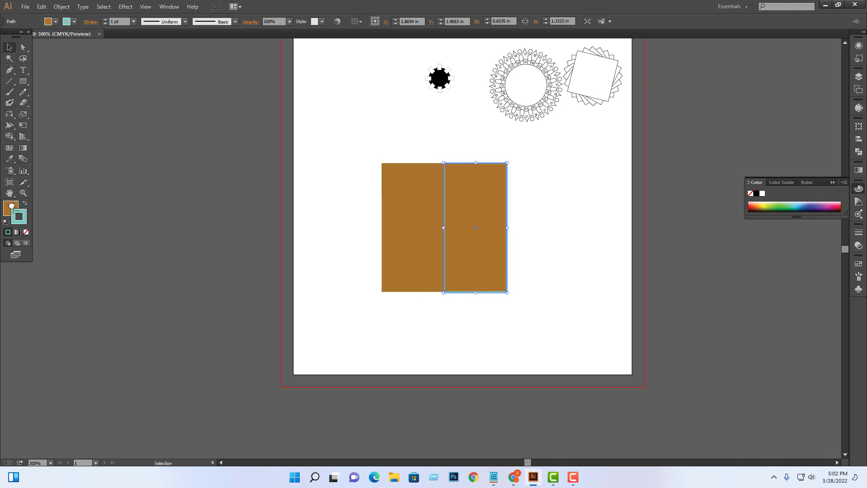
left_click(25, 204)
left_click(26, 231)
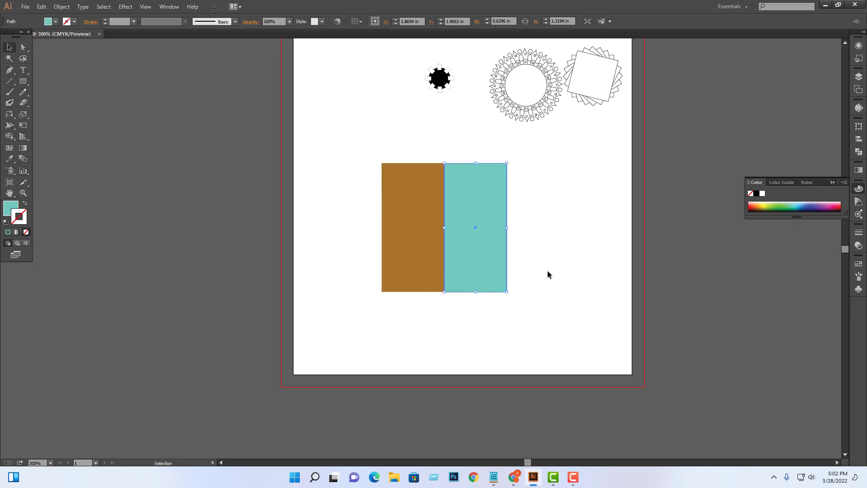
left_click(548, 274)
left_click_drag(538, 220, 456, 271)
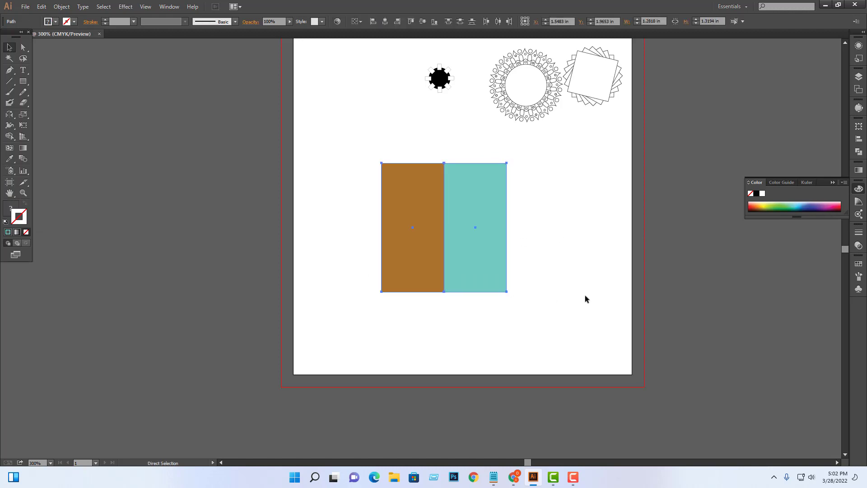
left_click(587, 294)
left_click(474, 223)
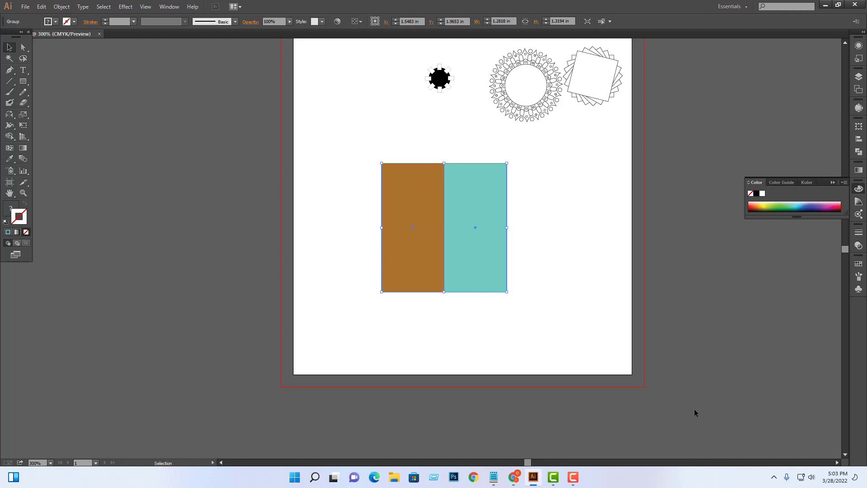
Step: Set a reflect reference point right of the rectangles and preview a 45° reflection
left_click_drag(12, 115, 49, 129)
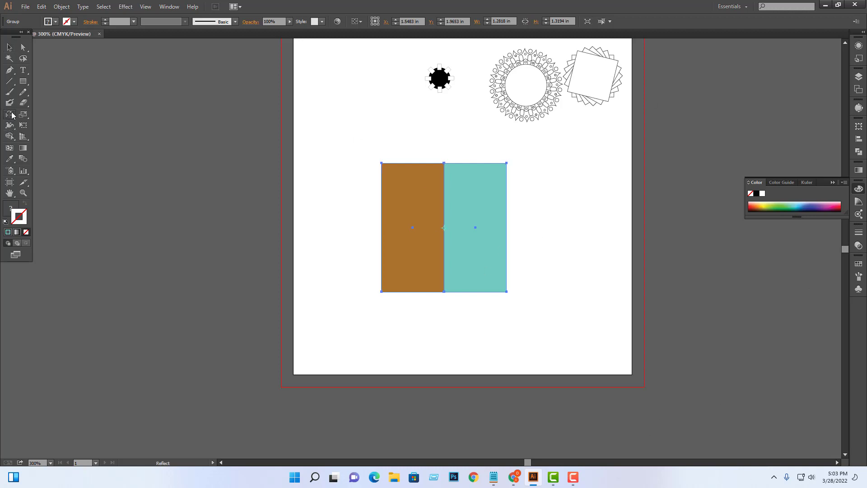
left_click(48, 129)
left_click(487, 243)
left_click(524, 230, "alt")
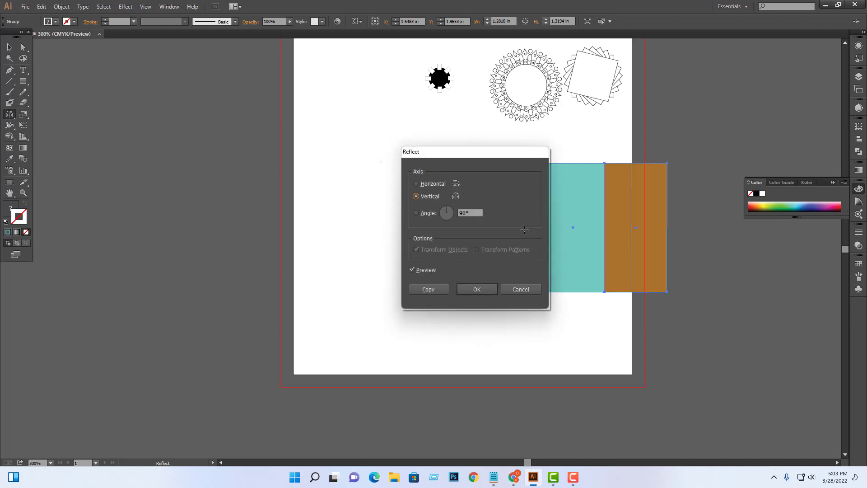
mouse_move(503, 155)
left_mouse_down()
mouse_move(228, 165)
mouse_move(376, 177)
left_mouse_up()
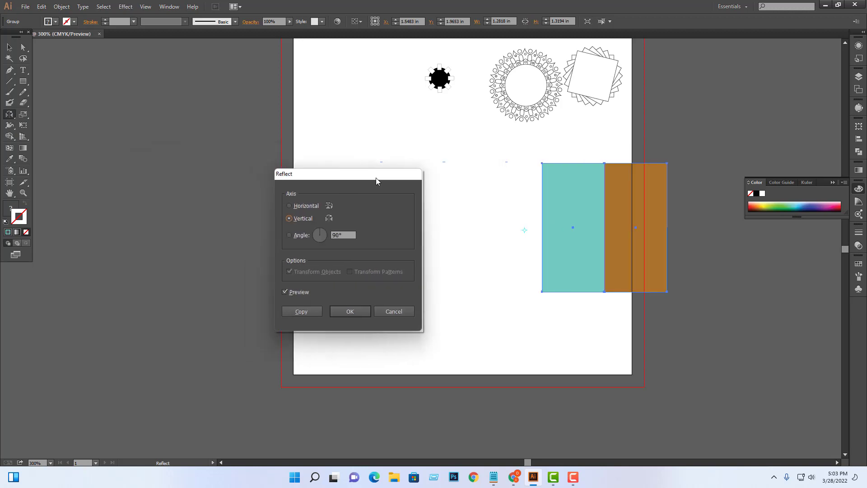
double_click(344, 235)
type("45")
left_click(285, 292)
left_click(285, 292)
left_click(285, 292)
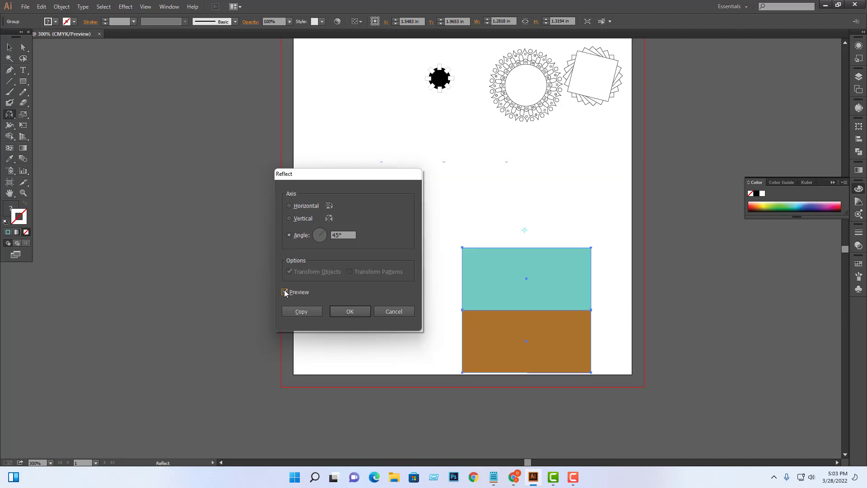
left_click(285, 292)
left_click(285, 292)
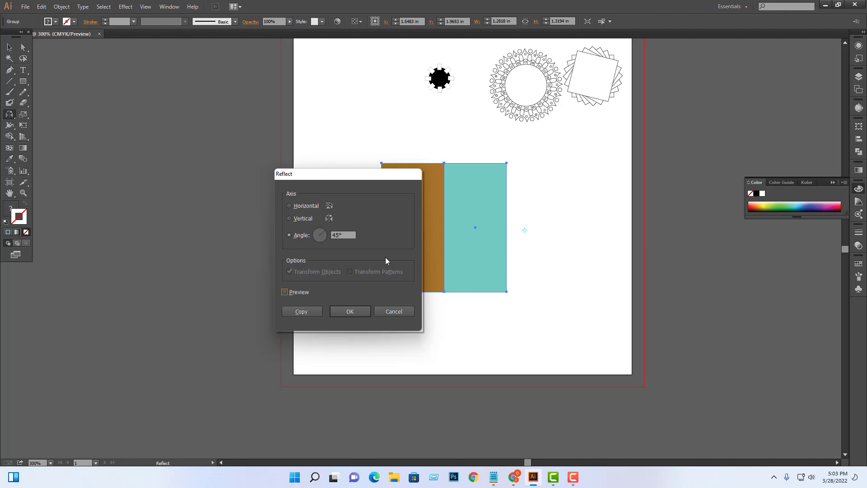
left_click(285, 293)
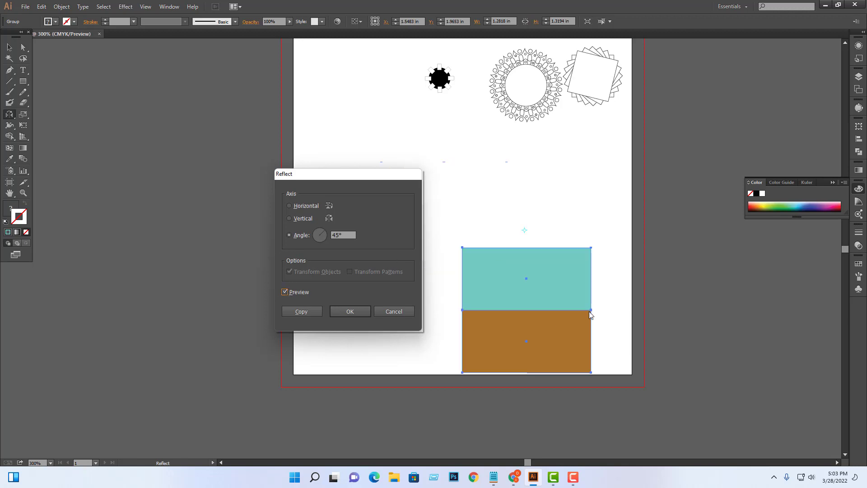
Step: Change the reflection angle to 90° and apply it to the rectangles
key("Tab")
type("9")
type("0")
left_click(285, 292)
left_click(284, 293)
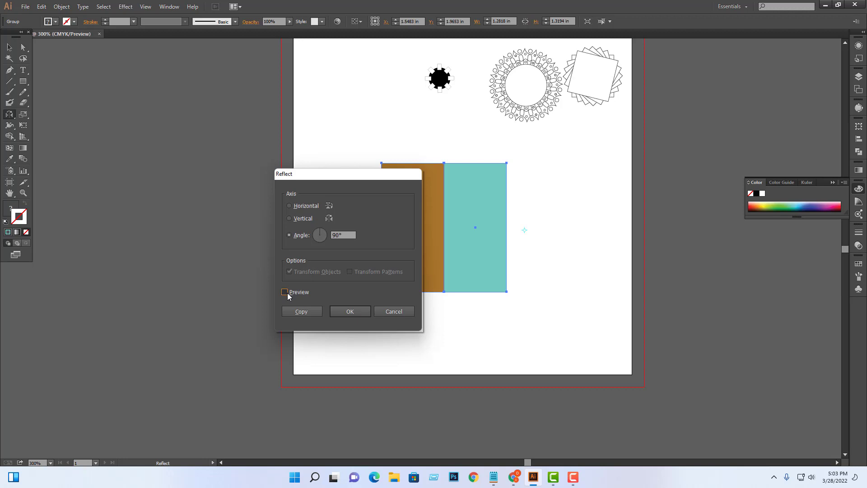
left_click(284, 292)
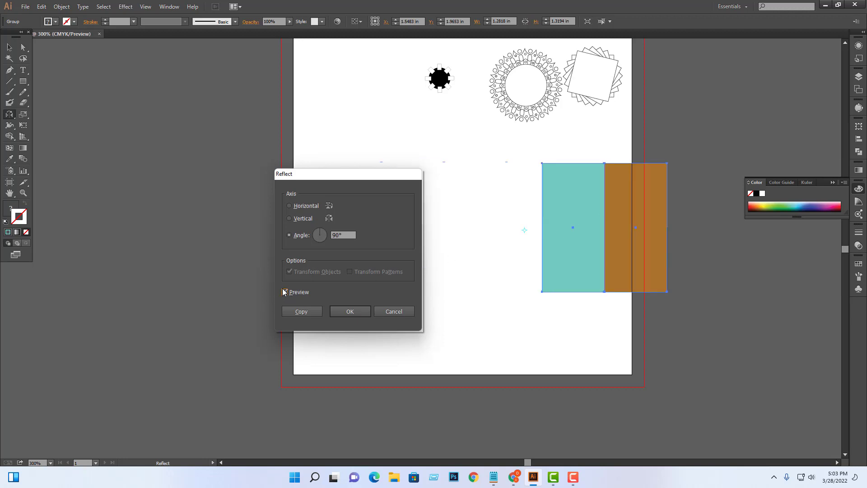
left_click(284, 293)
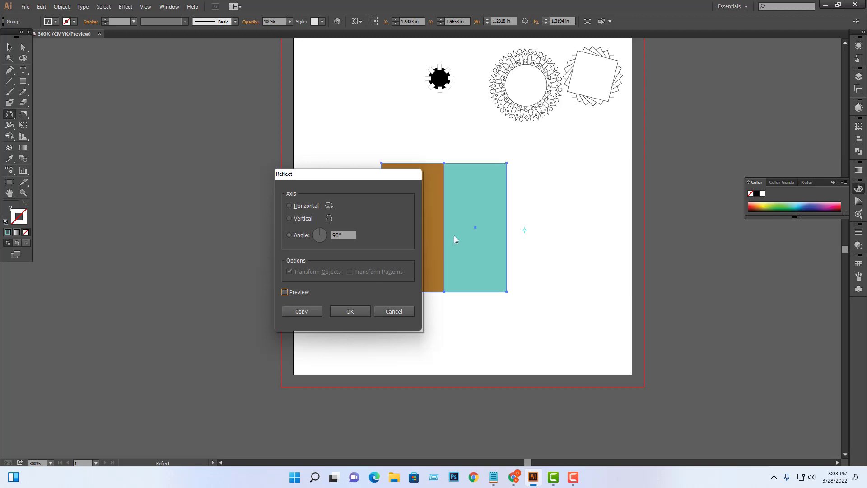
left_click(354, 312)
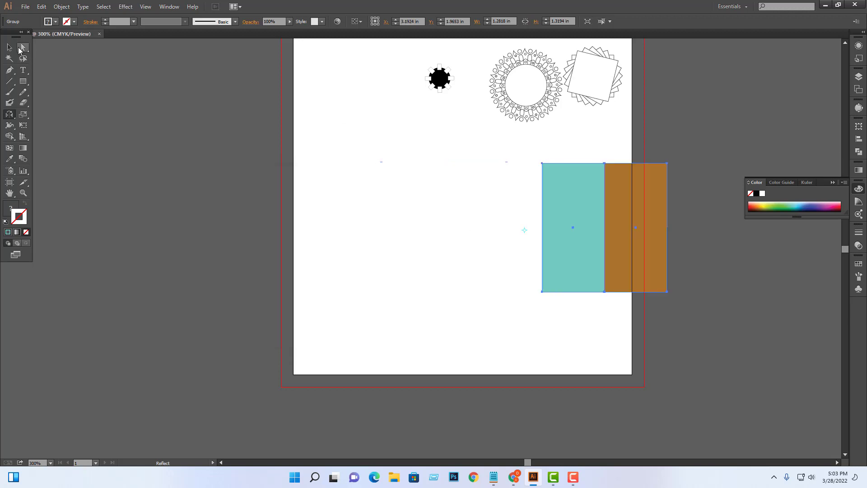
left_click(9, 47)
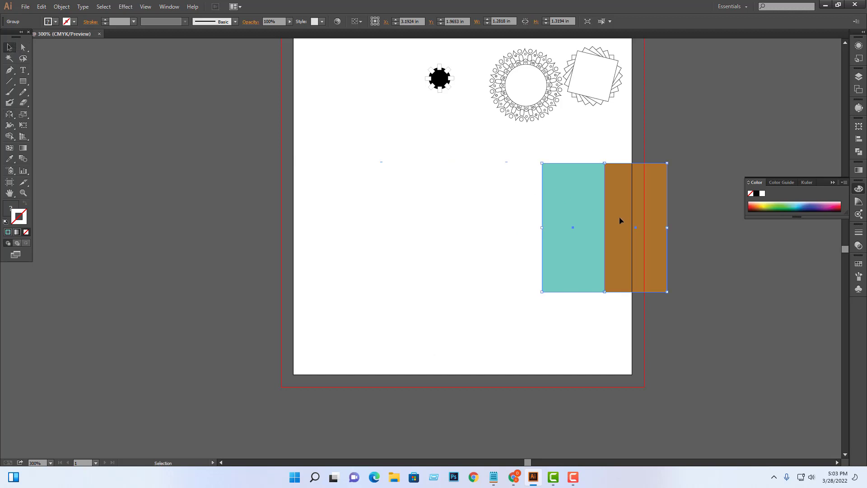
Step: Delete the two rectangles
key("Delete")
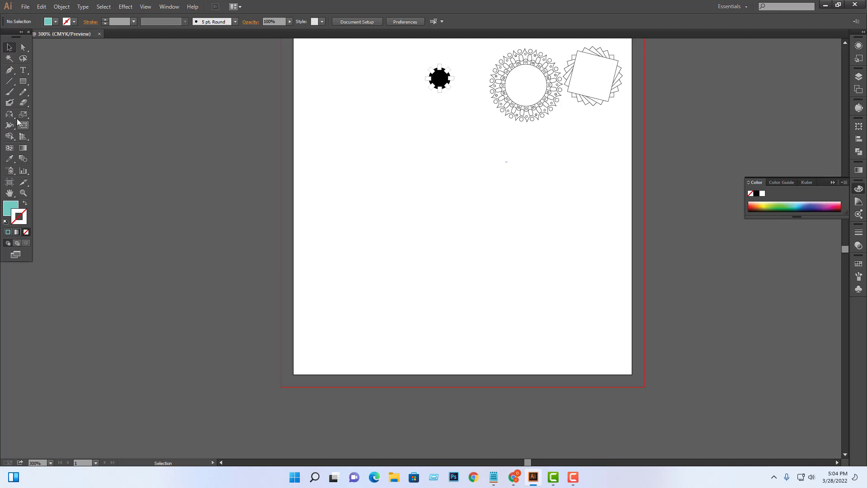
left_click_drag(9, 115, 75, 128)
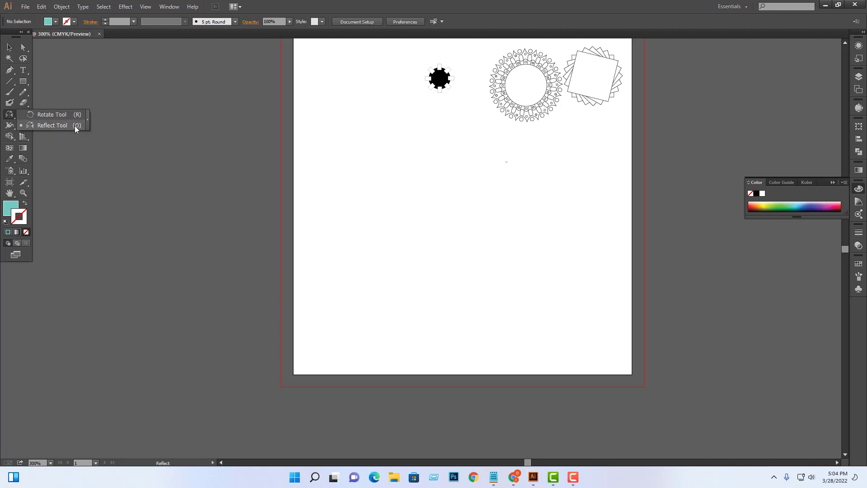
left_click(9, 47)
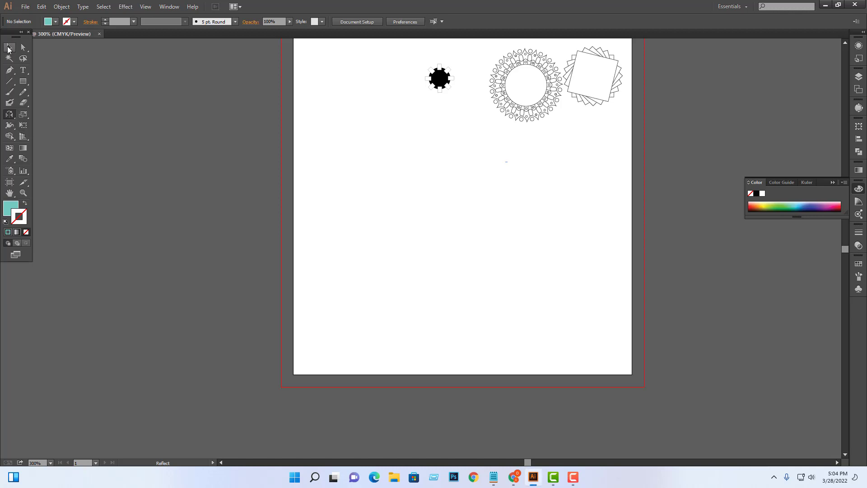
Step: Draw a teal hexagon and give it a yellow outline
left_click_drag(23, 82, 50, 111)
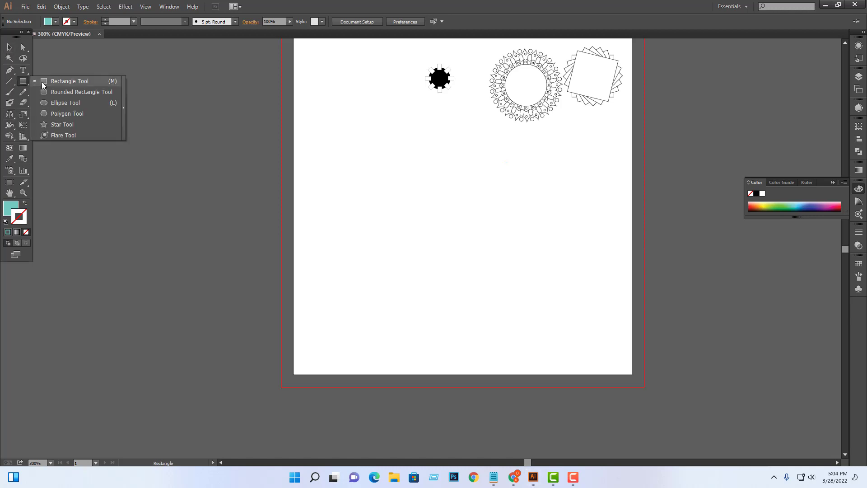
left_click_drag(387, 185, 443, 228)
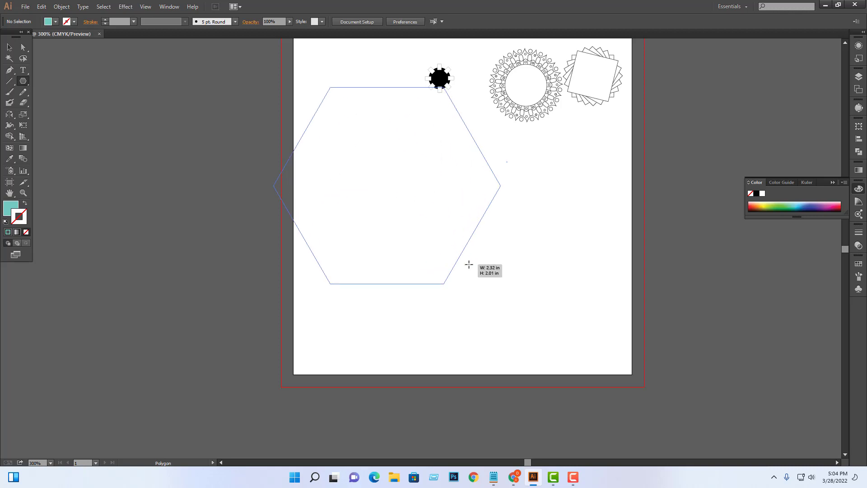
key("x")
left_click(766, 206)
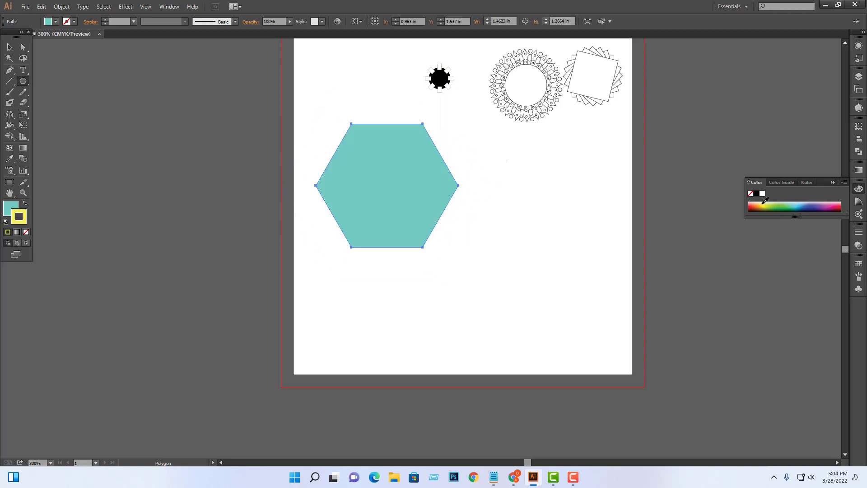
left_click(10, 47)
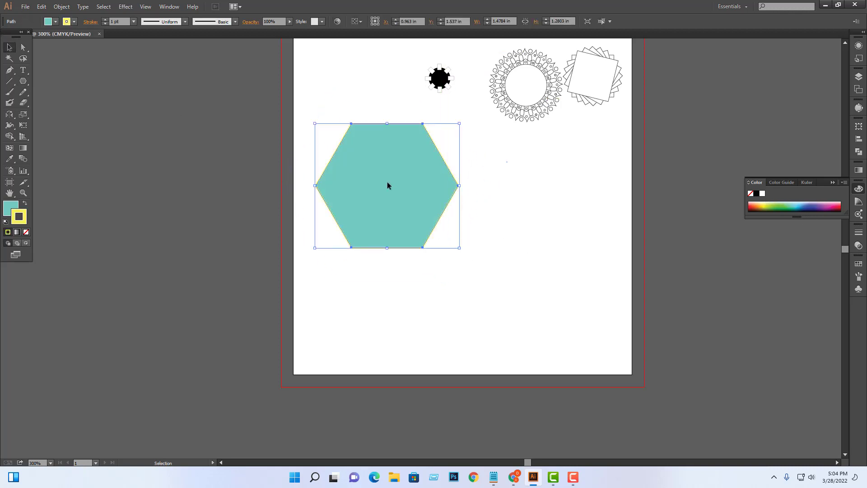
Step: Move the hexagon, preview a Reflect then cancel it, and delete the hexagon
left_click_drag(387, 182, 458, 229)
right_click(461, 203)
mouse_move(491, 325)
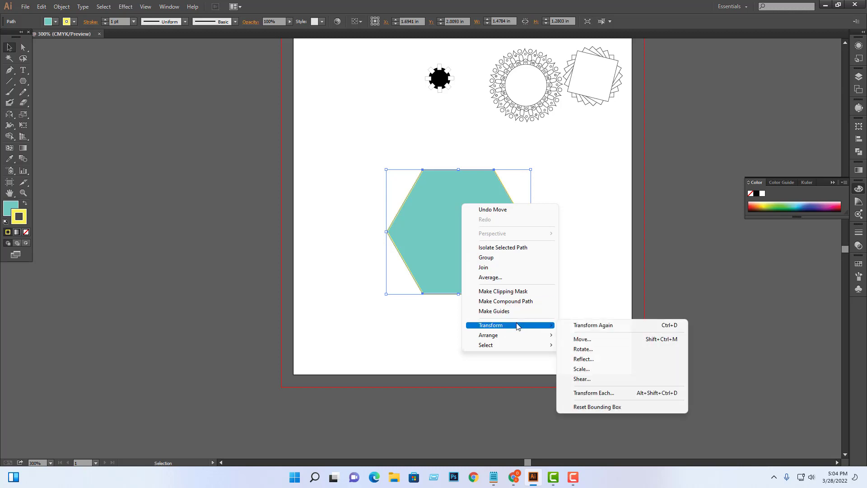
left_click(594, 361)
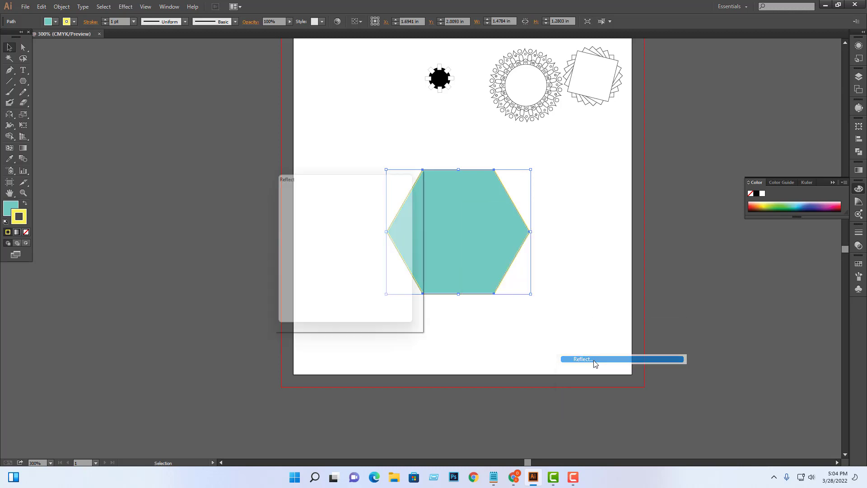
left_click_drag(350, 172, 227, 182)
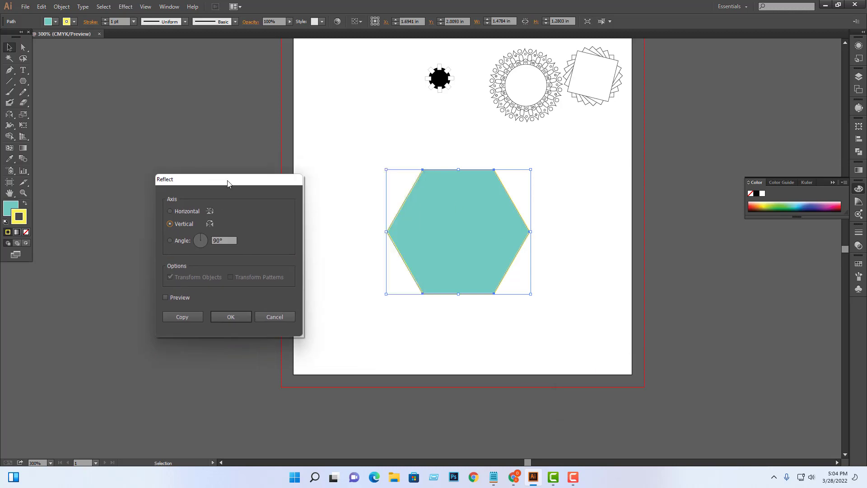
left_click(166, 297)
left_click(277, 316)
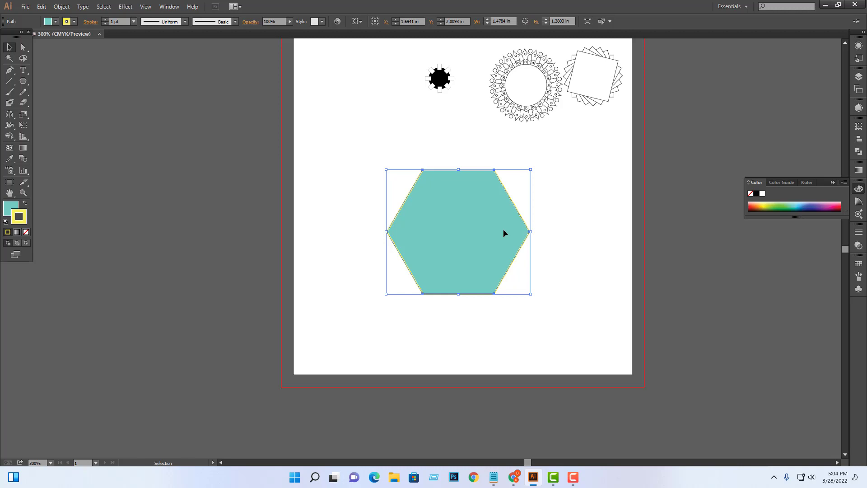
left_click(6, 49)
key("Delete")
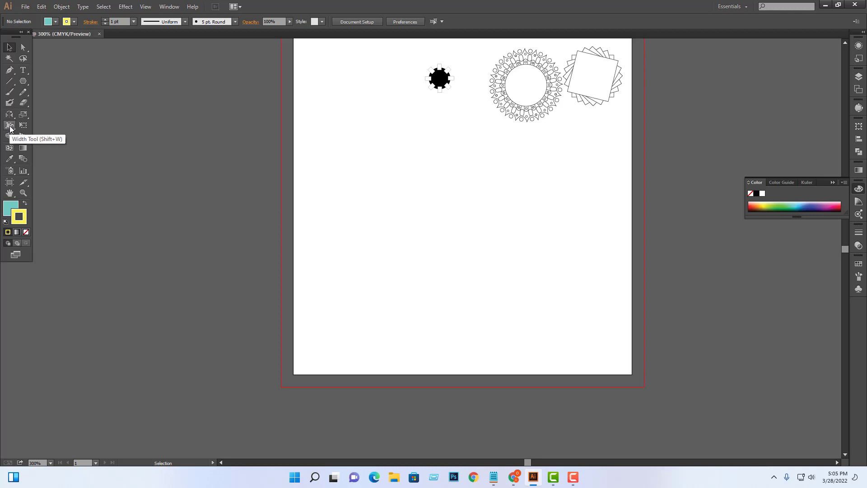
Step: Draw a teal circle about 1.08 in wide near the artboard's middle
left_click(25, 83)
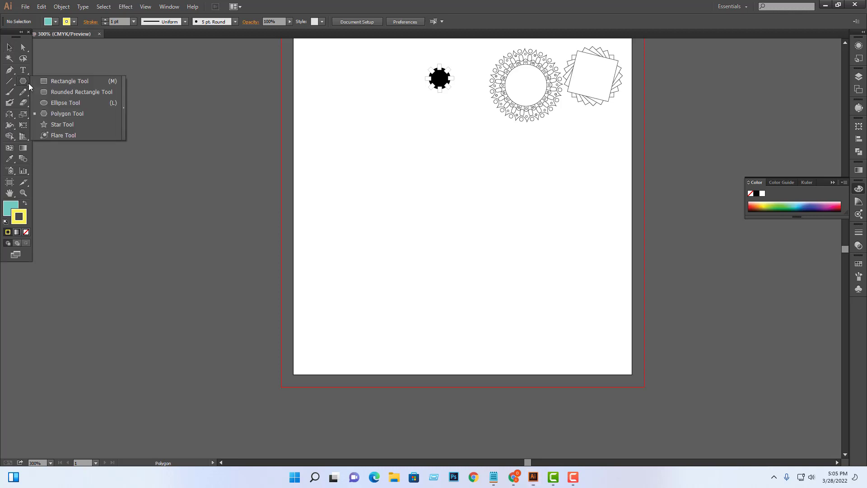
left_click(48, 102)
mouse_move(418, 180)
left_mouse_down()
mouse_move(509, 282)
mouse_move(524, 285)
left_mouse_up()
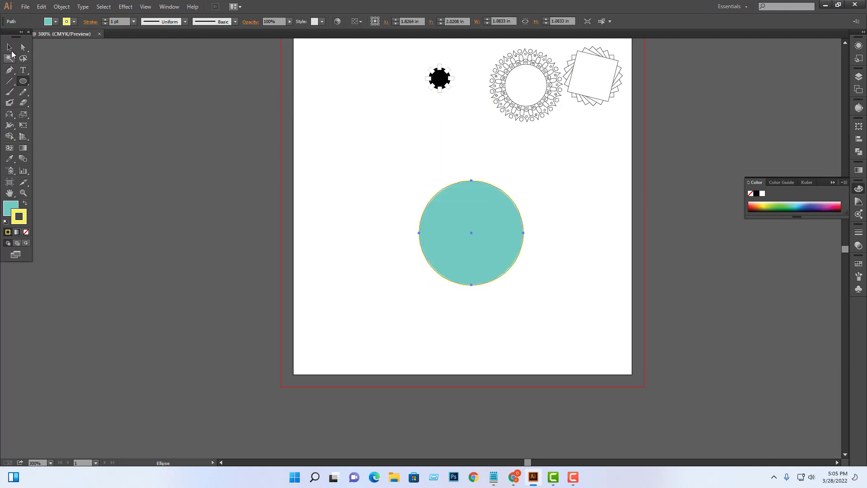
left_click(10, 47)
left_click_drag(450, 233, 438, 233)
left_click(594, 261)
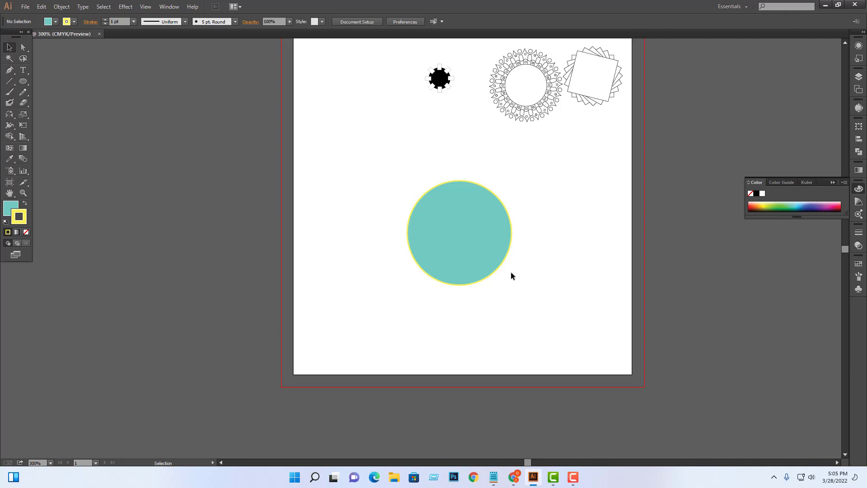
Step: Set the circle's fill to None, leaving only its yellow outline
left_click(464, 220)
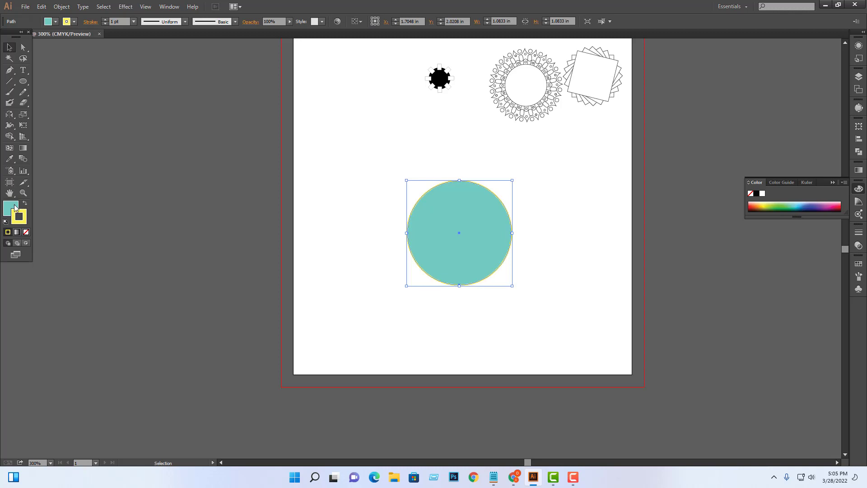
left_click(26, 232)
left_click_drag(571, 196, 508, 244)
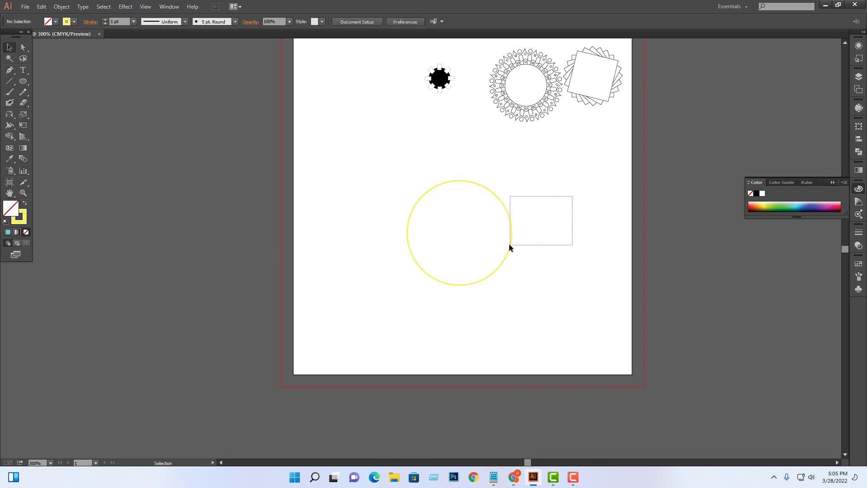
Step: Widen the circle's top stroke with the Width tool into a crescent ring and move it higher
left_click(11, 127)
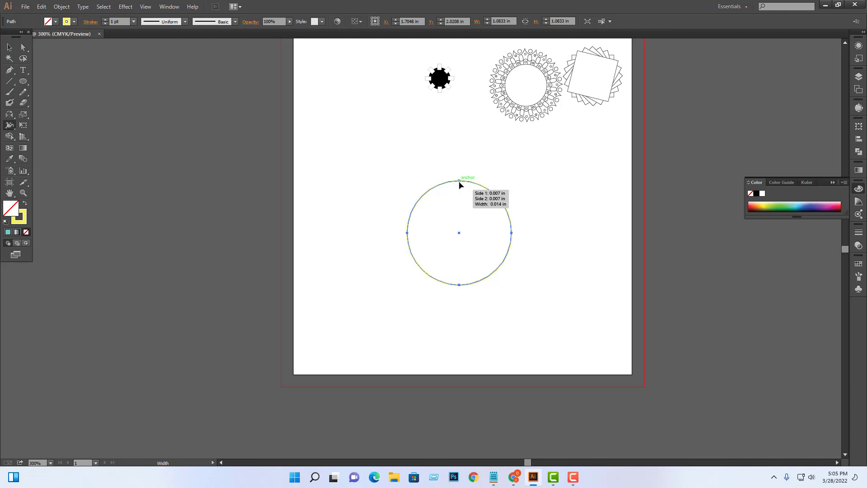
left_click_drag(459, 181, 461, 200)
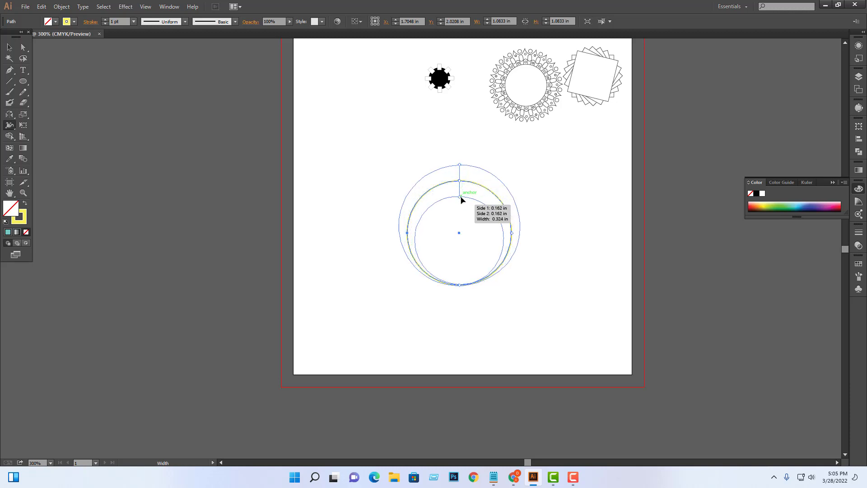
left_click(10, 47)
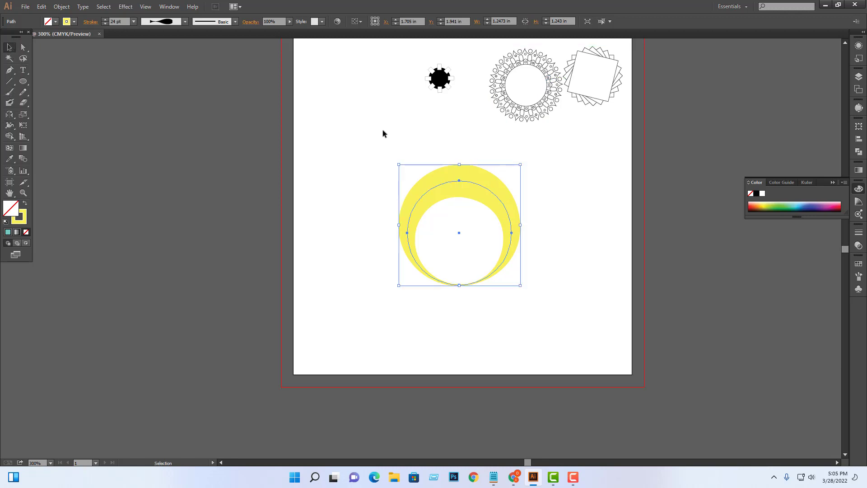
left_click(656, 263)
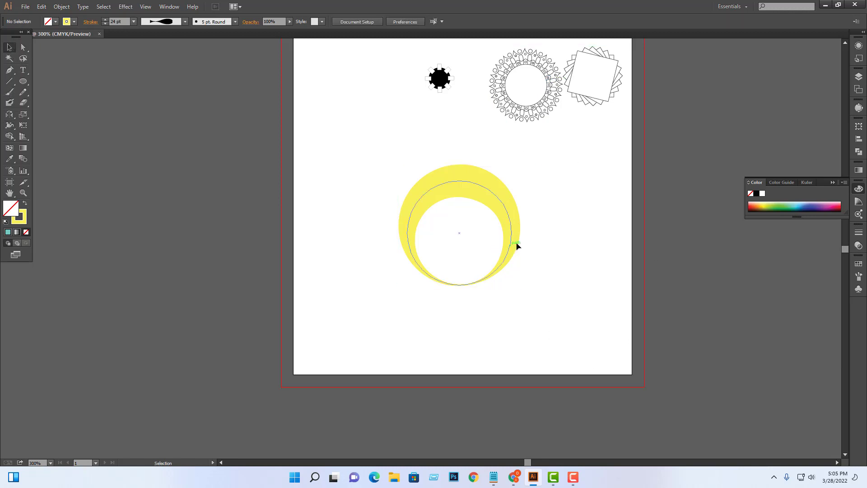
mouse_move(517, 244)
left_mouse_down()
mouse_move(547, 225)
mouse_move(466, 184)
mouse_move(470, 280)
left_mouse_up()
Step: Place the lower ring touching the upper one, then shrink both rings together
left_click(605, 234)
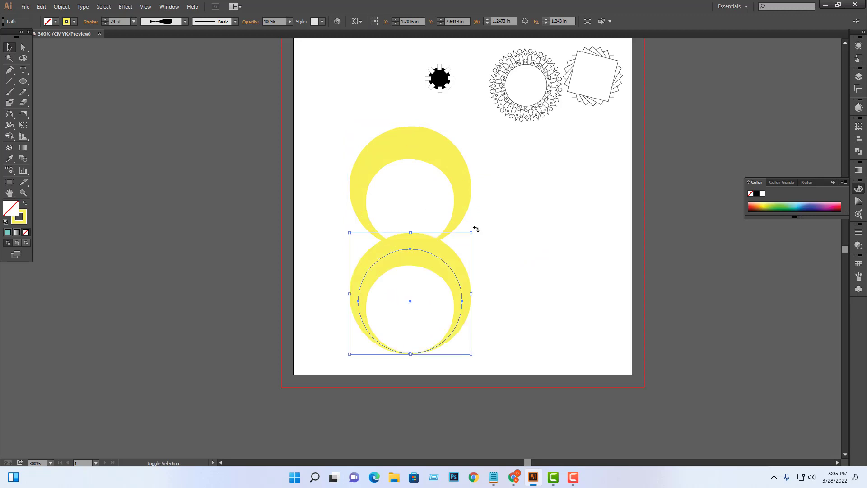
left_click_drag(476, 230, 296, 299)
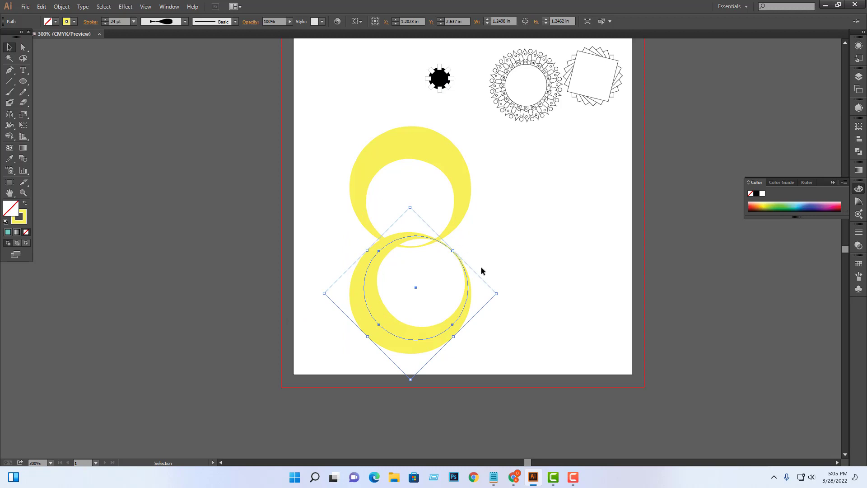
key("ctrl+z")
key("ctrl+z")
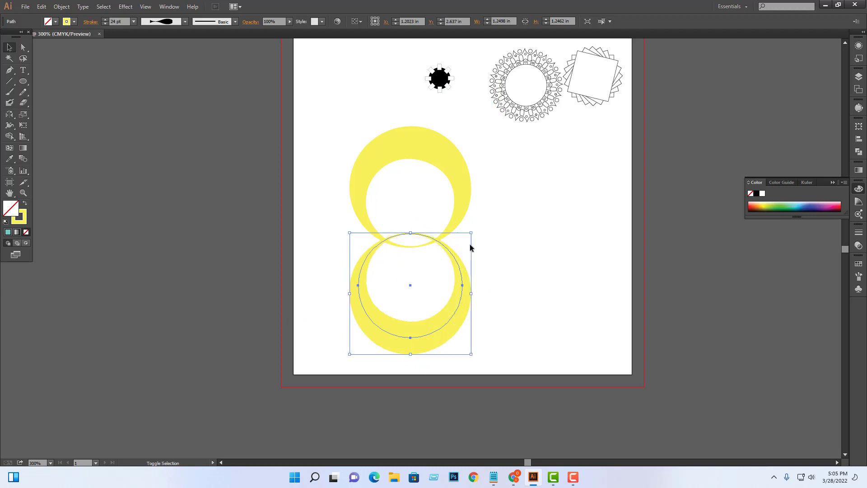
left_click_drag(456, 271, 457, 284)
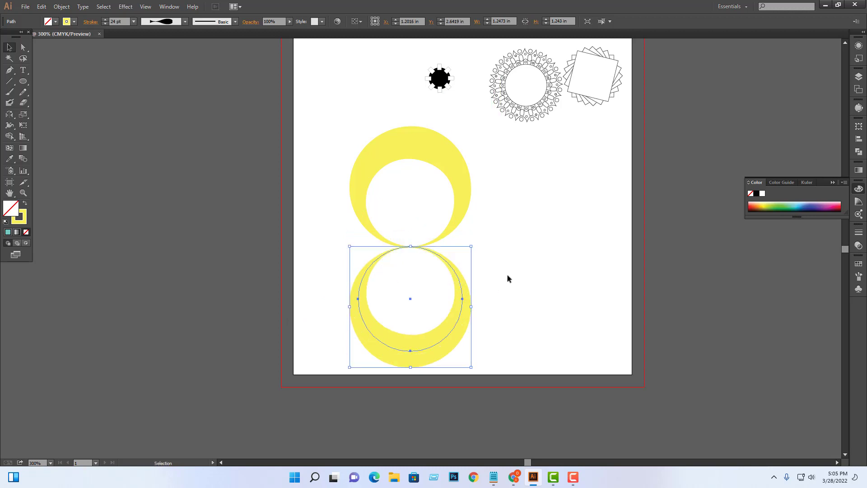
left_click(526, 250)
scroll(524, 203, "down", 1)
key("ctrl+a")
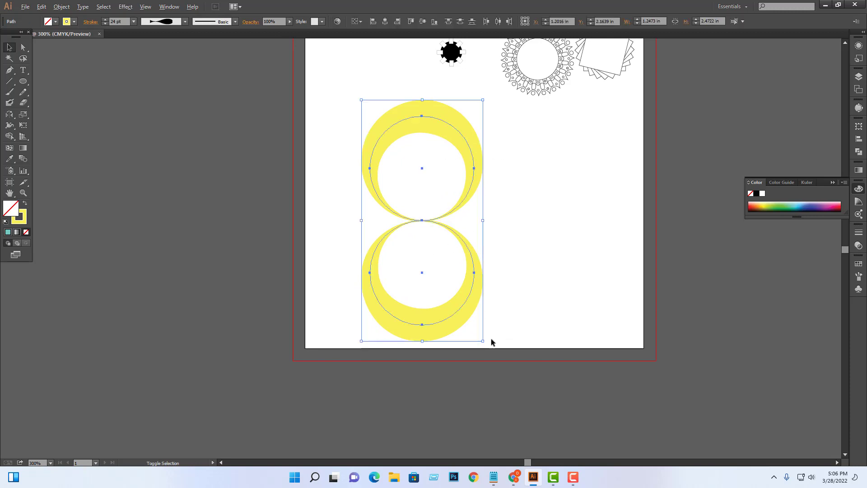
left_click_drag(482, 341, 453, 283)
left_click_drag(484, 223, 435, 282)
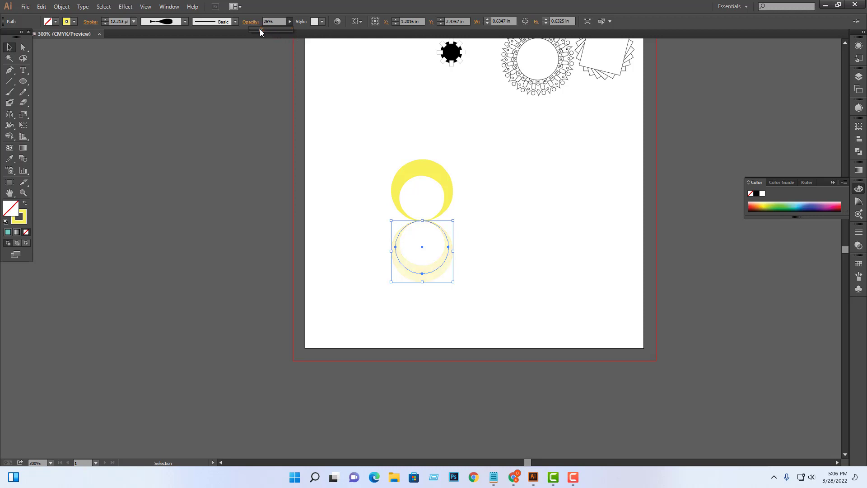
Step: Lower the bottom ring's opacity to 23% and move both rings to the right
left_click_drag(261, 30, 258, 30)
left_click(562, 205)
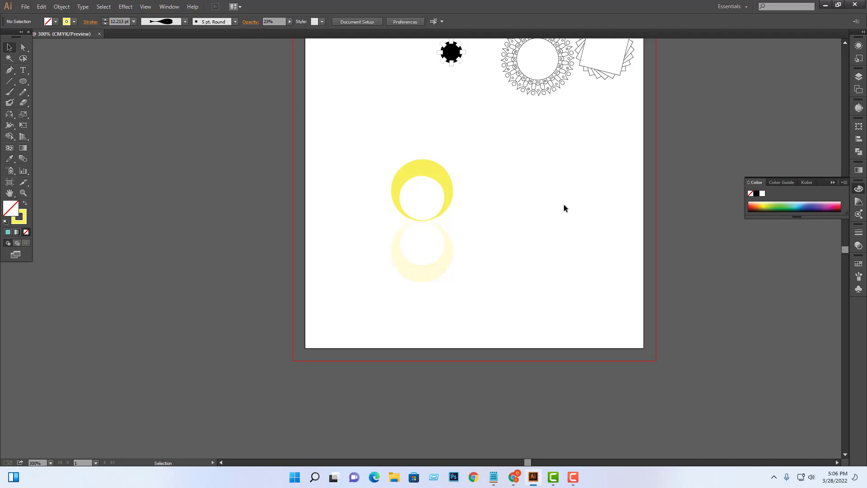
left_click_drag(583, 140, 431, 280)
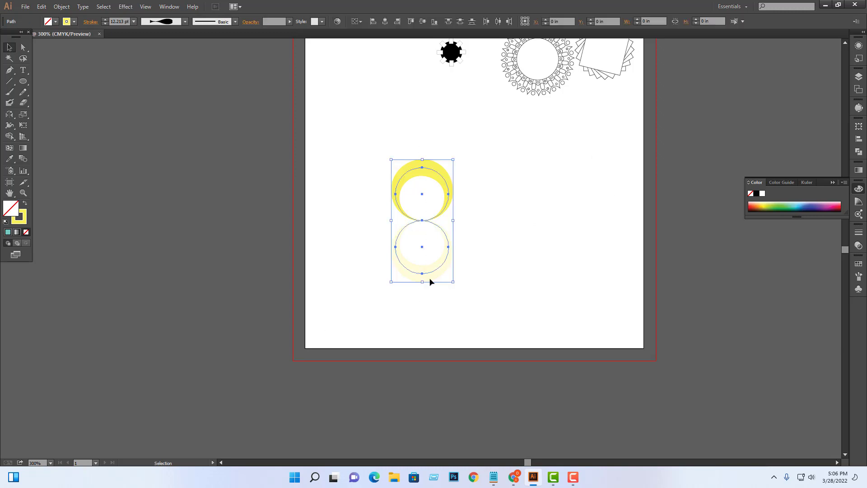
left_click_drag(406, 180, 470, 181)
left_click(579, 284)
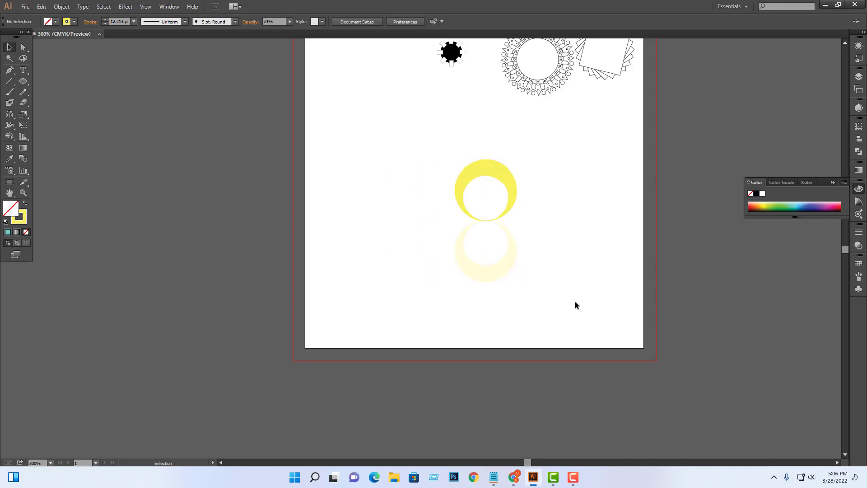
left_click_drag(543, 171, 457, 271)
left_click(556, 248)
Step: Draw a new circle left of the rings and widen its yellow stroke dramatically
left_click(23, 81)
left_click_drag(350, 153, 451, 254)
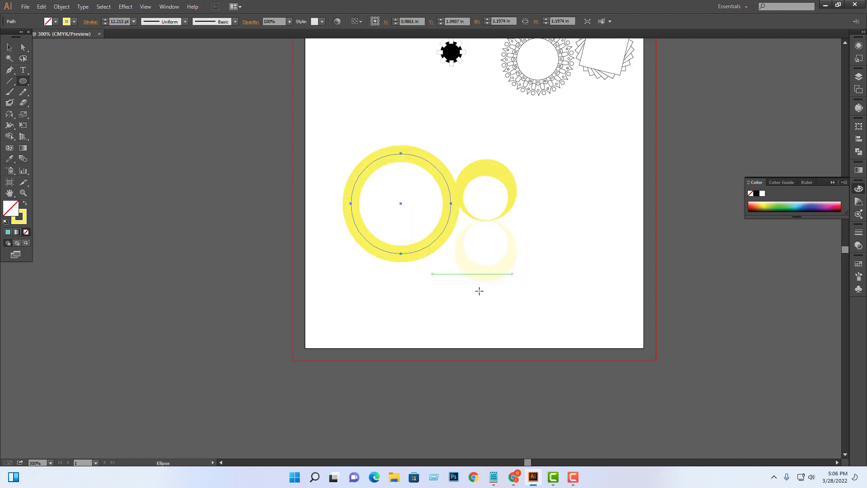
left_click(23, 47)
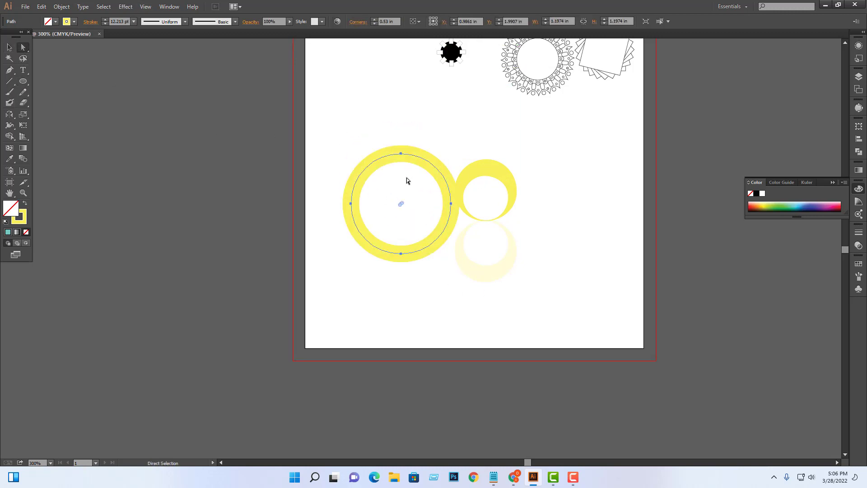
left_click(9, 125)
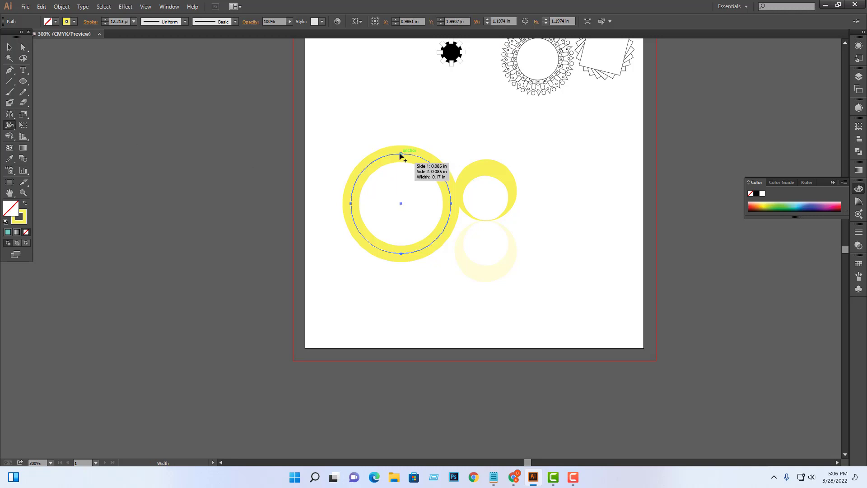
left_click_drag(400, 156, 400, 191)
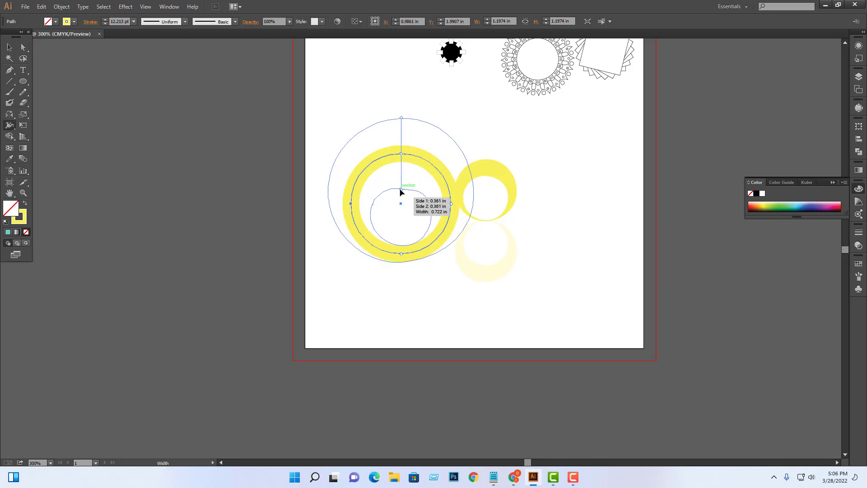
Step: Delete the two small rings and the widened yellow circle
left_click(9, 47)
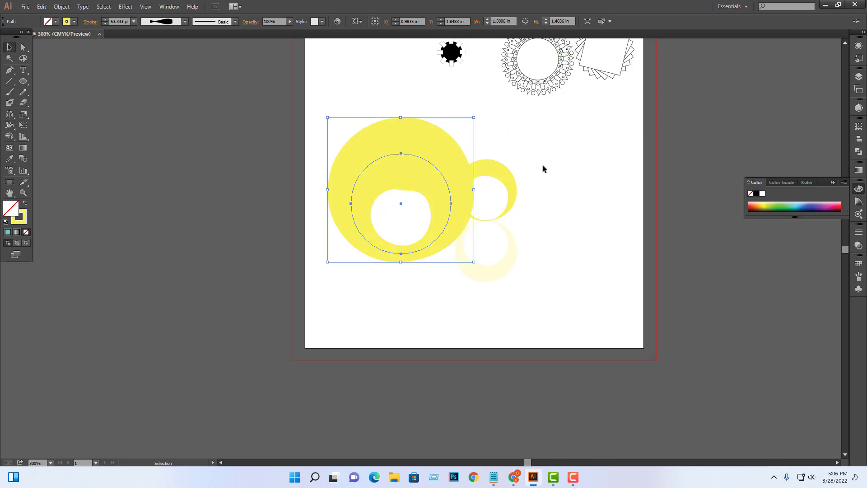
left_click_drag(547, 152, 490, 273)
key("Delete")
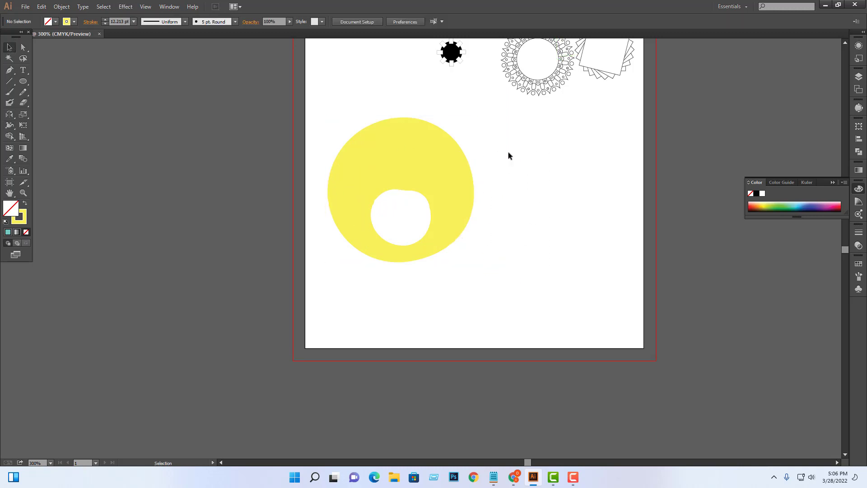
mouse_move(509, 137)
left_mouse_down()
mouse_move(448, 219)
mouse_move(498, 215)
left_mouse_up()
key("Delete")
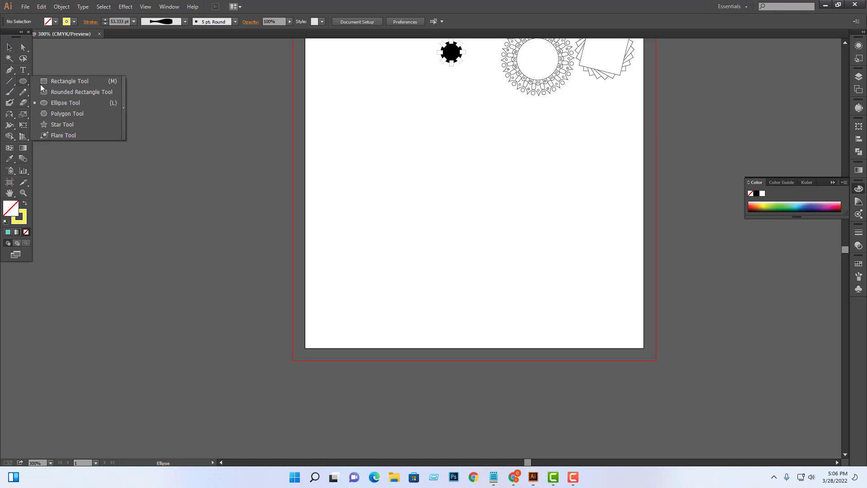
left_click_drag(28, 81, 66, 112)
left_click_drag(425, 206, 498, 267)
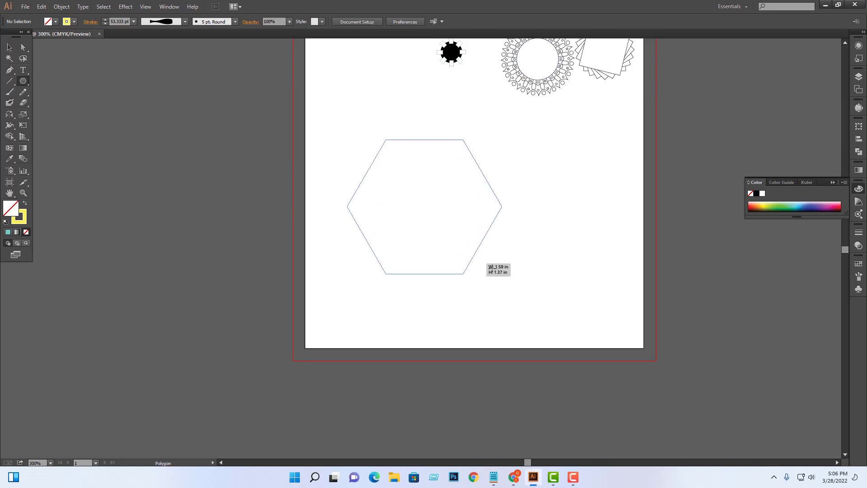
left_click(25, 84)
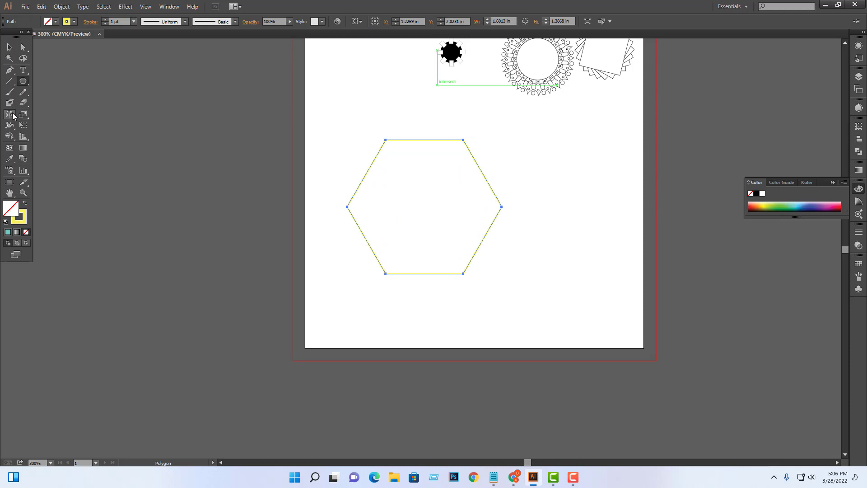
left_click(13, 126)
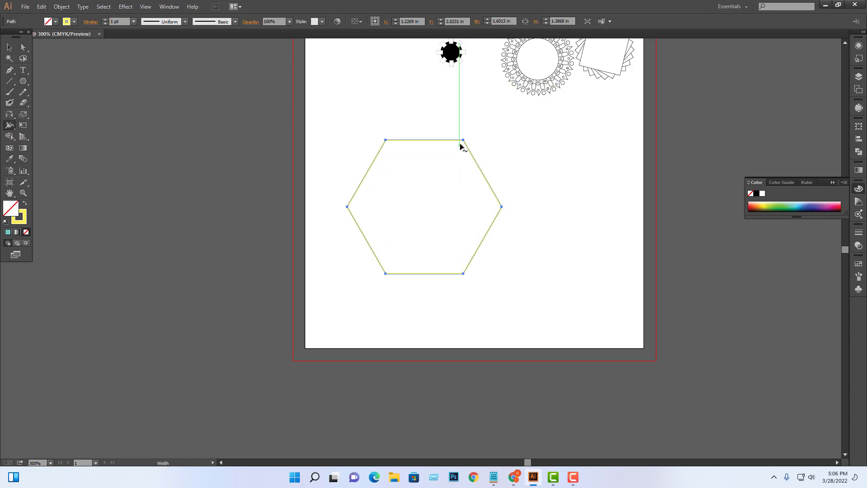
mouse_move(463, 141)
left_mouse_down()
mouse_move(466, 131)
mouse_move(427, 153)
left_mouse_up()
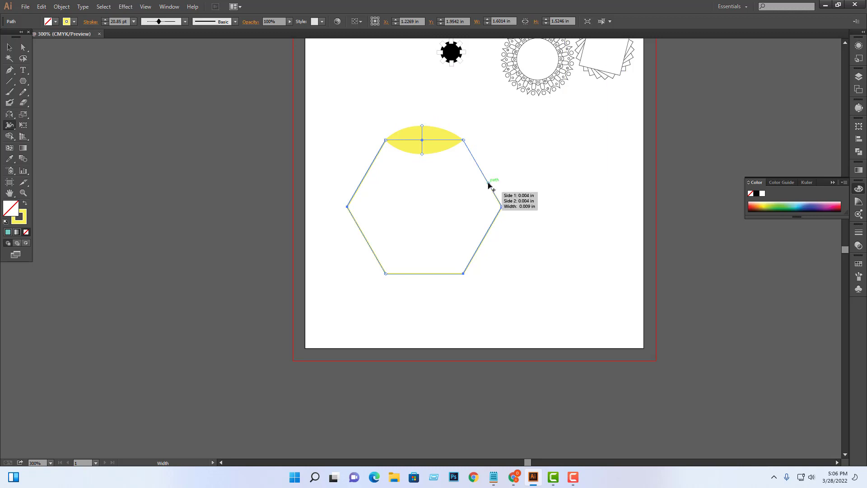
left_click_drag(489, 184, 506, 173)
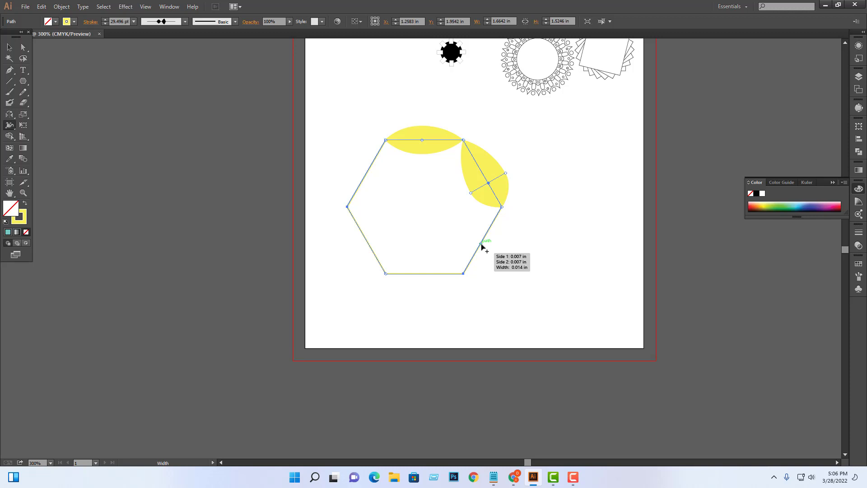
left_click_drag(481, 245, 496, 253)
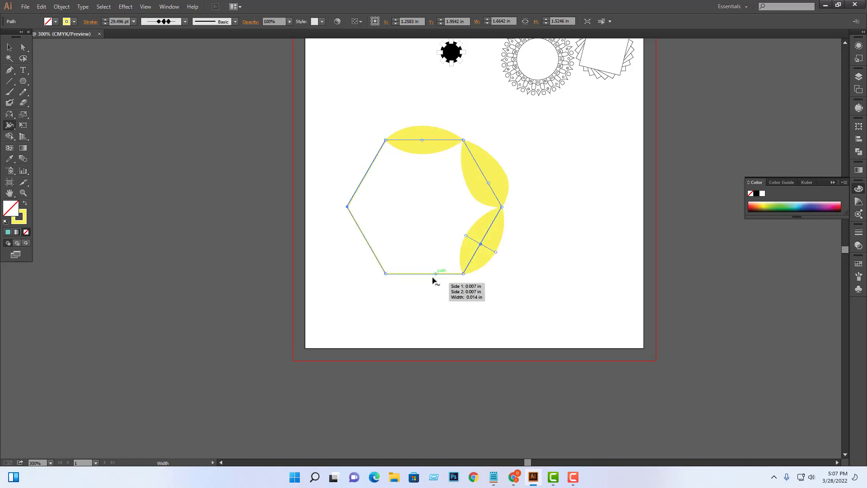
left_click_drag(428, 273, 427, 263)
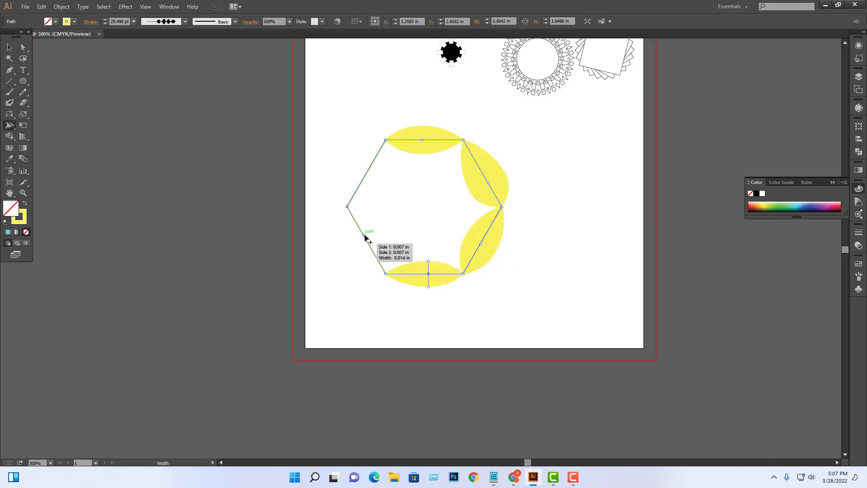
left_click_drag(366, 237, 380, 230)
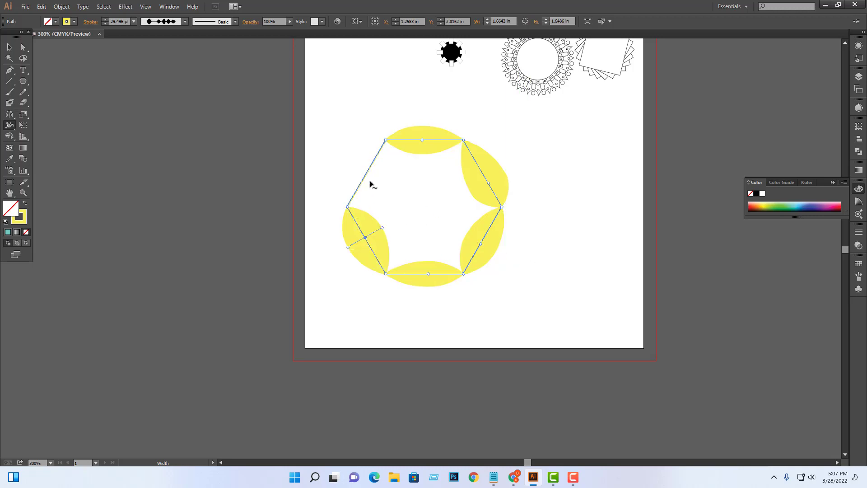
left_click_drag(367, 174, 389, 189)
left_click(9, 47)
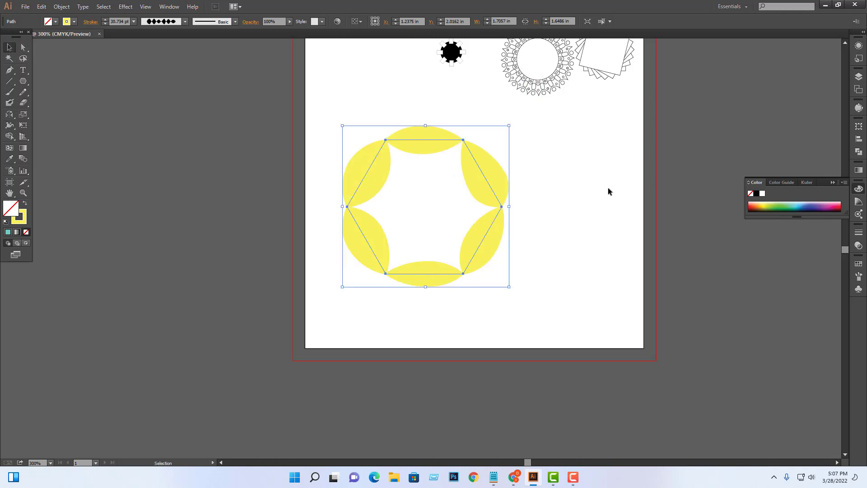
left_click_drag(500, 191, 559, 191)
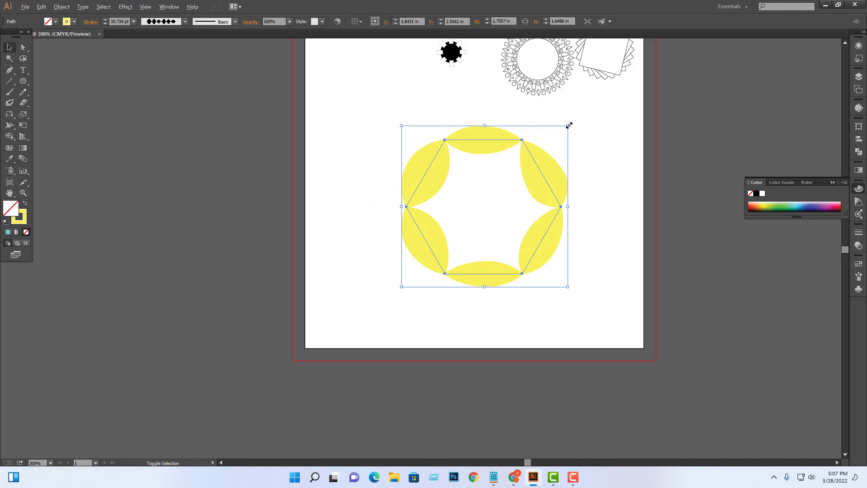
left_click_drag(569, 125, 524, 169)
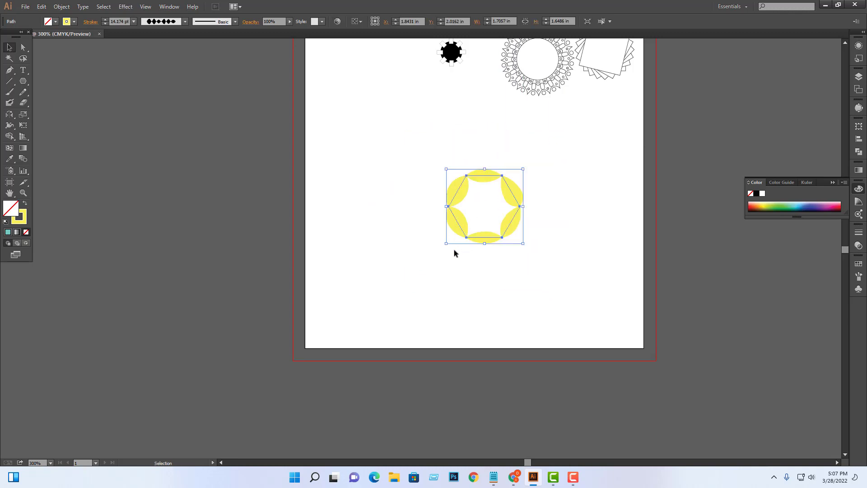
key("Delete")
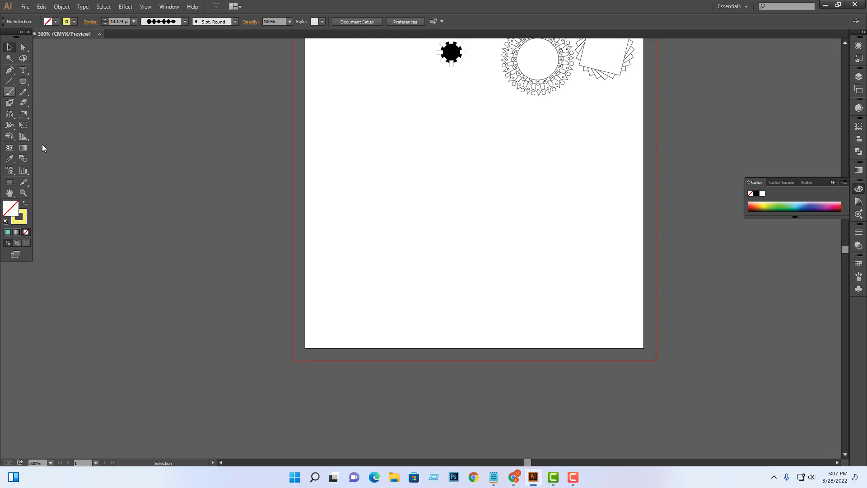
Step: Draw a three-point wavy S-curve across the artboard with the Pen tool
left_click(9, 70)
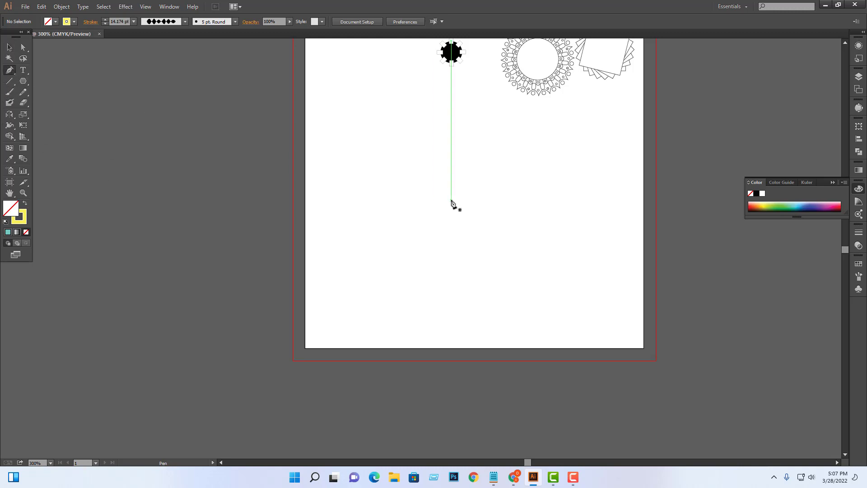
left_click(369, 158)
left_click_drag(501, 180, 579, 224)
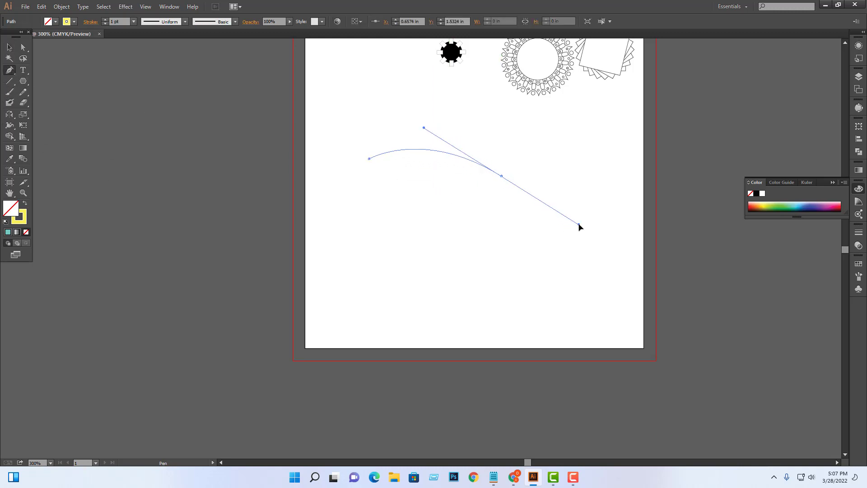
left_click(612, 148)
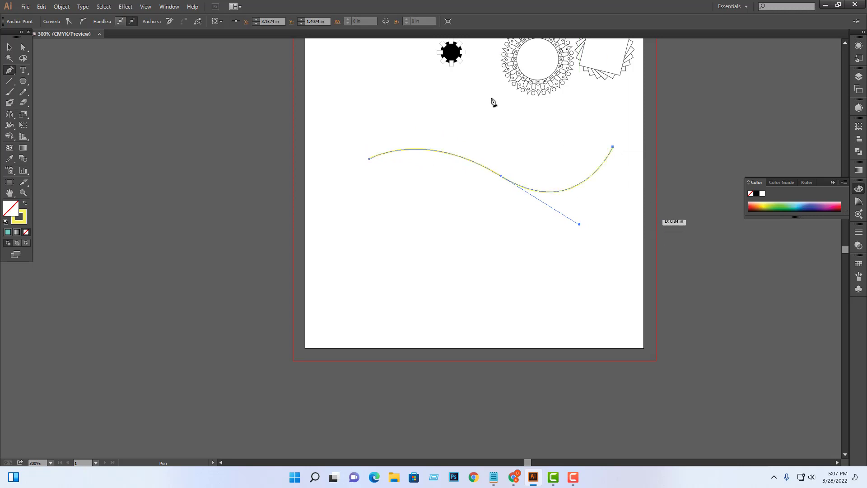
left_click(10, 117)
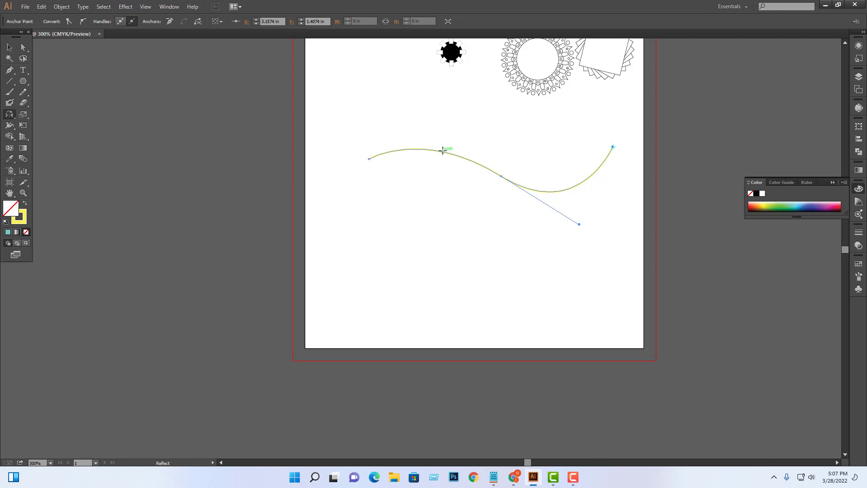
left_click_drag(443, 151, 440, 154)
Step: Swell the wavy curve's yellow stroke into a thick tapering band with the Width tool
left_click(10, 47)
left_click(504, 215)
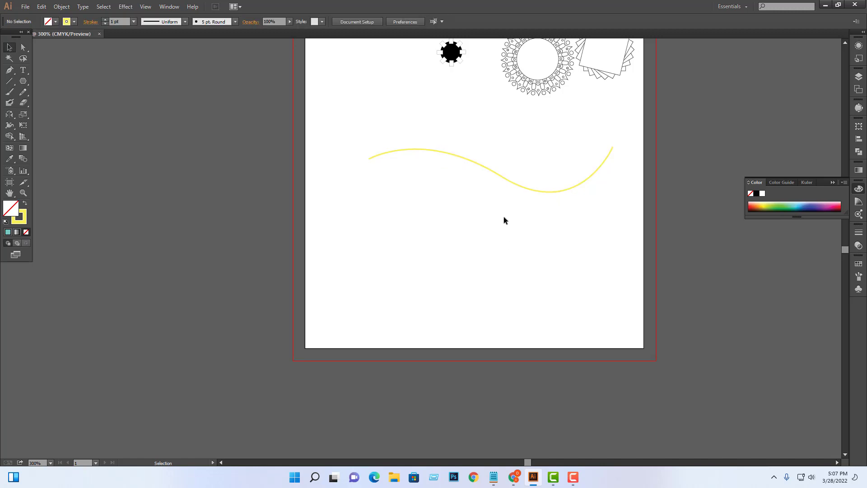
left_click(498, 176)
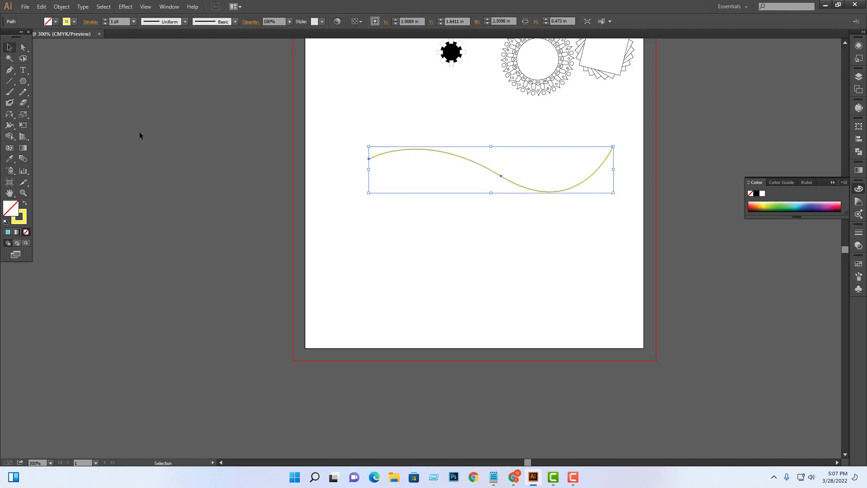
left_click(10, 125)
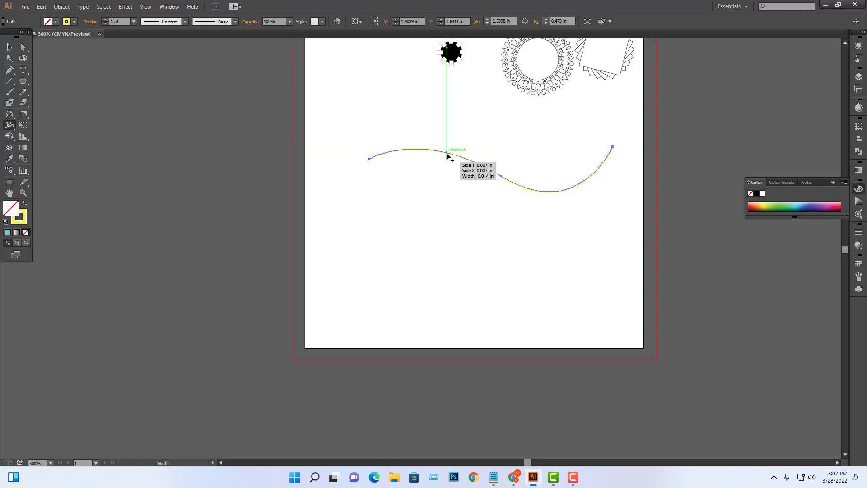
left_click_drag(446, 156, 449, 169)
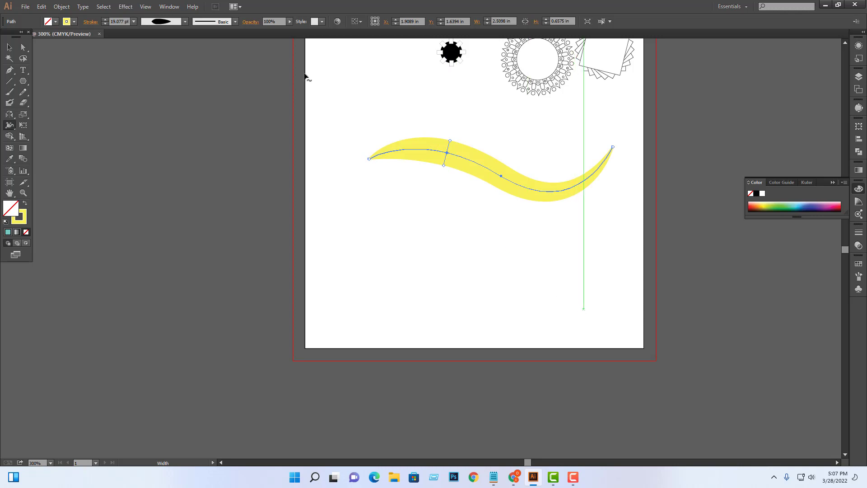
key("v")
left_click(622, 300)
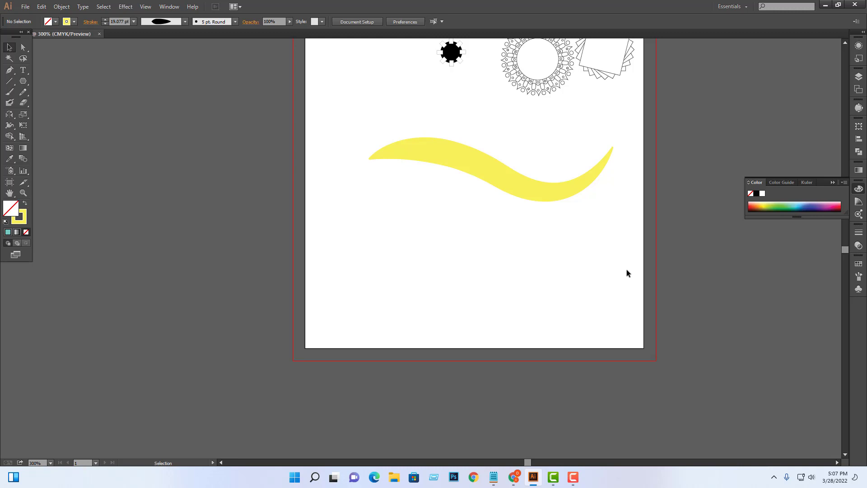
Step: Move the yellow wave left and down and adjust its stroke thickness near the middle
left_click_drag(481, 169, 467, 190)
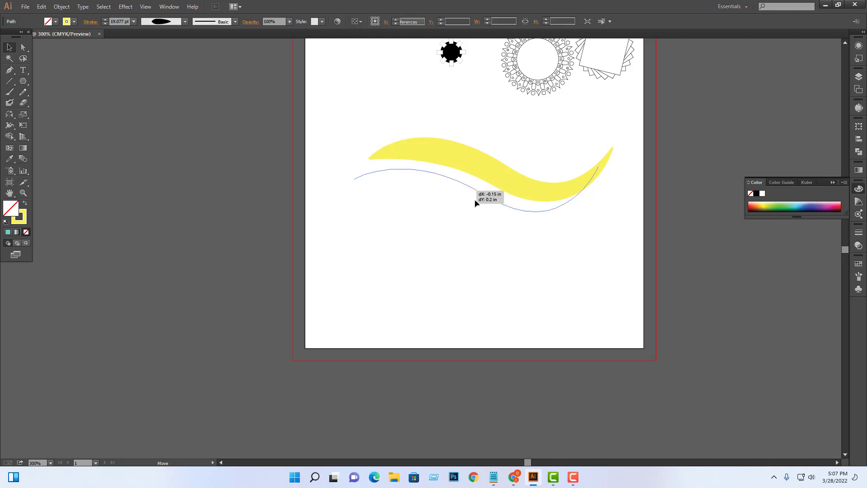
left_click(10, 125)
mouse_move(488, 196)
left_mouse_down()
mouse_move(485, 219)
mouse_move(494, 211)
left_mouse_up()
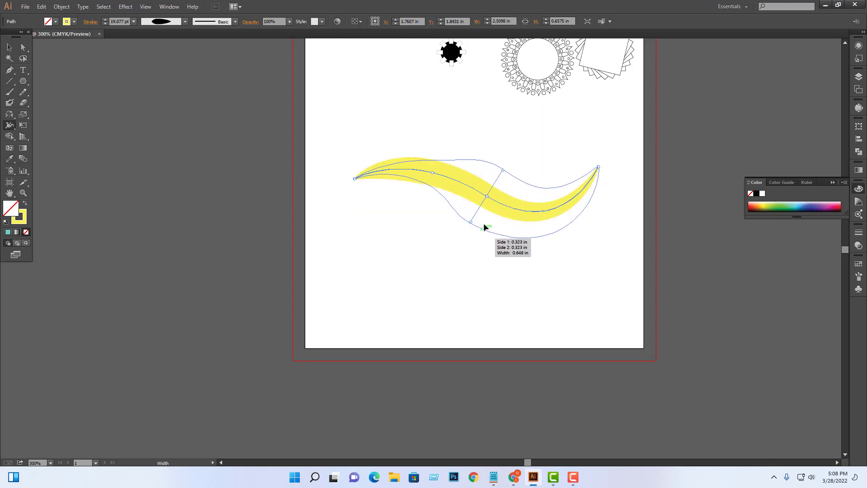
left_click_drag(494, 212, 489, 199)
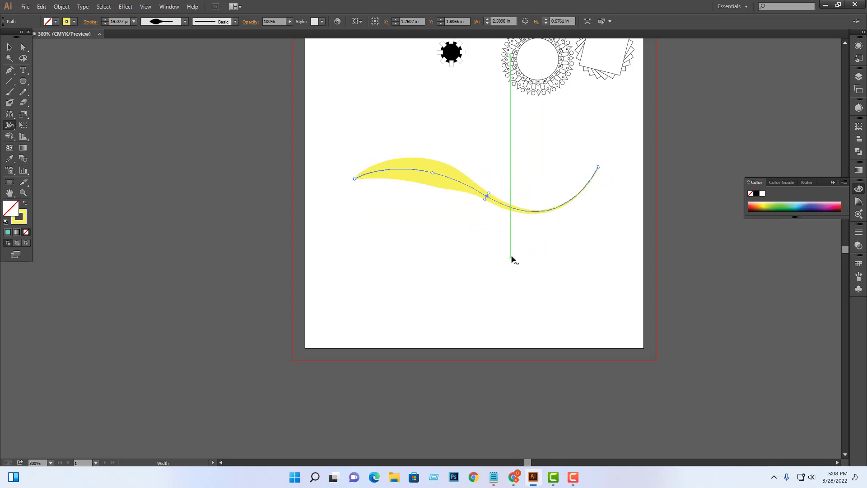
left_click(9, 47)
left_click(439, 242)
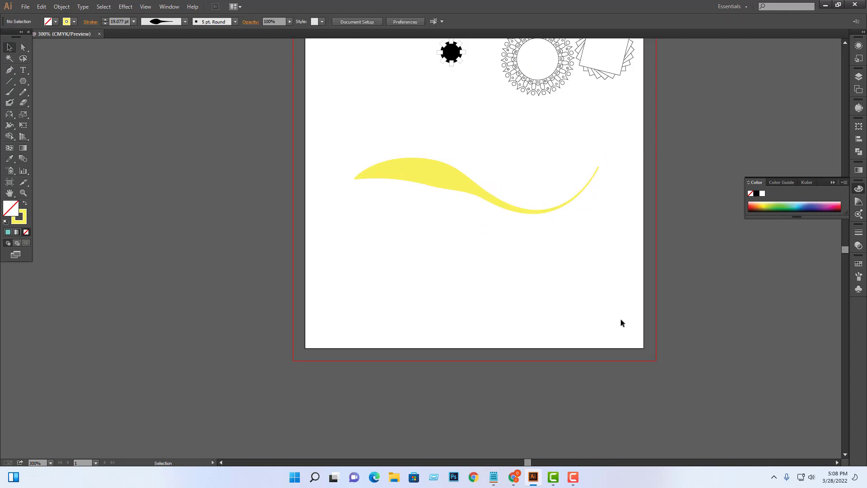
left_click_drag(360, 133, 399, 176)
Step: Widen both the left and right ends of the wave's stroke
left_click(9, 125)
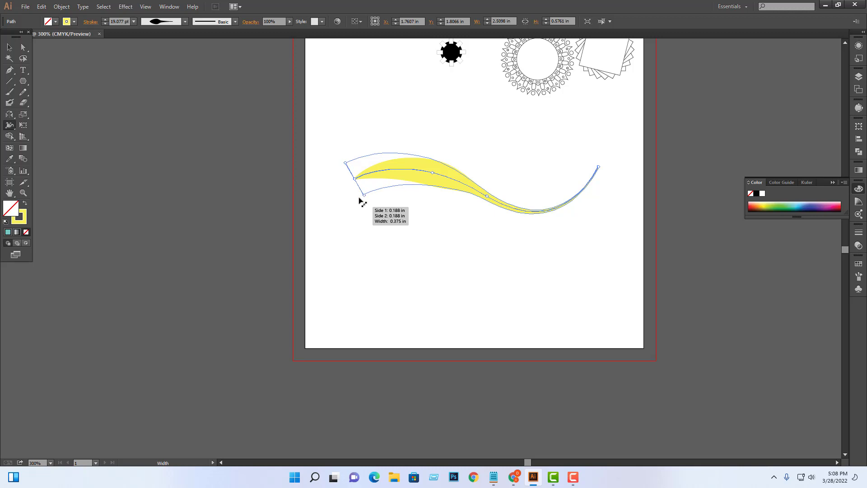
left_click_drag(360, 194, 364, 197)
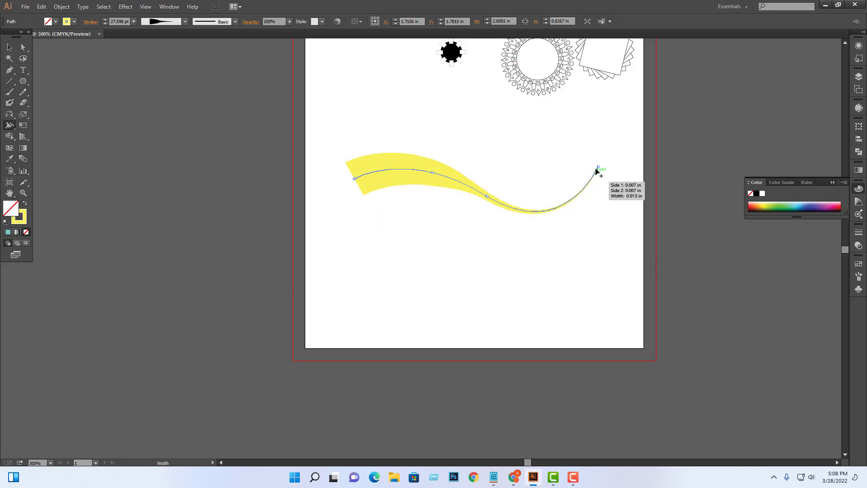
left_click_drag(600, 168, 616, 174)
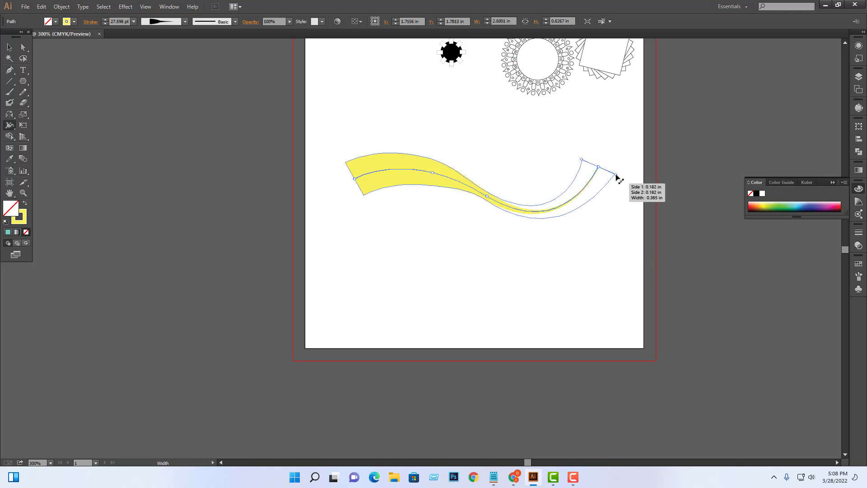
left_click(7, 47)
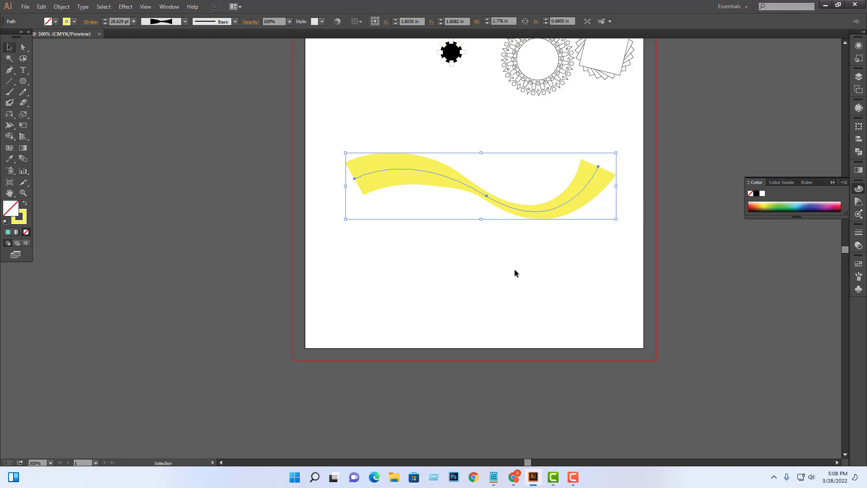
left_click(561, 314)
Step: Duplicate the wave, rotate one 180° to interlock them, then delete both
left_click_drag(564, 212, 579, 275)
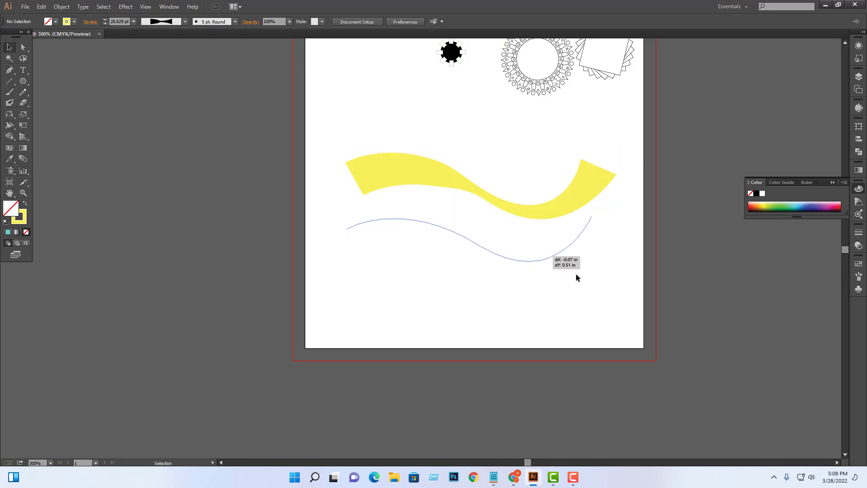
mouse_move(566, 243)
left_mouse_down()
mouse_move(561, 220)
mouse_move(619, 189)
left_mouse_up()
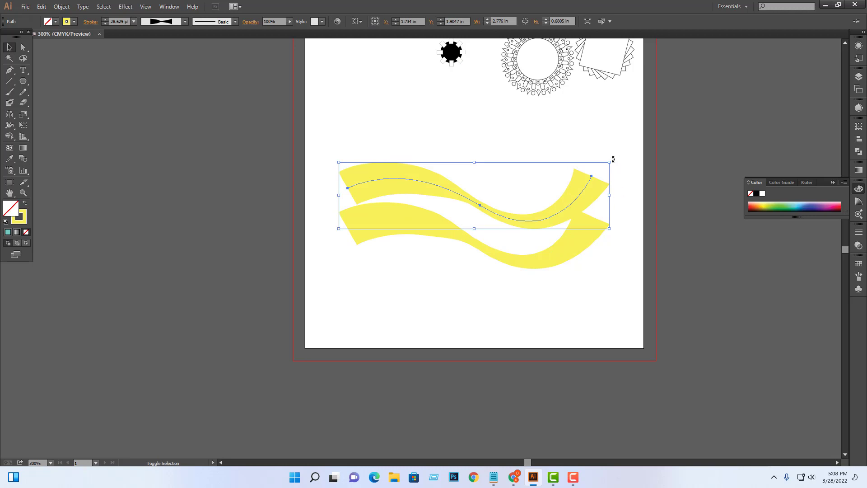
left_click_drag(611, 159, 358, 222)
left_click_drag(568, 215, 561, 231)
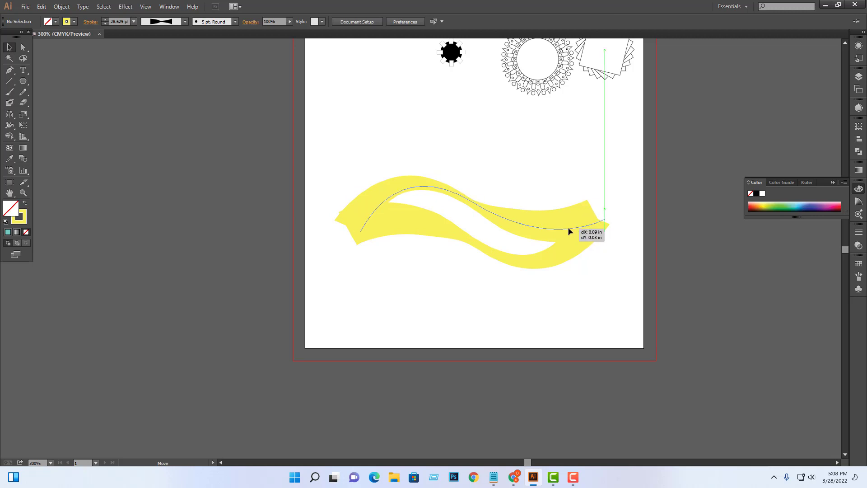
left_click(564, 297)
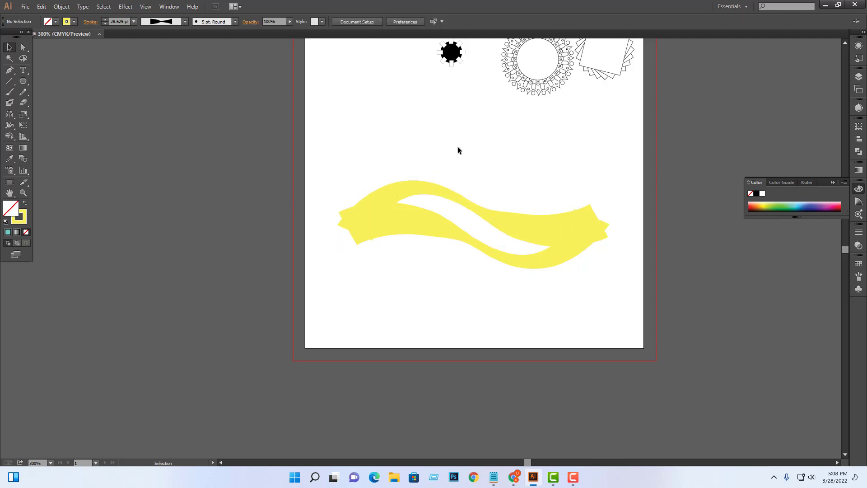
left_click_drag(457, 146, 490, 271)
key("Delete")
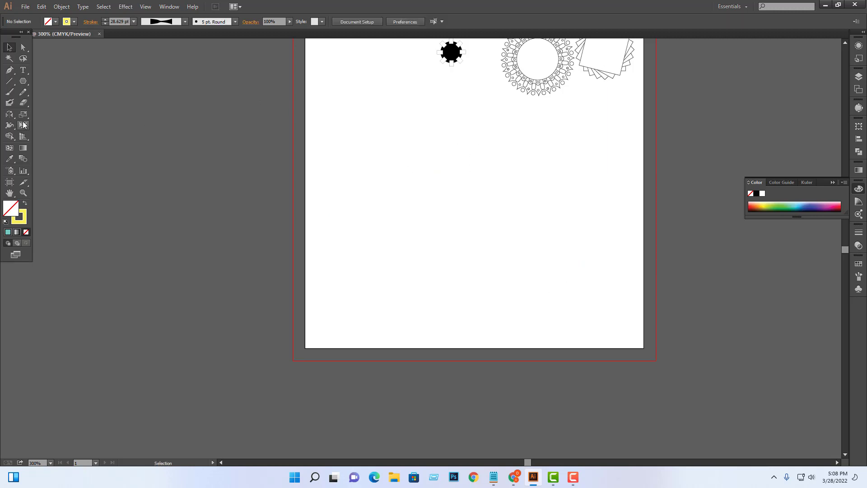
Step: Draw a vertical yellow stem with the Line Segment tool plus four diagonal branches, two per side
left_click(9, 126)
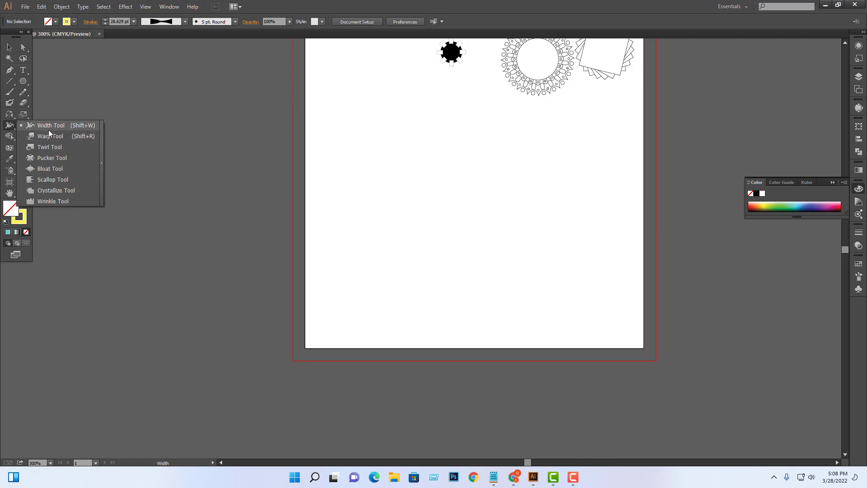
left_click(14, 124)
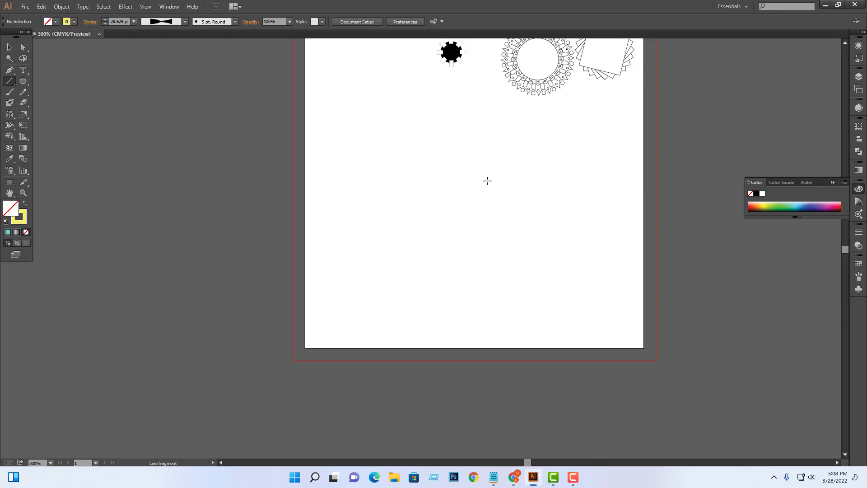
left_click_drag(441, 158, 441, 267)
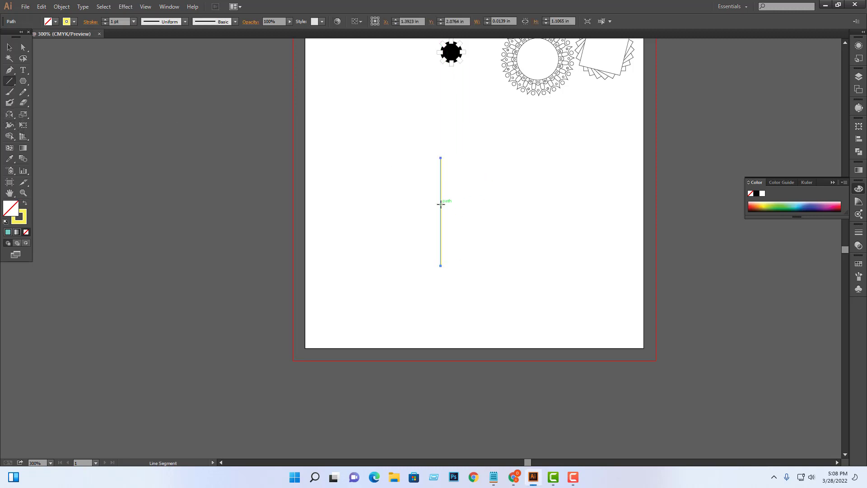
left_click_drag(382, 255, 499, 151)
key("ctrl+z")
left_click_drag(441, 203, 510, 158)
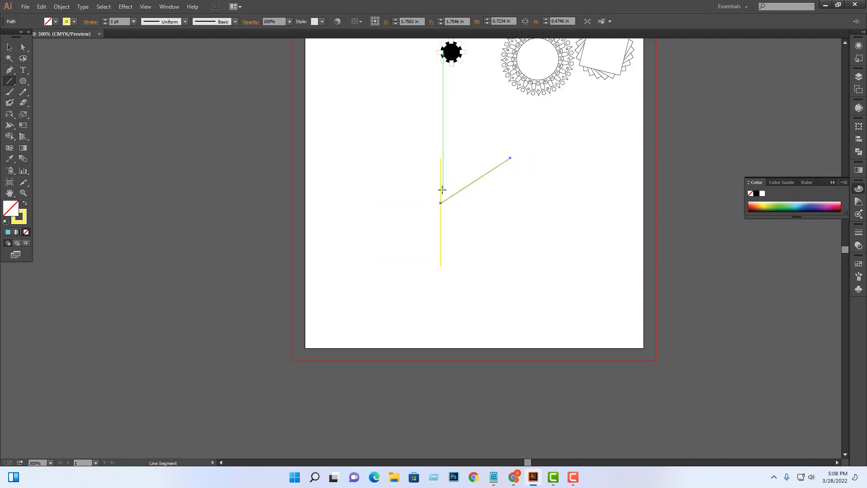
left_click_drag(440, 189, 384, 137)
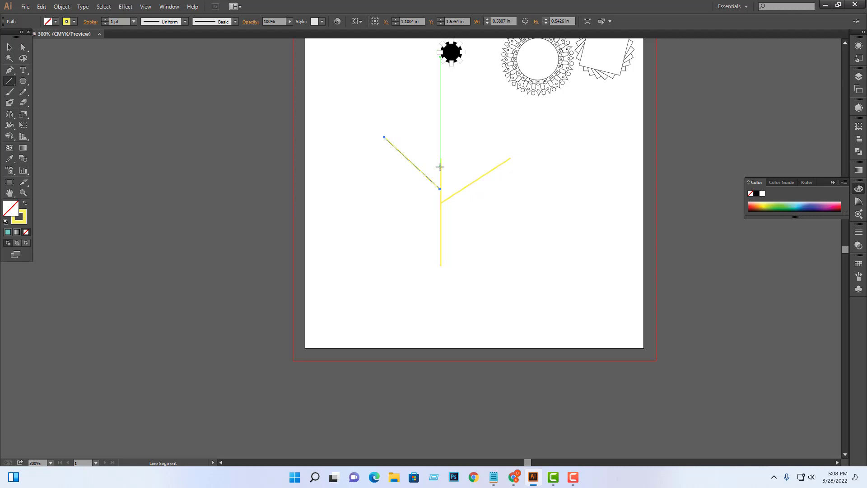
left_click_drag(440, 169, 478, 132)
left_click_drag(439, 218, 377, 183)
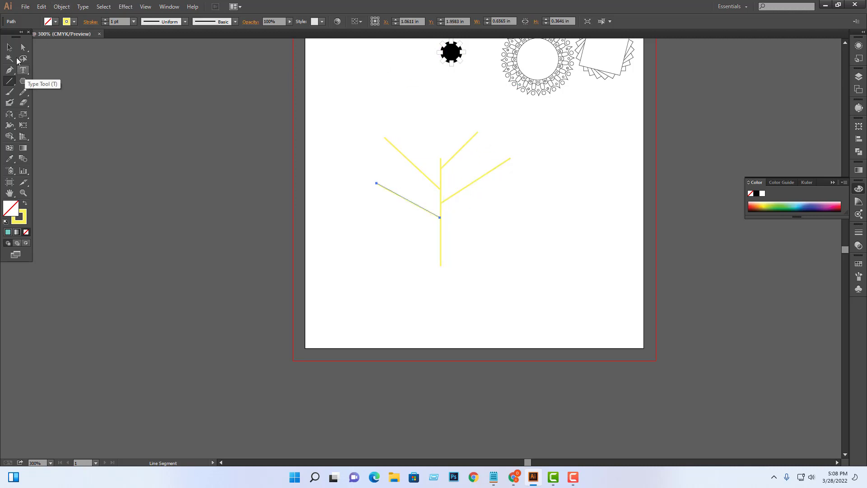
left_click(10, 47)
left_click(513, 144)
left_click_drag(520, 127, 506, 194)
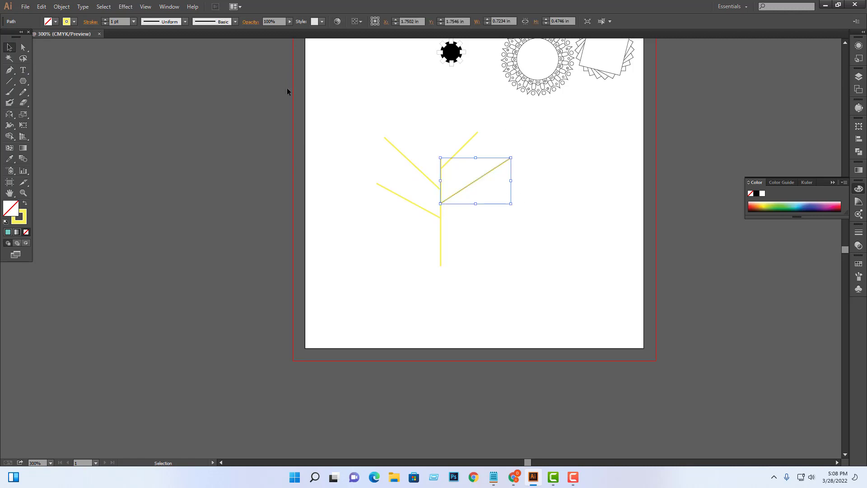
Step: Widen each of the plant's branch strokes into tapered leaf shapes with the Width tool
left_click(9, 126)
left_click_drag(514, 159, 520, 167)
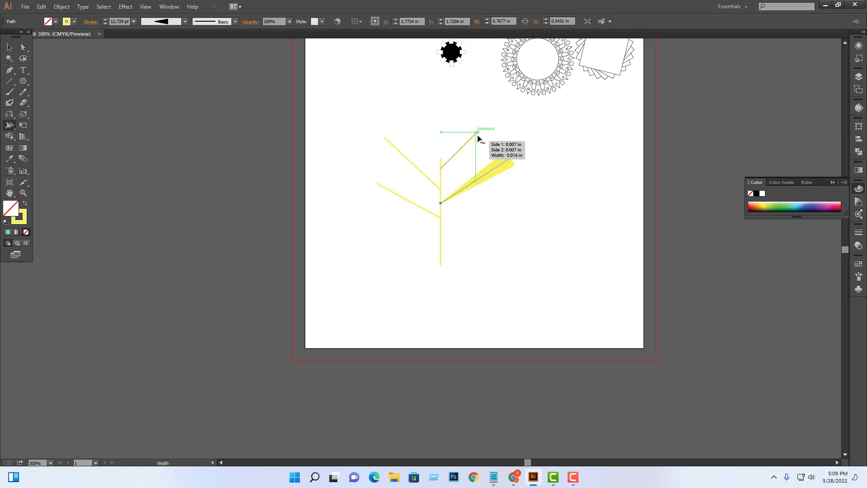
left_click_drag(479, 133, 484, 139)
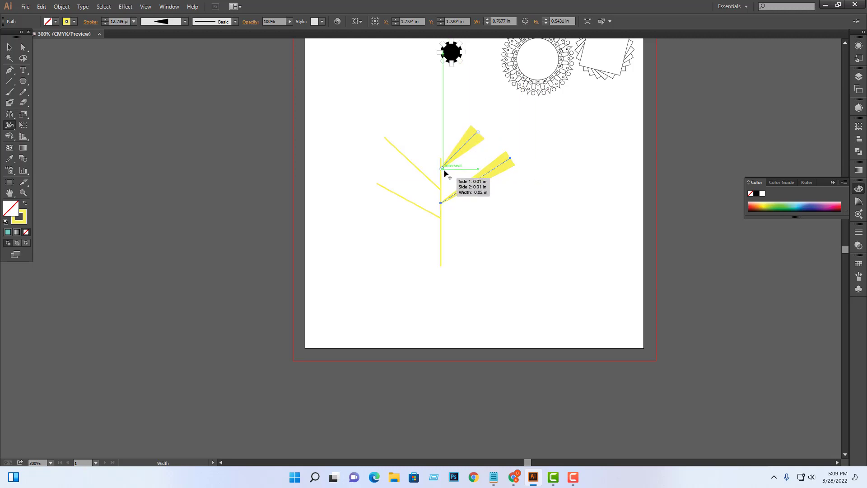
mouse_move(442, 167)
left_mouse_down()
mouse_move(450, 179)
mouse_move(485, 140)
mouse_move(478, 131)
left_mouse_up()
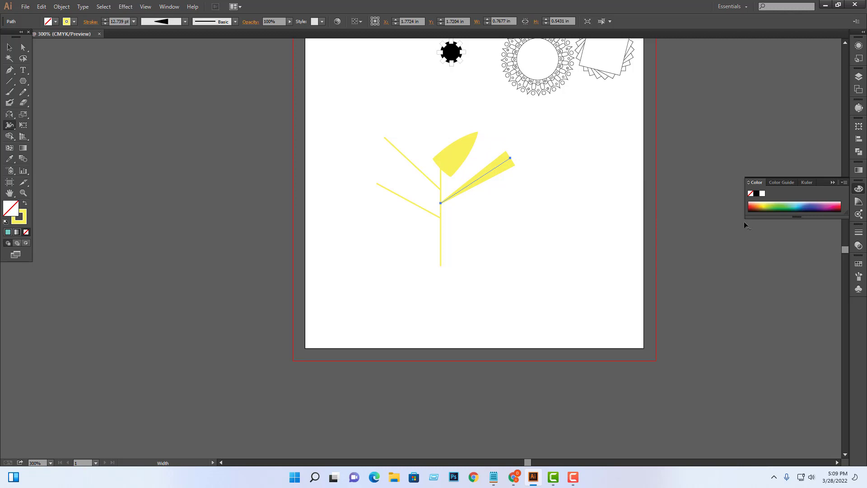
left_click_drag(385, 137, 392, 129)
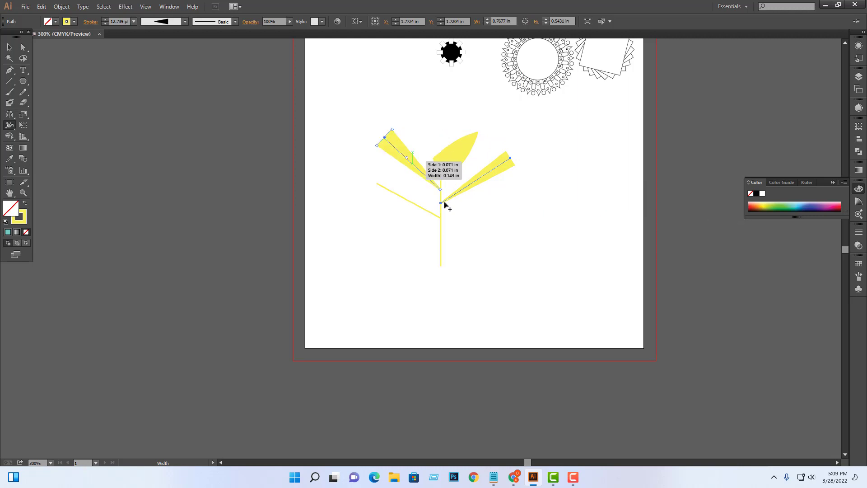
left_click_drag(377, 188, 381, 174)
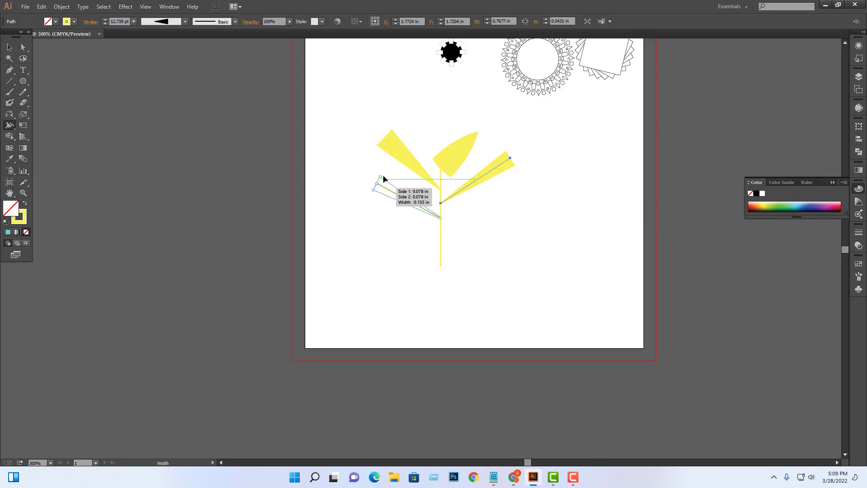
Step: Select the whole plant and delete it
left_click(9, 47)
left_click(527, 220)
left_click_drag(549, 139, 368, 270)
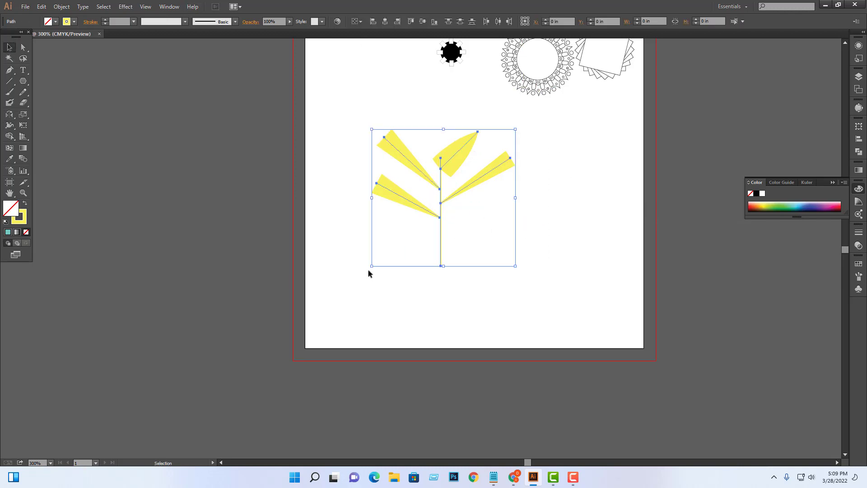
key("Delete")
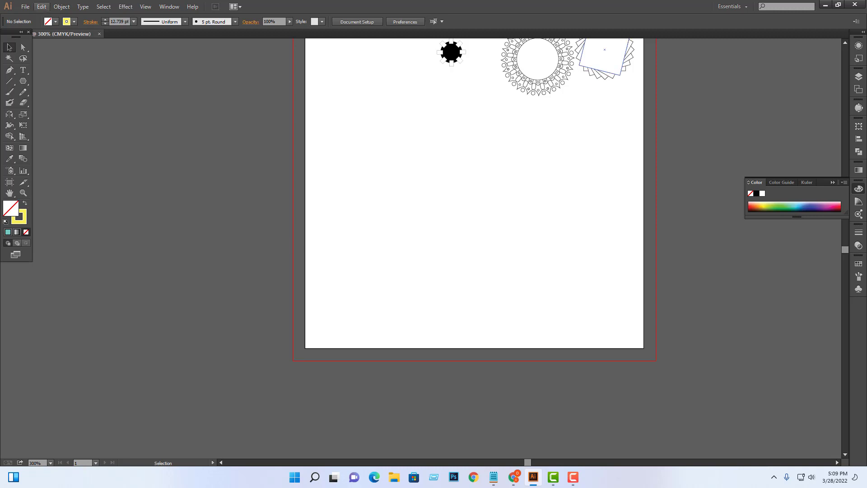
Step: Pick the Warp tool, then draw a thick yellow circle about 1.74 in across near the bottom
left_click(11, 131)
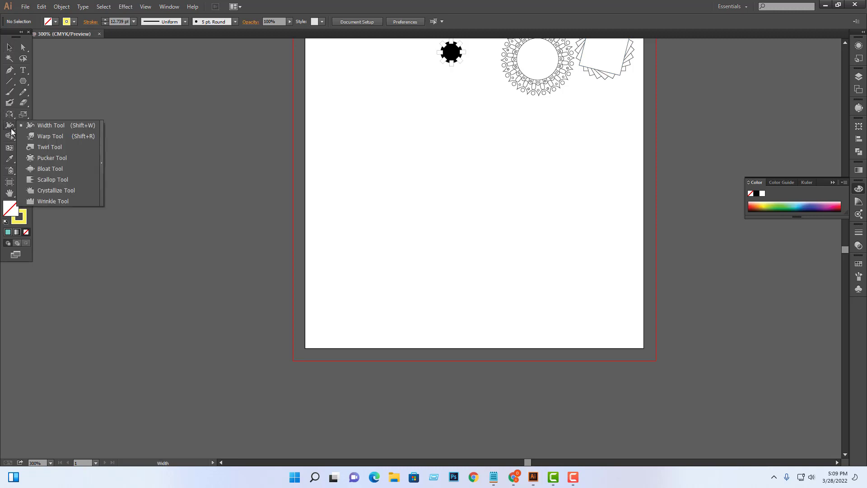
left_click(69, 140)
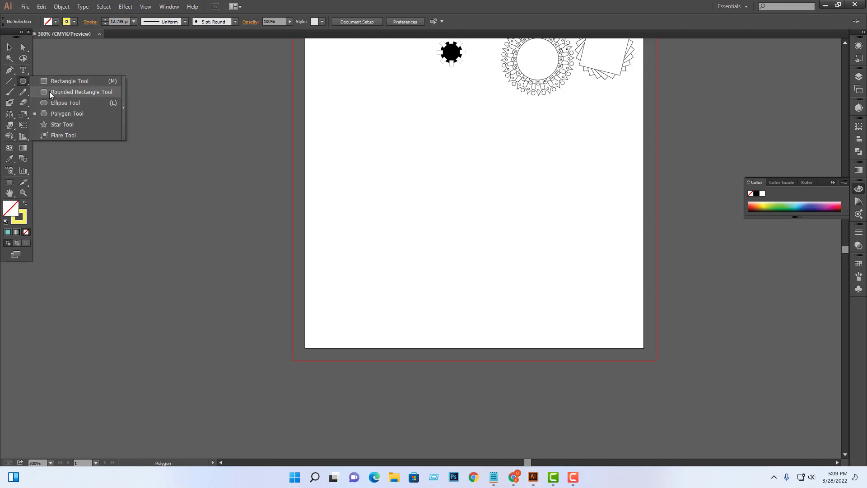
left_click_drag(23, 85, 50, 102)
left_click_drag(432, 172, 583, 302)
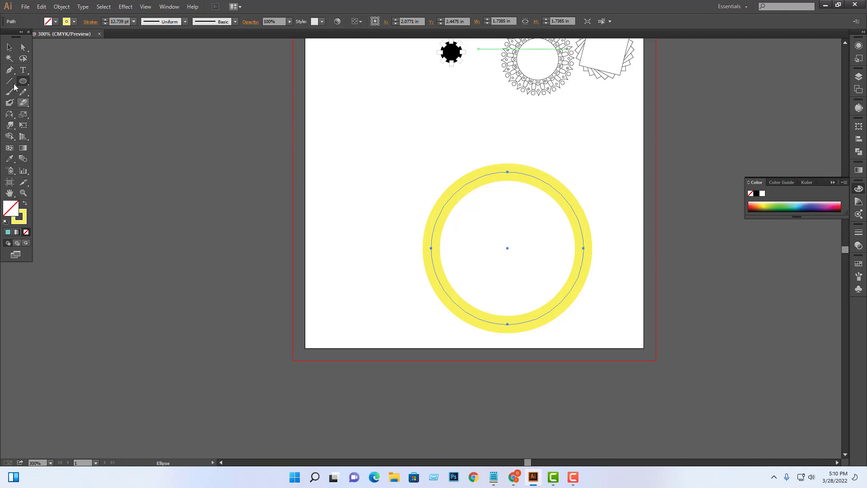
left_click(9, 48)
Step: Move the ring up-left, then warp it with a bulge and a pointed funnel
left_click_drag(544, 186, 465, 131)
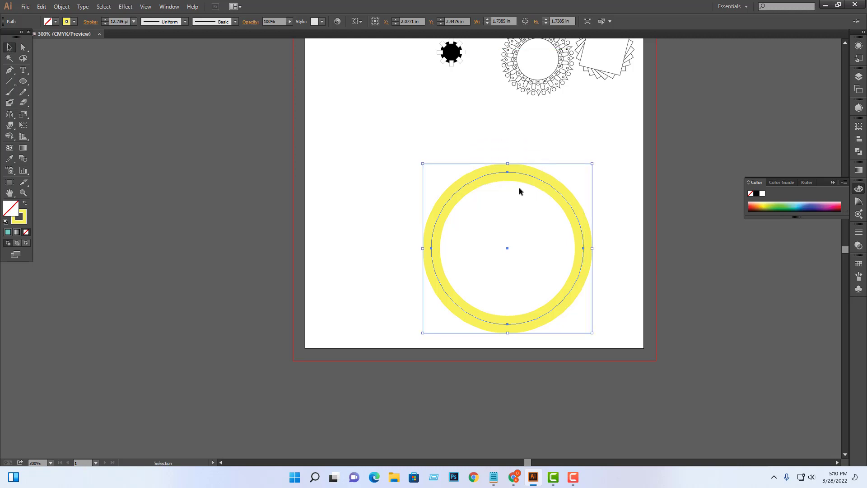
left_click_drag(515, 176, 432, 128)
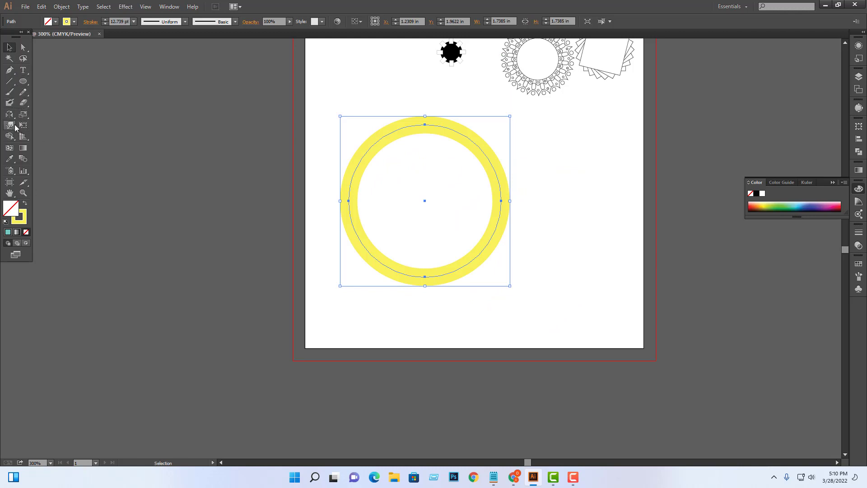
left_click_drag(11, 125, 73, 141)
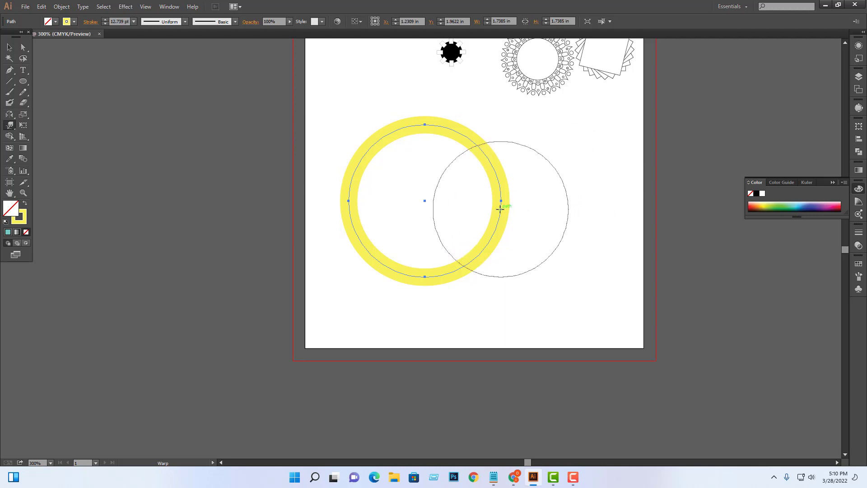
left_click_drag(499, 203, 564, 147)
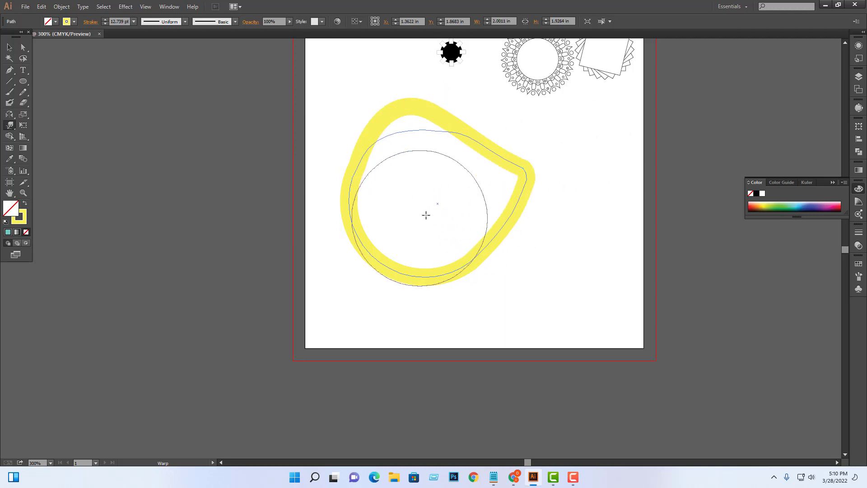
mouse_move(458, 284)
left_mouse_down()
mouse_move(515, 242)
mouse_move(449, 191)
mouse_move(422, 184)
mouse_move(363, 219)
mouse_move(381, 230)
mouse_move(465, 189)
mouse_move(412, 174)
mouse_move(395, 120)
mouse_move(372, 209)
mouse_move(391, 223)
mouse_move(505, 174)
mouse_move(474, 194)
mouse_move(575, 299)
left_mouse_up()
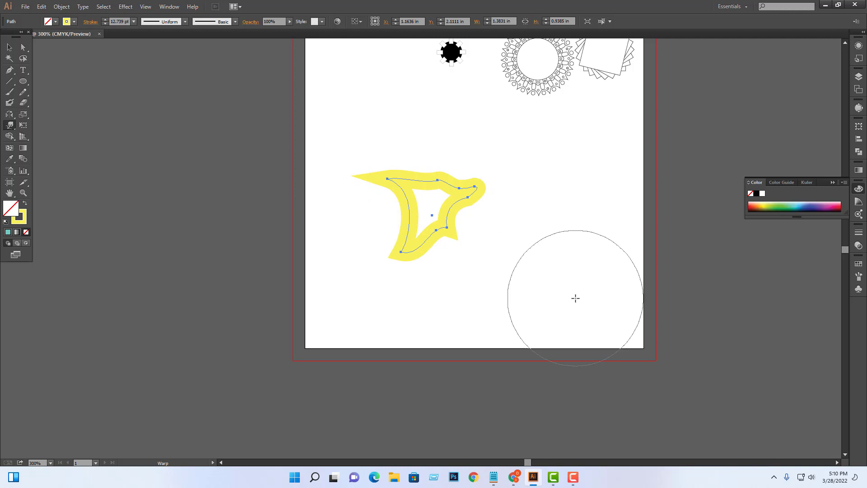
Step: Reshape the path into a rounded blob, then undo the warps back to a plain circle
key("ctrl")
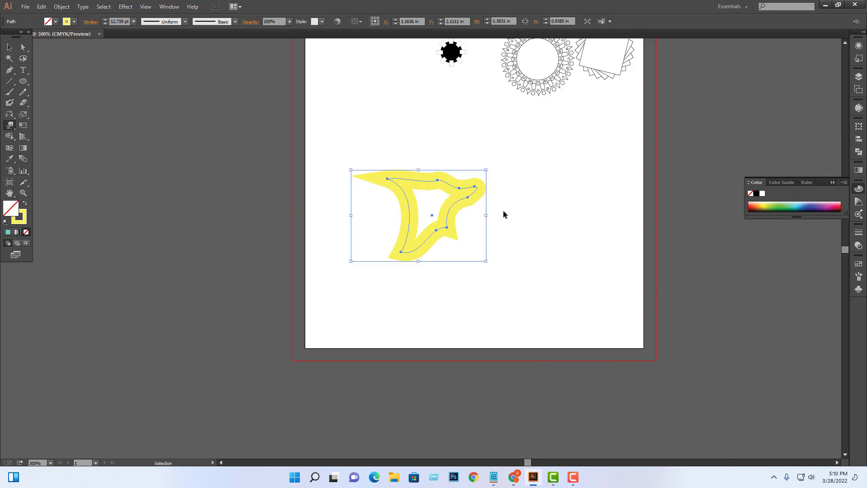
left_click_drag(503, 211, 494, 196)
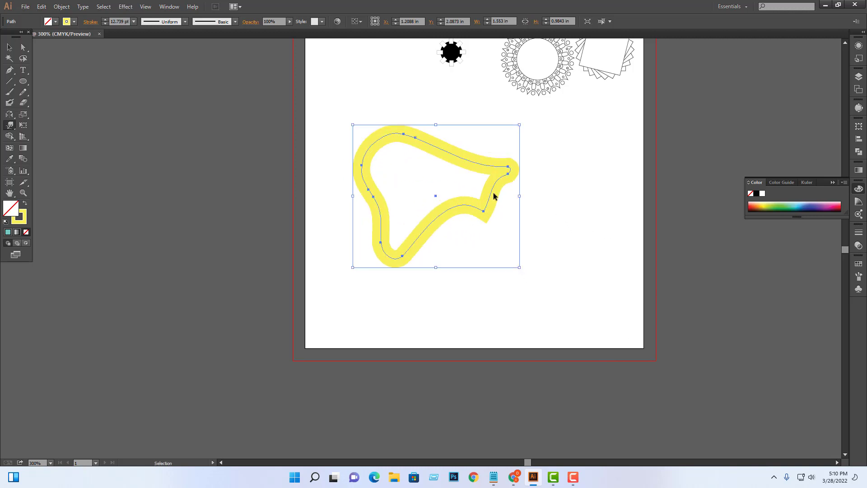
key("ctrl+z")
key("ctrl+z")
key("ctrl+z")
key("ctrl+z")
key("ctrl+z")
key("ctrl+z")
key("ctrl+z")
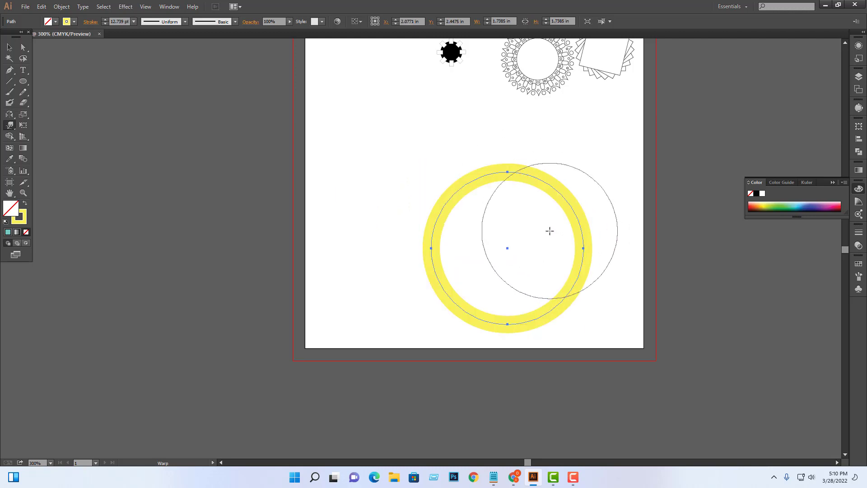
Step: Warp the circle's top into a hooked tail stretching toward the upper right
mouse_move(516, 177)
left_mouse_down()
mouse_move(511, 217)
mouse_move(513, 149)
mouse_move(625, 117)
left_mouse_up()
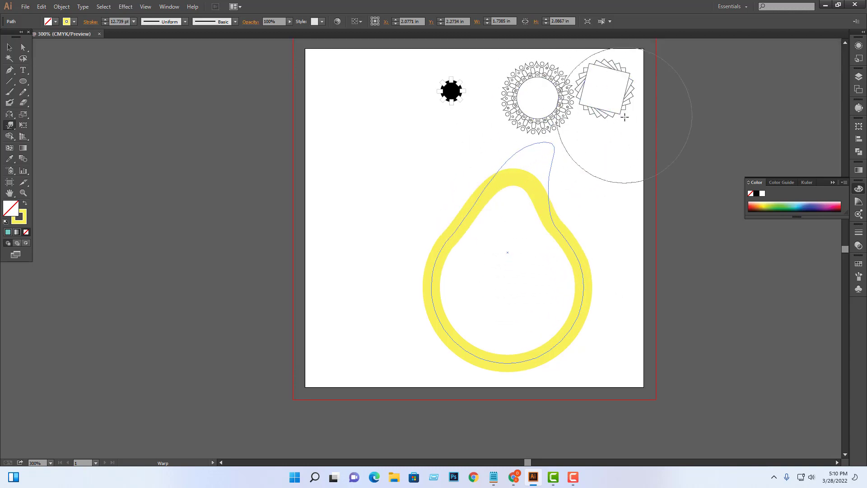
left_click_drag(501, 227, 623, 120)
left_click_drag(522, 194, 686, 124)
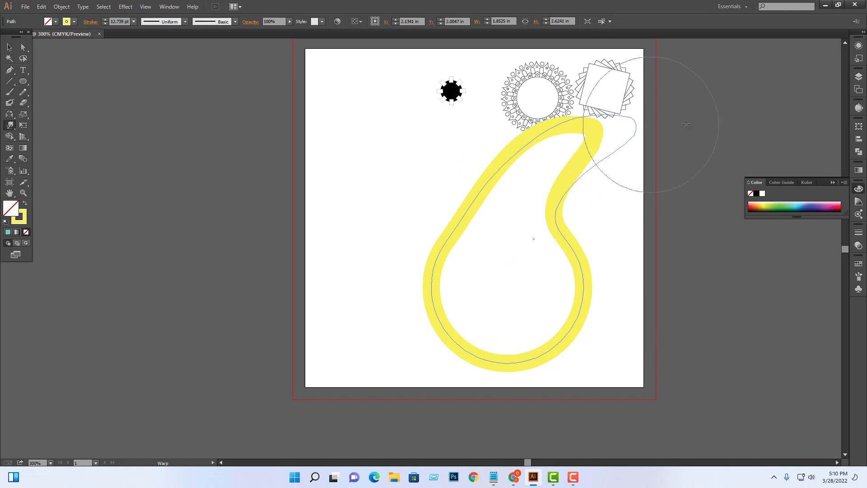
Step: Pull the ring's left side up-left into a rounded upper-left lobe
left_click_drag(499, 282, 348, 150)
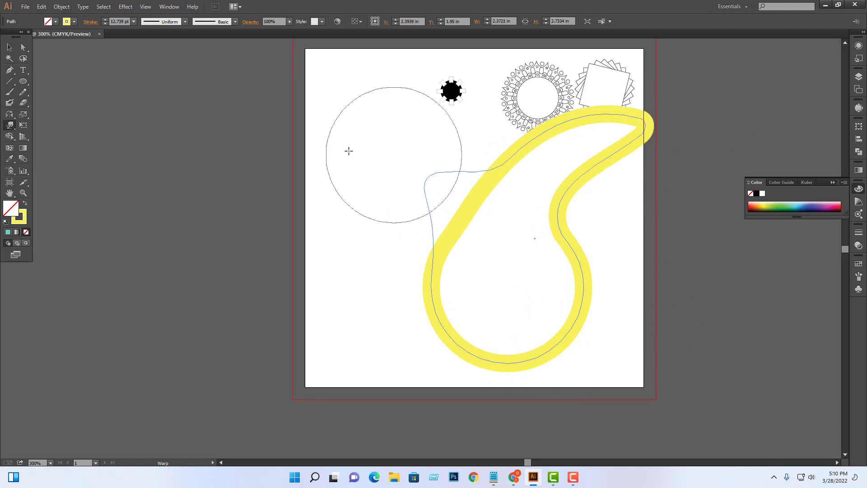
key("ctrl+z")
left_click_drag(475, 252, 329, 116)
left_click_drag(482, 215, 332, 79)
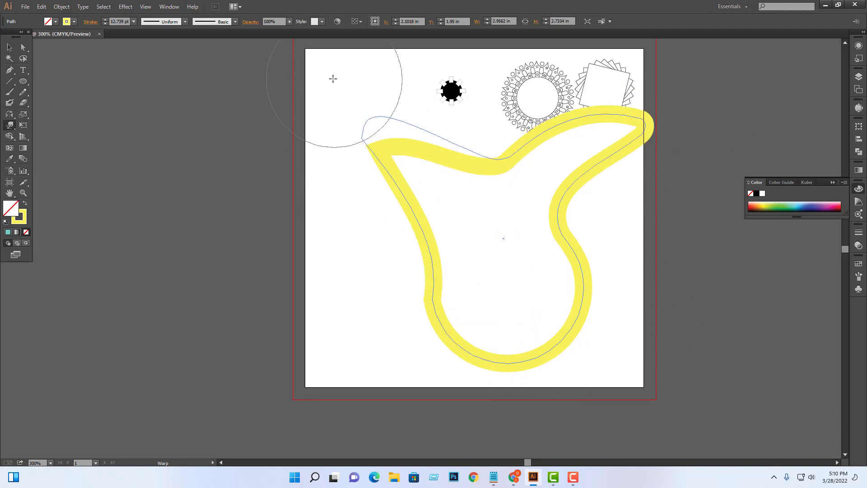
left_click_drag(426, 165, 357, 90)
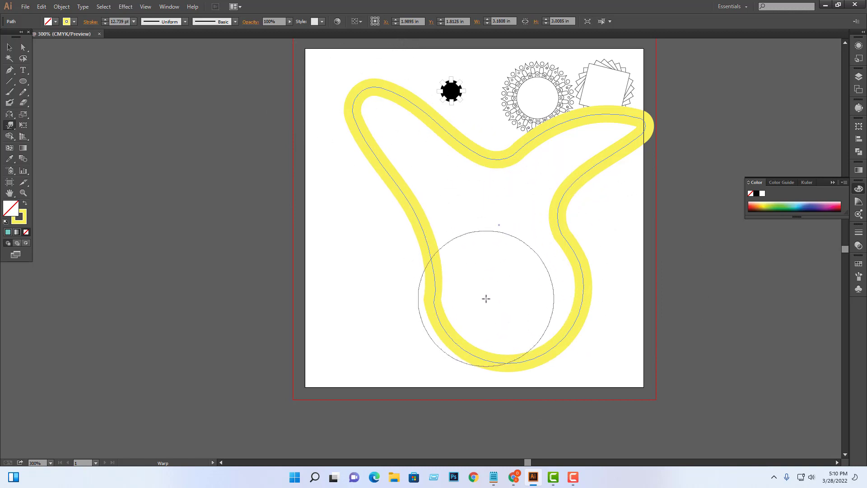
Step: Reshape the lower-left and right arms, then nudge the path slightly left and down
left_click_drag(486, 298, 500, 270)
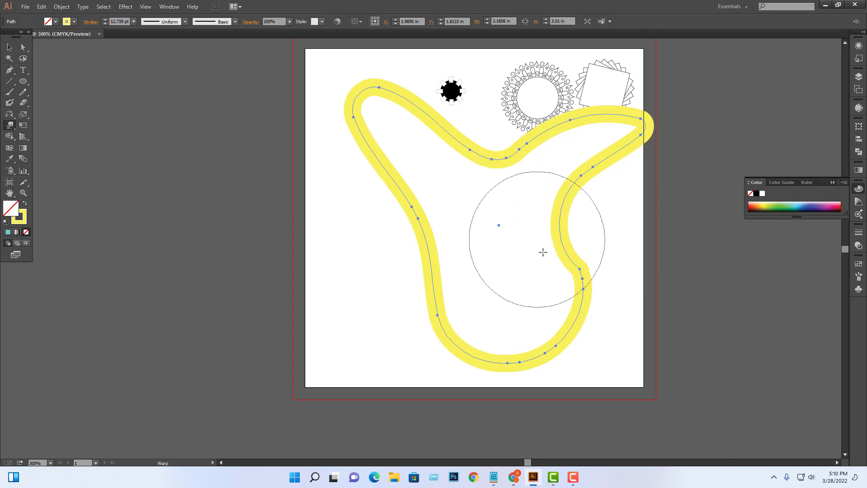
left_click_drag(567, 228, 592, 196)
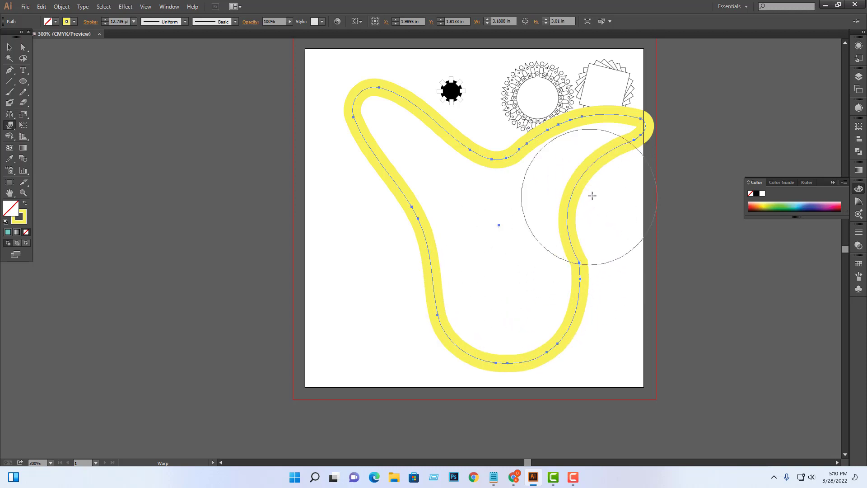
left_click_drag(577, 257, 584, 229)
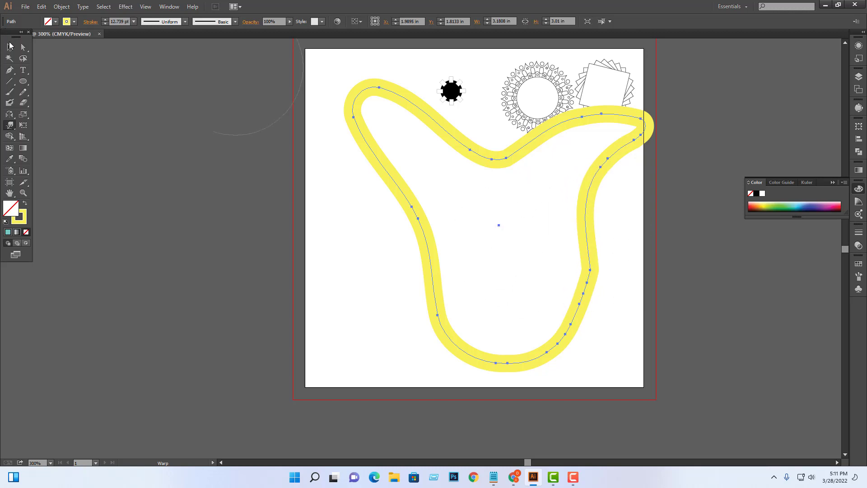
left_click(10, 46)
left_click_drag(589, 244, 573, 253)
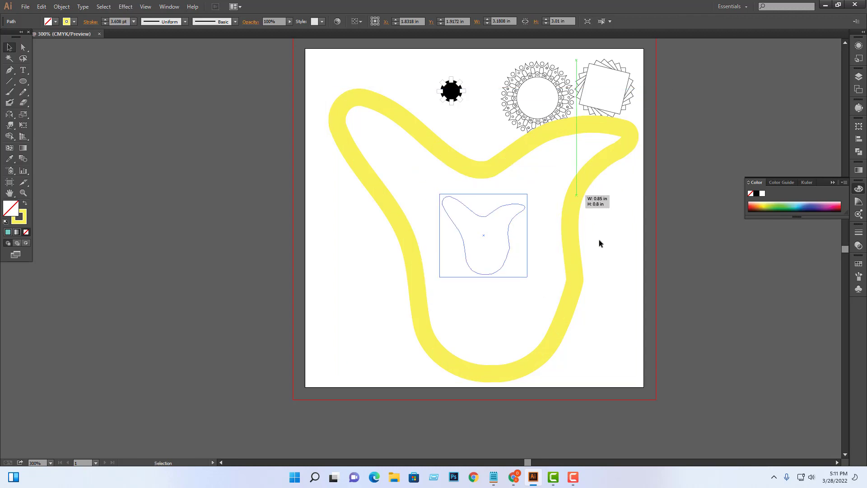
Step: Shrink the yellow path to a small size and reselect it
left_click_drag(639, 89, 599, 240)
left_click(559, 302)
left_click_drag(628, 346, 549, 294)
left_click(406, 222)
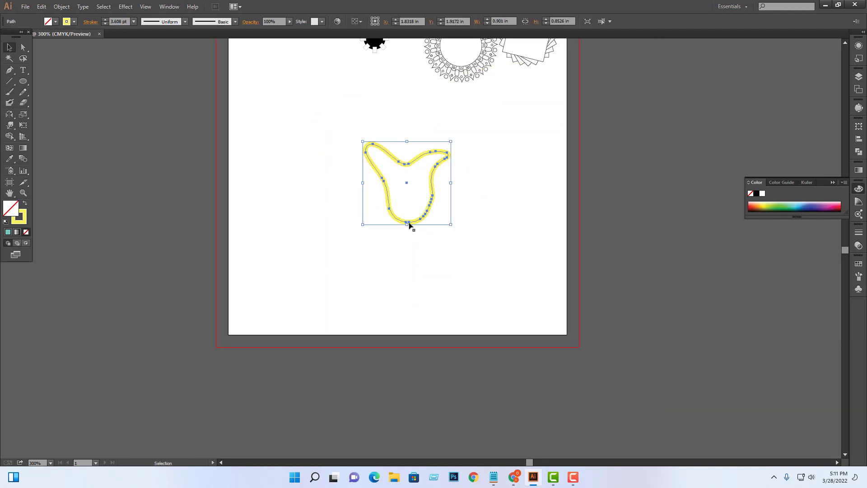
left_click(491, 299)
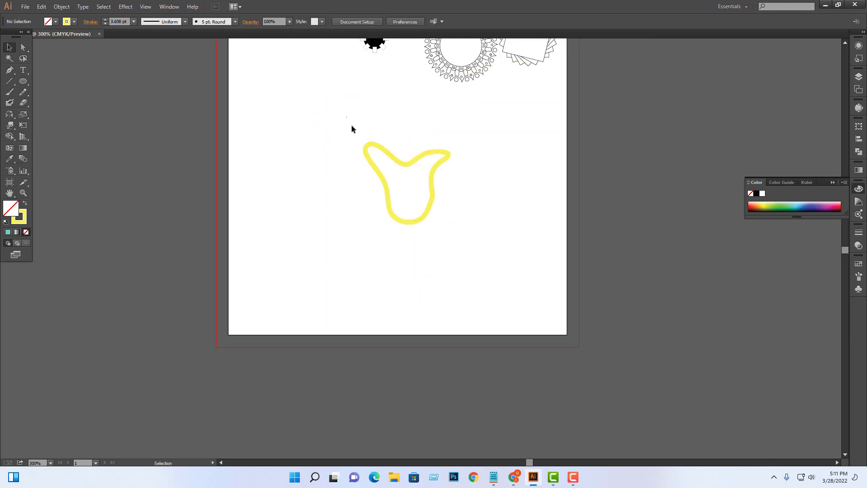
left_click_drag(351, 126, 478, 228)
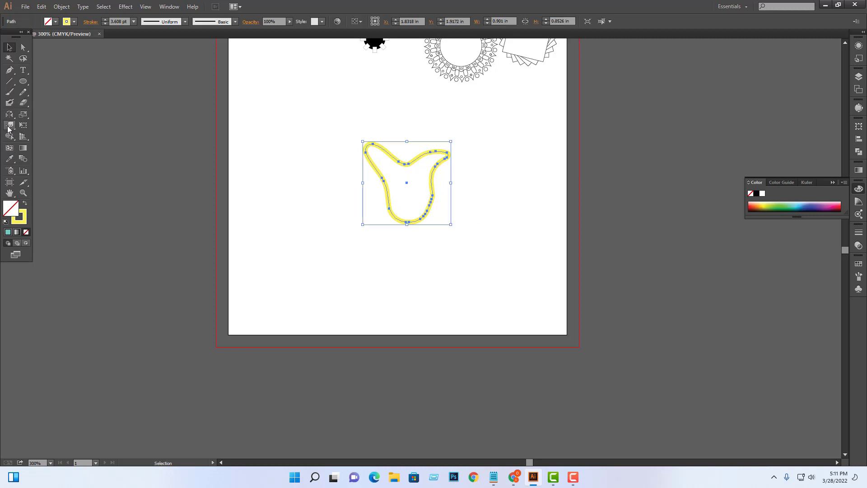
Step: Warp the path's upper-left lobe, top edge and left side outward into a sprawling shape
left_click(10, 127)
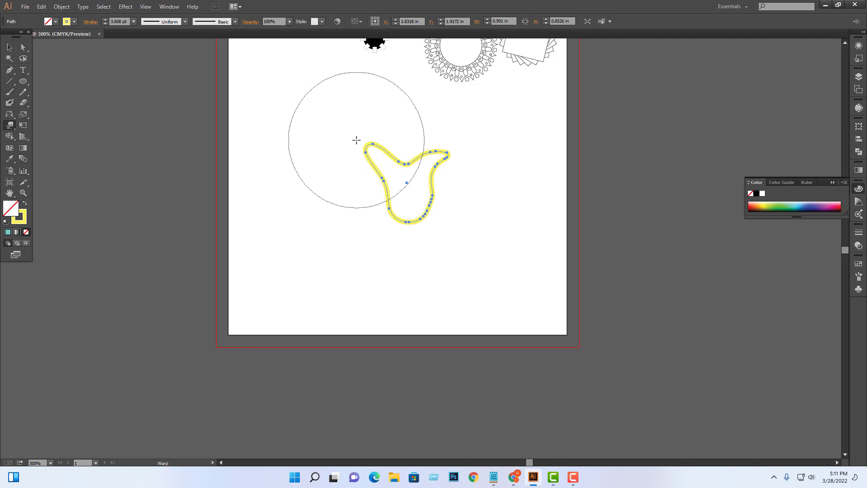
key("p")
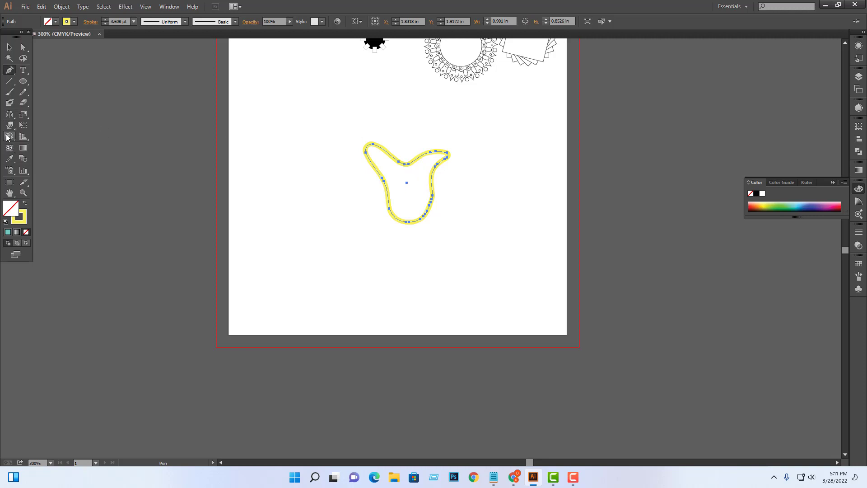
left_click(10, 125)
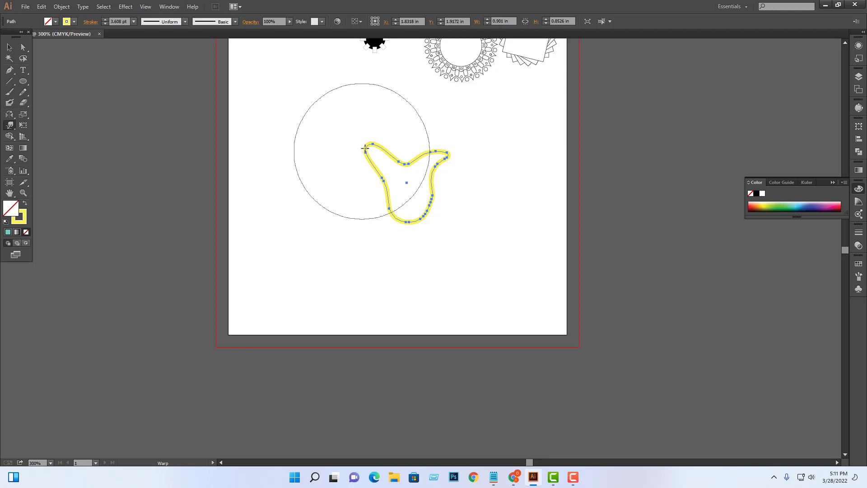
mouse_move(365, 148)
left_mouse_down()
mouse_move(374, 161)
mouse_move(373, 152)
left_mouse_up()
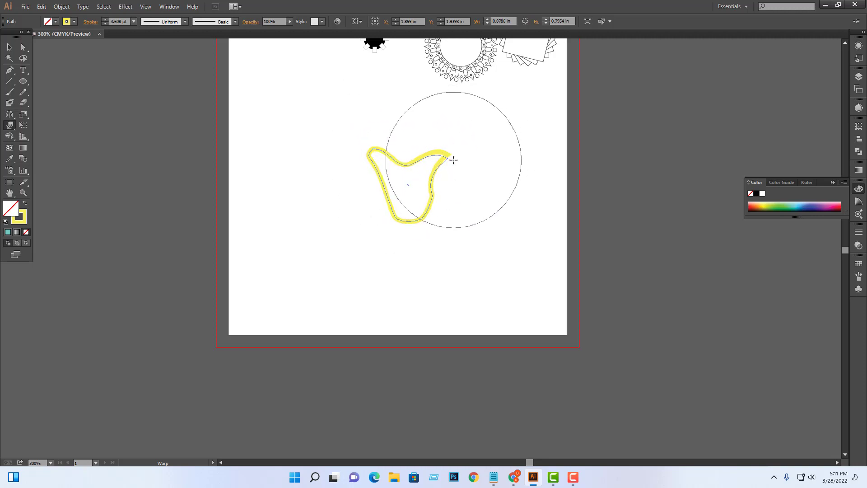
mouse_move(408, 219)
left_mouse_down()
mouse_move(407, 145)
mouse_move(411, 273)
left_mouse_up()
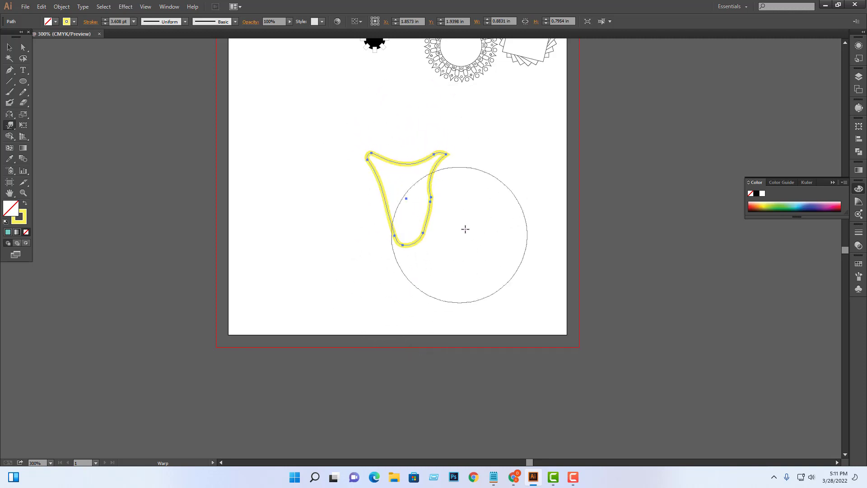
mouse_move(418, 143)
left_mouse_down()
mouse_move(409, 137)
mouse_move(411, 199)
mouse_move(532, 182)
mouse_move(306, 46)
left_mouse_up()
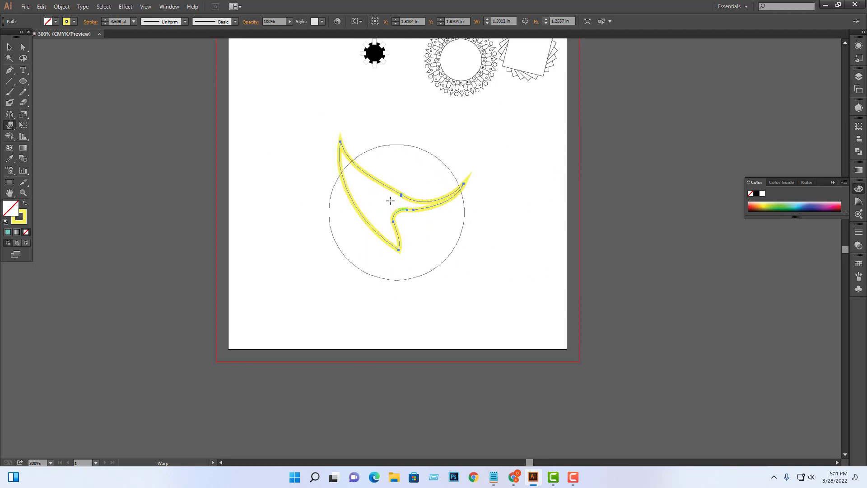
left_click_drag(390, 201, 572, 88)
left_click_drag(364, 194, 194, 270)
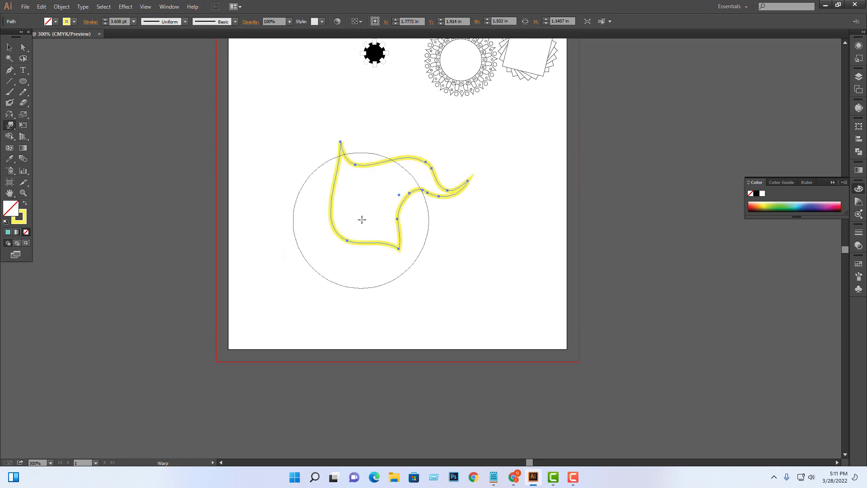
left_click_drag(362, 219, 212, 273)
Step: Stretch the right tail past the artboard, dip the lower edge, then delete the path
left_click_drag(320, 231, 325, 229)
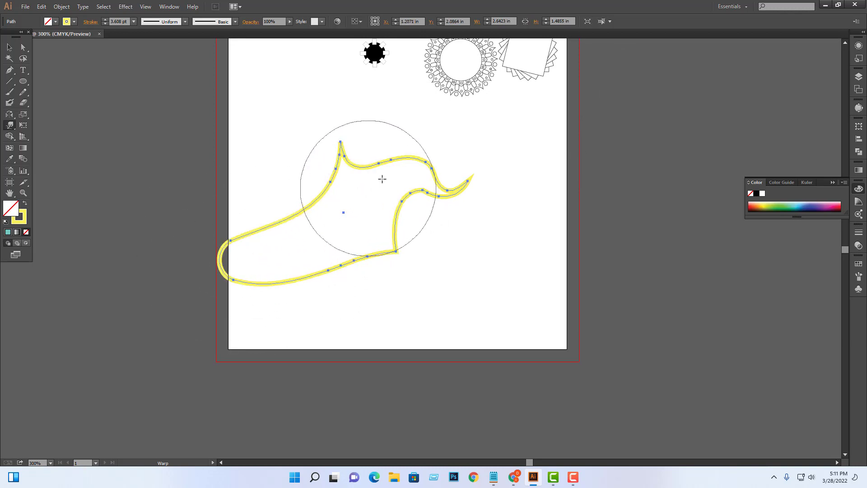
left_click_drag(469, 178, 583, 237)
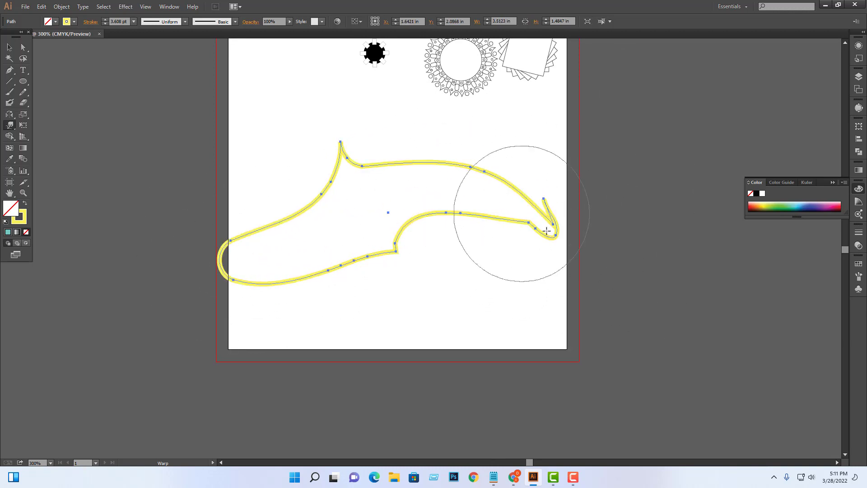
left_click_drag(507, 209, 669, 252)
mouse_move(378, 130)
left_mouse_down()
mouse_move(389, 169)
mouse_move(480, 192)
left_mouse_up()
key("ctrl+z")
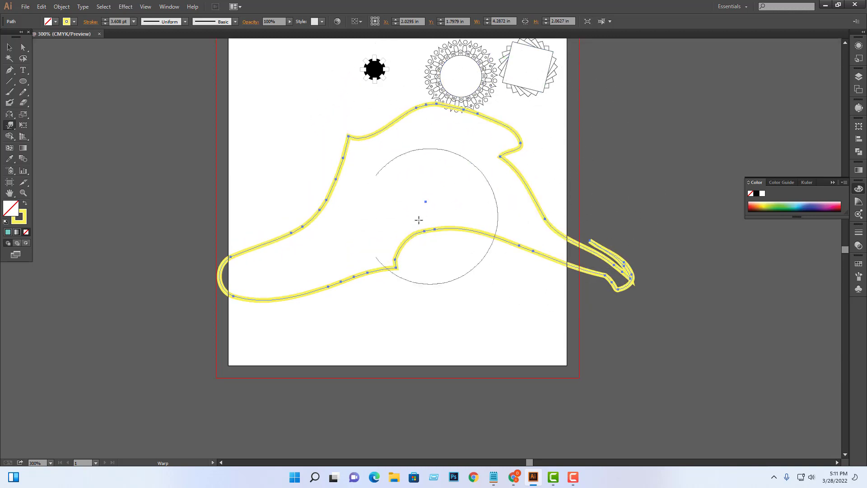
mouse_move(418, 219)
left_mouse_down()
mouse_move(456, 299)
mouse_move(734, 316)
left_mouse_up()
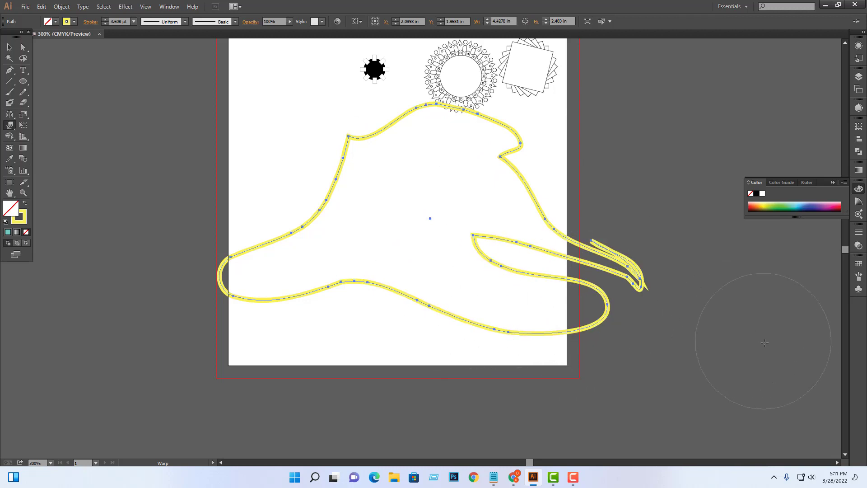
left_click(9, 47)
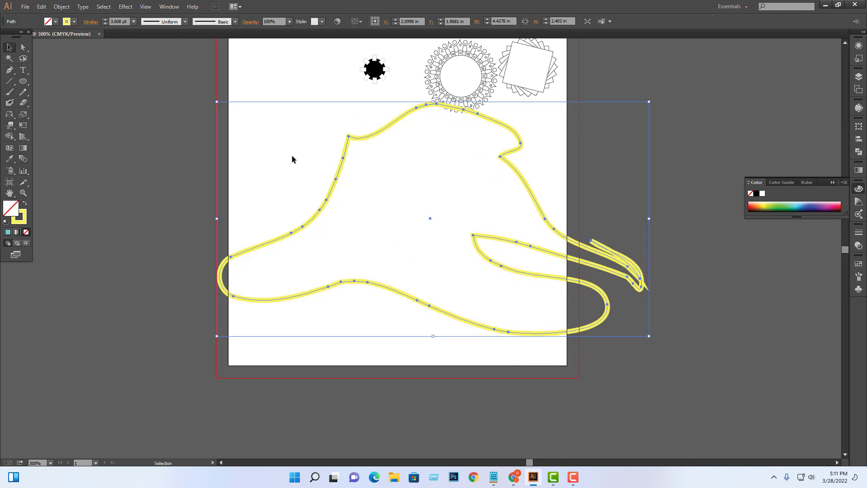
key("Delete")
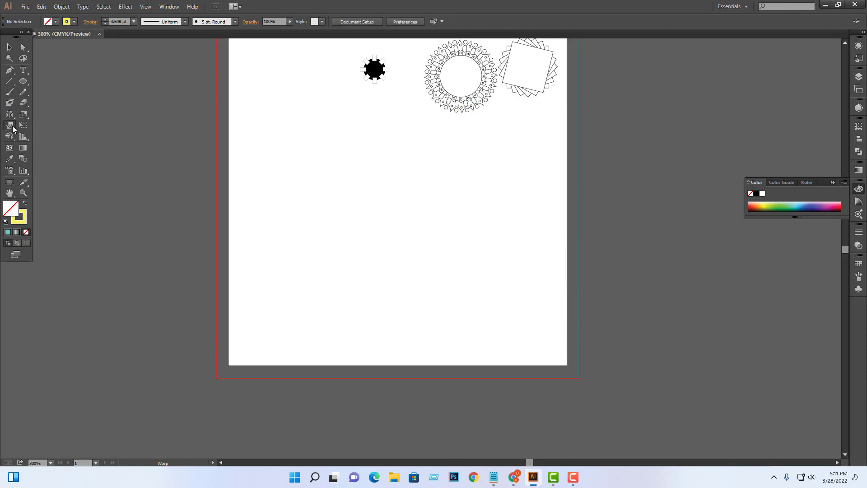
Step: Draw a new yellow two-anchor curve with the Pen tool, removing its end anchor's outer handle
mouse_move(13, 125)
left_mouse_down()
mouse_move(36, 126)
mouse_move(64, 148)
left_mouse_up()
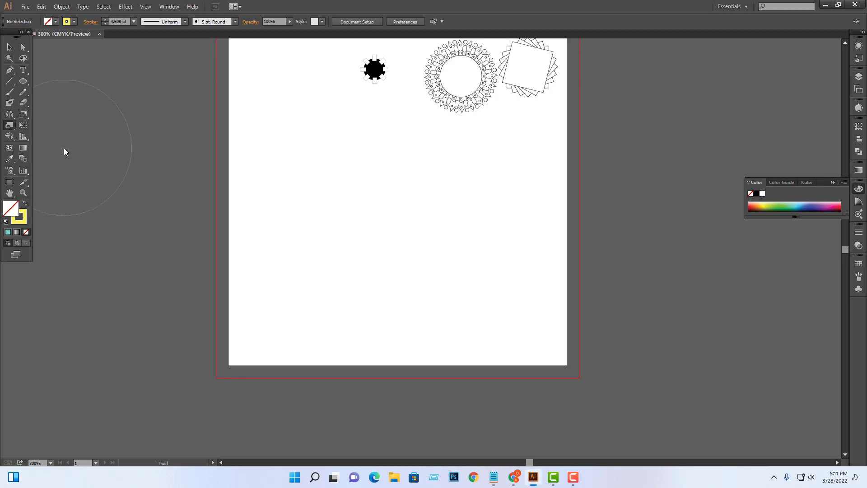
left_click(9, 70)
left_click(326, 238)
left_click_drag(447, 178, 561, 192)
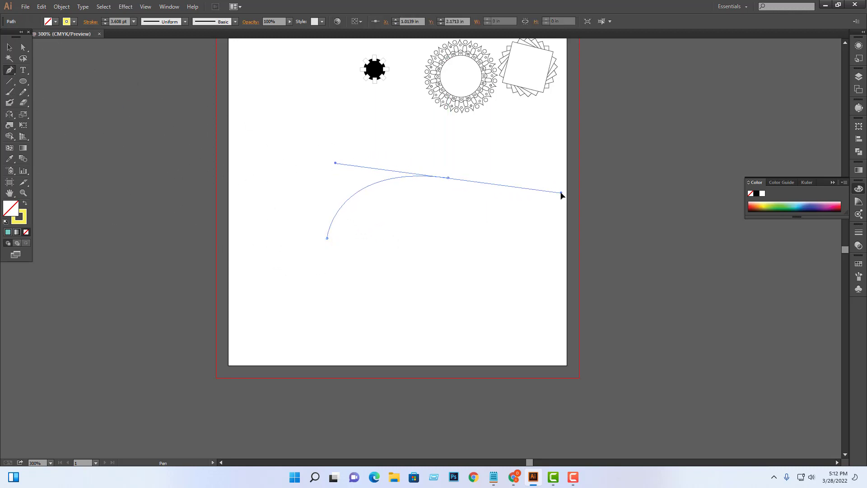
left_click(448, 178, "alt")
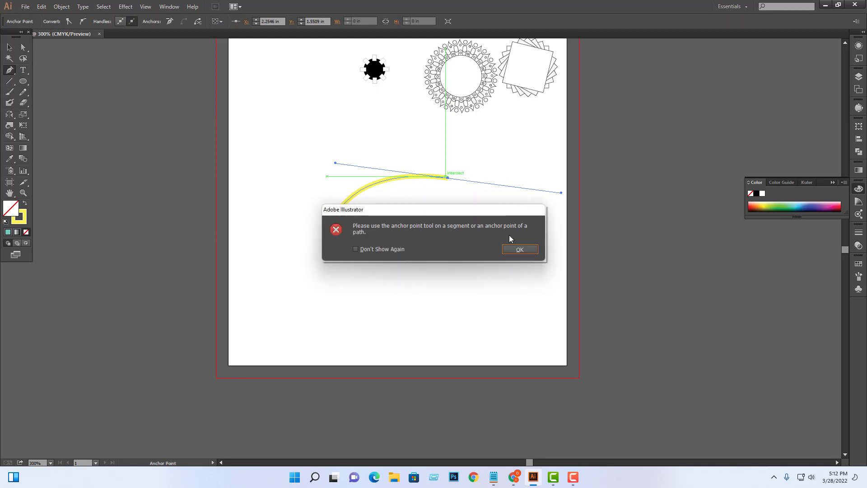
left_click(517, 248)
left_click(448, 178)
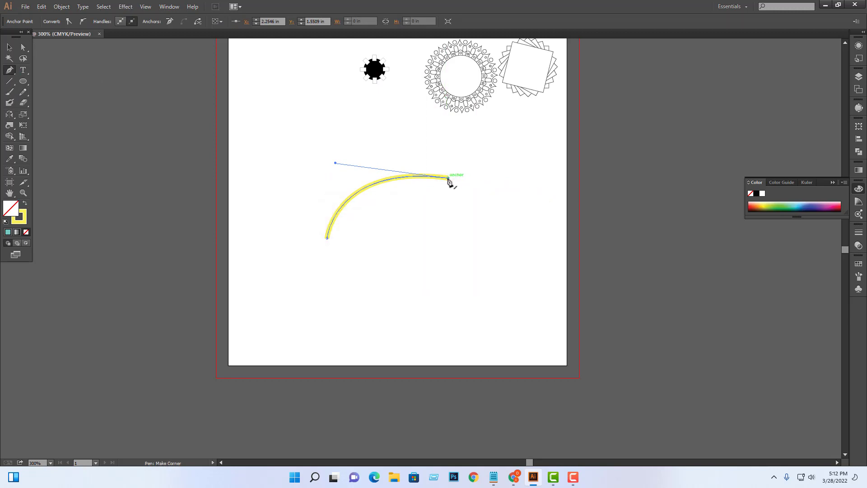
Step: Twirl the curve into a tight spiral and move it down and to the right
left_click(9, 125)
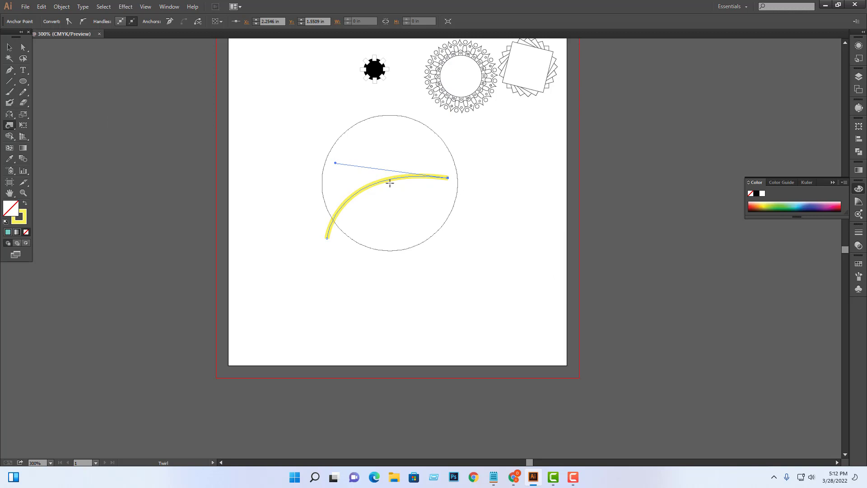
left_click_drag(389, 183, 383, 182)
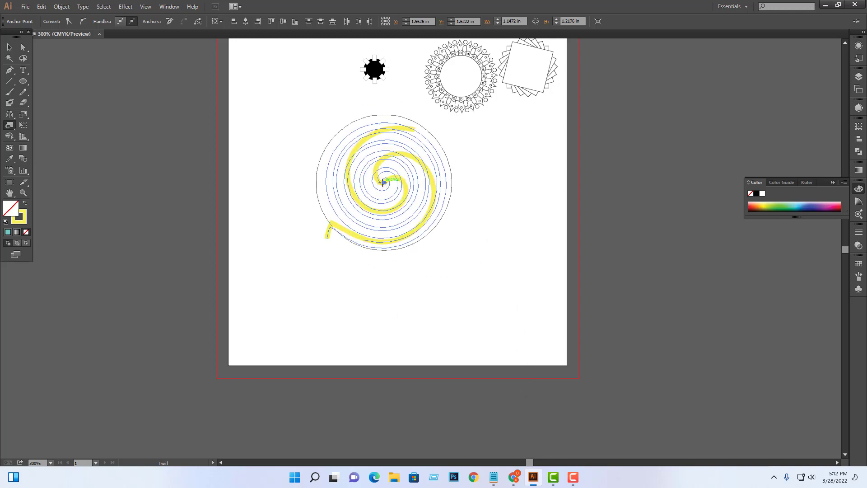
left_click_drag(383, 182, 383, 182)
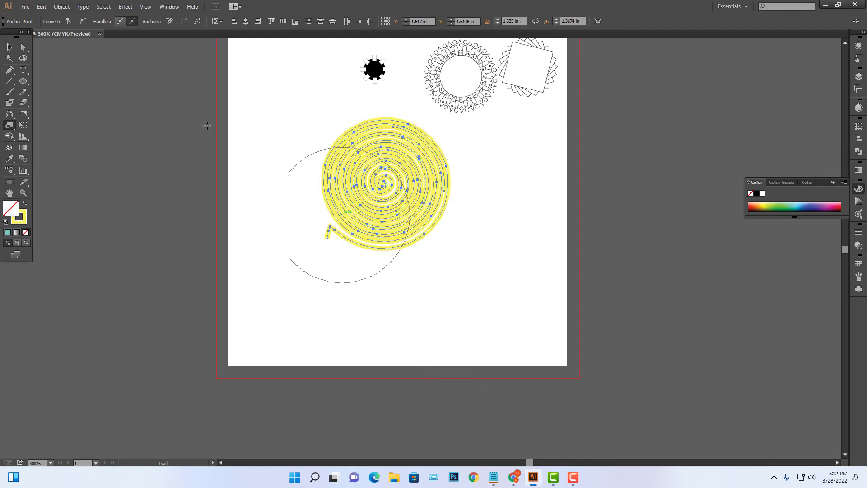
left_click(9, 47)
left_click(527, 292)
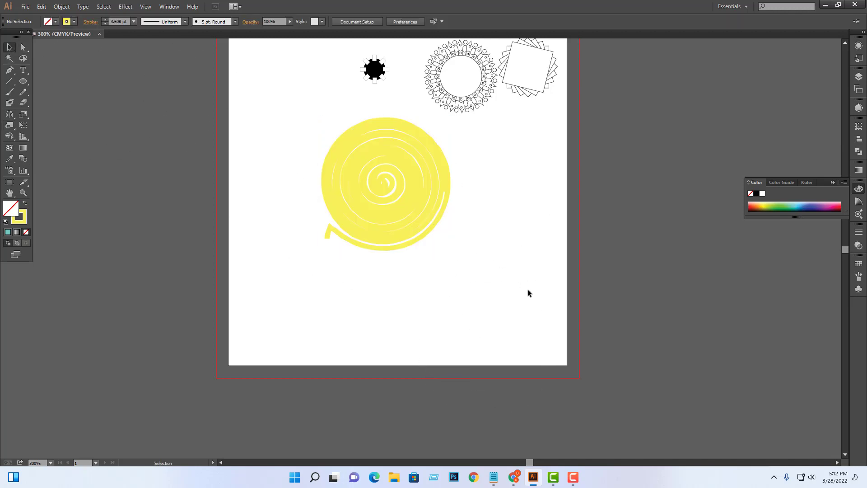
left_click_drag(400, 192, 441, 273)
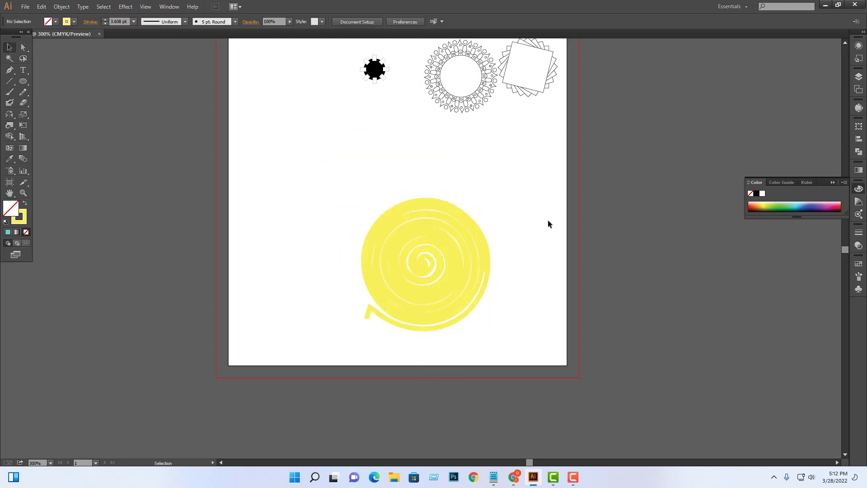
Step: Zoom in to inspect the spiral, then select and delete it
key("ctrl+plus")
key("ctrl+plus")
key("ctrl+plus")
key("ctrl+plus")
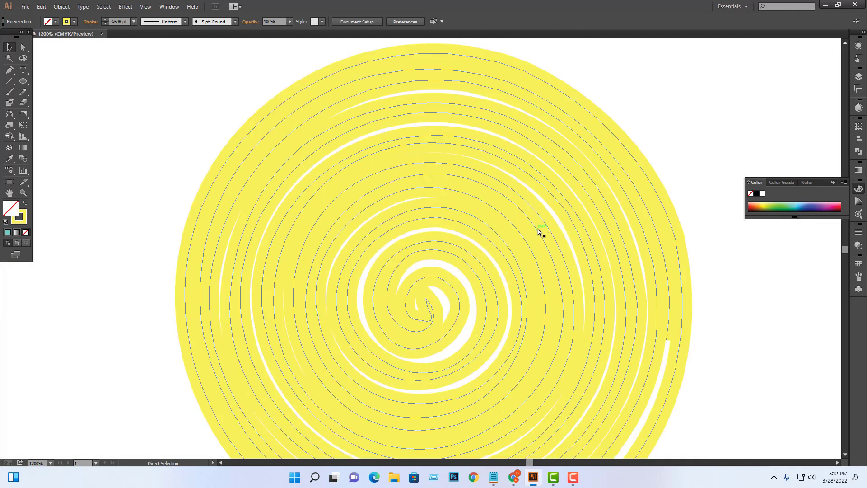
key("ctrl+minus")
key("ctrl+minus")
key("ctrl+minus")
left_click(469, 239)
key("Delete")
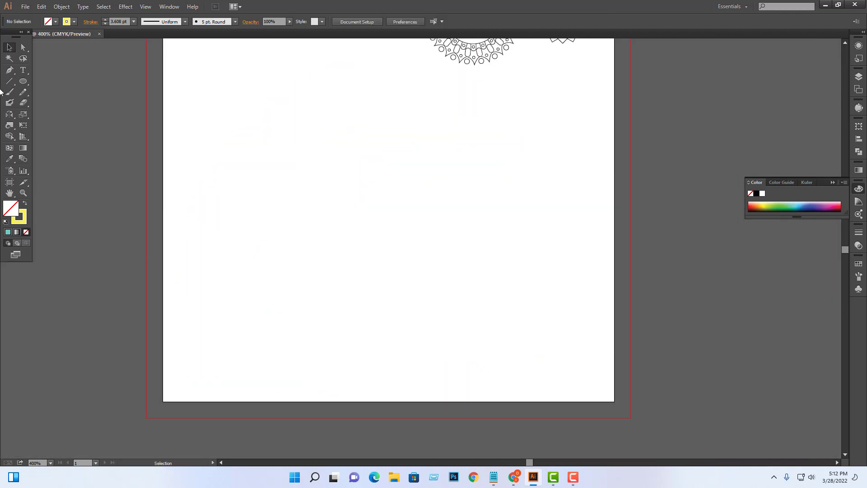
Step: Draw a square near the artboard centre and twirl its top-left and top-right corners into spirals
left_click(23, 81)
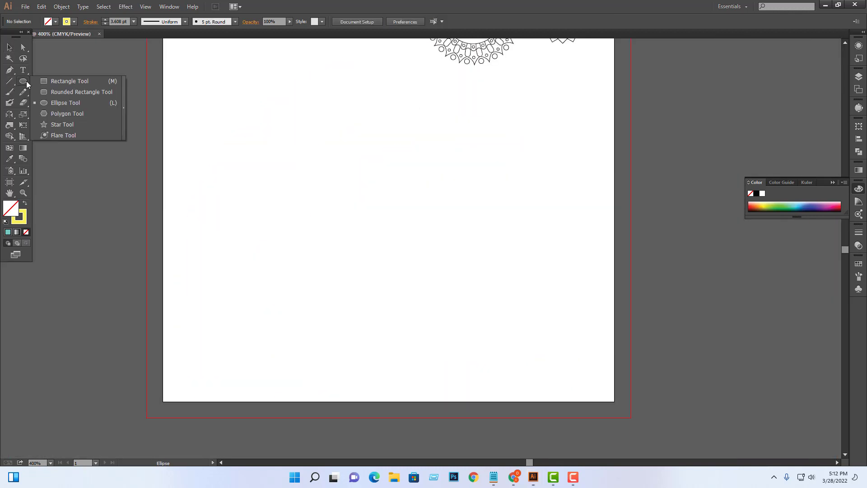
left_click(50, 84)
left_click_drag(334, 155, 509, 329)
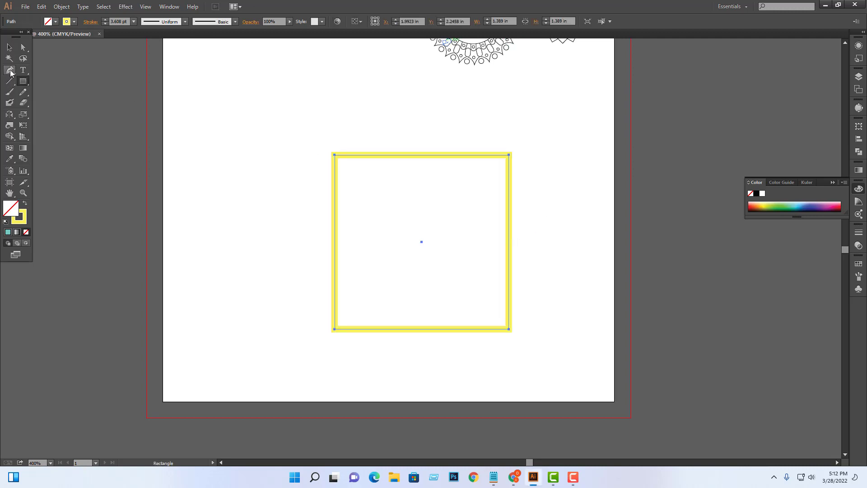
left_click(8, 129)
left_click_drag(334, 154, 334, 155)
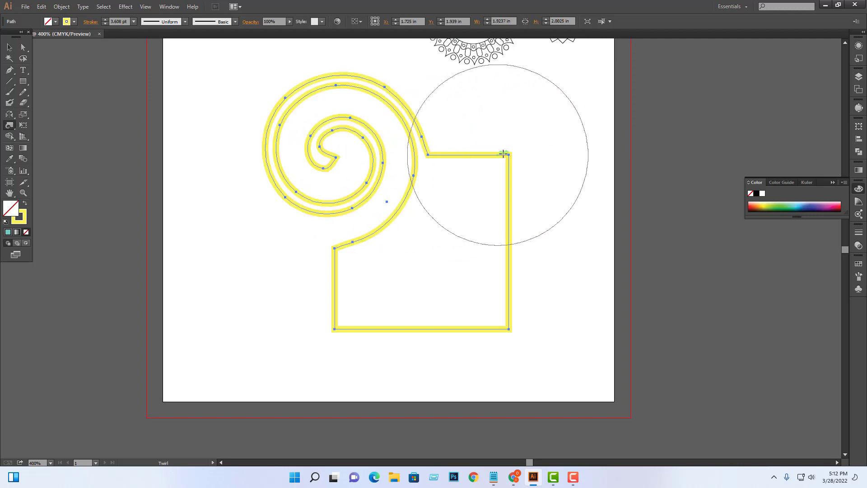
left_click_drag(509, 155, 508, 154)
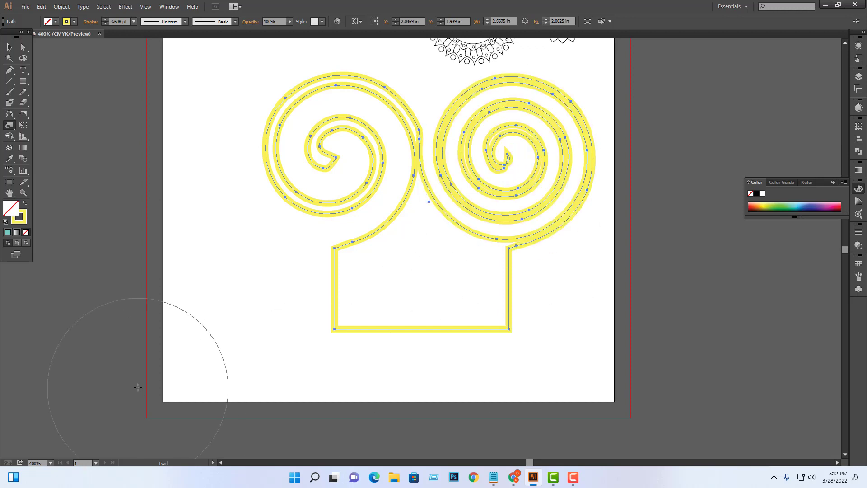
Step: Shrink the twirled shape to about a quarter size, then select and delete it
left_click(10, 46)
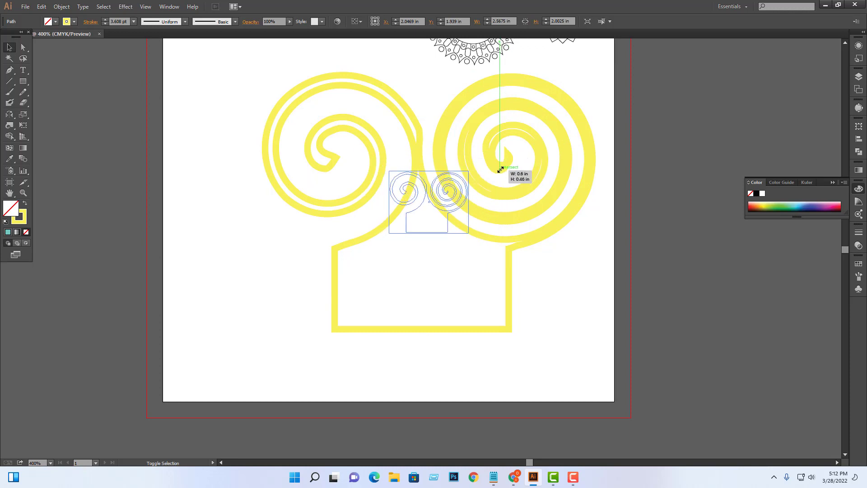
left_click_drag(596, 72, 470, 171)
left_click(552, 145)
left_click_drag(453, 271, 245, 276)
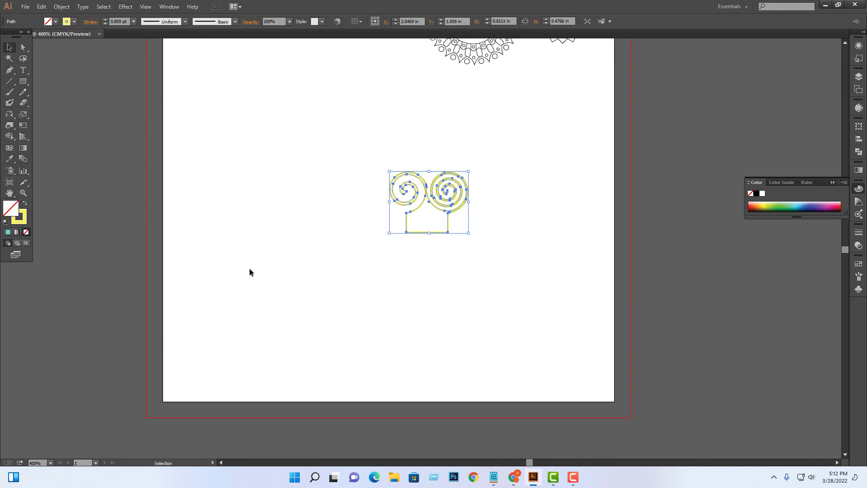
key("Delete")
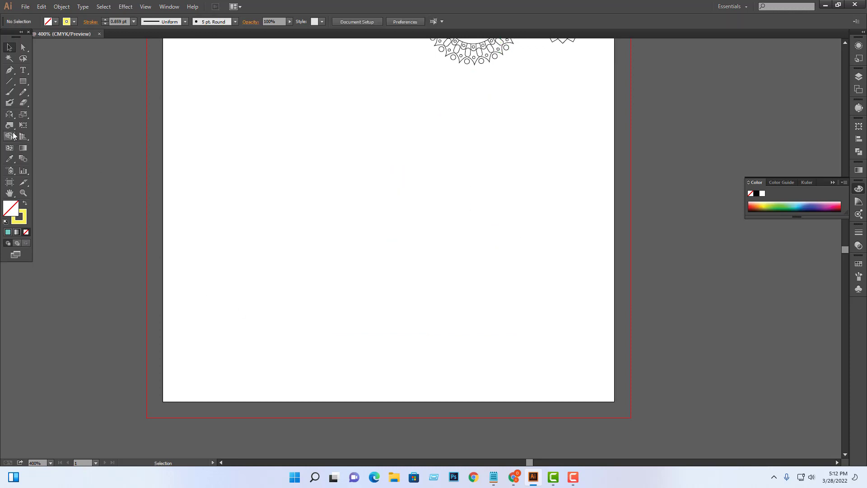
Step: Draw a wide rectangle across the artboard, ready for the Pucker tool
left_click_drag(9, 125, 68, 153)
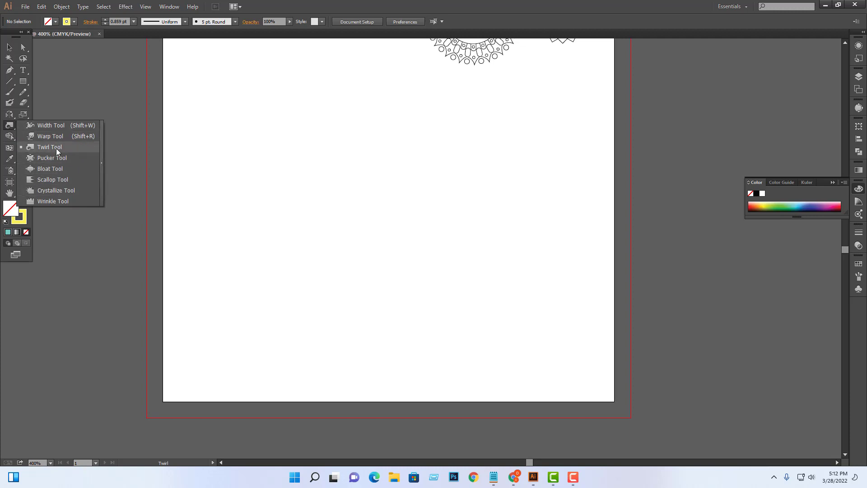
left_click(68, 160)
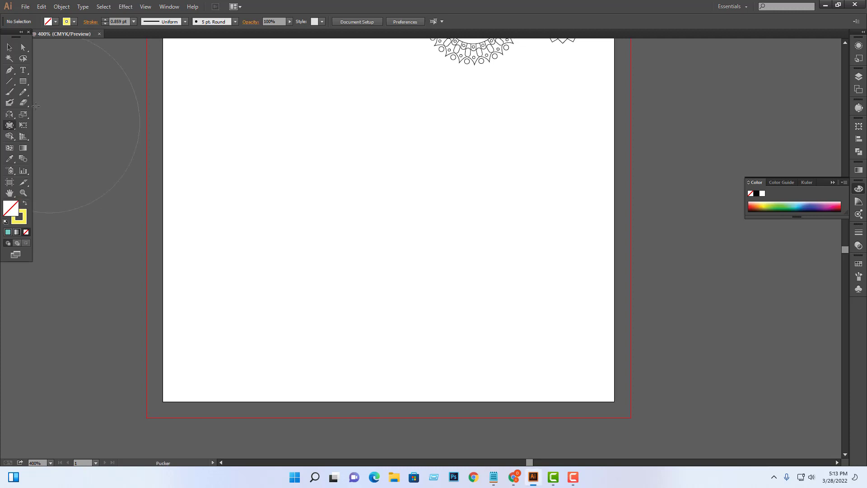
left_click(22, 81)
mouse_move(253, 118)
left_mouse_down()
mouse_move(501, 220)
mouse_move(548, 258)
left_mouse_up()
Step: Pucker the rectangle's top and bottom edges inward, undoing the deeper attempts
left_click(10, 126)
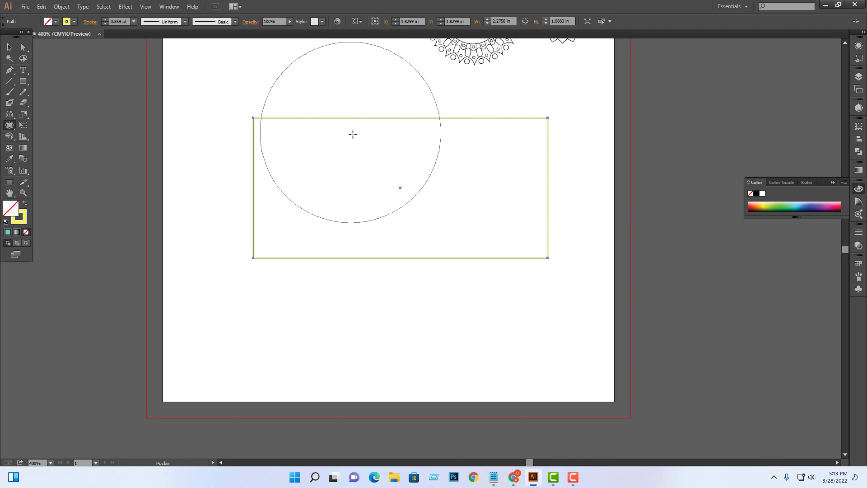
left_click_drag(368, 118, 368, 210)
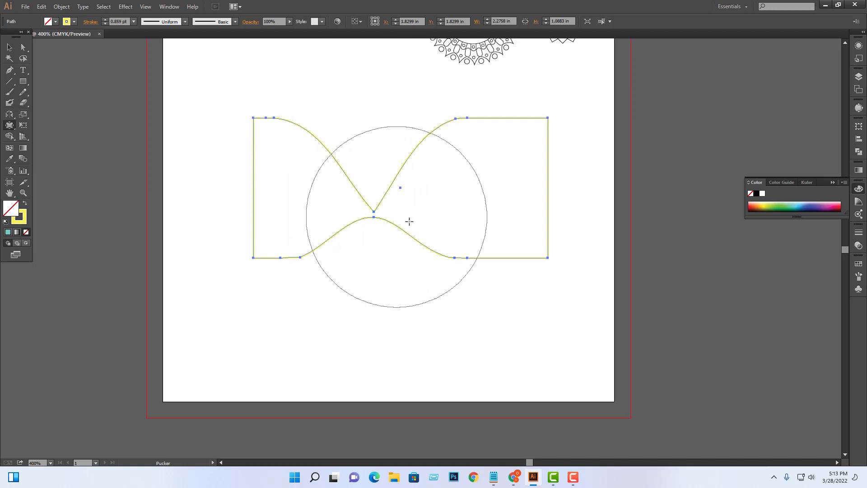
key("ctrl+z")
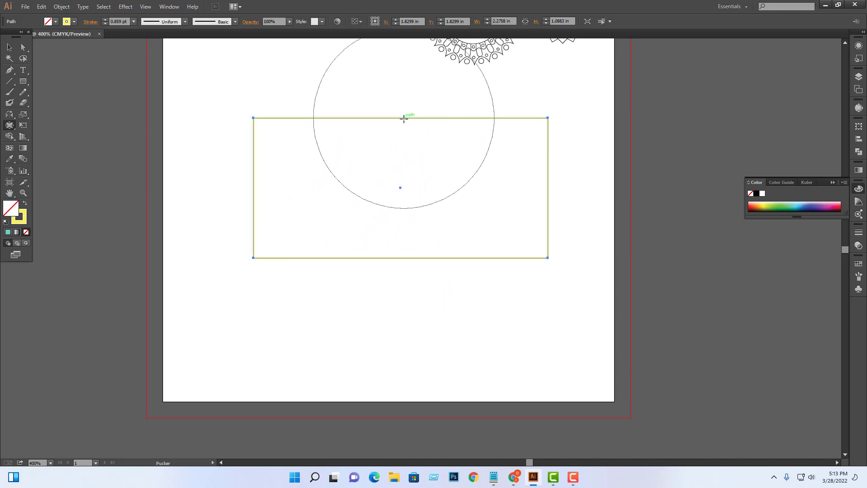
mouse_move(403, 118)
left_mouse_down()
mouse_move(401, 170)
mouse_move(387, 149)
left_mouse_up()
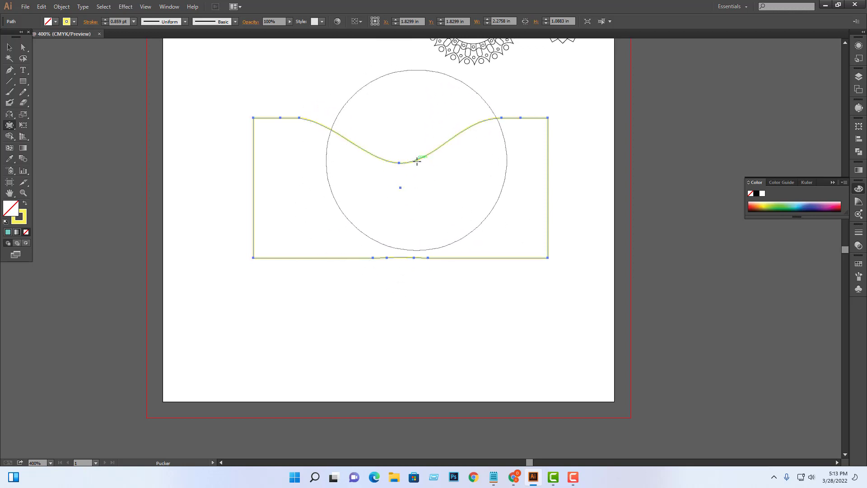
left_click_drag(401, 255, 399, 213)
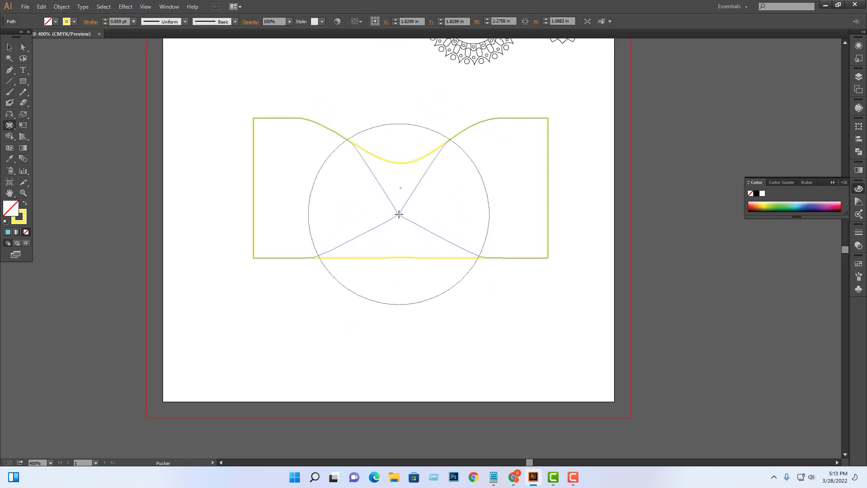
key("ctrl+z")
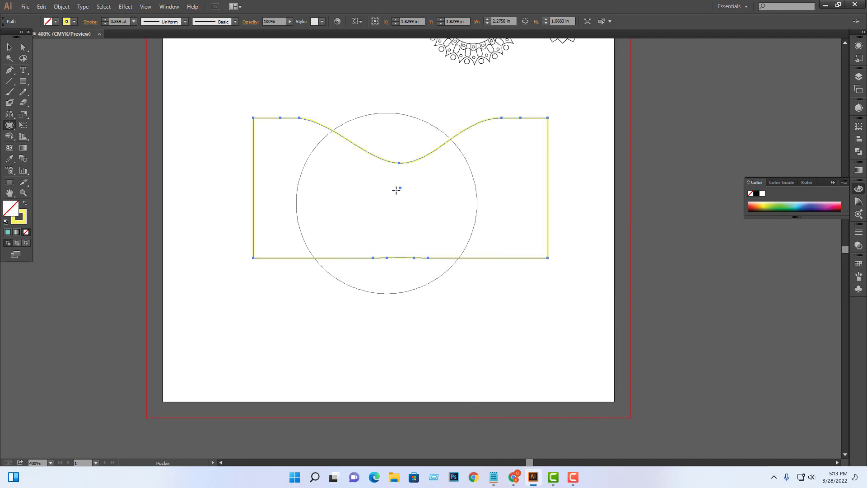
key("v")
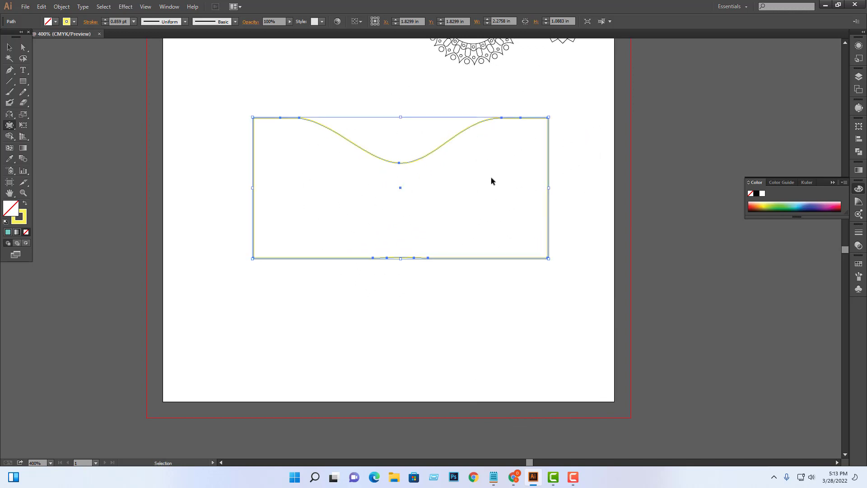
key("ctrl+minus")
key("ctrl+minus")
key("ctrl+minus")
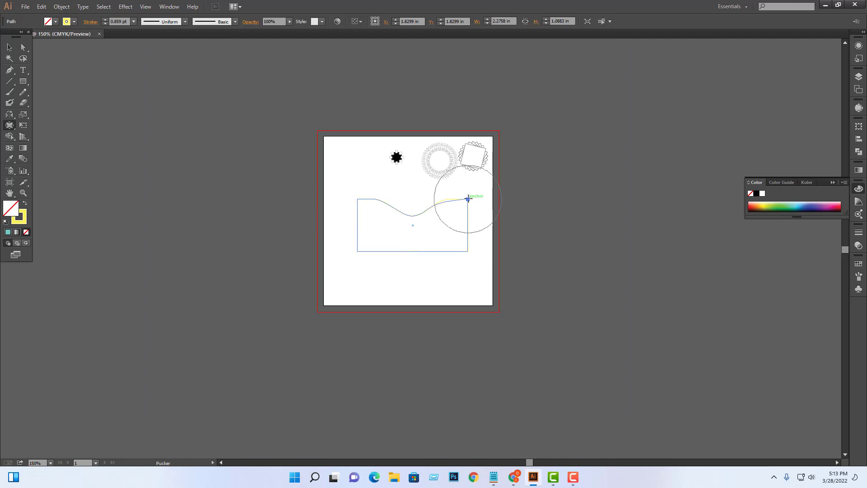
Step: Pull and stretch more of the path with the Pucker brush, then select and delete it
left_click_drag(468, 199, 436, 231)
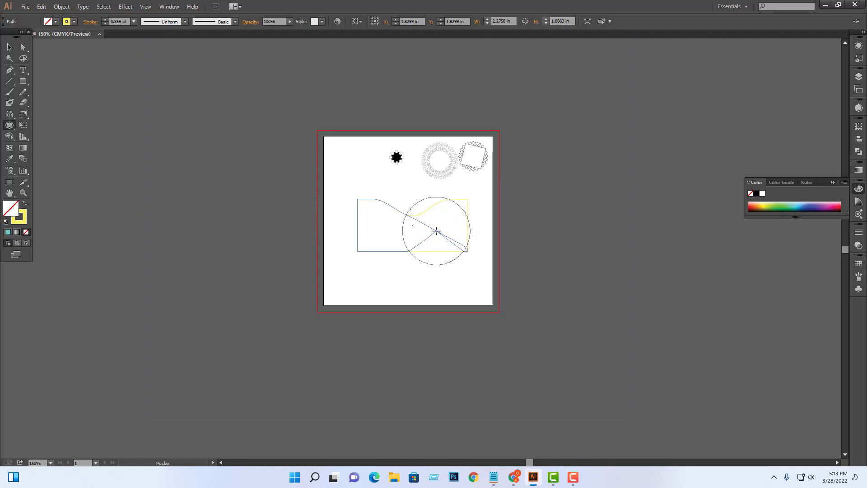
left_click_drag(436, 230, 509, 186)
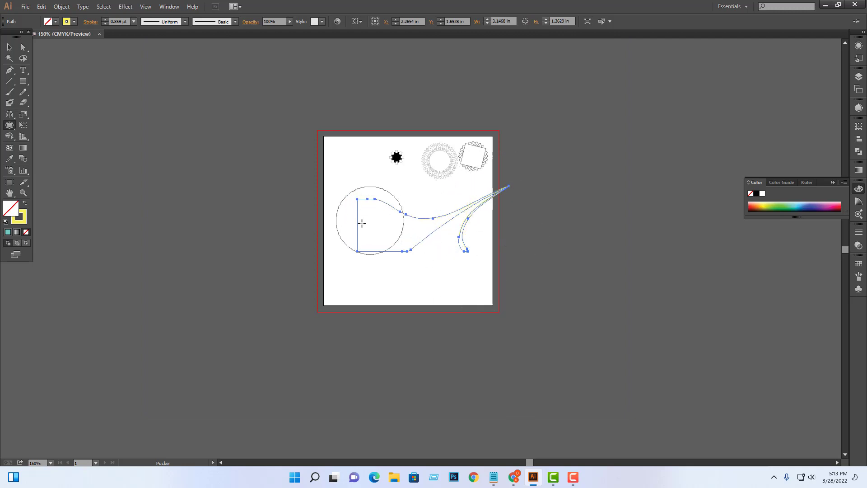
mouse_move(362, 223)
left_mouse_down()
mouse_move(387, 242)
mouse_move(470, 194)
mouse_move(340, 258)
left_mouse_up()
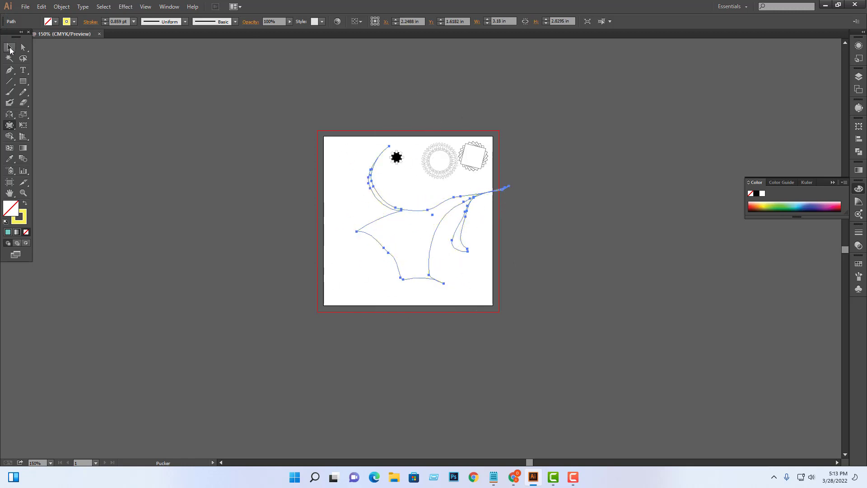
left_click(10, 48)
left_click_drag(274, 221, 538, 293)
key("Delete")
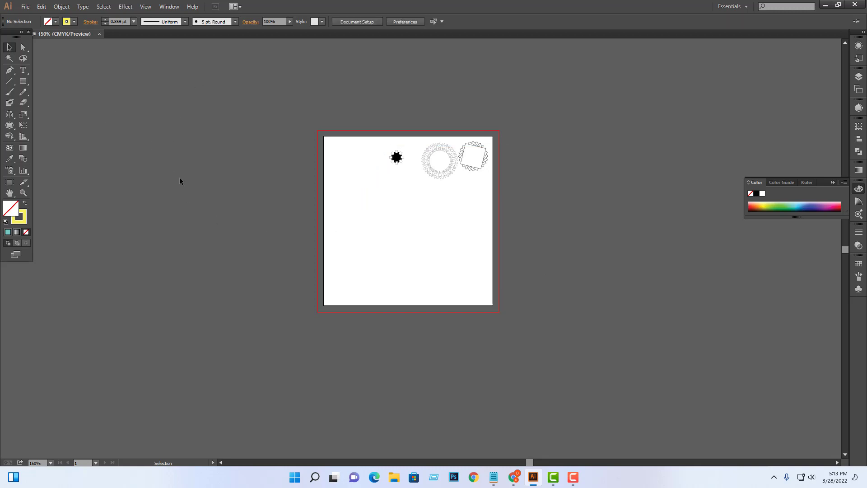
Step: Pan the artboard to the window centre and zoom in to about 300%
key("ctrl+plus")
left_click_drag(196, 170, 224, 187)
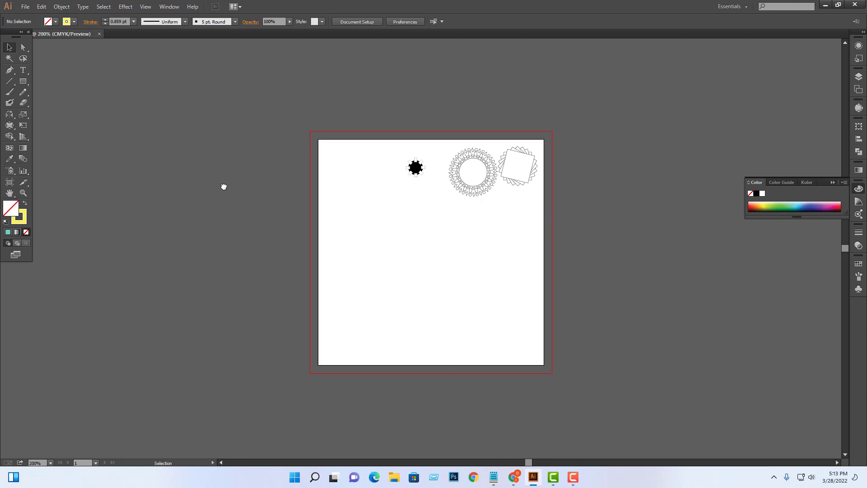
key("ctrl+plus")
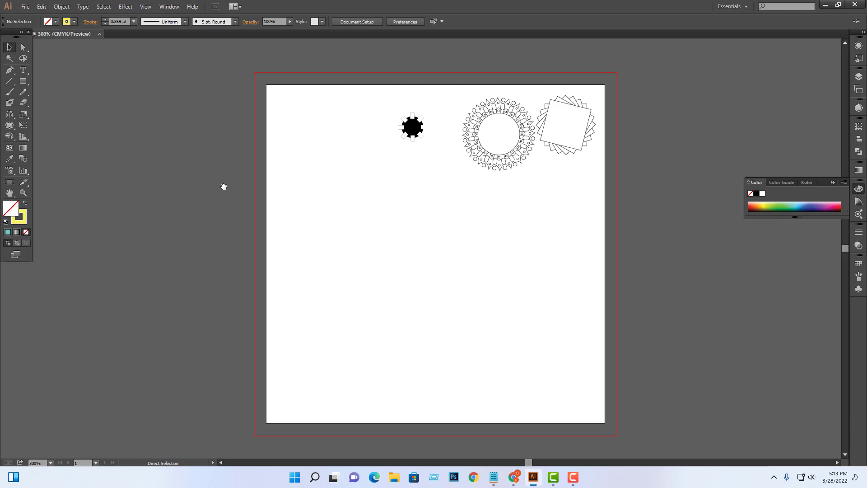
key("ctrl+plus")
key("ctrl+minus")
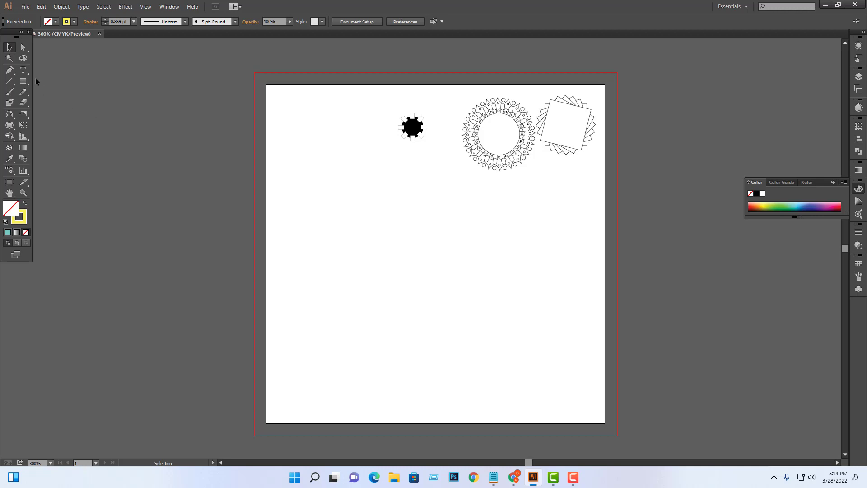
Step: Draw a square, swap it to a yellow fill with no stroke, and scale it down
left_click(23, 81)
left_click_drag(326, 207, 462, 343)
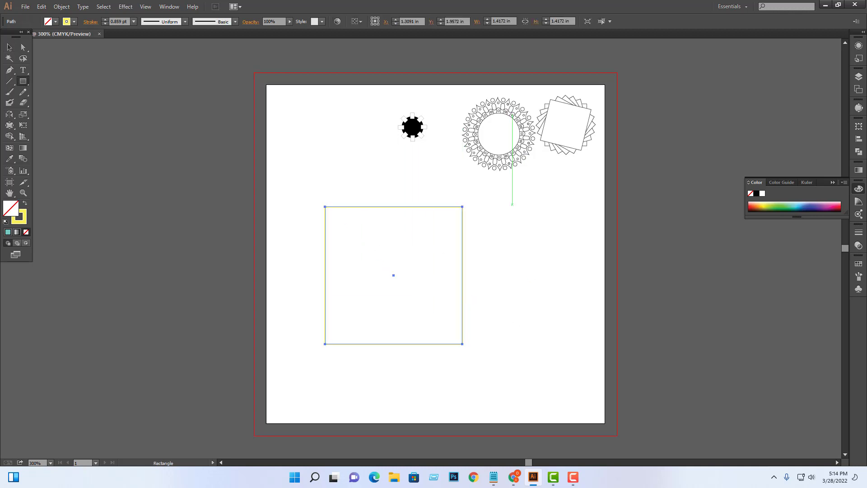
left_click(11, 47)
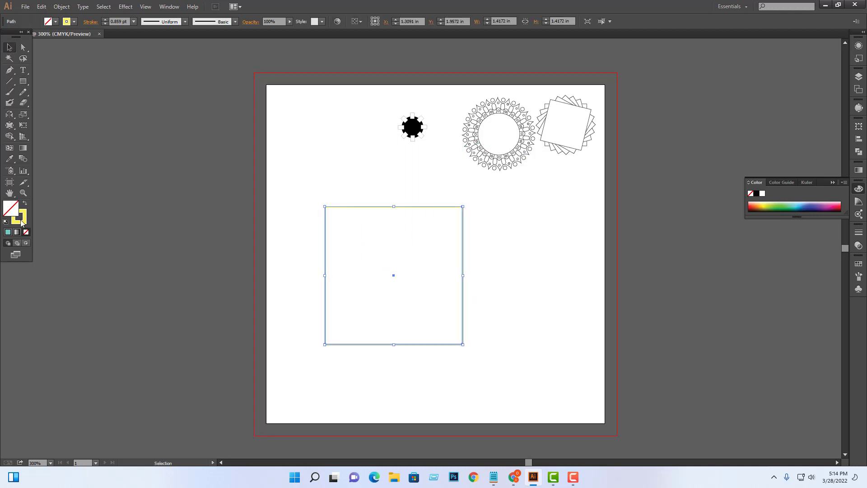
key("shift+x")
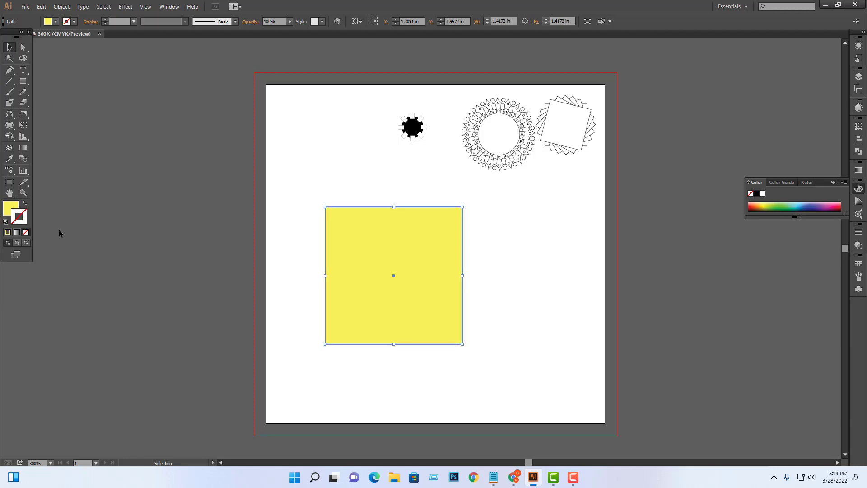
left_click_drag(425, 293, 425, 255)
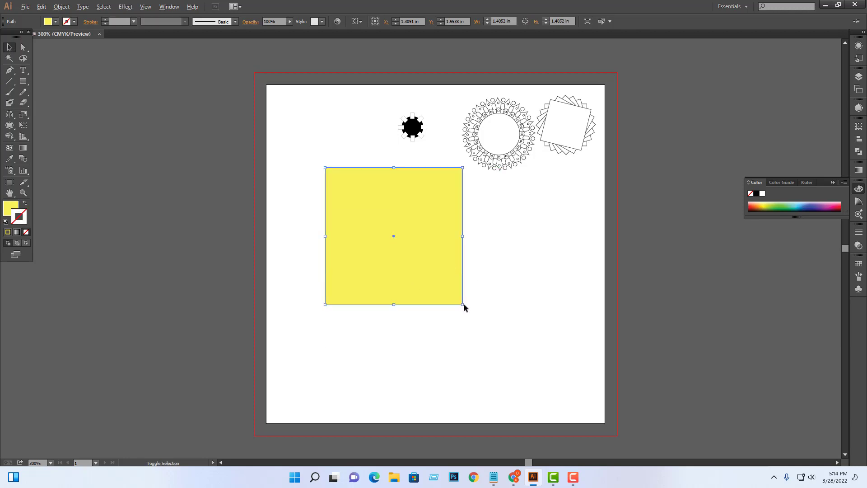
mouse_move(462, 305)
left_mouse_down()
mouse_move(425, 265)
mouse_move(391, 262)
left_mouse_up()
left_click(465, 245)
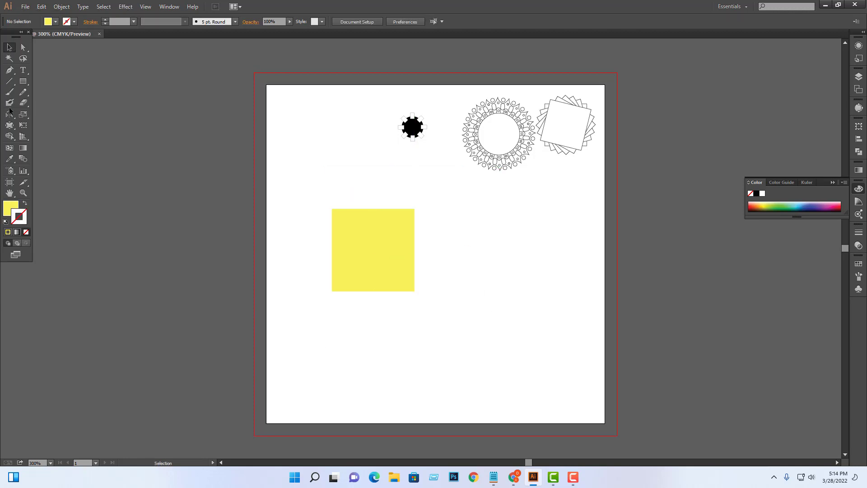
Step: Draw a circle overlapping the square's right edge with the Ellipse tool
left_click_drag(23, 81, 56, 105)
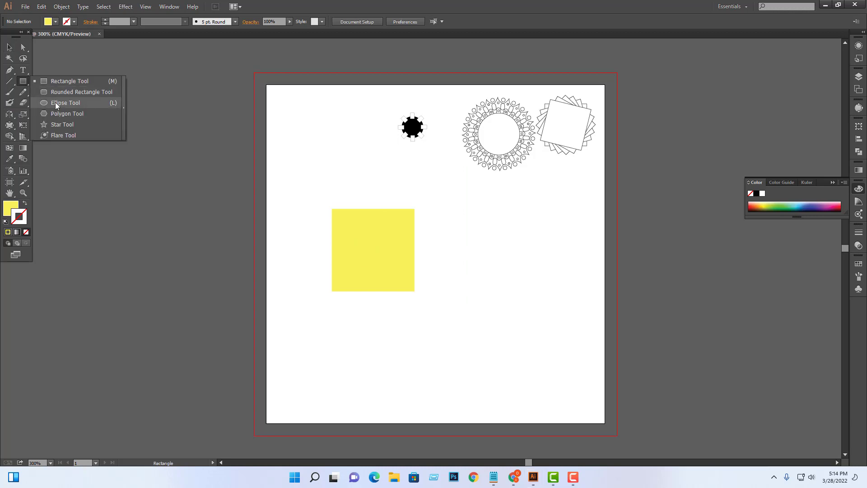
left_click(55, 103)
left_click_drag(392, 221, 452, 263)
left_click(9, 47)
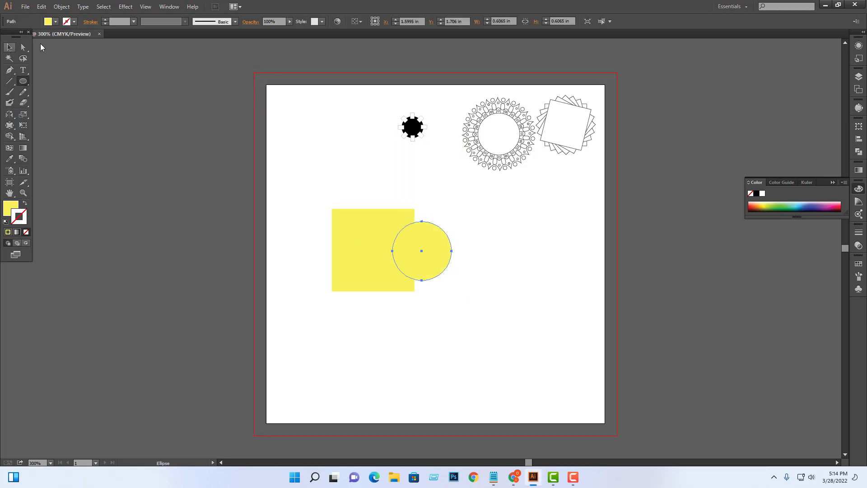
left_click(499, 263)
Step: Select the square and circle together and merge them with Shape Builder
left_click_drag(504, 224, 316, 285)
left_click_drag(440, 251, 484, 263)
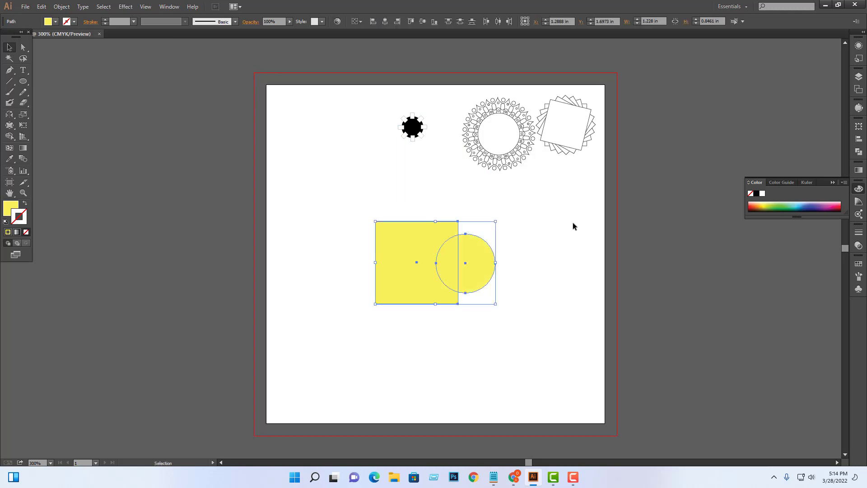
left_click(541, 213)
left_click_drag(538, 214, 411, 271)
left_click(9, 137)
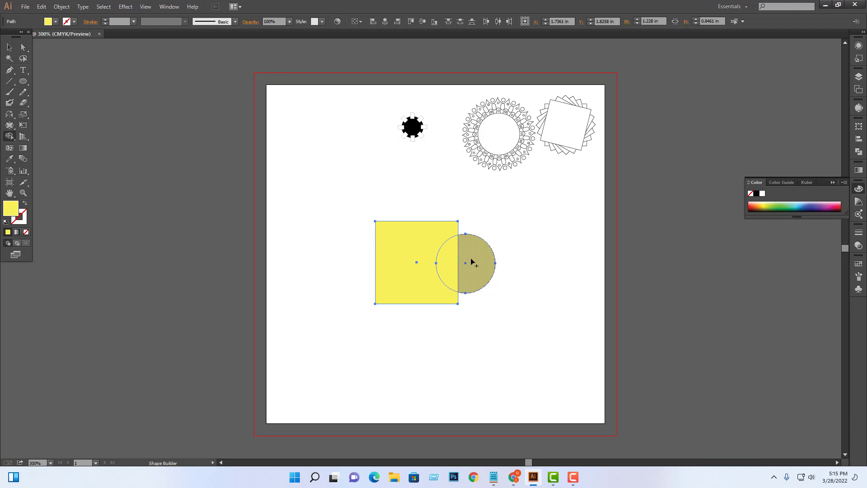
mouse_move(471, 262)
left_mouse_down()
mouse_move(449, 265)
mouse_move(477, 271)
left_mouse_up()
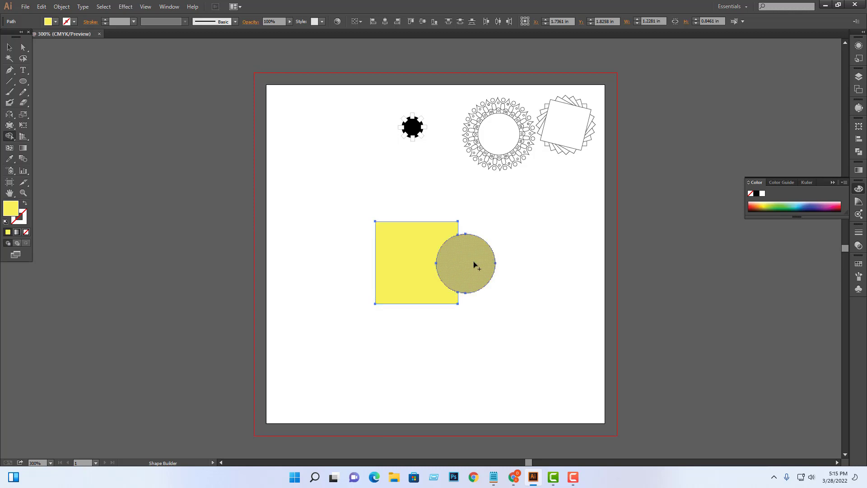
left_click_drag(451, 265, 409, 262)
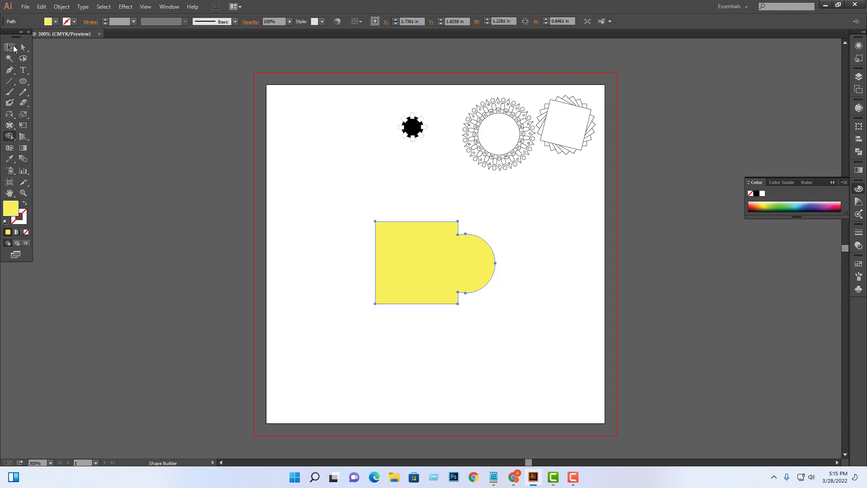
Step: Move the merged shape around, then undo back to a separate square and circle
key("v")
left_click(559, 348)
left_click_drag(465, 289, 494, 337)
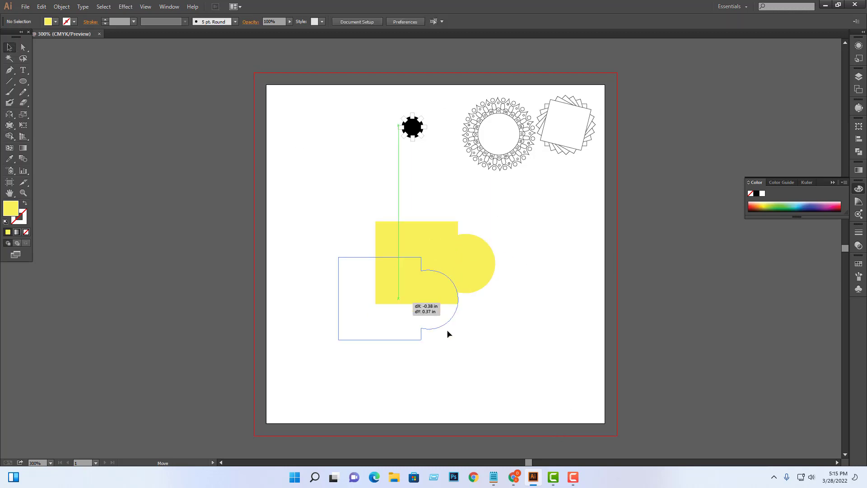
left_click(491, 268)
left_click_drag(470, 312, 397, 233)
left_click(562, 283)
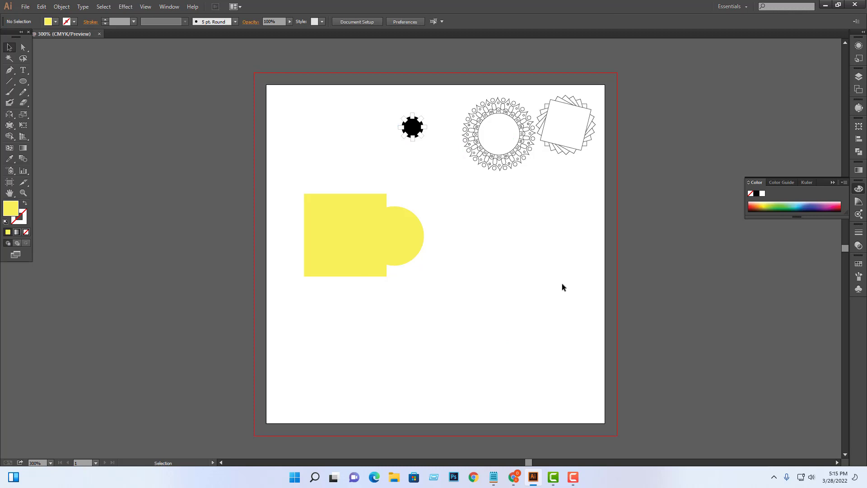
left_click(422, 257)
left_click(546, 257)
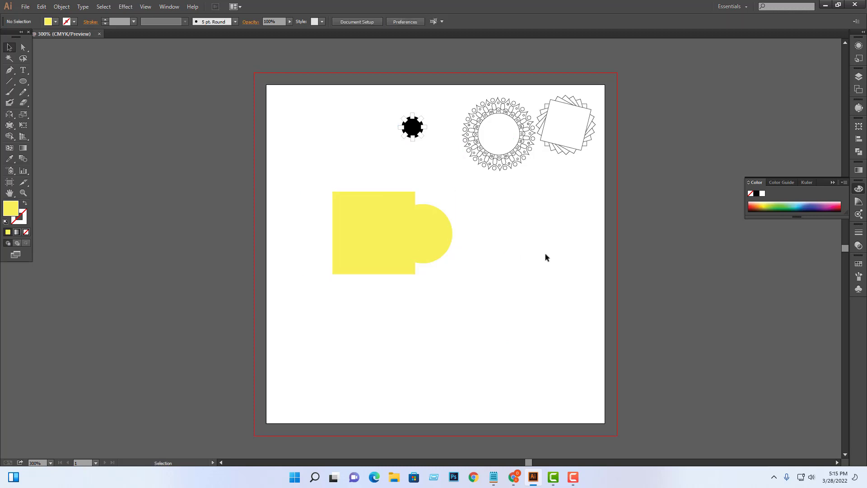
key("ctrl+z")
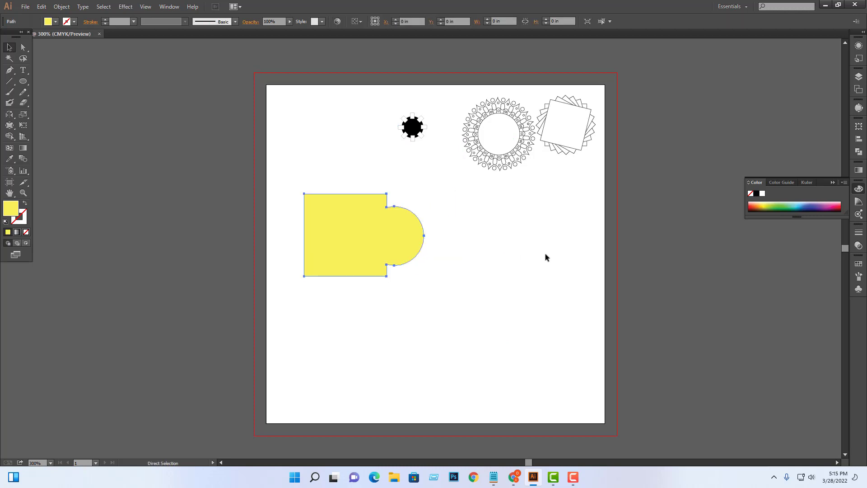
key("ctrl+z")
key("ctrl+z")
key("ctrl+z")
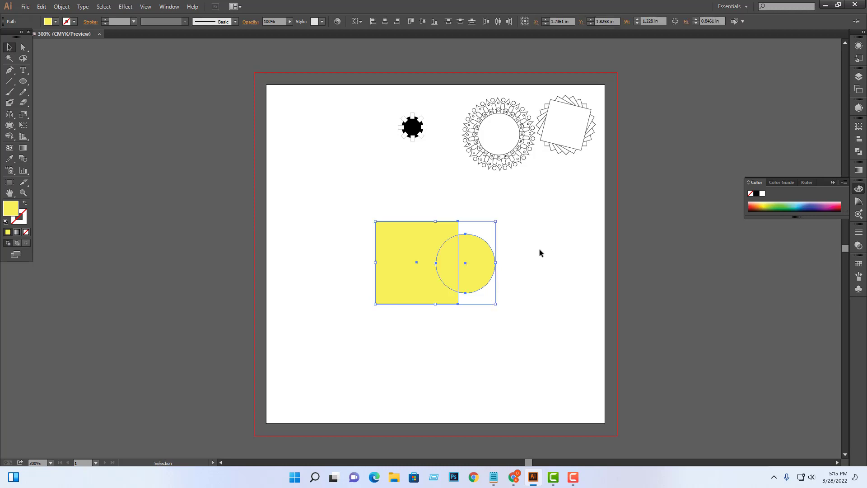
Step: Alt-drag with Shape Builder to cut out the circle, then reposition the notched square
left_click(9, 135)
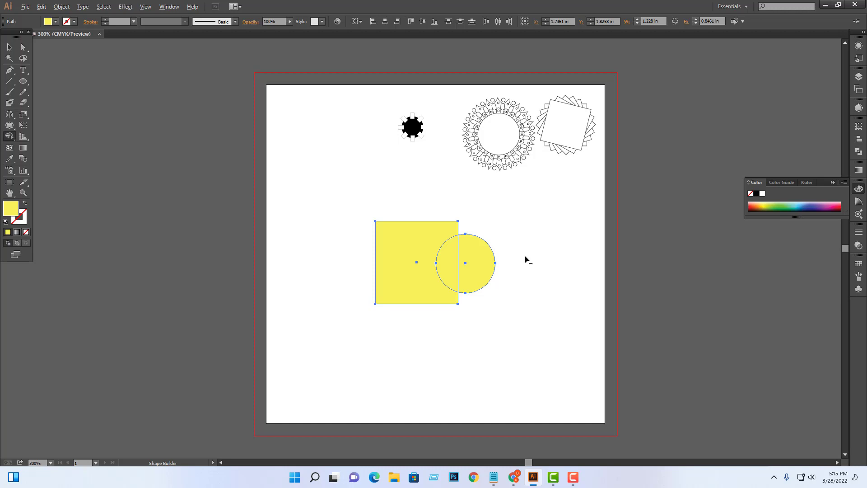
key("alt")
mouse_move(521, 265)
left_mouse_down()
mouse_move(447, 270)
mouse_move(484, 291)
mouse_move(401, 264)
left_mouse_up()
left_click(9, 47)
left_click(546, 303)
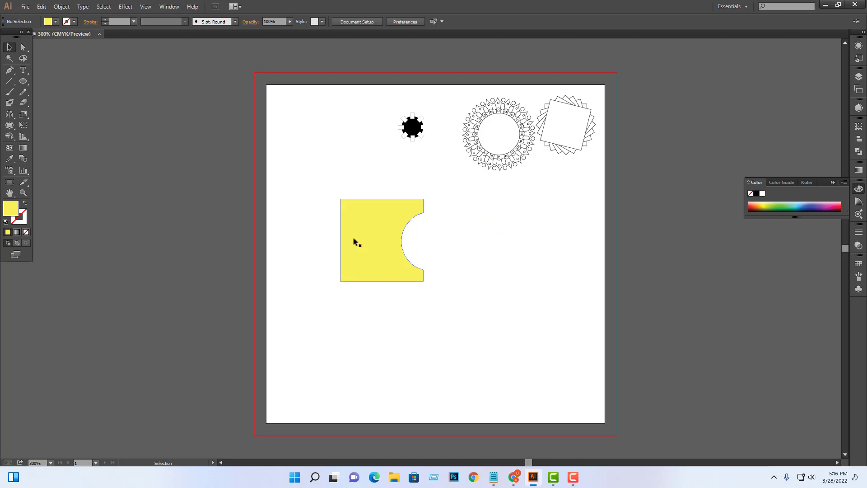
left_click_drag(353, 238, 384, 257)
Step: Draw a flat ellipse across the notch and subtract it with Shape Builder
left_click(23, 81)
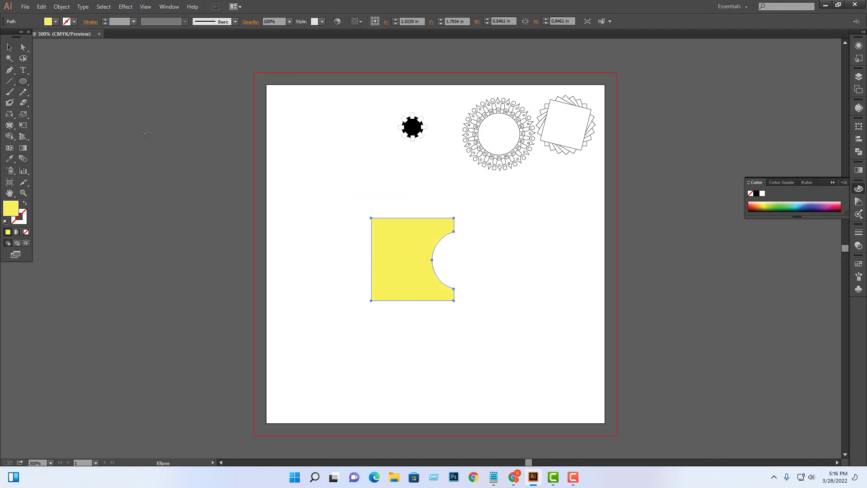
left_click_drag(404, 245, 497, 273)
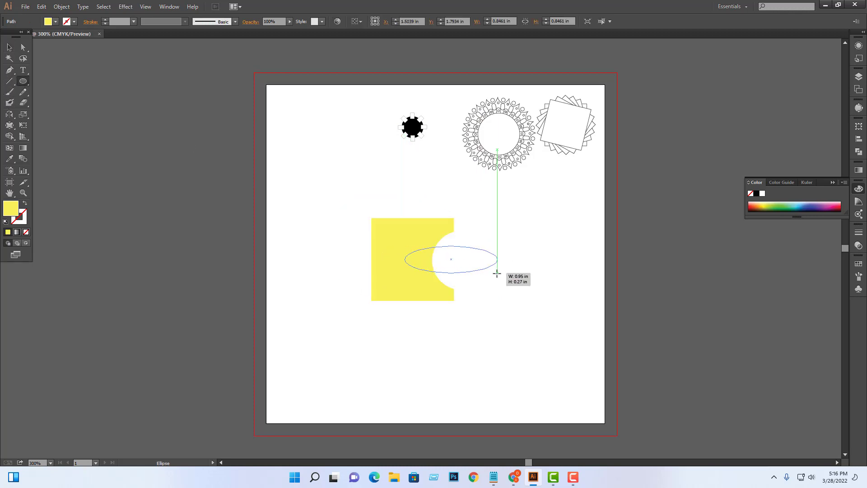
left_click(9, 47)
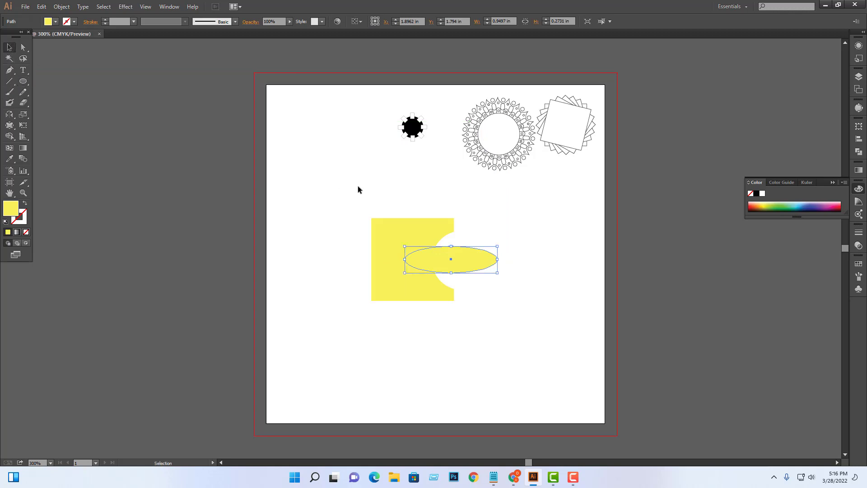
left_click_drag(355, 194, 486, 337)
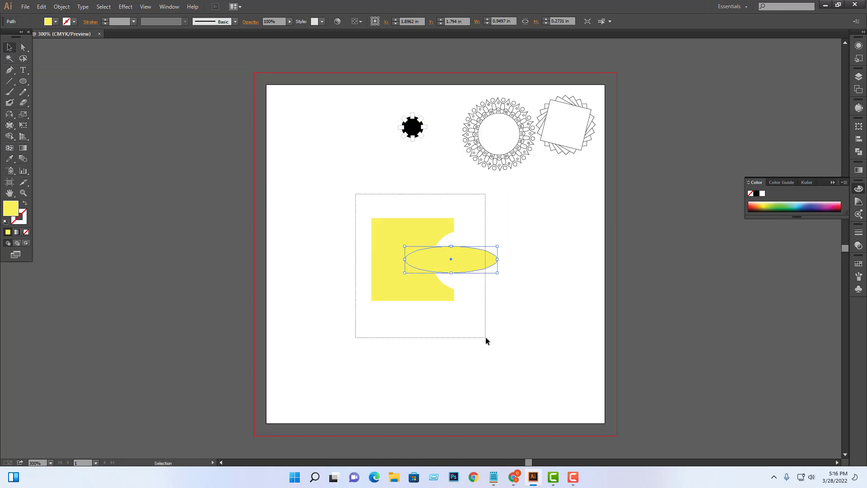
left_click(10, 135)
left_click_drag(523, 254, 417, 262)
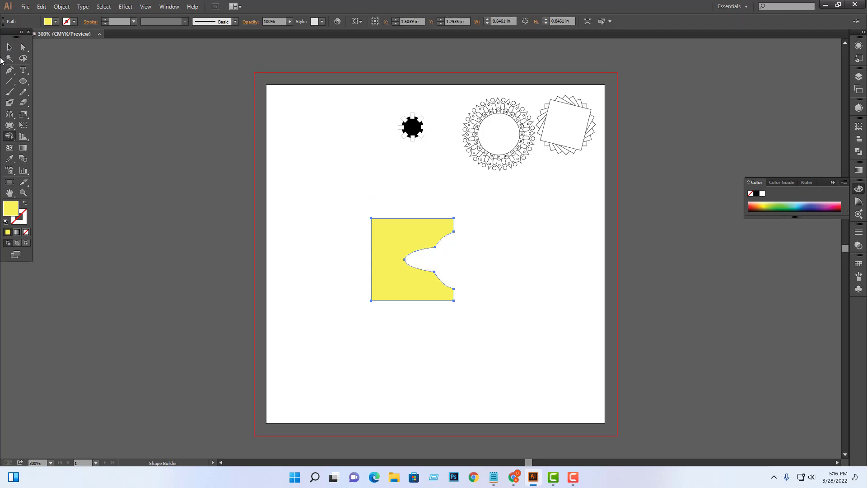
Step: Rotate the shape so the cutout faces down, reposition it, then delete it
left_click(10, 47)
left_click(518, 275)
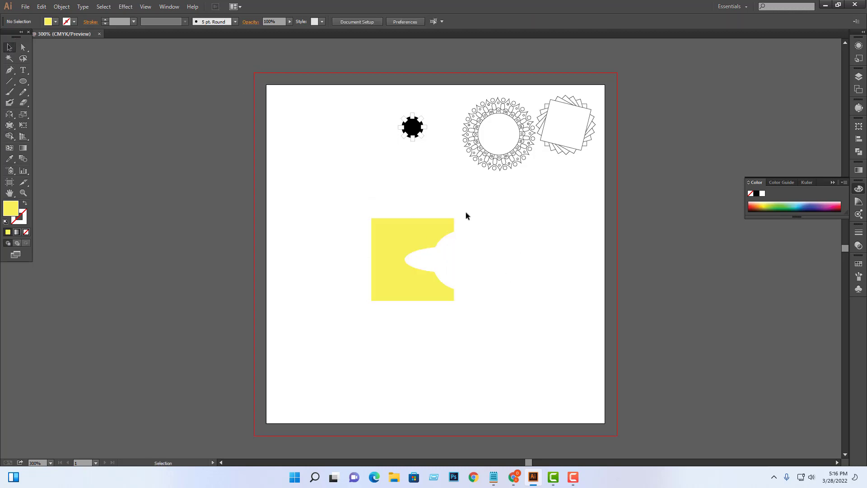
left_click_drag(466, 215, 449, 224)
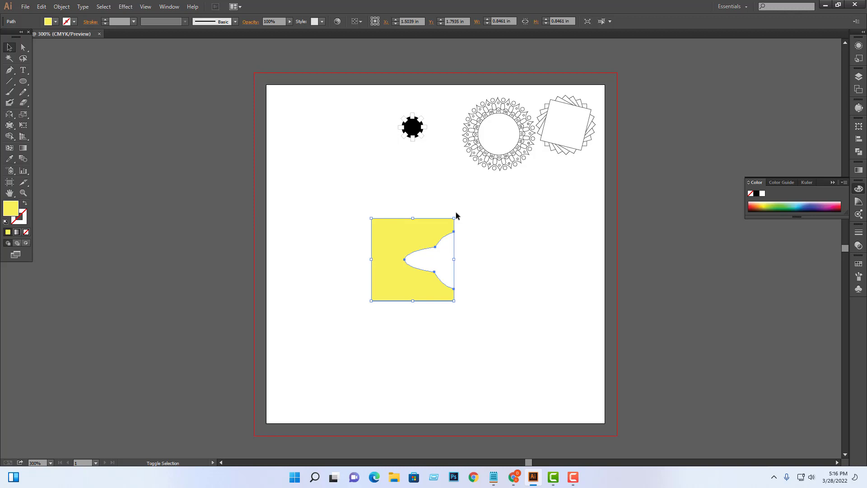
left_click_drag(456, 213, 516, 306)
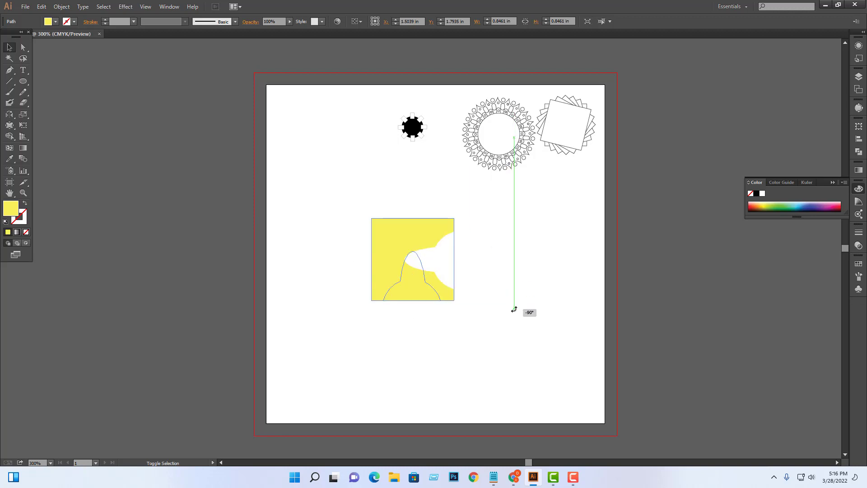
left_click(515, 306)
left_click_drag(441, 274, 515, 251)
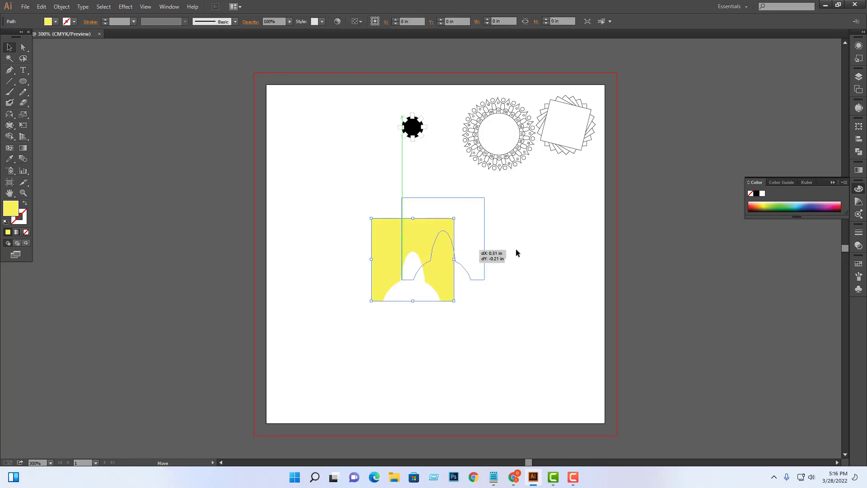
left_click(567, 264)
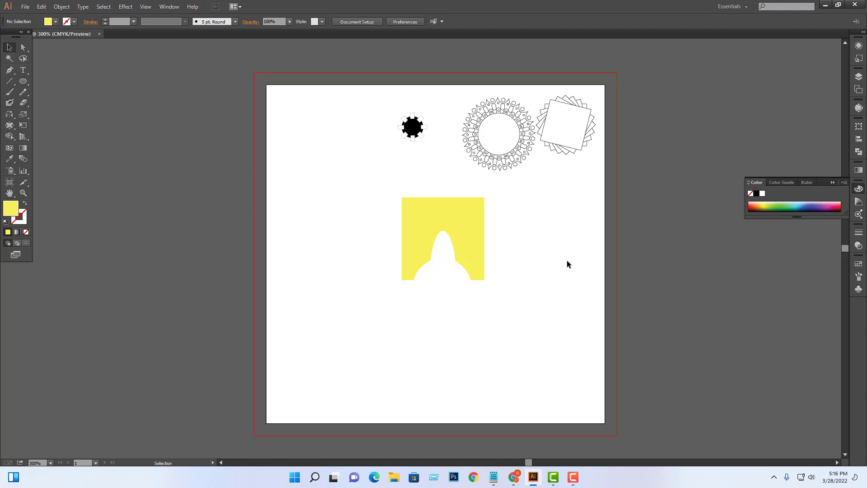
left_click_drag(403, 243, 404, 248)
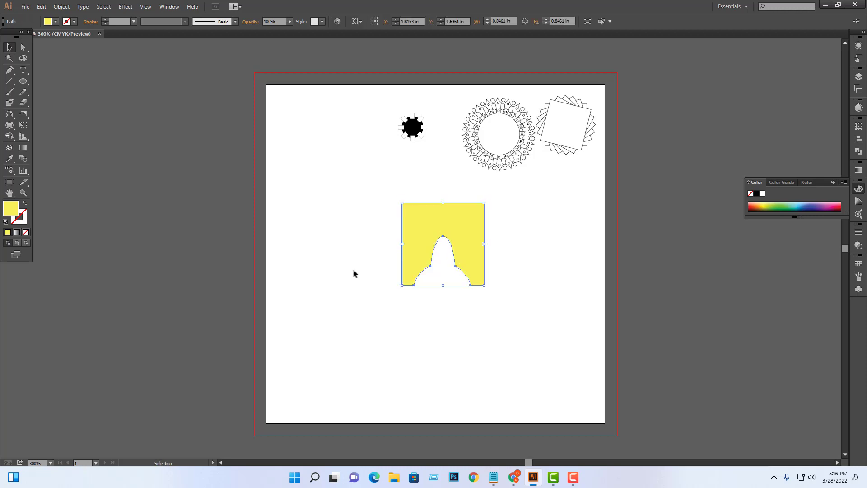
key("Delete")
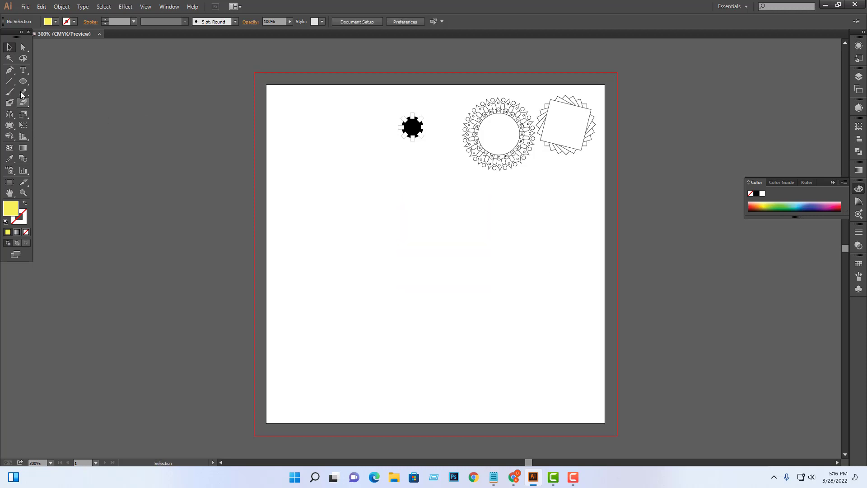
Step: Draw a yellow circle left of page centre and drag two overlapping copies beside it
left_click(23, 81)
left_click_drag(321, 201, 423, 302)
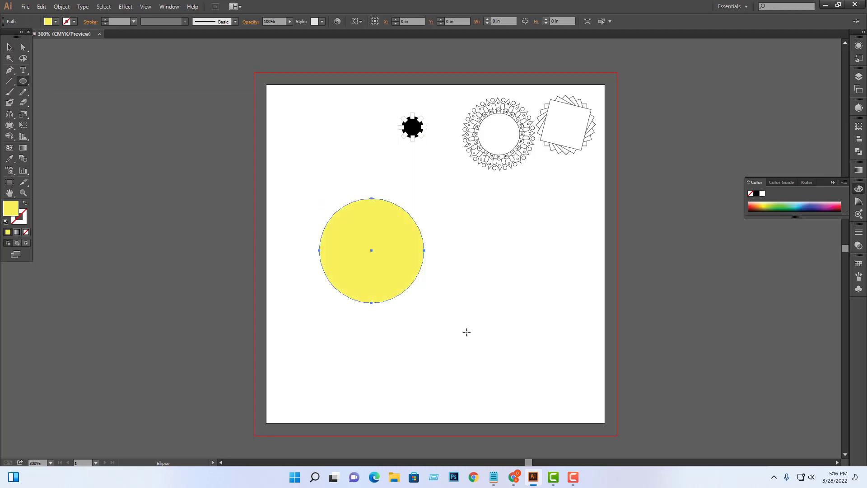
left_click(10, 47)
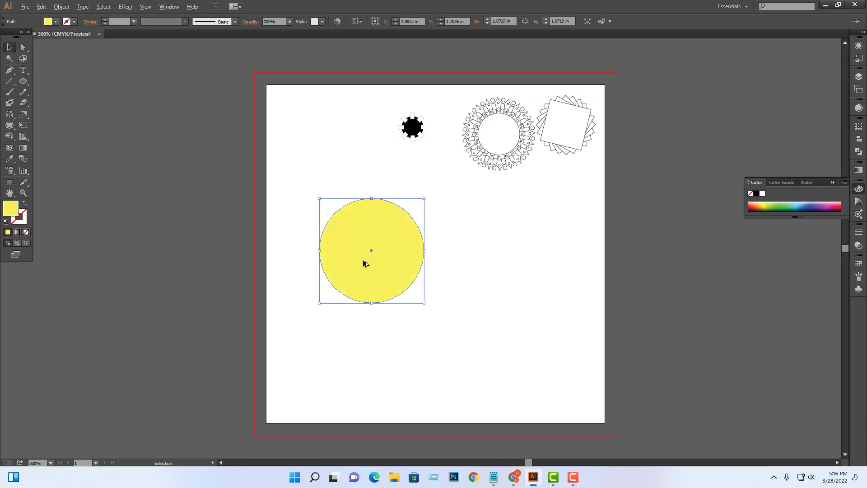
left_click_drag(366, 261, 415, 267)
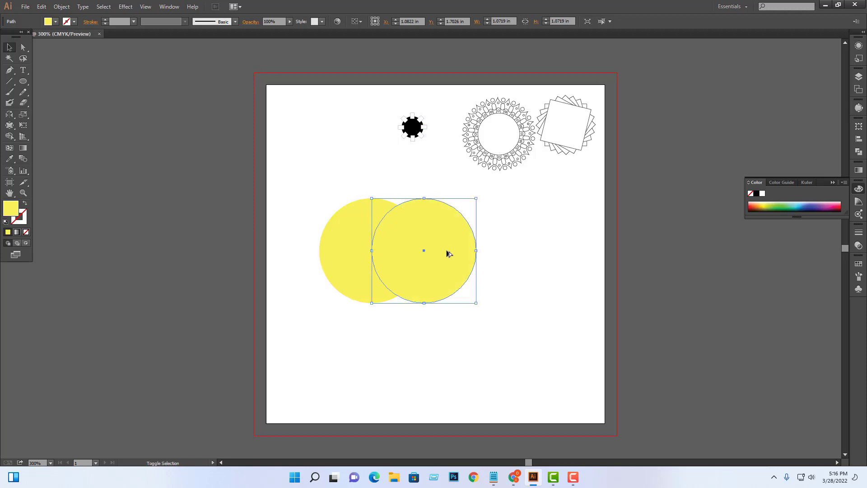
mouse_move(453, 242)
left_mouse_down()
mouse_move(420, 294)
mouse_move(427, 288)
left_mouse_up()
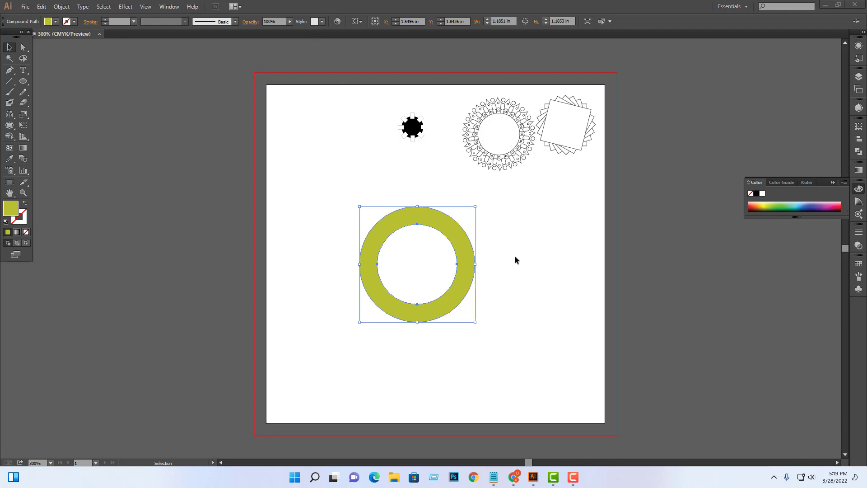
Step: Enlarge the ring from its centre and place an overlapping copy to its right
left_click(436, 209)
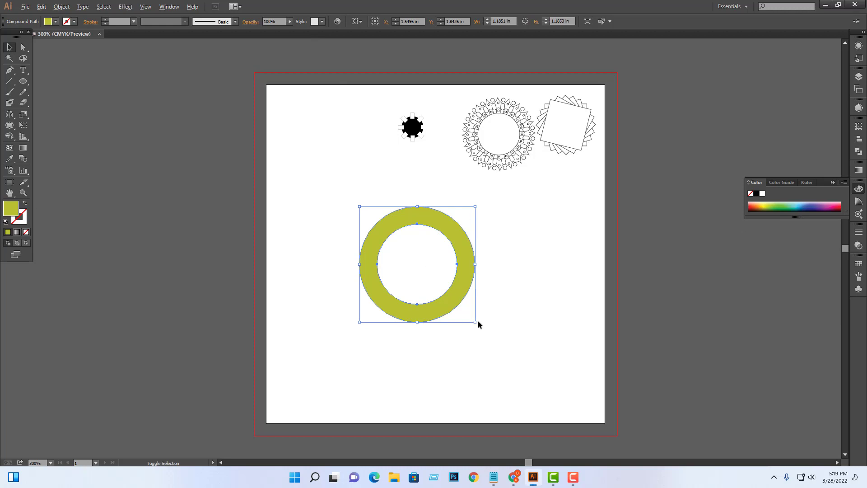
mouse_move(475, 322)
left_mouse_down()
mouse_move(503, 341)
mouse_move(494, 341)
left_mouse_up()
left_click_drag(479, 303, 453, 310)
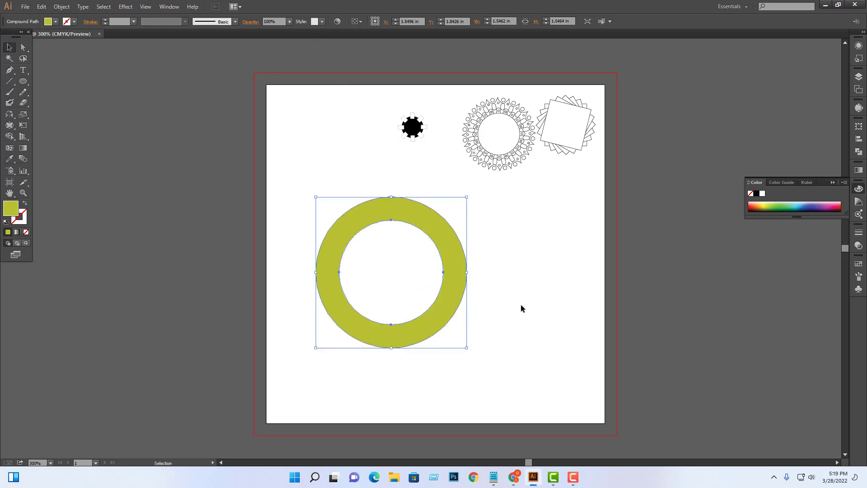
left_click(520, 305)
left_click_drag(400, 342, 471, 340)
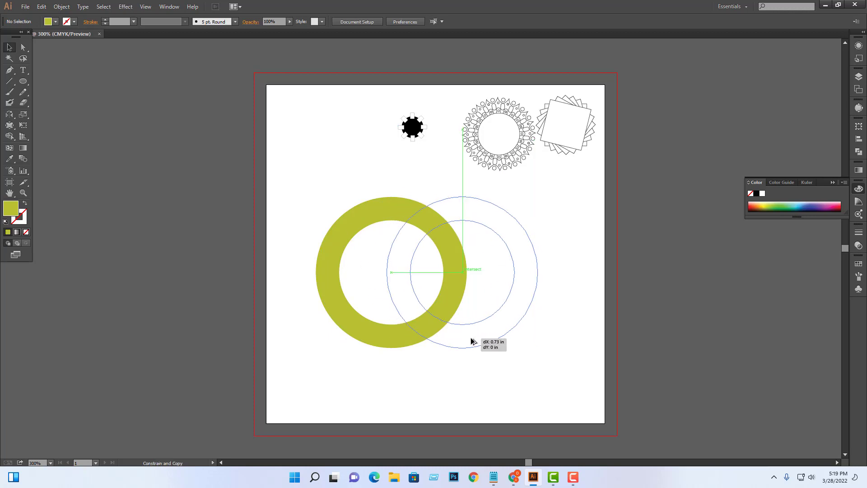
left_click_drag(526, 416, 433, 322)
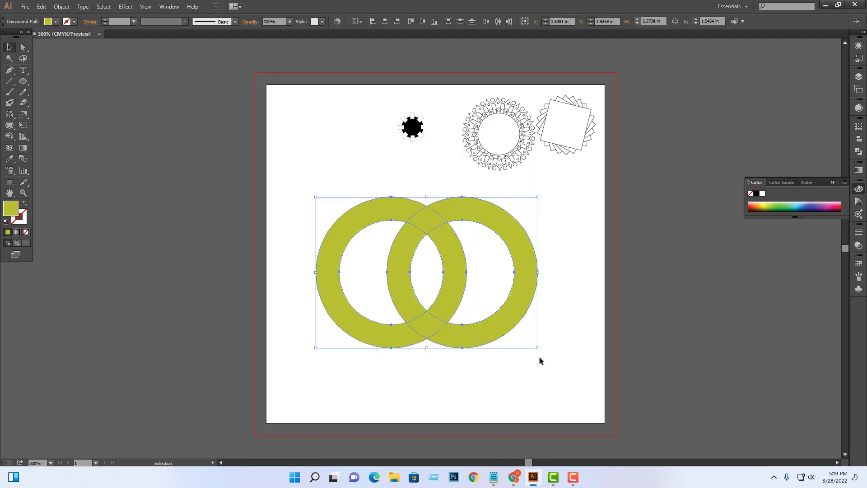
left_click(565, 210)
Step: Select both linked rings together, briefly switching to Shape Builder and back
left_click_drag(566, 214, 442, 335)
left_click(493, 388)
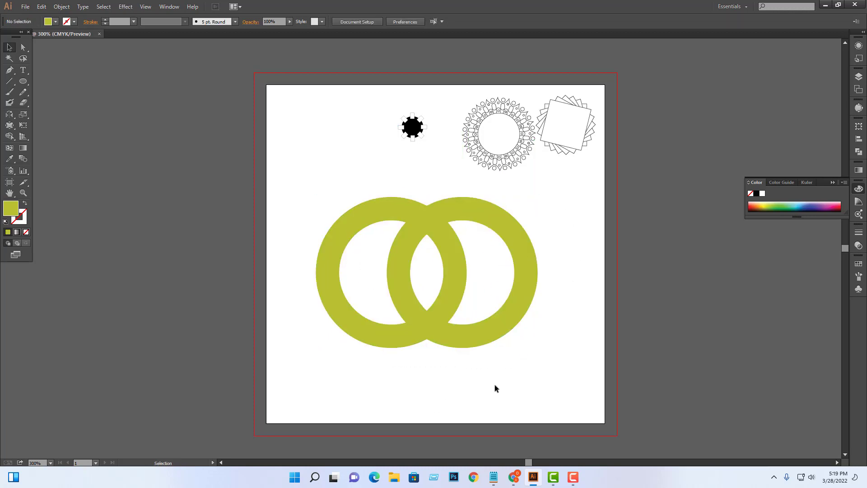
left_click_drag(566, 280, 429, 346)
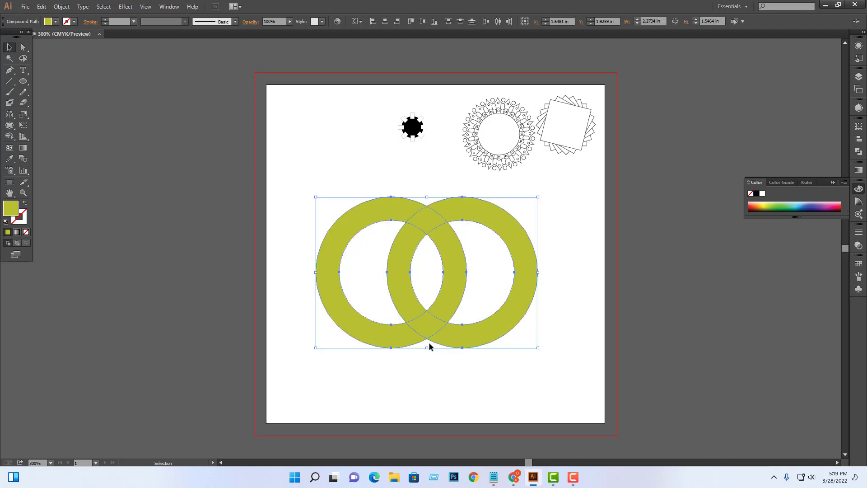
left_click(438, 364)
left_click_drag(579, 195, 440, 355)
left_click(9, 136)
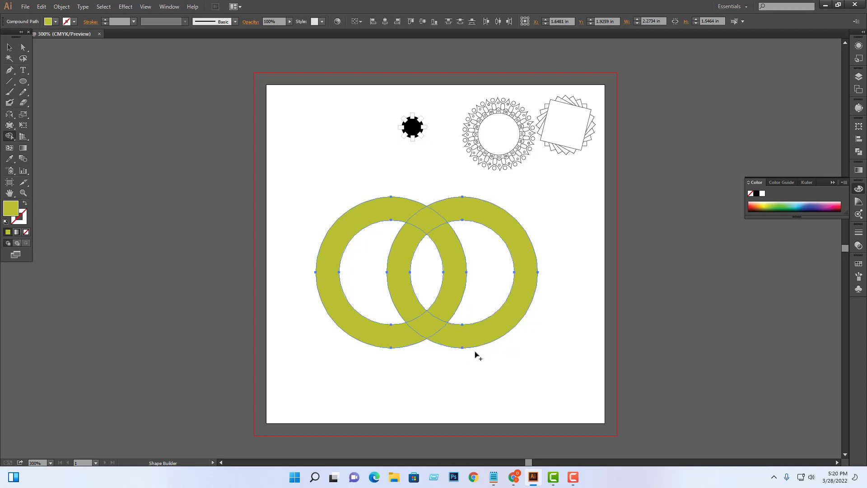
left_click(10, 47)
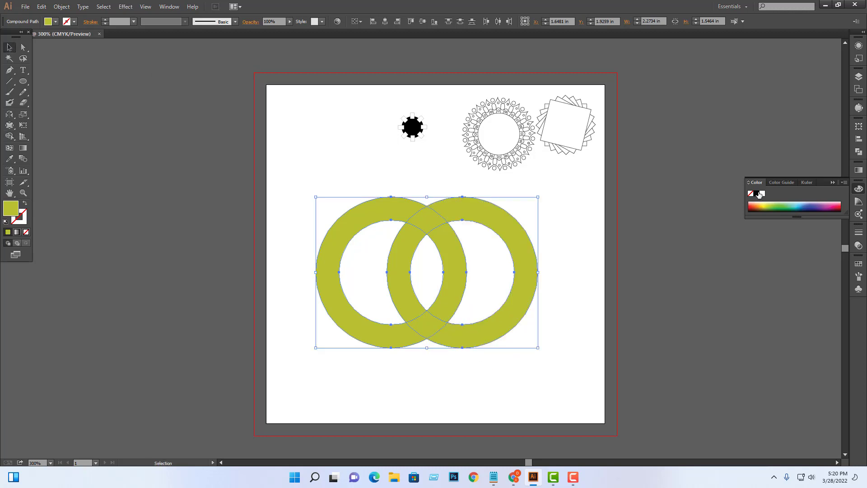
left_click(651, 273)
left_click(532, 284)
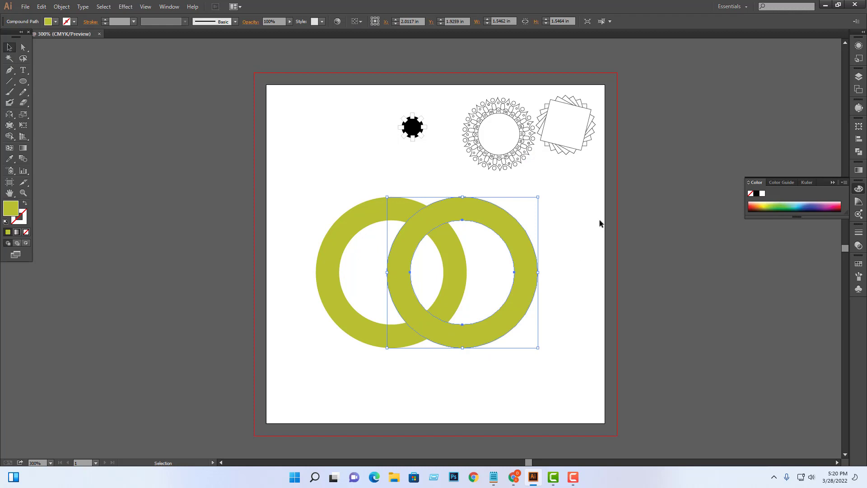
left_click_drag(599, 224, 404, 337)
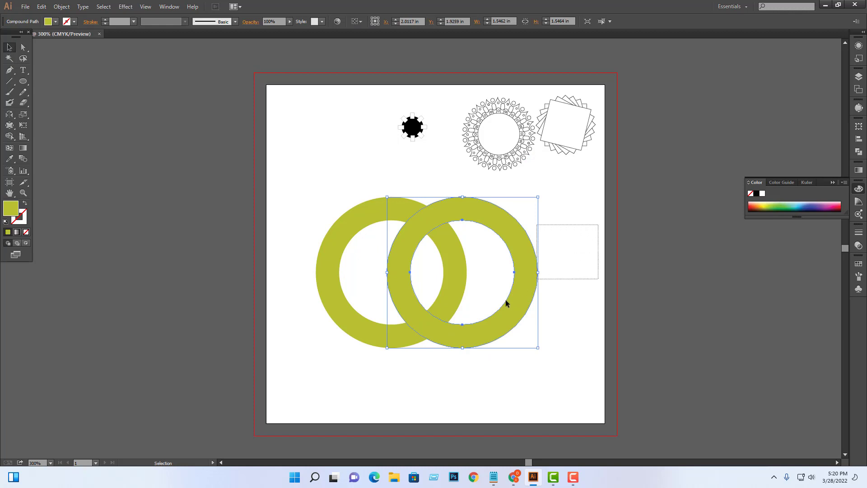
Step: Shape-Builder merge the right ring with the upper overlap and the left ring with the lower overlap
left_click(10, 136)
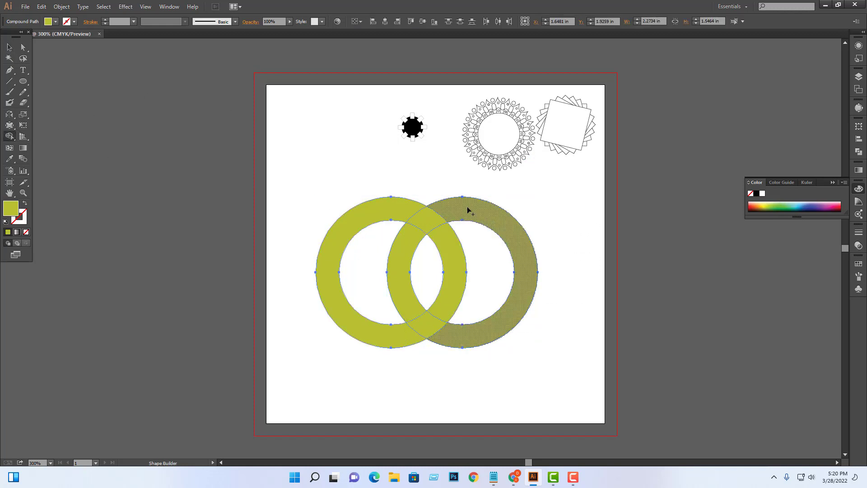
left_click_drag(468, 210, 419, 228)
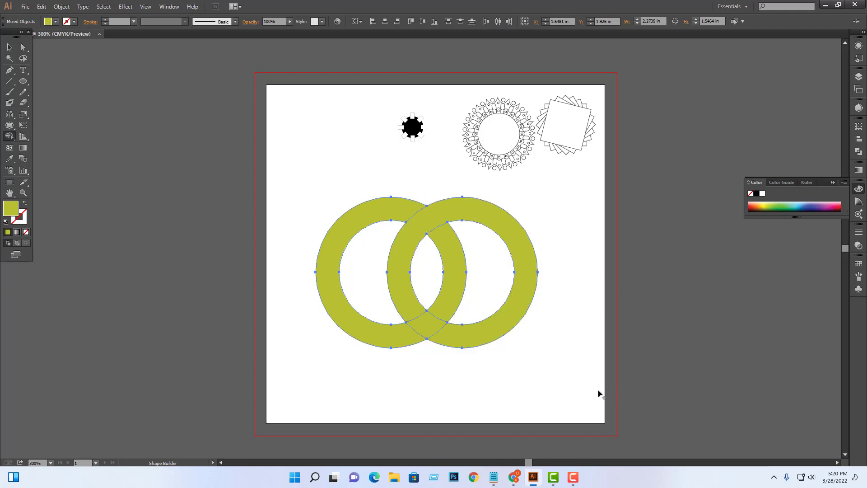
left_click_drag(455, 286, 465, 320)
left_click(9, 46)
left_click(737, 259)
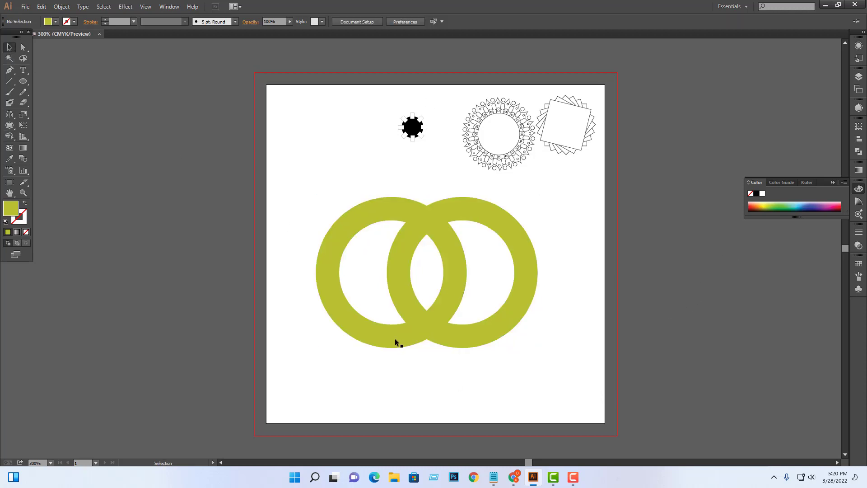
left_click(395, 337)
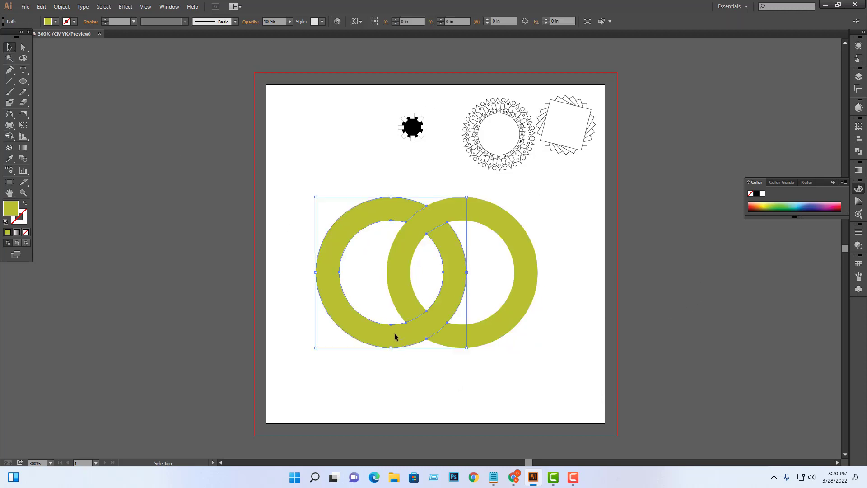
Step: Set the left ring's fill to olive 999933 in the Color Picker
double_click(11, 208)
type("999933")
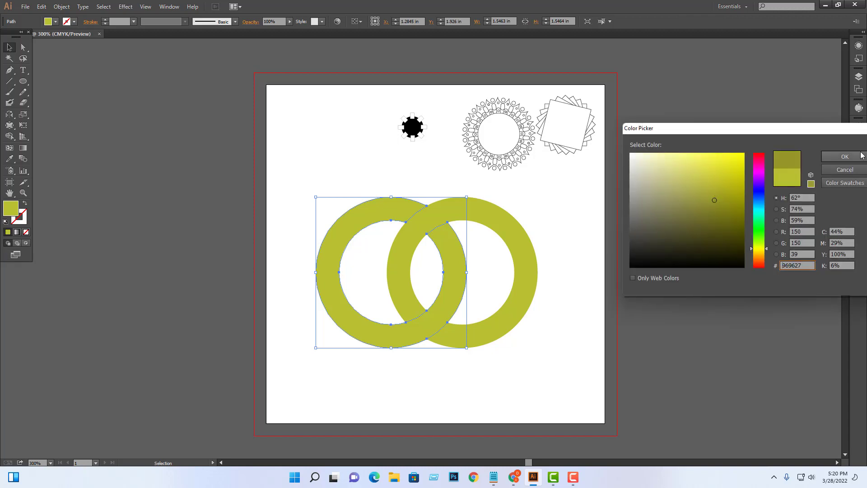
left_click(845, 156)
left_click(595, 293)
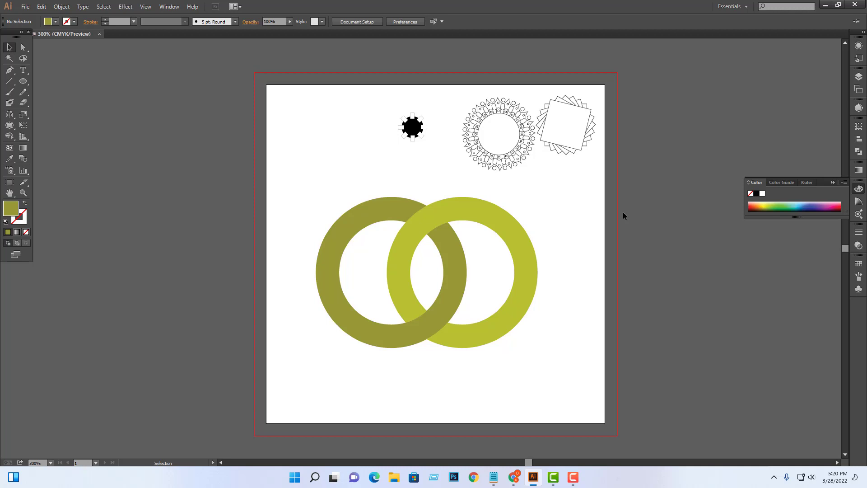
Step: Select both rings, move them down, and shrink them around their centre
left_click_drag(570, 229, 446, 305)
left_click(584, 251)
mouse_move(584, 251)
left_mouse_down()
mouse_move(494, 341)
mouse_move(479, 293)
mouse_move(564, 335)
left_mouse_up()
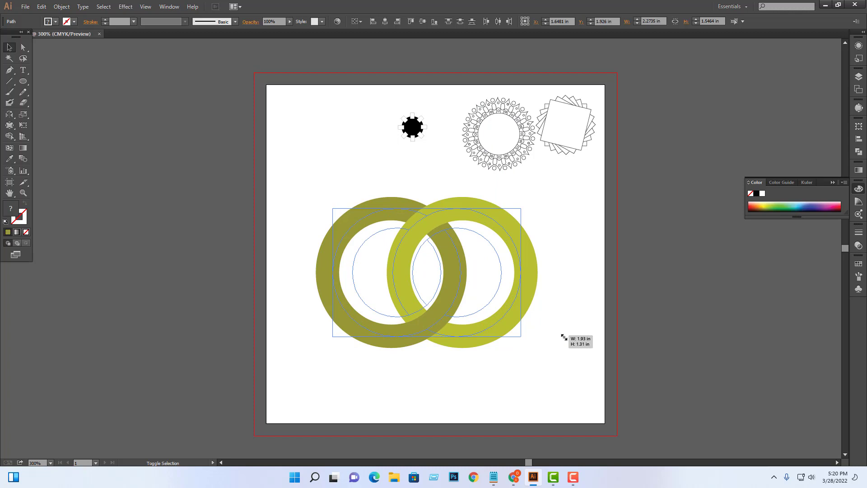
left_click(572, 311)
left_click_drag(571, 231, 391, 312)
mouse_move(449, 294)
left_mouse_down()
mouse_move(453, 342)
mouse_move(474, 312)
left_mouse_up()
left_click(554, 269)
left_click(458, 356)
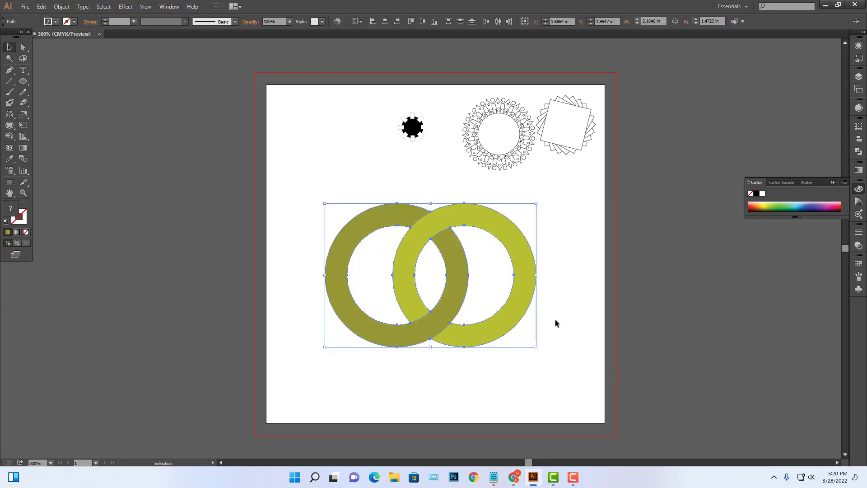
left_click(555, 319)
left_click(465, 320)
left_click_drag(536, 347, 483, 310)
left_click(564, 309)
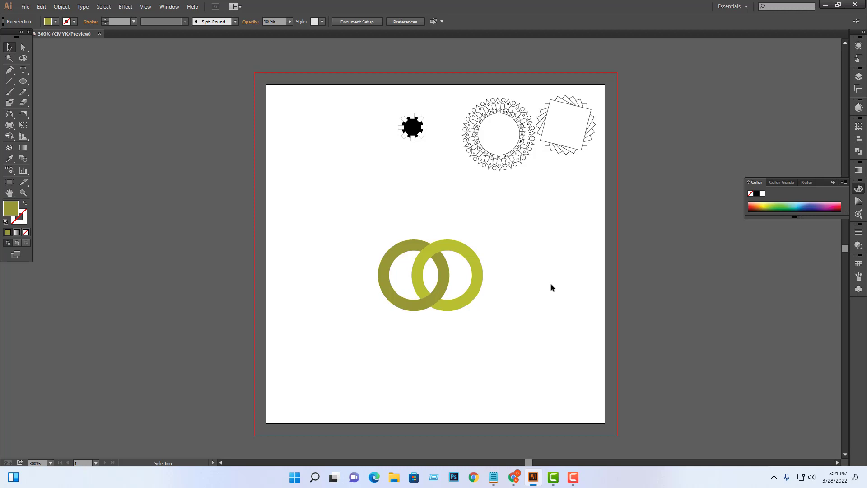
Step: Enlarge the interlocked rings again, then select both and delete them
left_click_drag(533, 229, 442, 319)
mouse_move(513, 238)
left_mouse_down()
mouse_move(444, 324)
mouse_move(538, 340)
left_mouse_up()
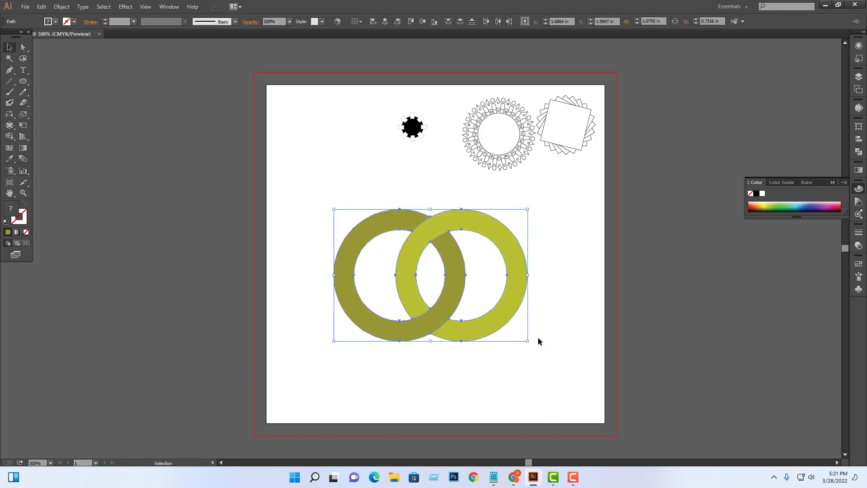
left_click(537, 341)
left_click_drag(542, 236, 480, 352)
left_click(568, 306)
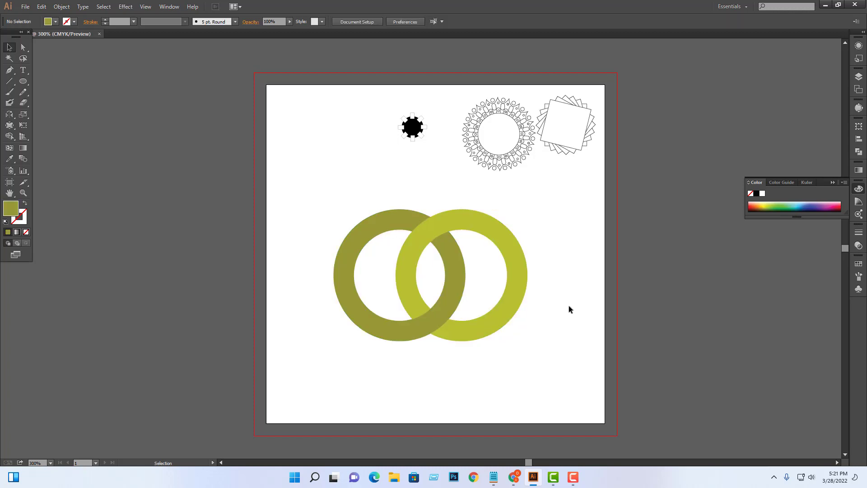
left_click_drag(525, 274, 414, 319)
left_click(553, 296)
left_click_drag(553, 270, 526, 307)
left_click_drag(570, 223, 373, 333)
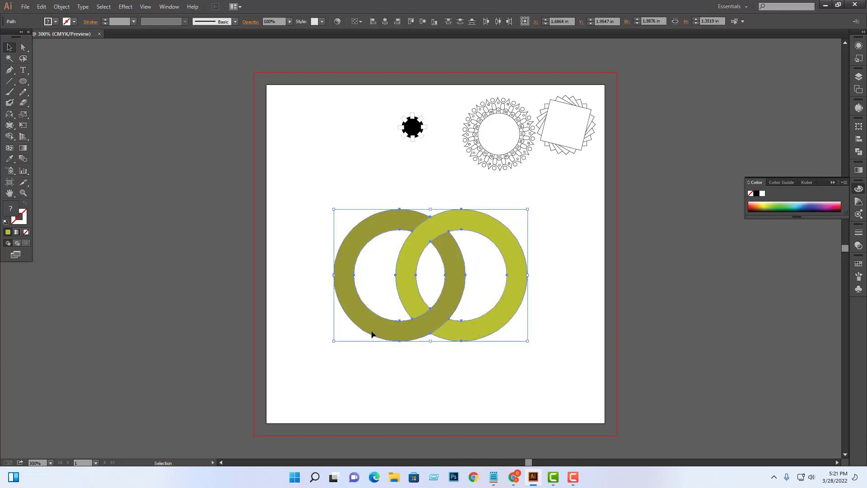
key("Delete")
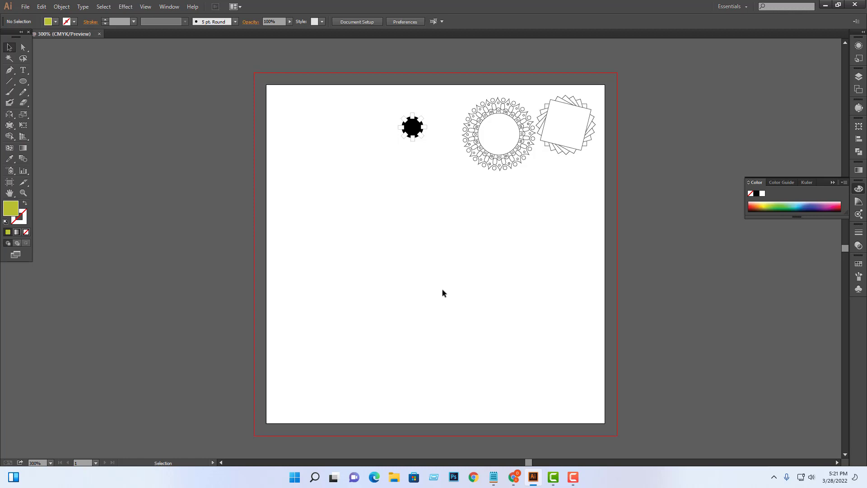
Step: Draw a large yellow-green circle on the artboard with the Ellipse tool
left_click(10, 136)
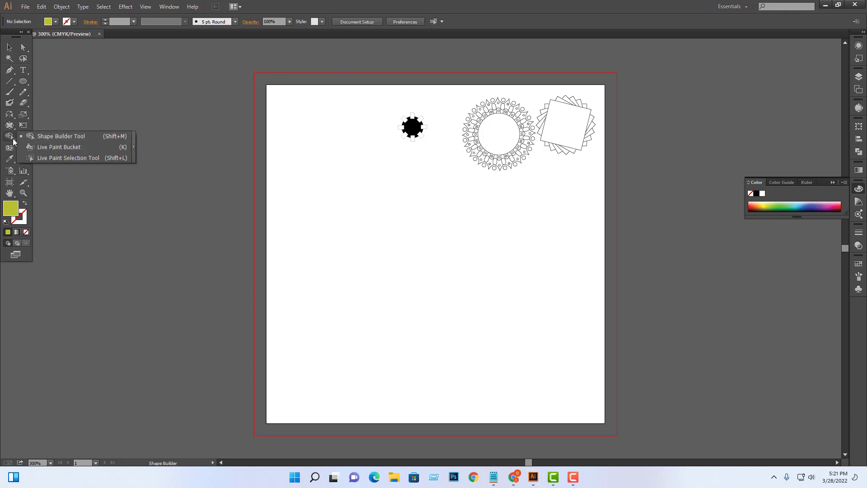
left_click(13, 141)
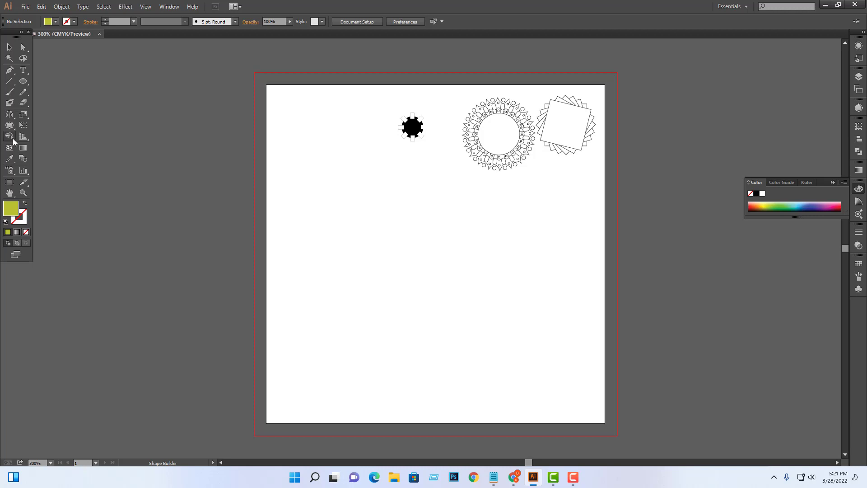
left_click(24, 81)
mouse_move(318, 199)
left_mouse_down()
mouse_move(395, 276)
mouse_move(488, 310)
left_mouse_up()
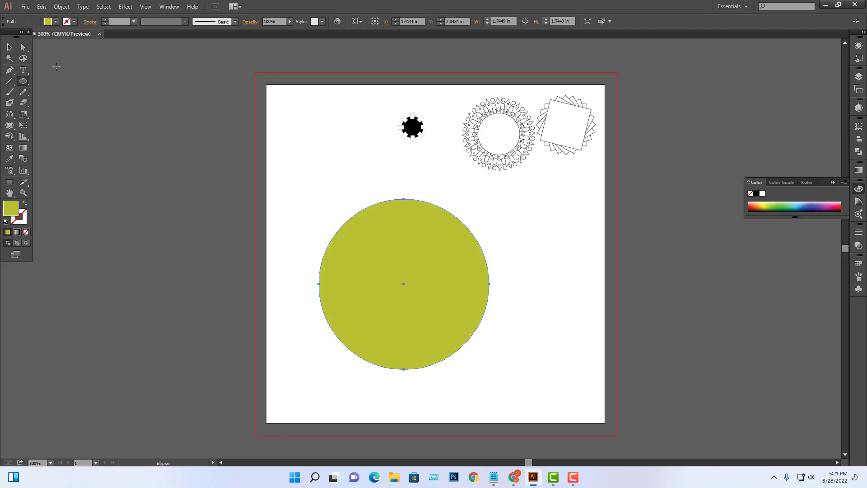
Step: Add two overlapping copies of the circle and scale all three down together
key("v")
mouse_move(441, 332)
left_mouse_down()
mouse_move(501, 273)
mouse_move(395, 285)
left_mouse_up()
left_click_drag(580, 245, 301, 349)
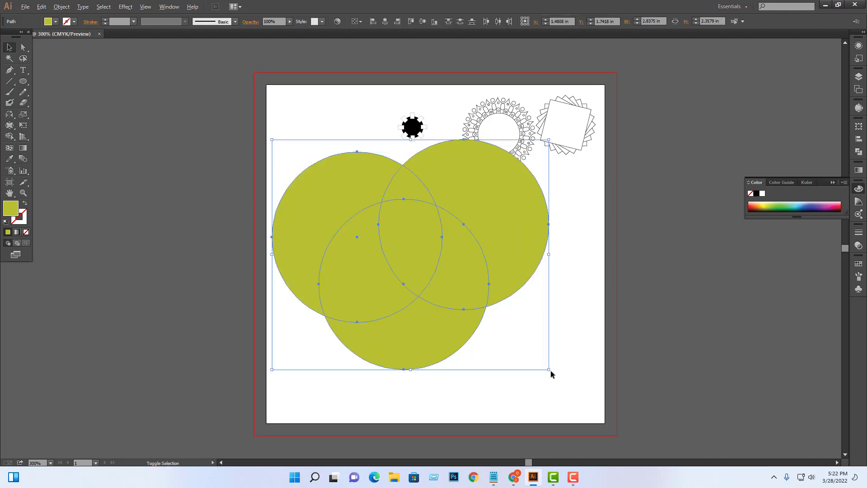
left_click_drag(549, 370, 499, 329)
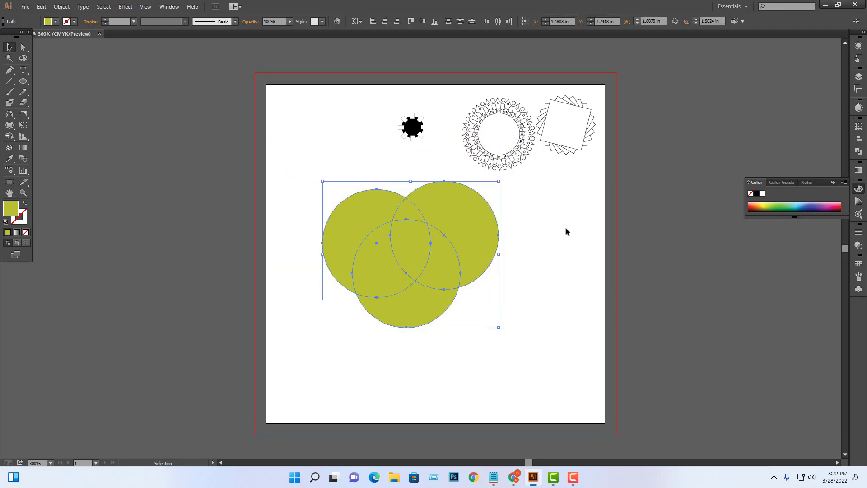
mouse_move(548, 215)
left_mouse_down()
mouse_move(413, 259)
mouse_move(422, 284)
left_mouse_up()
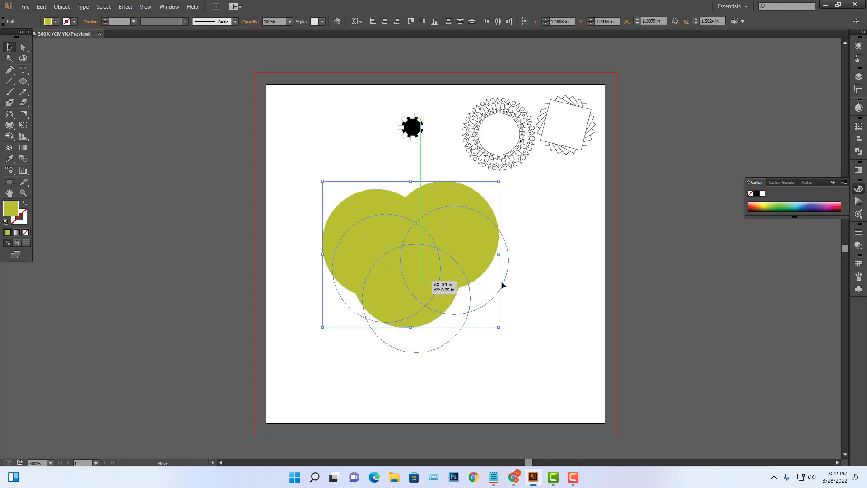
left_click(546, 280)
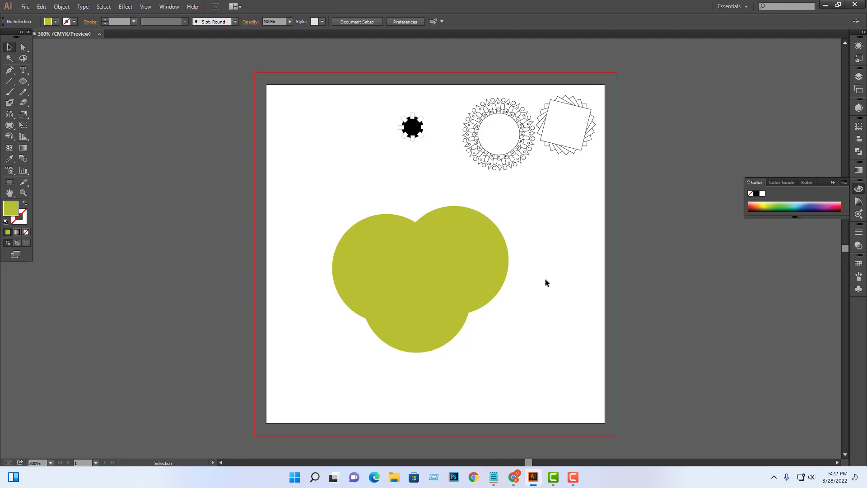
Step: Show the Pathfinder panel from the Window menu, float it, and select all three circles
left_click(168, 9)
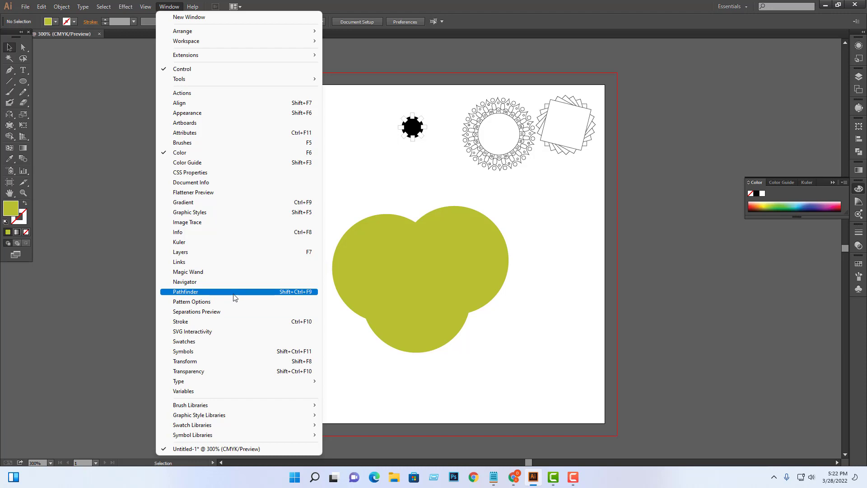
left_click(235, 296)
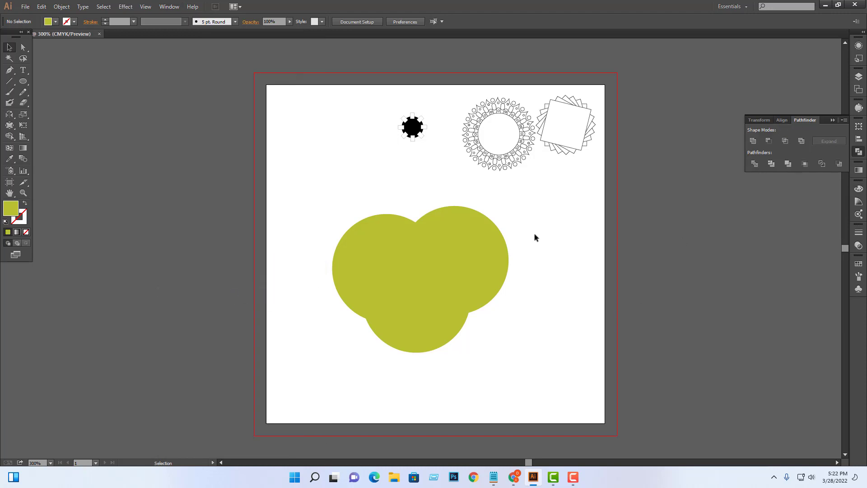
left_click_drag(534, 237, 268, 339)
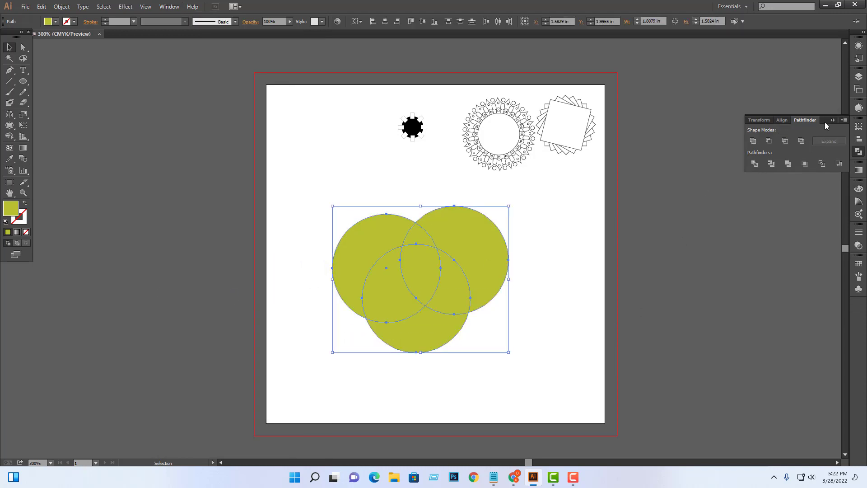
left_click_drag(822, 121, 747, 154)
left_click(712, 200)
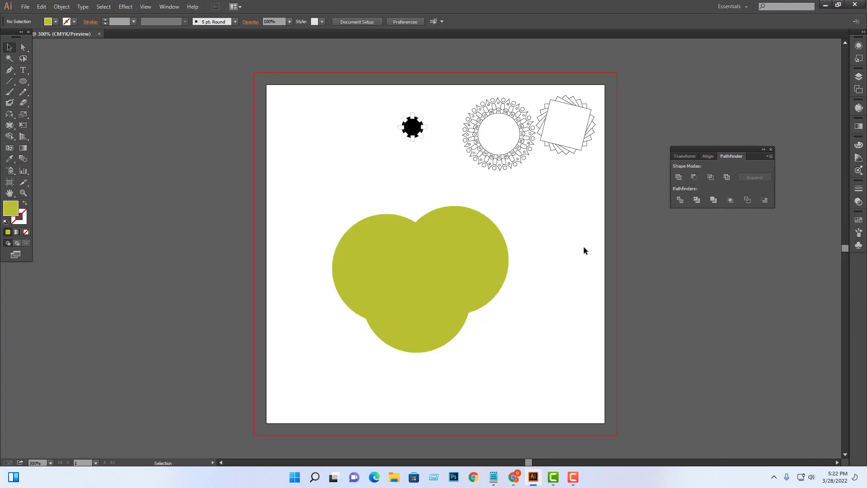
left_click_drag(583, 249, 356, 327)
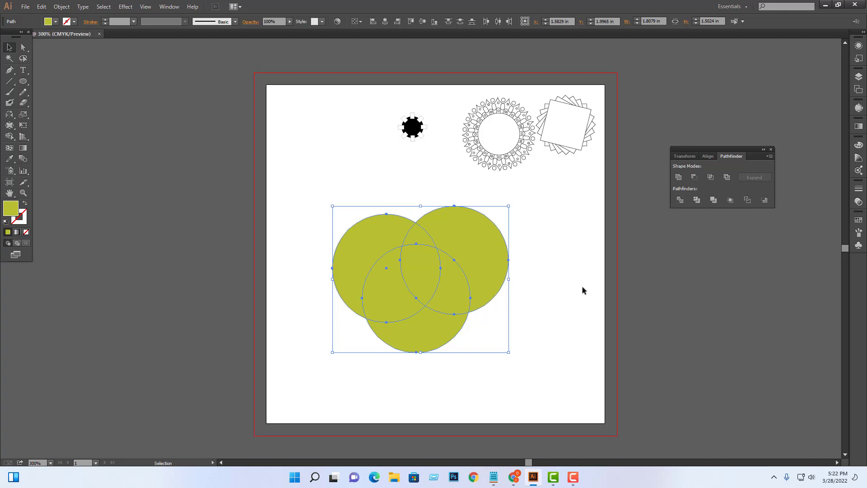
left_click_drag(557, 217, 378, 318)
left_click(679, 177)
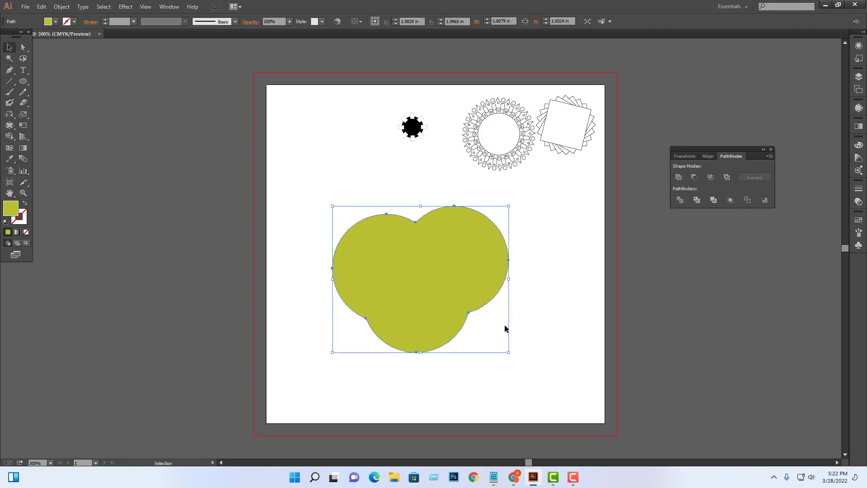
left_click(505, 324)
left_click_drag(438, 308, 440, 292)
left_click(484, 284)
left_click(556, 285)
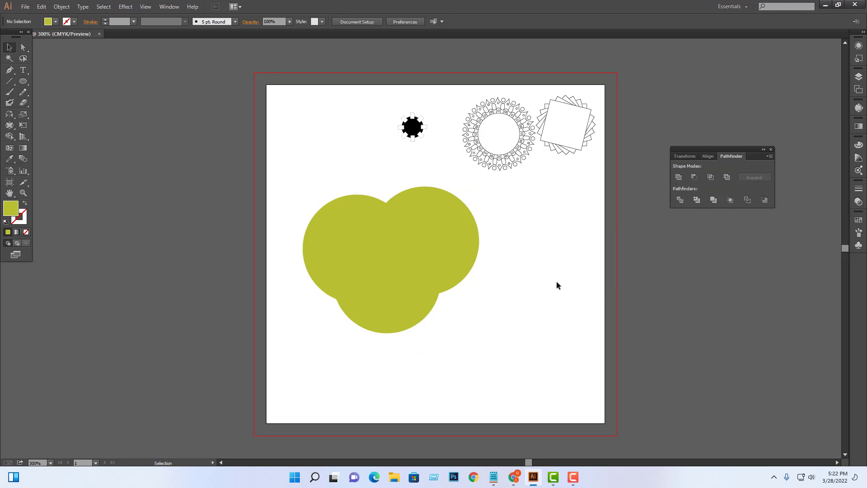
key("ctrl+z")
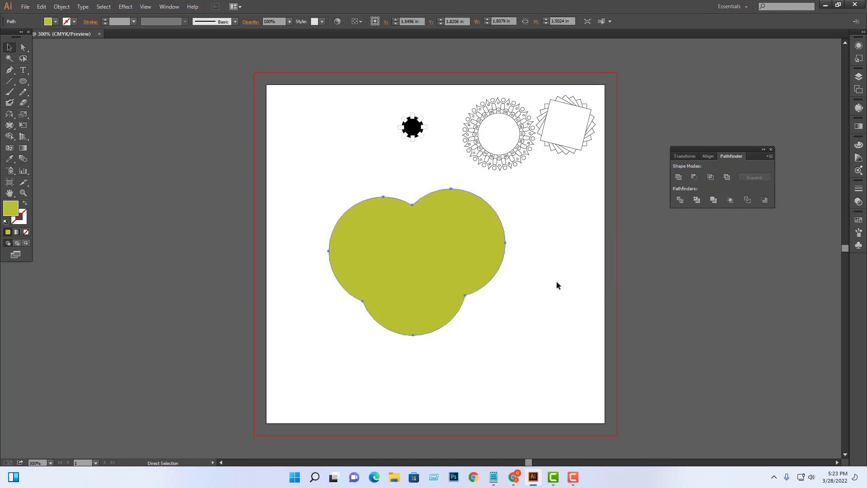
key("ctrl+z")
key("ctrl+z")
left_click_drag(544, 229, 291, 338)
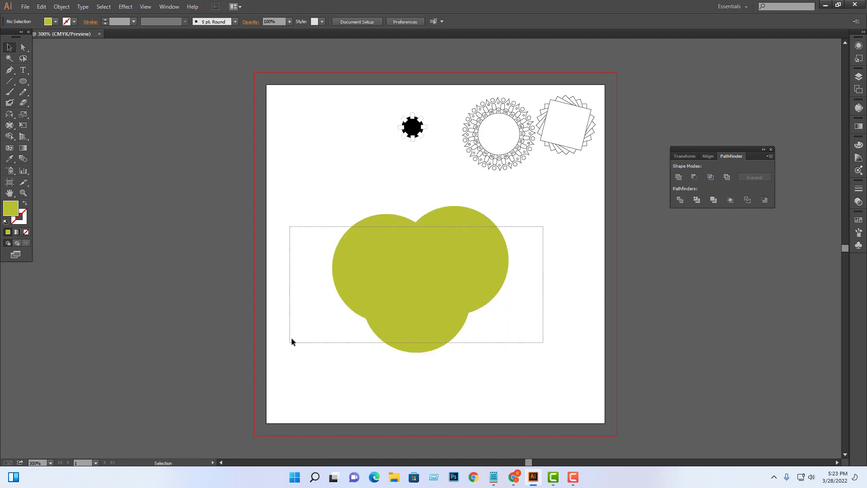
left_click(565, 259)
key("ctrl+z")
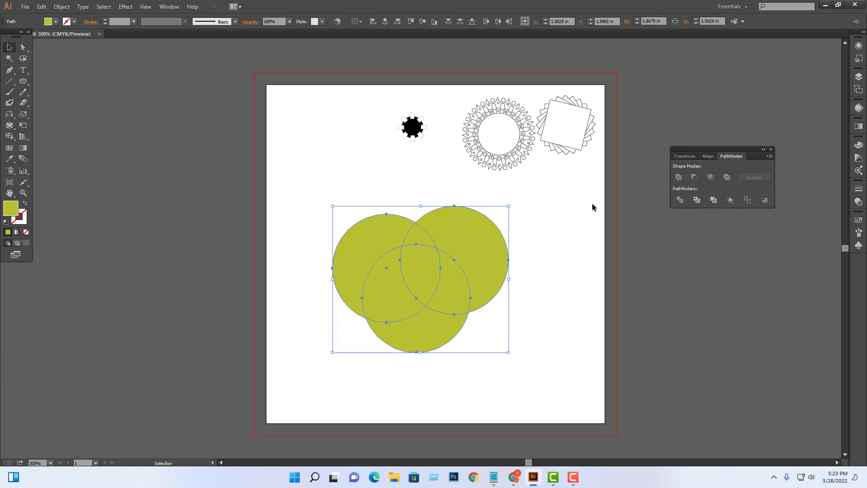
Step: Try Pathfinder Minus Front, Intersect and Exclude on the circles, undoing each result
left_click(694, 177)
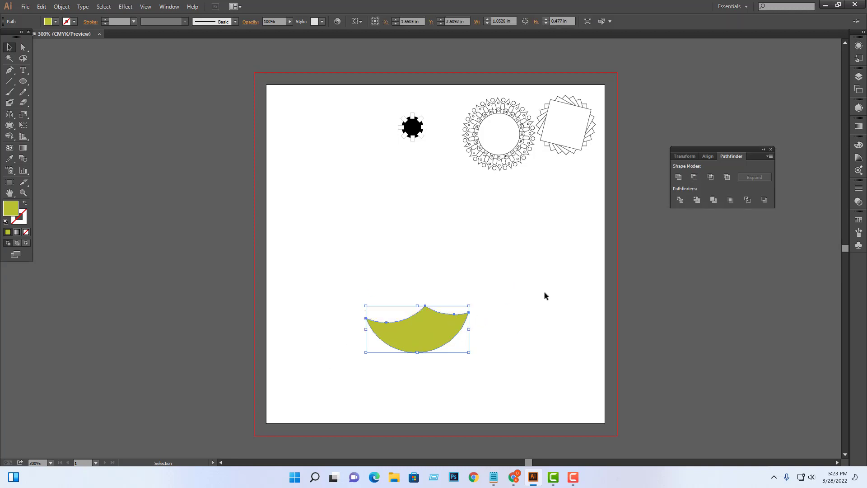
key("ctrl+z")
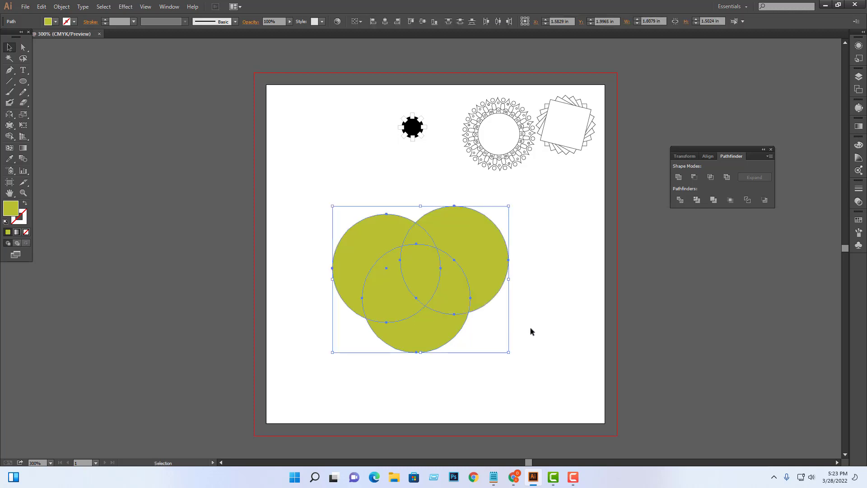
left_click(715, 180)
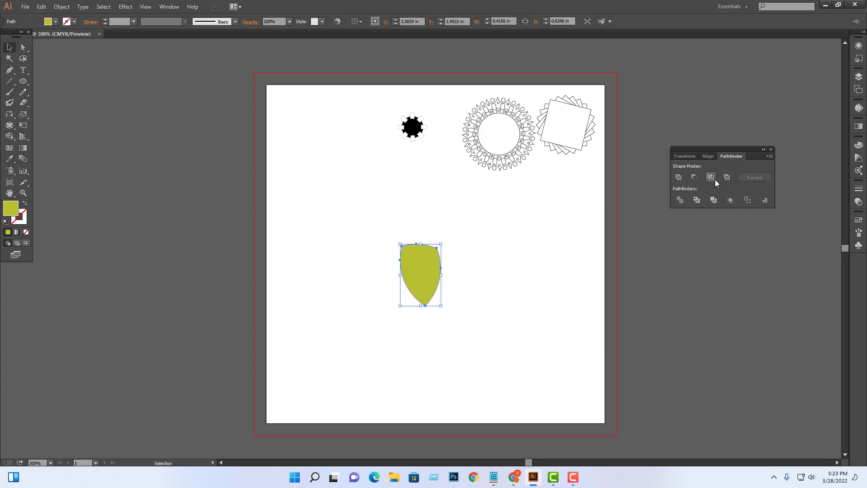
key("ctrl+z")
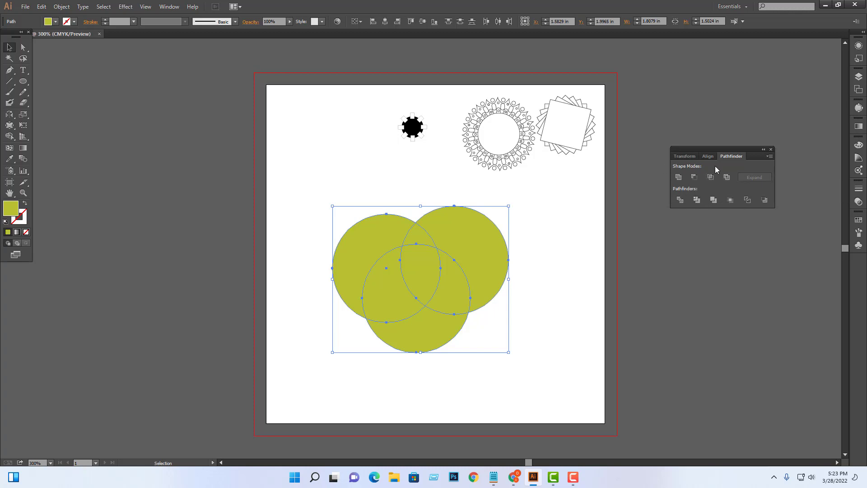
left_click(727, 177)
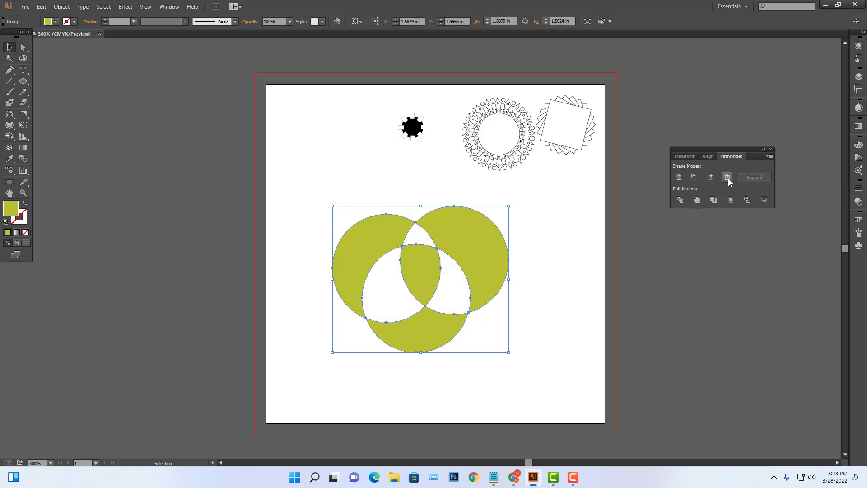
left_click(557, 313)
left_click_drag(587, 214, 332, 334)
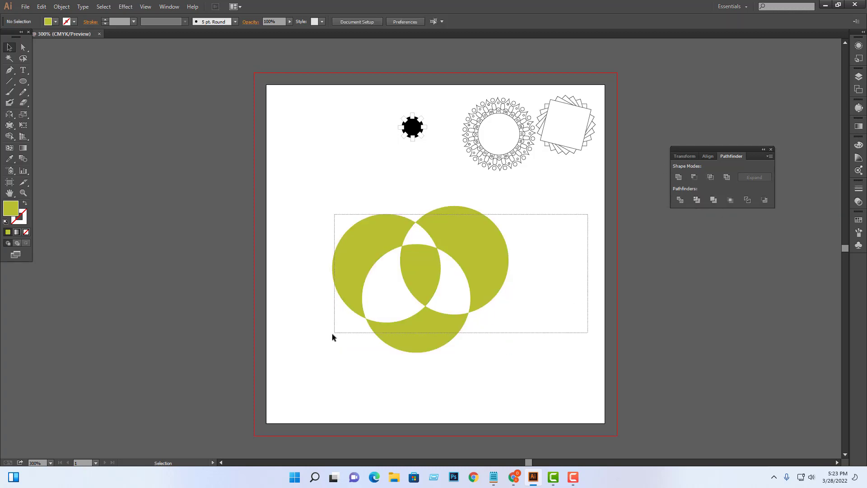
left_click(567, 313)
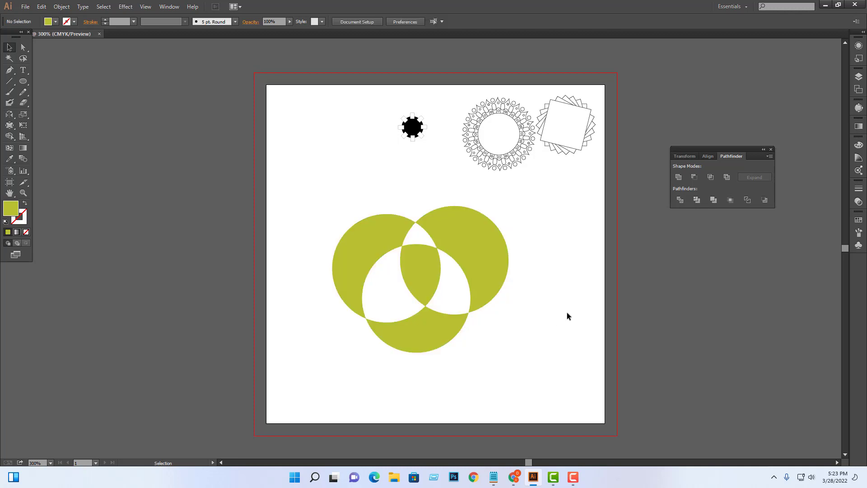
key("ctrl+z")
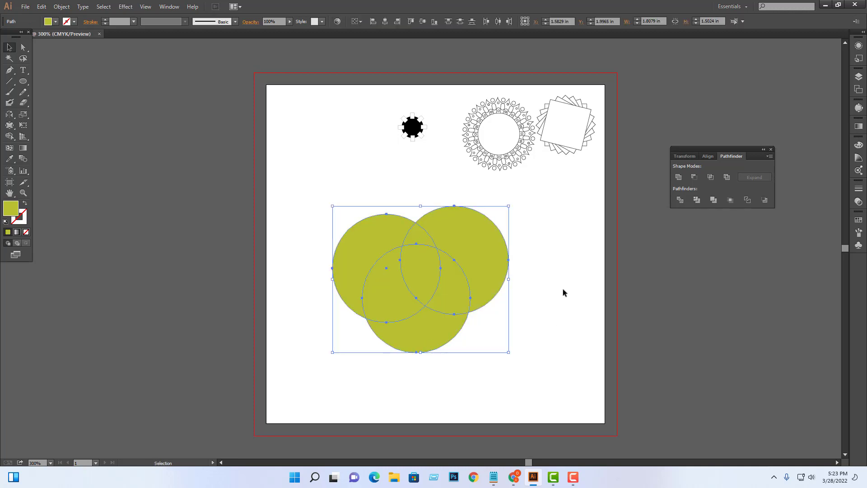
Step: Reselect the three green circles and split them with Pathfinder Divide
left_click(536, 288)
left_click_drag(530, 232, 267, 377)
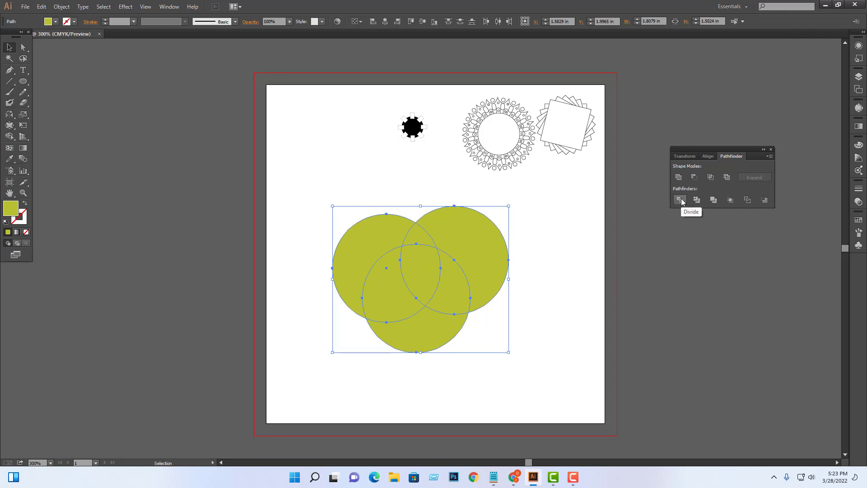
left_click(546, 283)
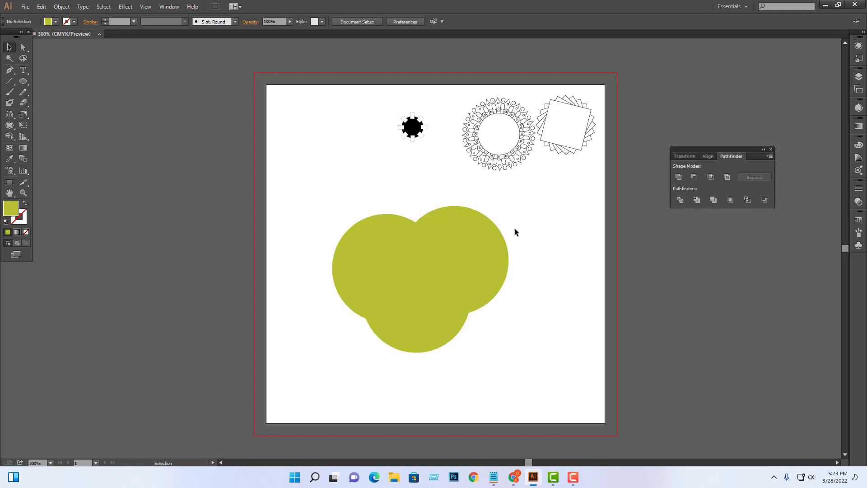
left_click_drag(514, 229, 368, 334)
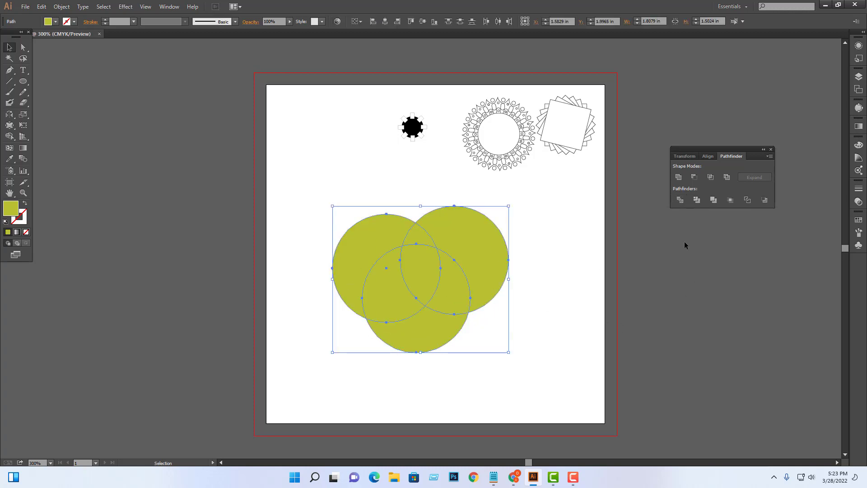
left_click(681, 201)
Step: Nudge the divided circle group upward and ungroup its pieces
left_click(597, 321)
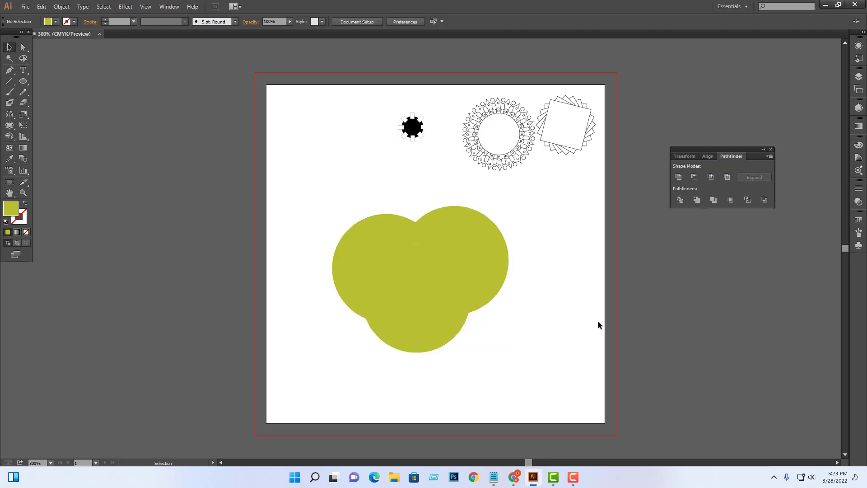
mouse_move(384, 304)
left_mouse_down()
mouse_move(424, 303)
mouse_move(431, 314)
left_mouse_up()
left_click(560, 311)
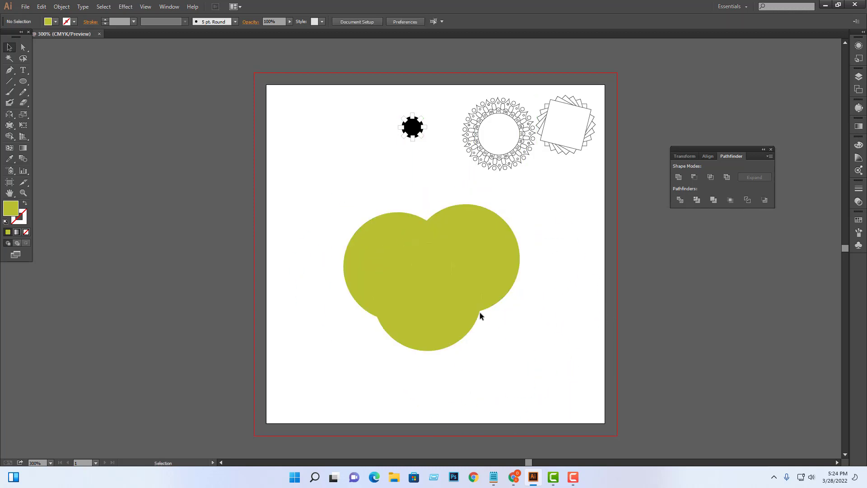
left_click(440, 300)
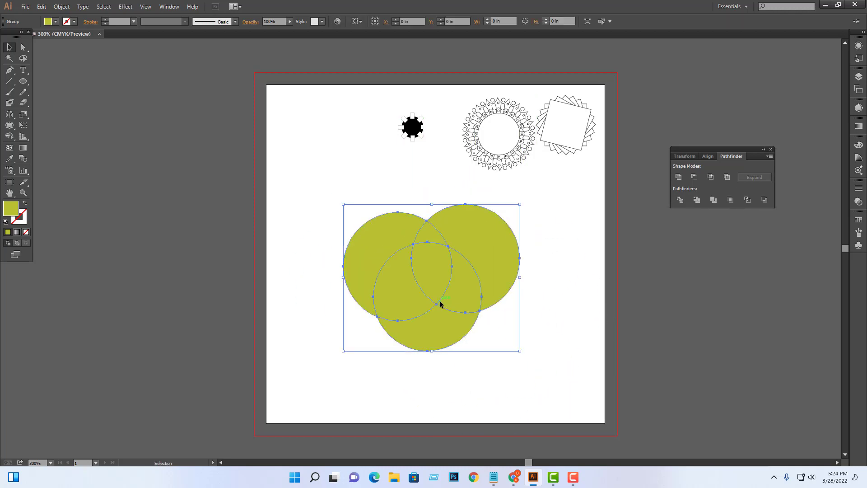
right_click(443, 267)
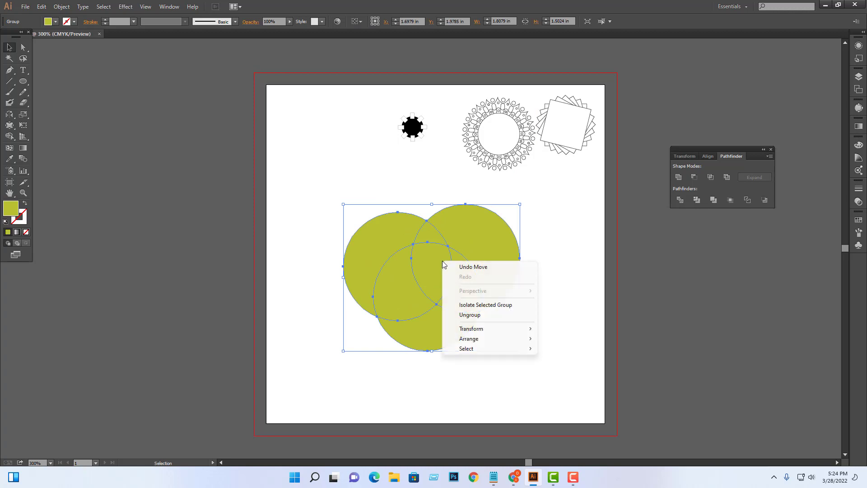
left_click(473, 315)
Step: Drag the divided pieces apart across the artboard to inspect each shape
left_click(579, 317)
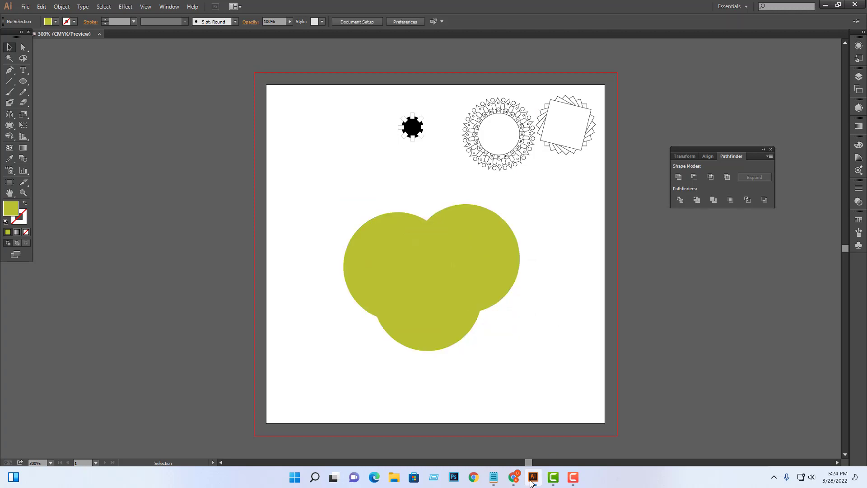
left_click_drag(429, 288, 623, 245)
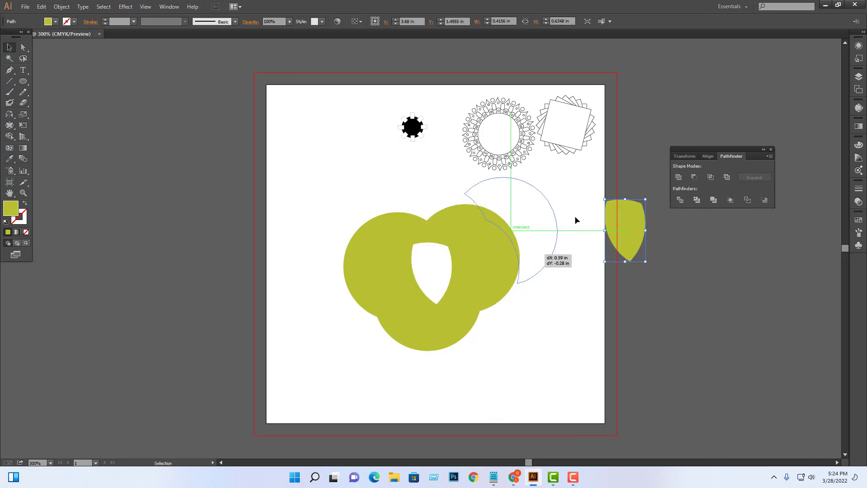
left_click_drag(514, 286, 591, 222)
left_click_drag(475, 329, 484, 400)
left_click_drag(475, 305, 556, 306)
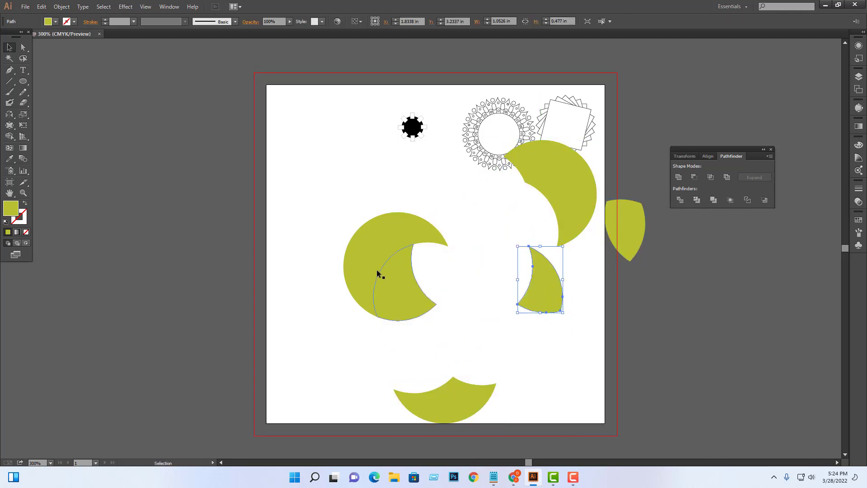
left_click_drag(377, 271, 406, 371)
left_click_drag(425, 247, 506, 203)
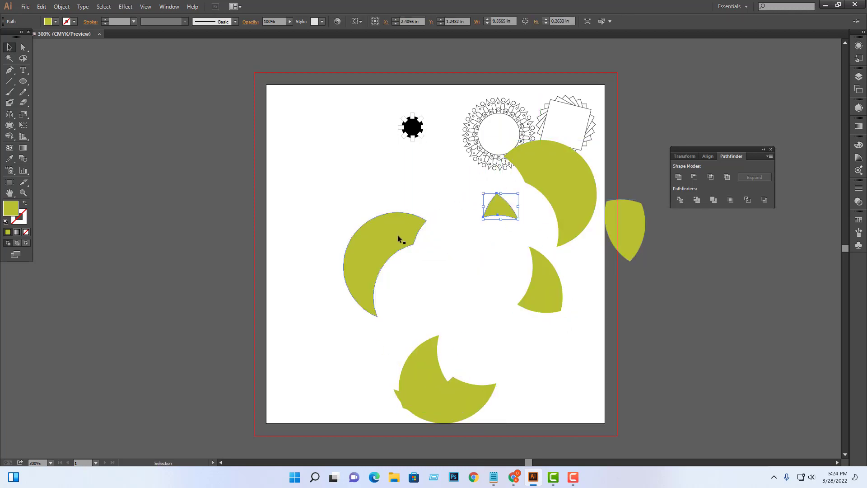
left_click_drag(398, 235, 343, 202)
left_click_drag(400, 212, 694, 352)
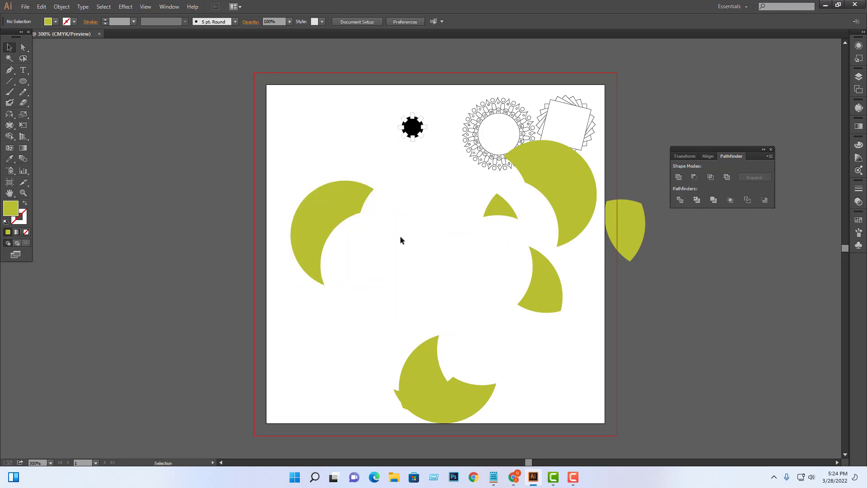
left_click(693, 352)
Step: Move the pieces back into the circles, then select and delete all of them
left_click_drag(312, 239, 363, 271)
left_click_drag(499, 208, 412, 228)
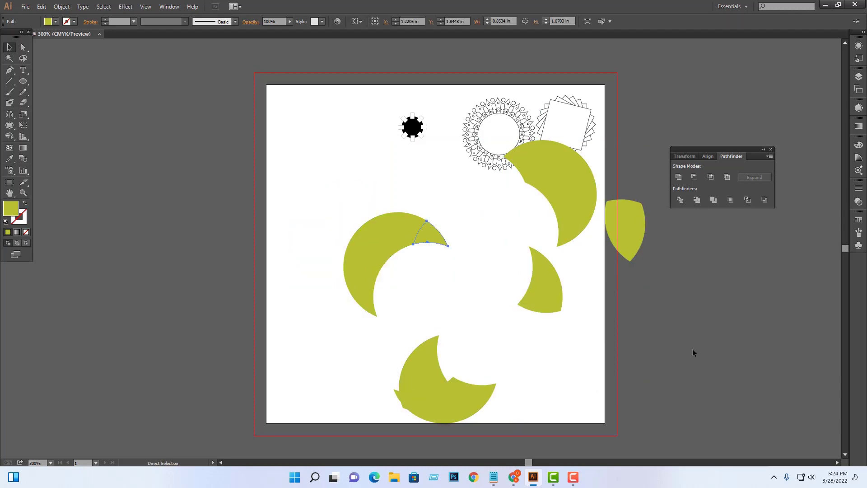
left_click_drag(423, 365, 404, 283)
left_click_drag(542, 280, 460, 280)
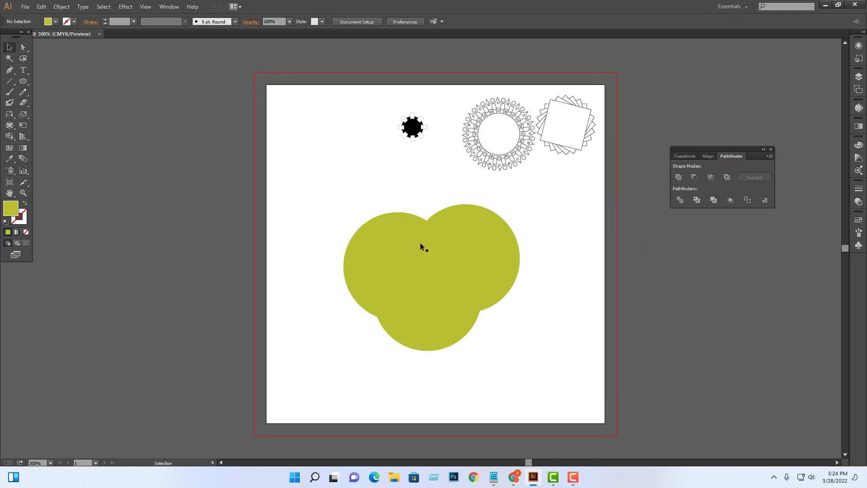
left_click(456, 291)
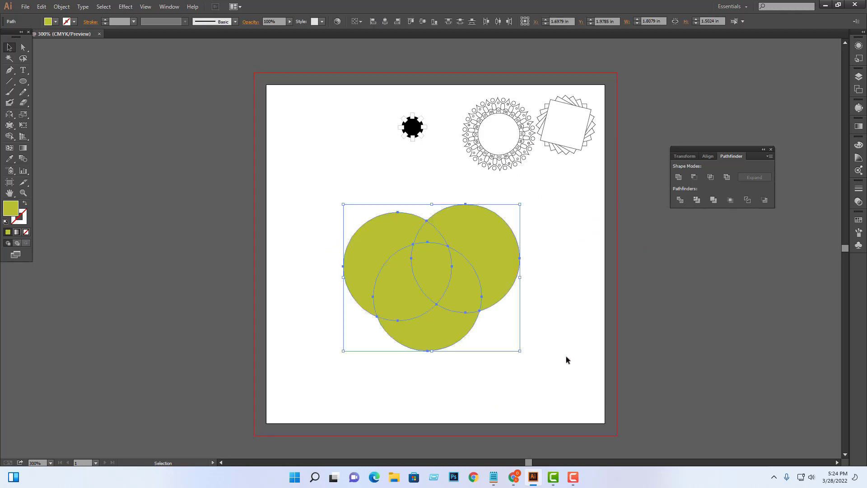
key("Delete")
left_click_drag(23, 81, 61, 114)
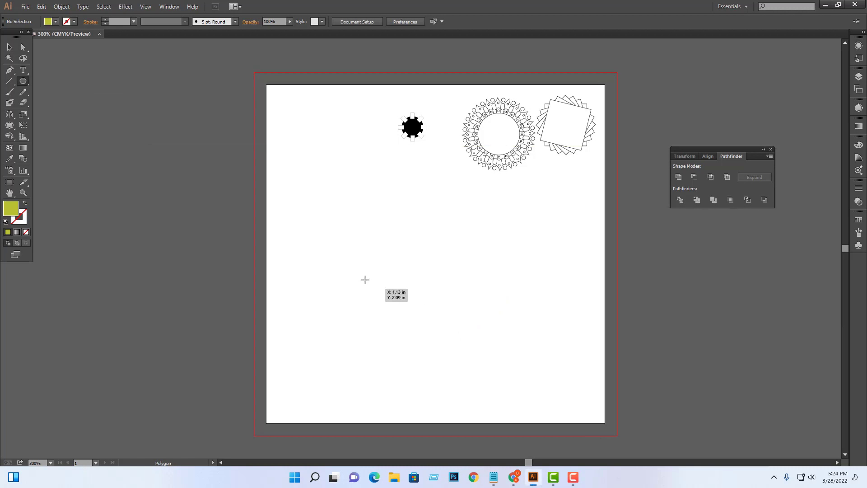
Step: Draw a green hexagon and Alt-drag an overlapping copy to its right
left_click_drag(361, 263, 427, 327)
left_click(10, 47)
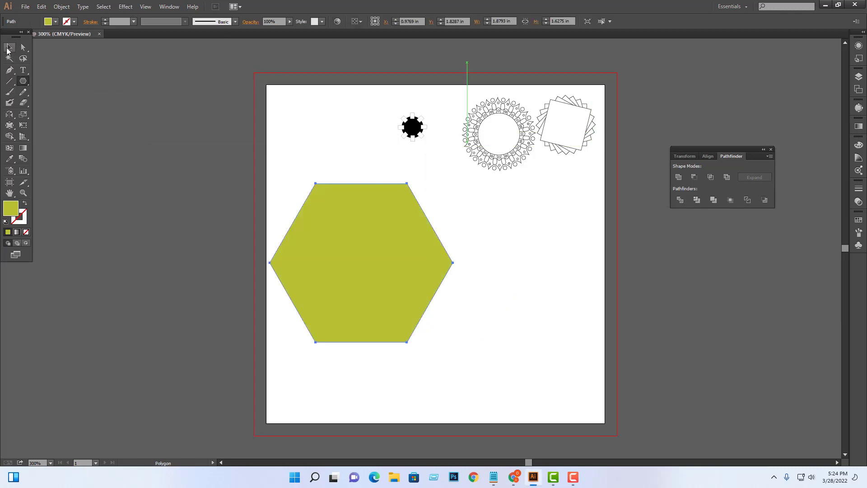
mouse_move(383, 260)
left_mouse_down()
mouse_move(475, 272)
mouse_move(520, 298)
left_mouse_up()
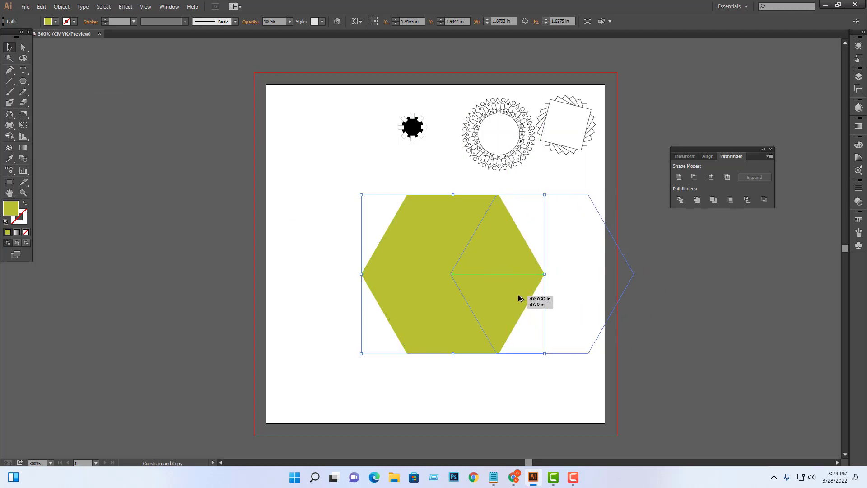
mouse_move(290, 242)
left_mouse_down()
mouse_move(524, 348)
mouse_move(466, 342)
left_mouse_up()
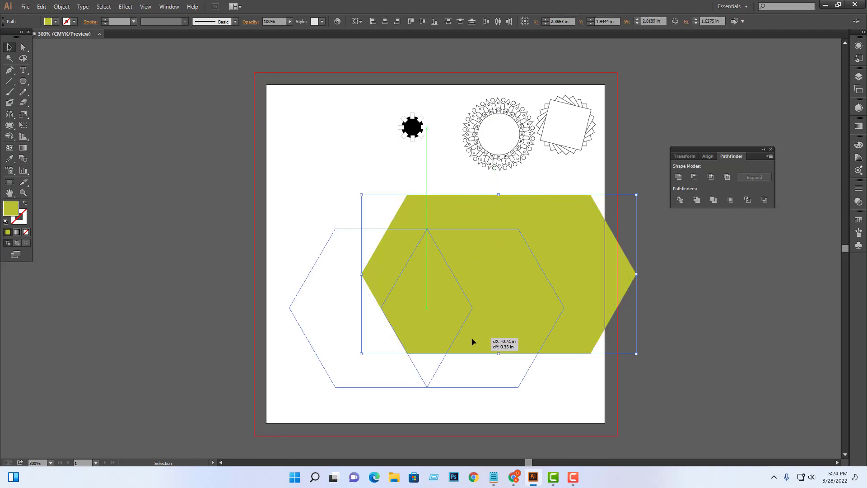
Step: Divide the overlapping hexagons, ungroup them, and slide the right piece onto the left hexagon
left_click(682, 199)
right_click(469, 298)
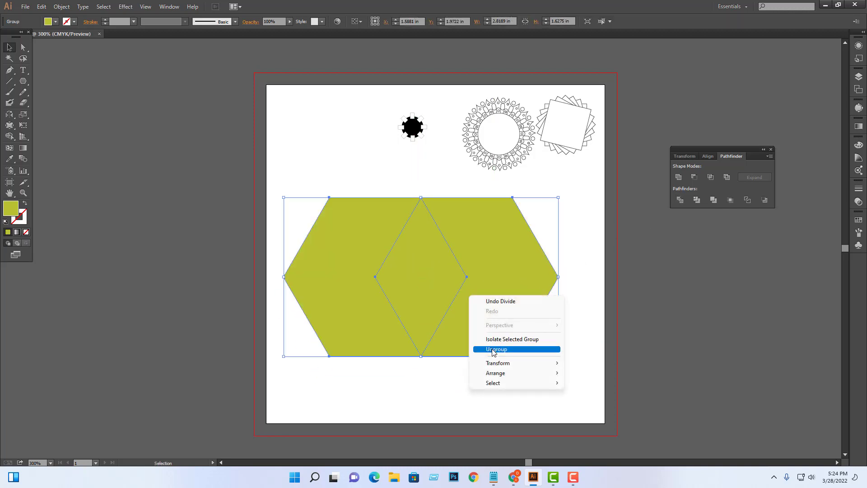
left_click(476, 348)
left_click(476, 399)
left_click(516, 299)
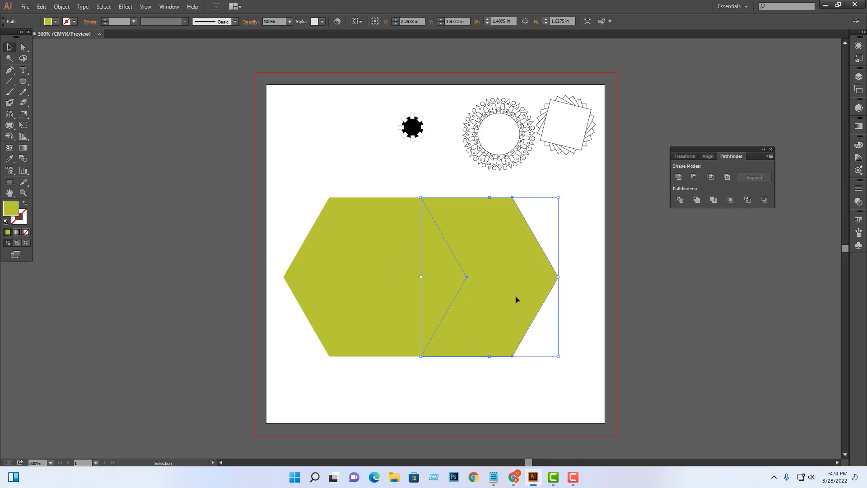
left_click_drag(516, 298, 424, 285)
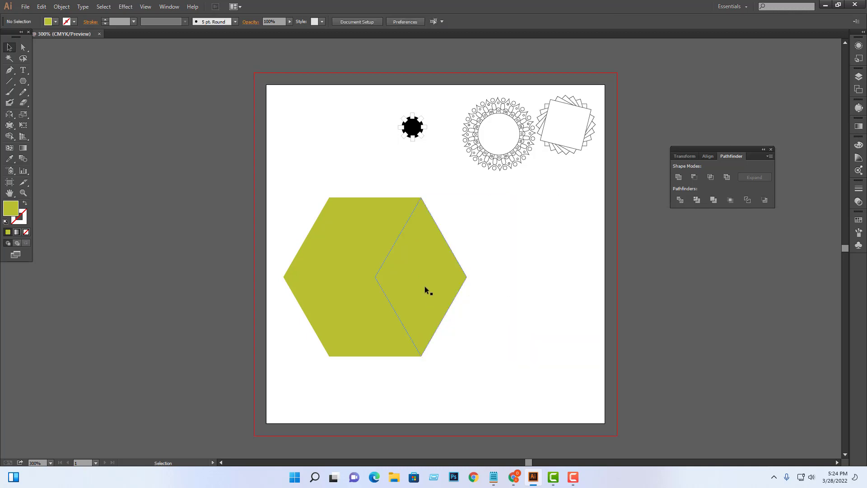
Step: Fill the diamond face with darker olive 99991F and rotate the shape 90° so it sits on top
double_click(10, 208)
left_click(723, 199)
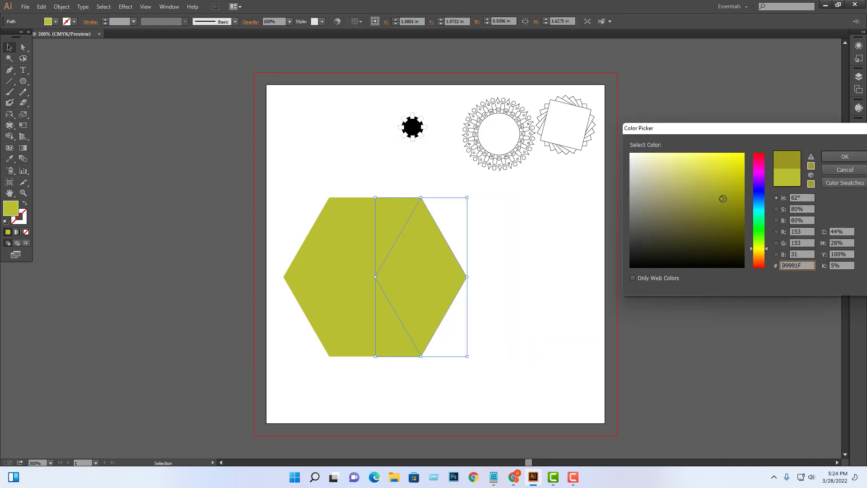
left_click(840, 158)
left_click_drag(499, 216, 434, 332)
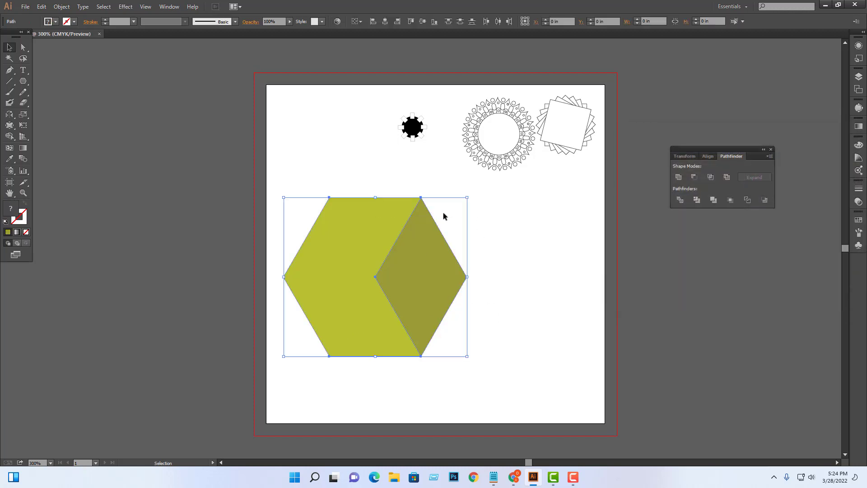
left_click_drag(470, 196, 339, 199)
Step: Shrink the cube and Alt-drag copies into a 2×2 block, repeating it to 16 cubes
left_click(538, 271)
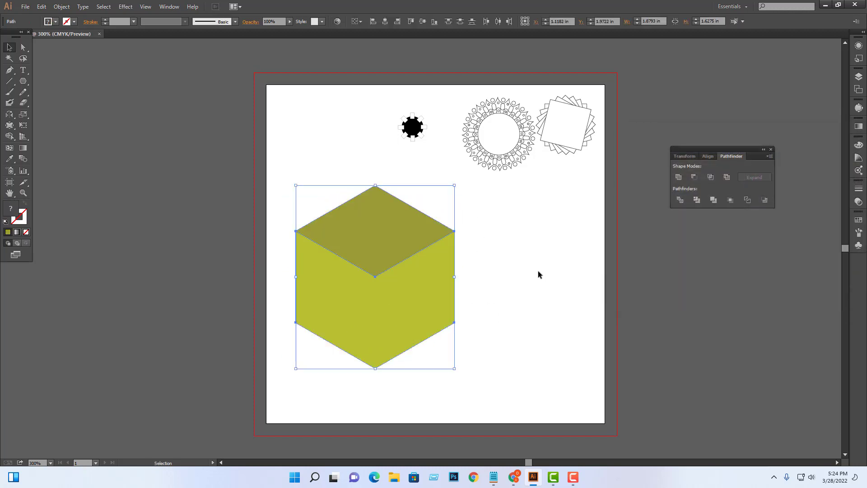
left_click_drag(397, 310, 479, 309)
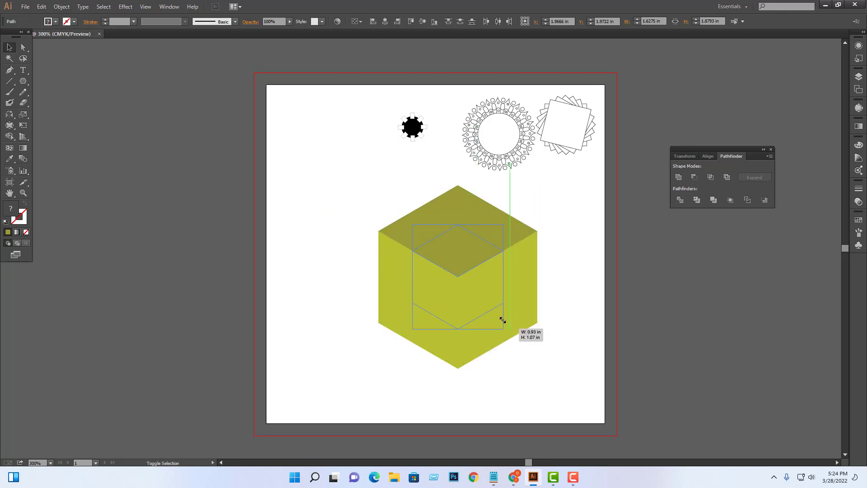
mouse_move(537, 369)
left_mouse_down()
mouse_move(482, 306)
mouse_move(339, 283)
mouse_move(376, 286)
left_mouse_up()
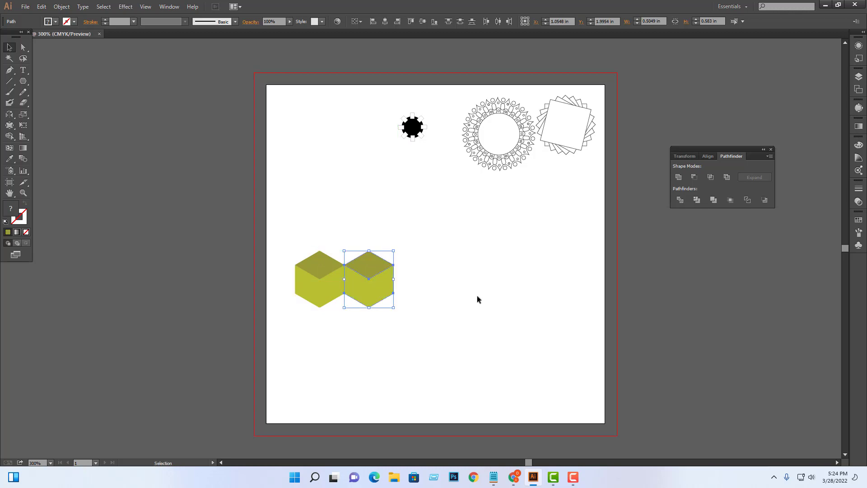
left_click_drag(429, 219, 293, 318)
left_click_drag(362, 275, 368, 334)
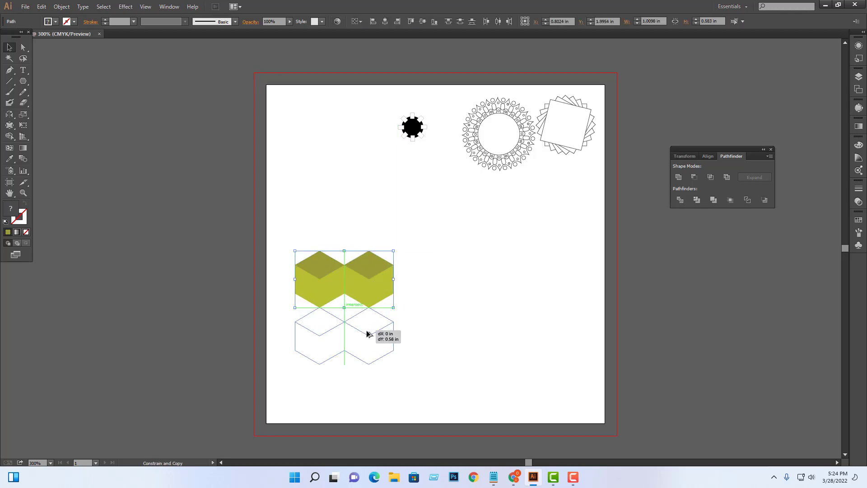
left_click_drag(449, 326, 449, 325)
mouse_move(438, 232)
left_mouse_down()
mouse_move(313, 359)
mouse_move(449, 344)
mouse_move(409, 344)
left_mouse_up()
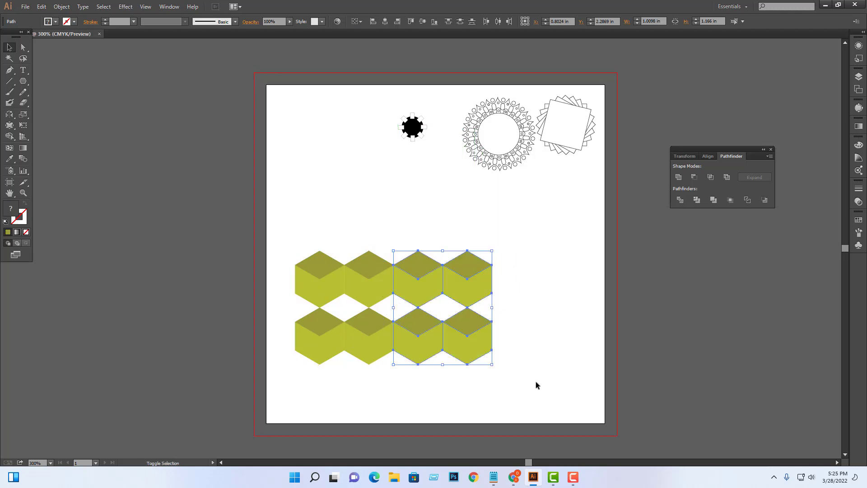
key("ctrl+d")
key("ctrl+d")
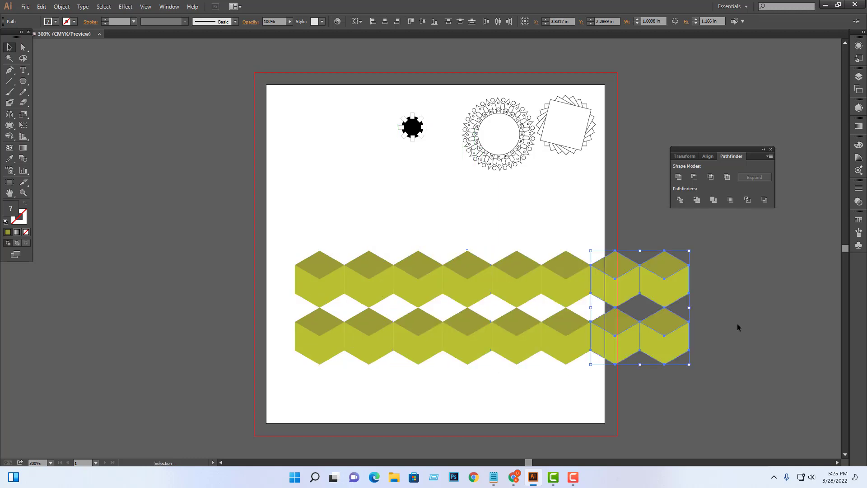
Step: Scale the 16 cubes into a strip and stack four more copies below with Ctrl+D
left_click_drag(731, 242, 306, 397)
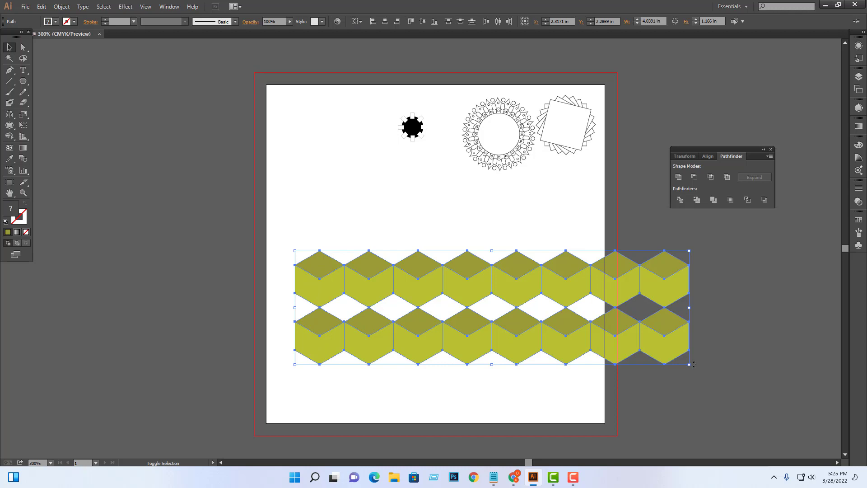
left_click_drag(690, 365, 404, 282)
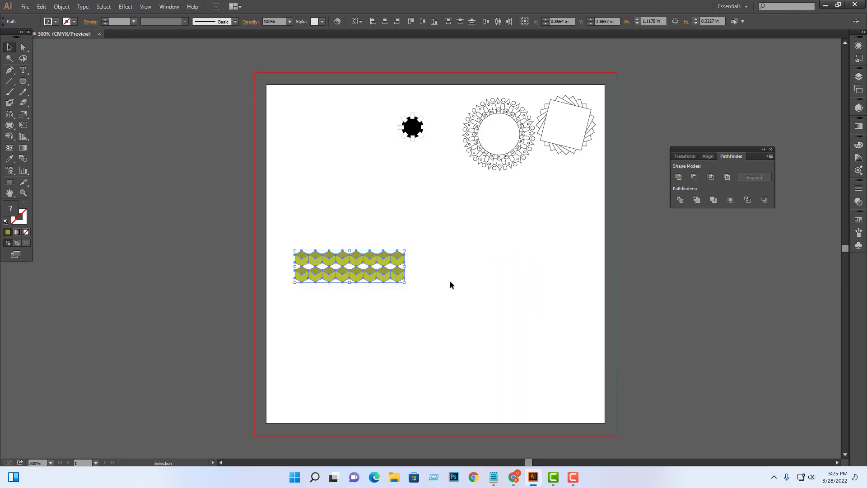
left_click(350, 309)
left_click_drag(342, 269, 343, 299)
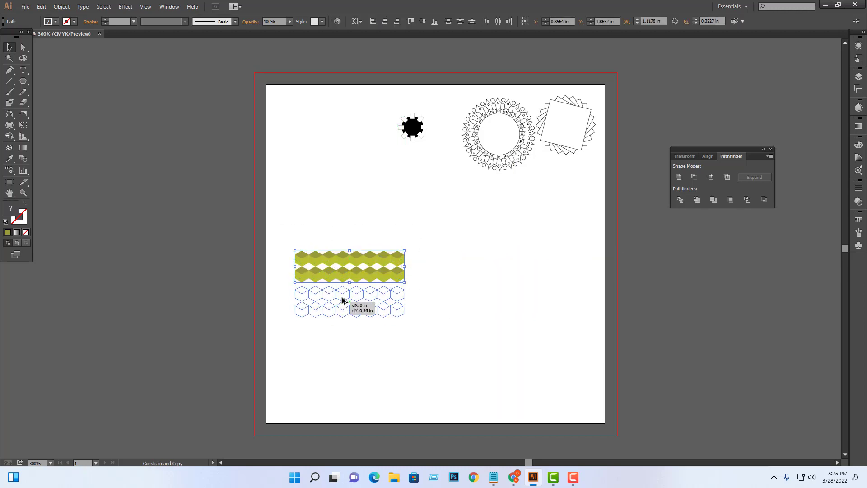
left_click_drag(343, 297, 343, 297)
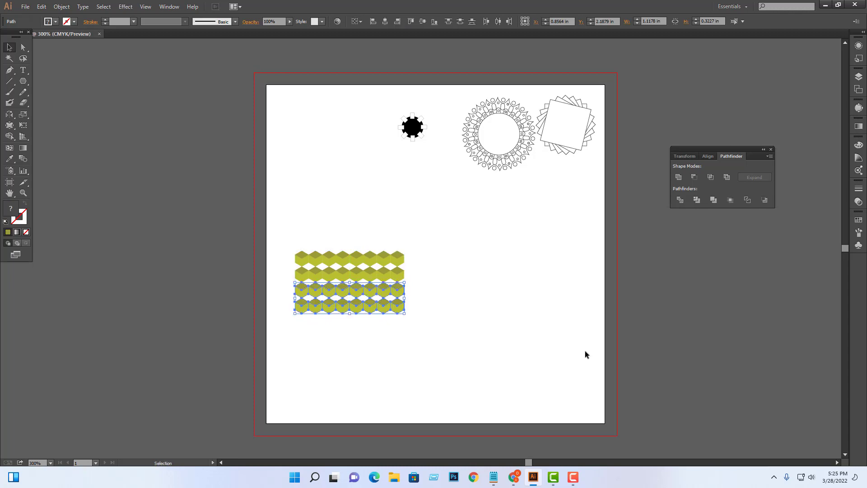
key("ctrl+d")
key("ctrl+d")
key("ctrl+d")
Step: Copy the whole stack of strips to the right to widen the pattern
left_click_drag(434, 233, 280, 415)
left_click_drag(340, 385, 416, 378)
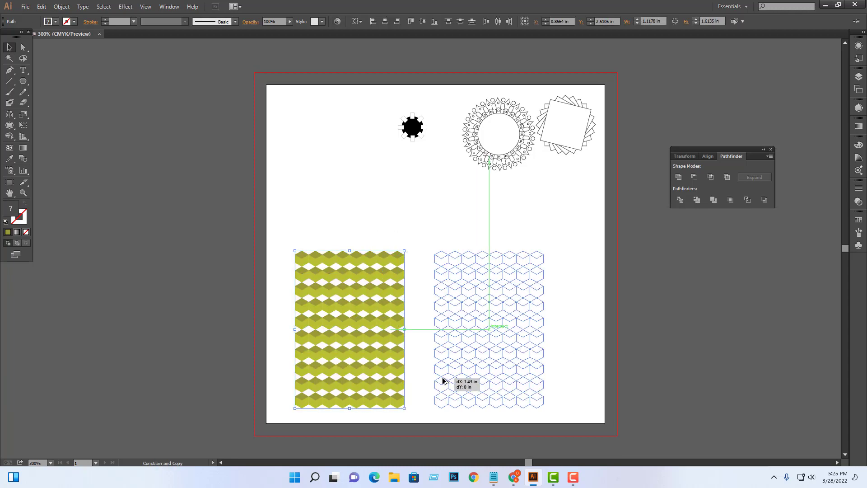
left_click_drag(477, 373, 477, 373)
left_click(600, 380)
left_click_drag(599, 379, 620, 325)
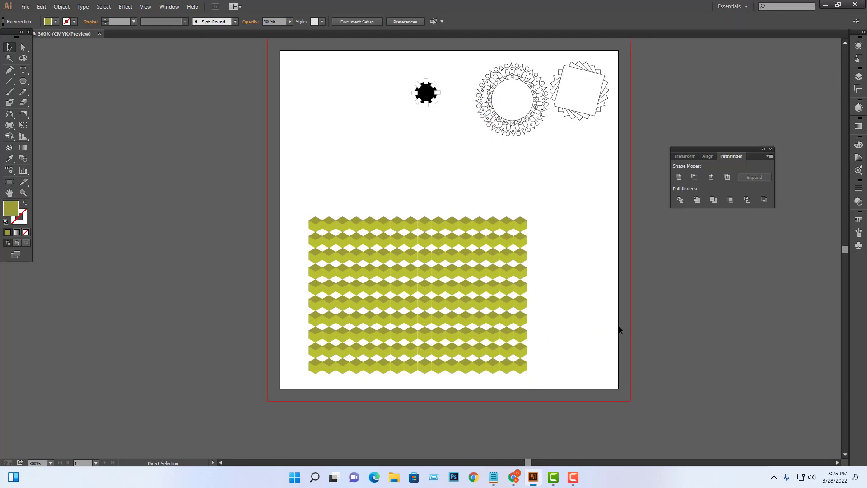
Step: Undo the tiled pattern back down to a single cube
key("ctrl+plus")
key("ctrl+plus")
key("ctrl+plus")
key("ctrl+minus")
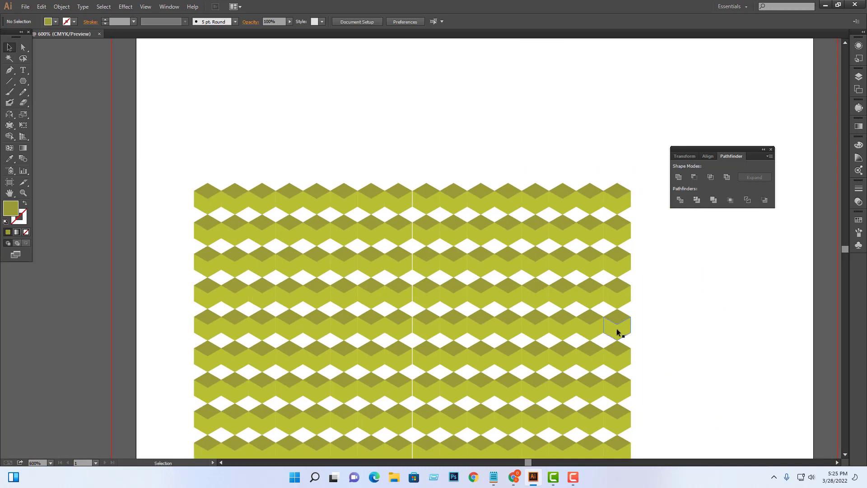
key("ctrl+z")
key("ctrl+z")
key("ctrl+z")
key("ctrl+z")
key("ctrl+z")
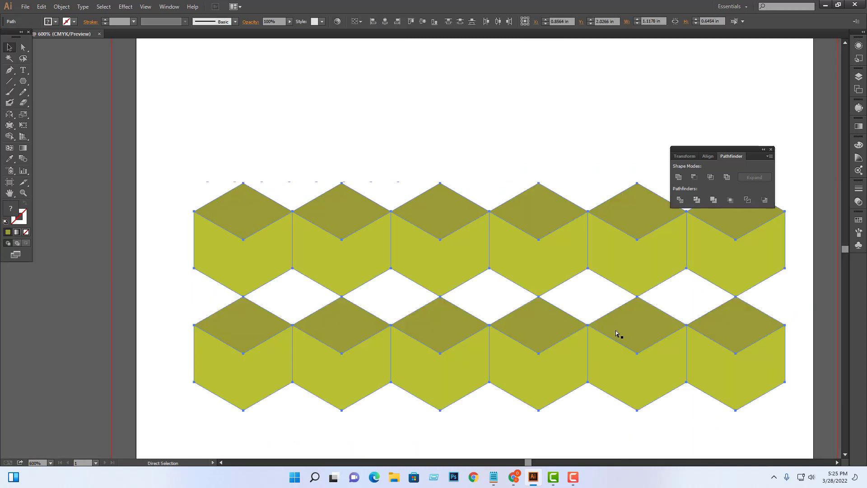
key("ctrl+z")
key("ctrl+z")
key("ctrl+z")
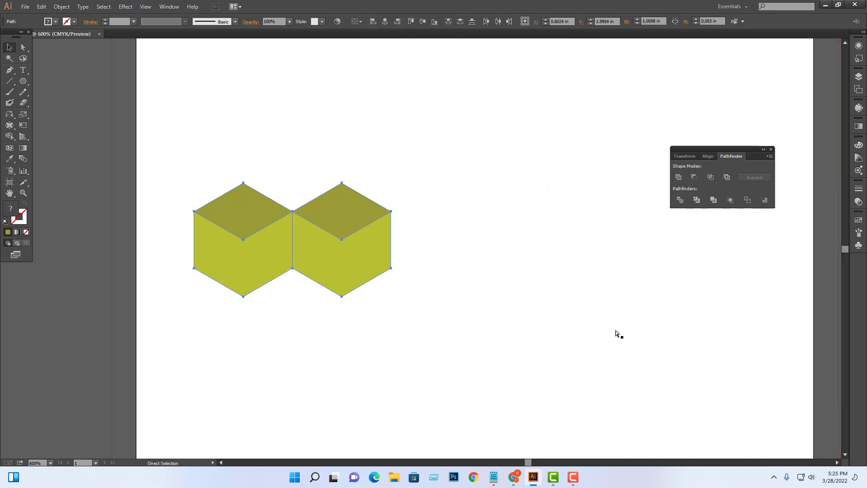
key("ctrl+z")
Step: Zoom and pan in closely on the remaining cube
left_click(381, 311)
left_click_drag(382, 312, 503, 268)
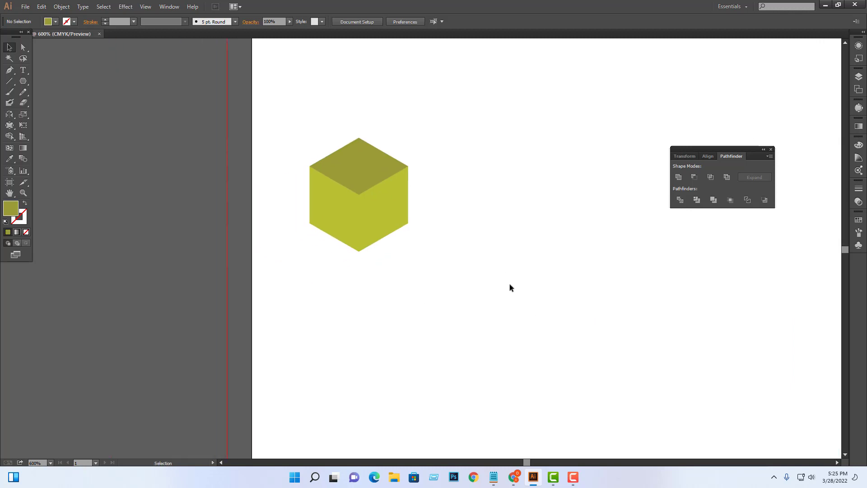
key("ctrl+plus")
key("ctrl+plus")
key("ctrl+plus")
left_click_drag(508, 304, 480, 351)
left_click(494, 197)
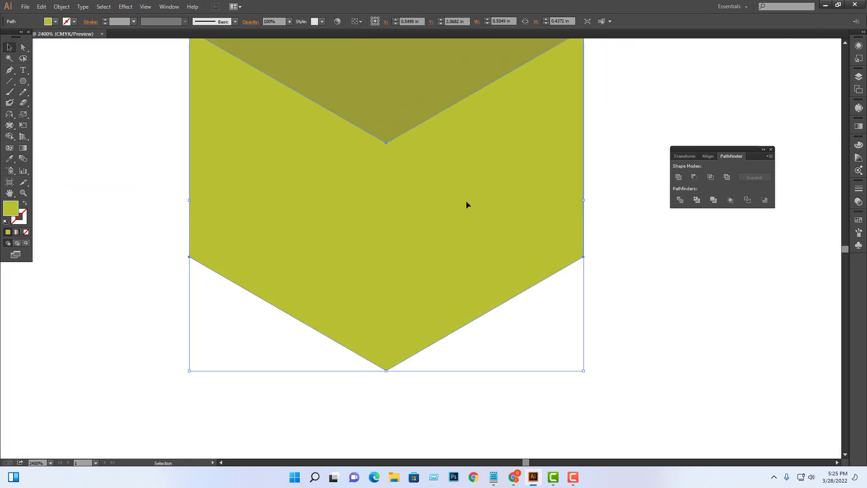
key("space")
left_click_drag(613, 331, 610, 309)
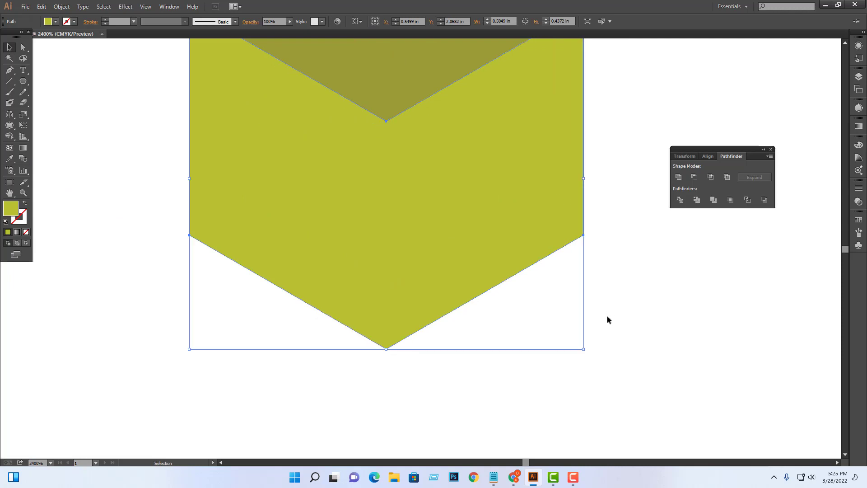
Step: Draw a vertical line from the cube's inner corner down through the front face
left_click(474, 219)
right_click(475, 218)
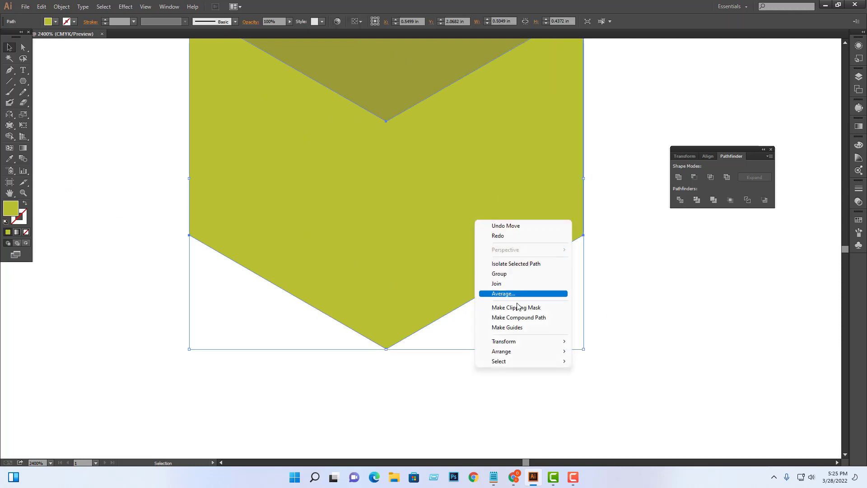
left_click(639, 284)
left_click(453, 170)
left_click(9, 81)
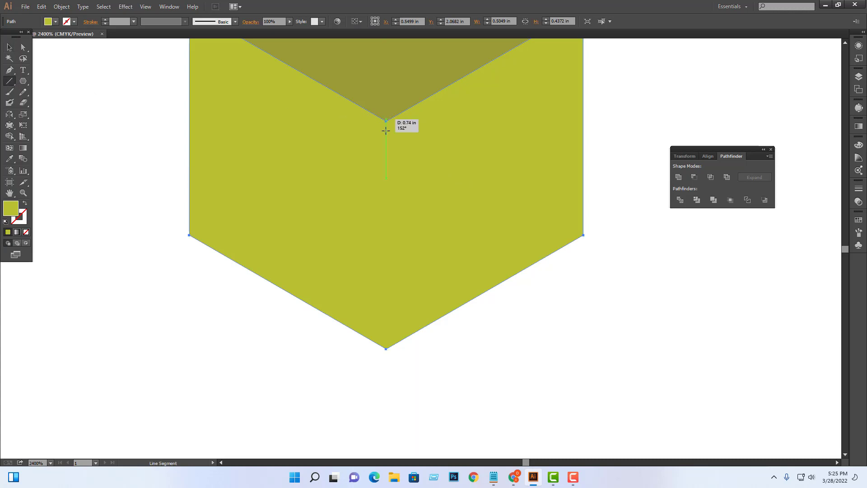
left_click_drag(386, 119, 386, 406)
Step: Divide the faces along the vertical line and ungroup the resulting pieces
left_click(9, 47)
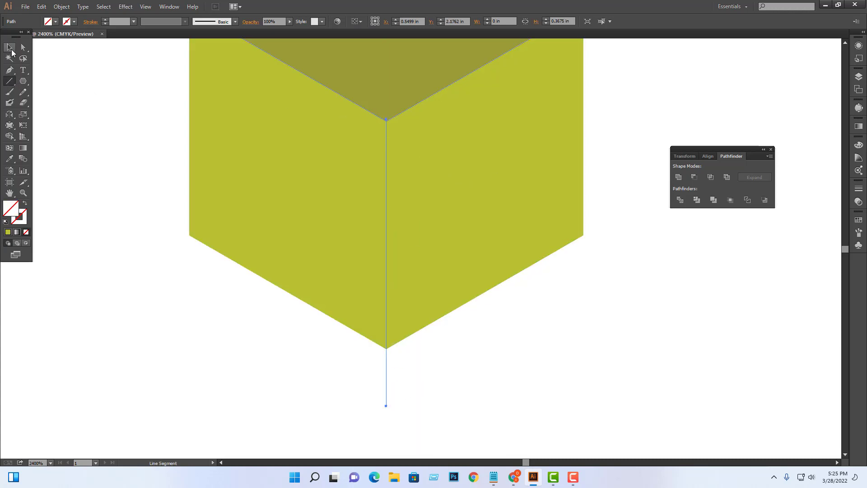
key("ctrl+a")
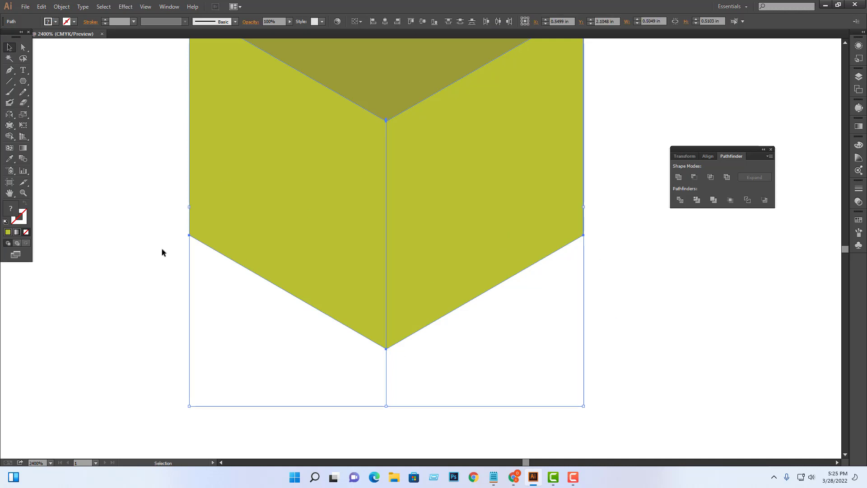
left_click(678, 199)
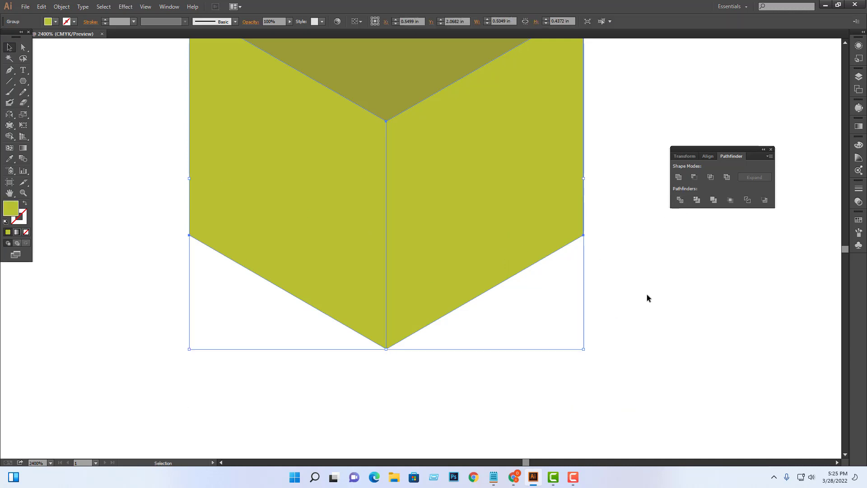
left_click(647, 294)
right_click(451, 220)
left_click(479, 274)
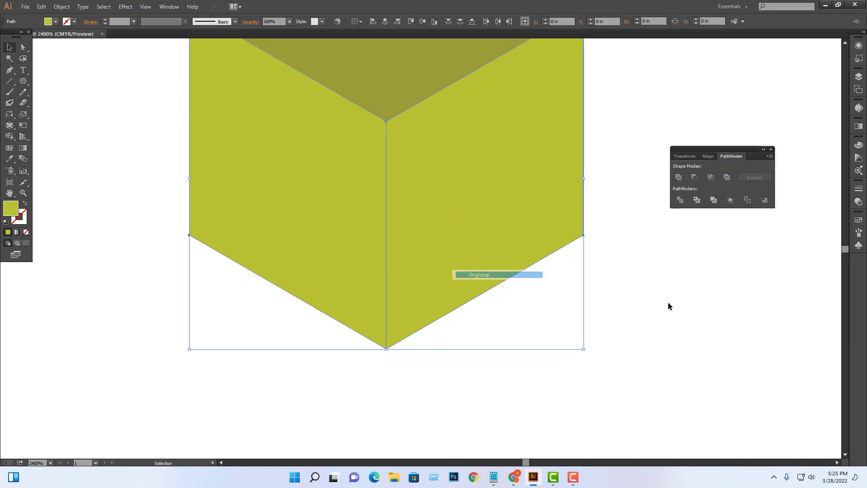
left_click(668, 302)
Step: Give the right half of the front face a muted olive fill, adjusting it lighter
left_click(581, 239)
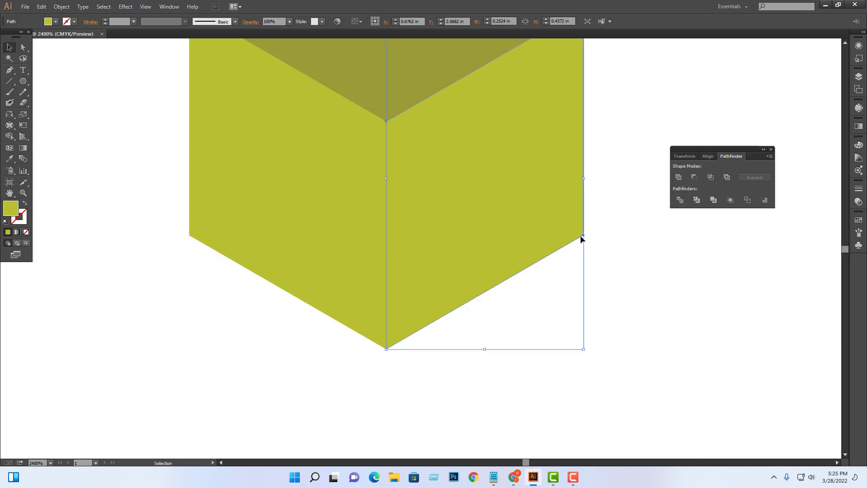
double_click(15, 211)
left_click(715, 199)
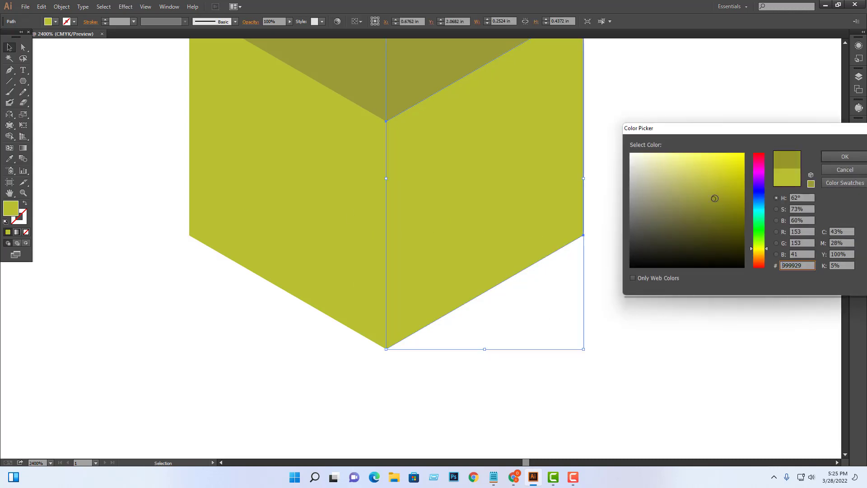
left_click(845, 156)
left_click(651, 298)
left_click(534, 200)
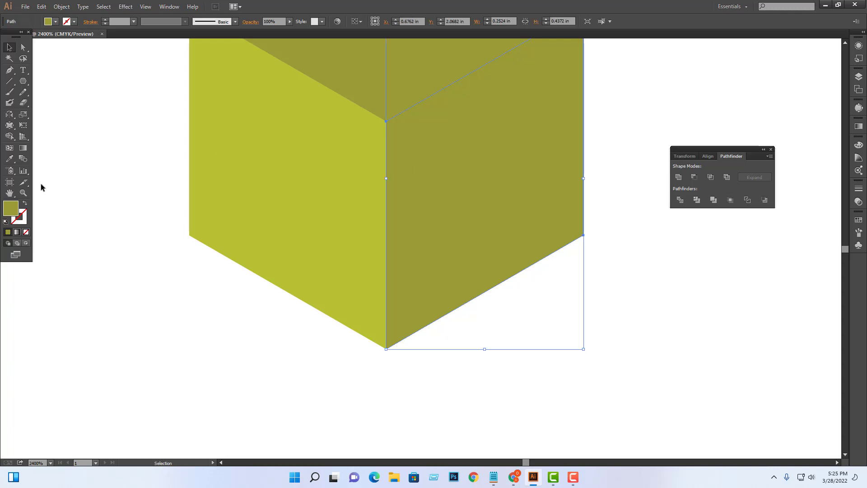
double_click(10, 208)
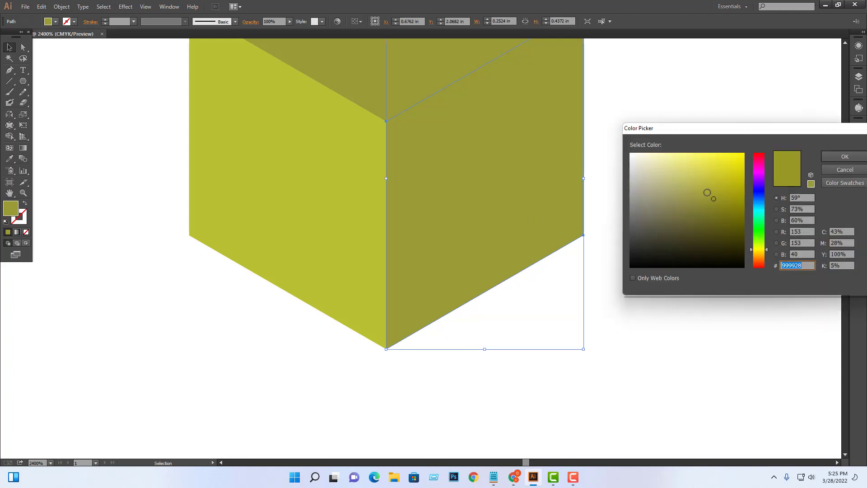
left_click(702, 188)
left_click(844, 156)
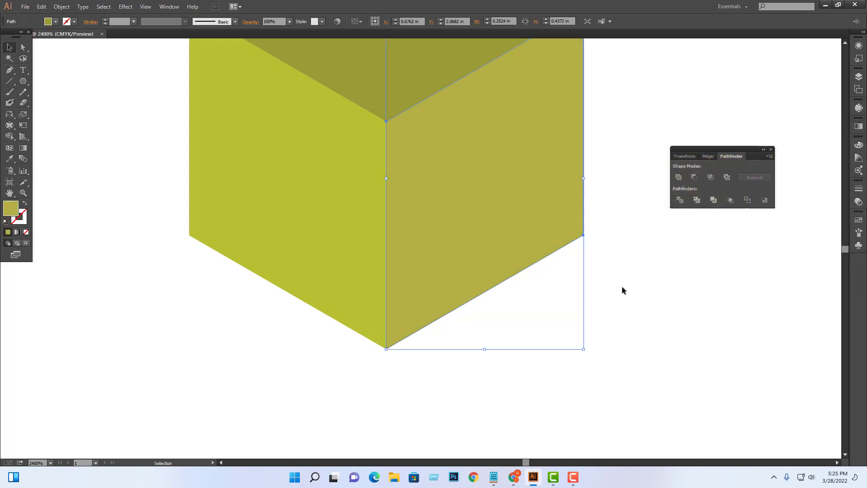
left_click(642, 306)
key("ctrl+minus")
key("ctrl+minus")
key("ctrl+minus")
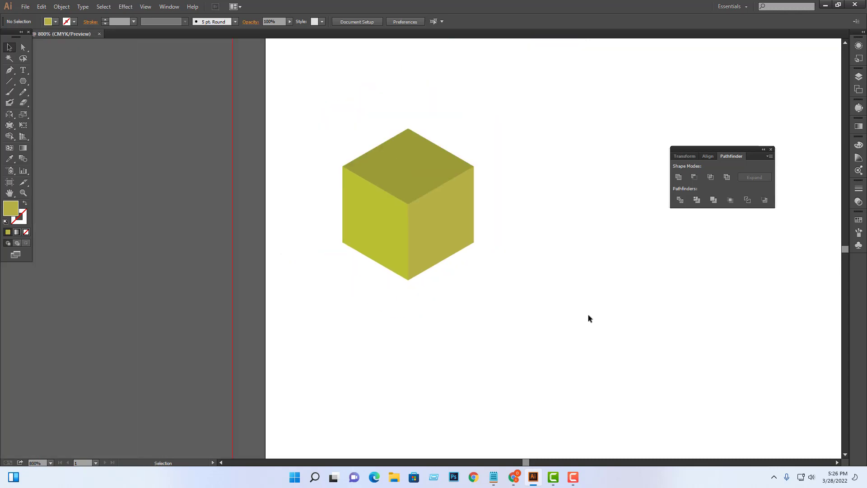
Step: Alt-drag a copy of the cube so it touches its right side
left_click(449, 225)
left_click(499, 316)
left_click_drag(533, 84, 357, 282)
left_click_drag(422, 244, 553, 244)
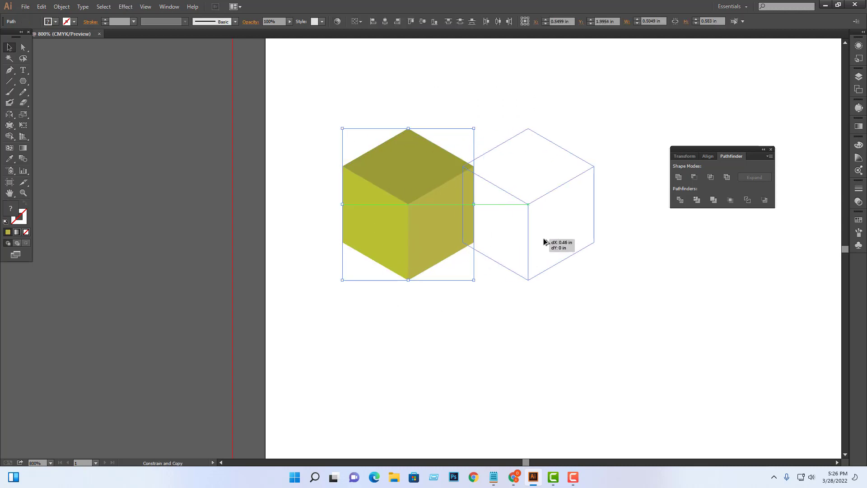
Step: Copy the right cube down, nestling it between the top two cubes
left_click(663, 323)
left_click_drag(622, 321, 604, 283)
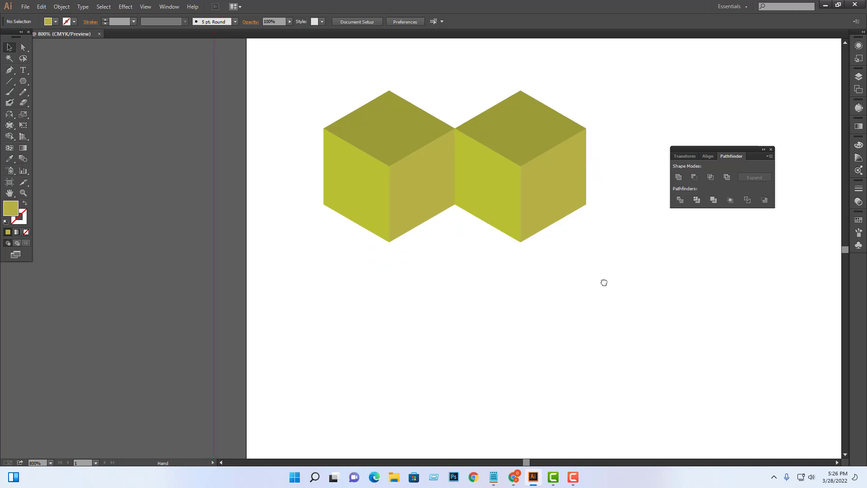
left_click_drag(608, 97, 537, 212)
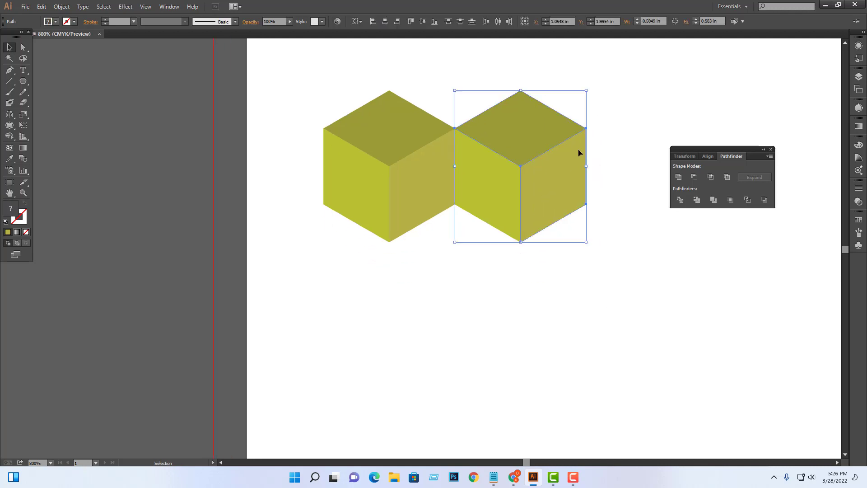
left_click_drag(625, 90, 523, 211)
left_click_drag(542, 144, 477, 260)
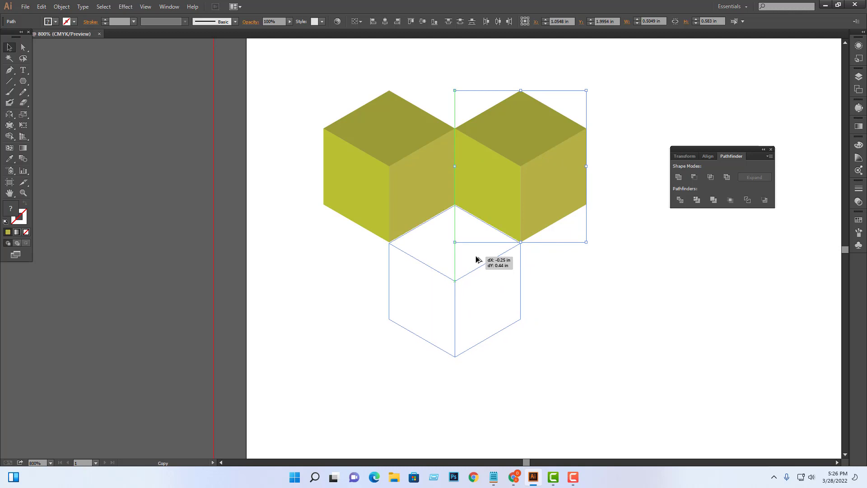
left_click_drag(476, 256, 476, 256)
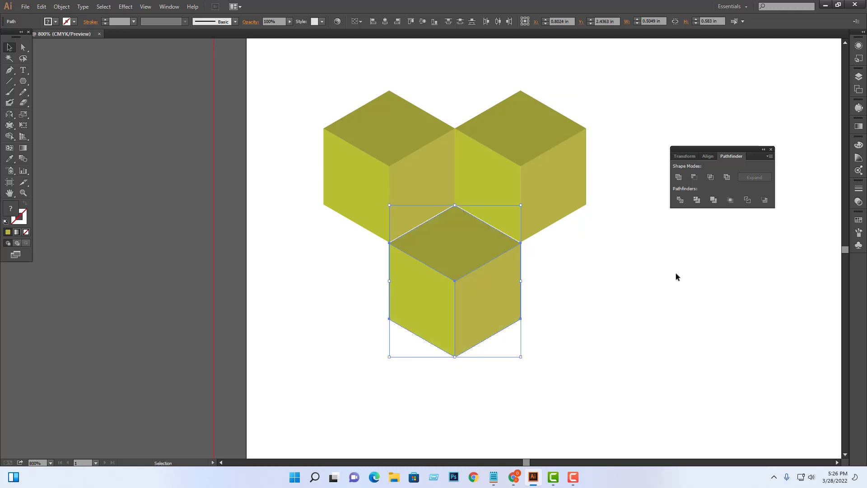
key("Up")
left_click(675, 272)
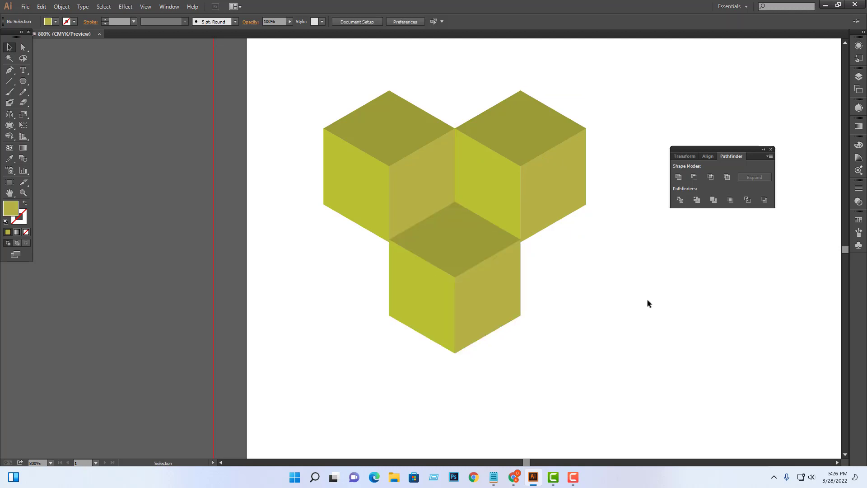
Step: Place another cube copy to the right of the lower cube
scroll(569, 329, "down", 2)
scroll(563, 347, "down", 2)
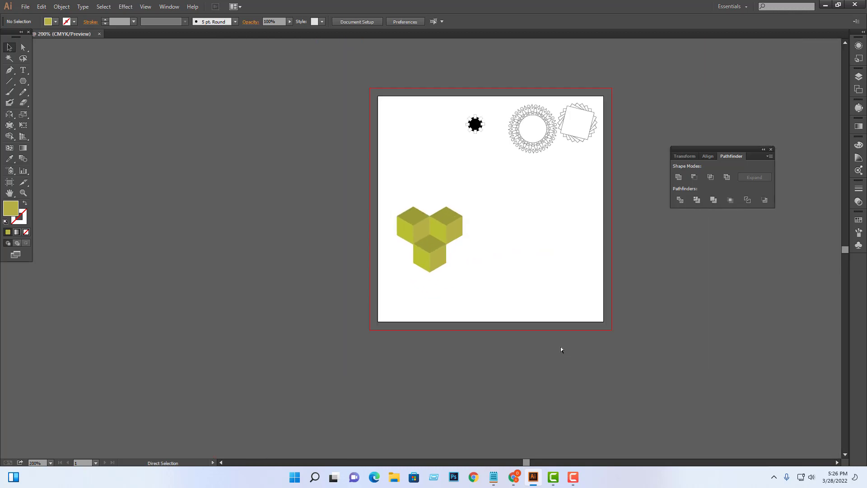
scroll(560, 346, "up", 3)
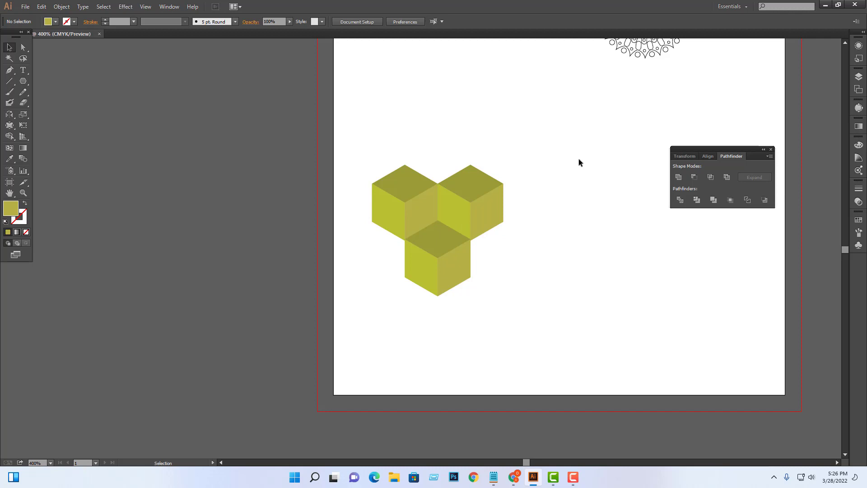
mouse_move(563, 145)
left_mouse_down()
mouse_move(466, 216)
mouse_move(495, 273)
left_mouse_up()
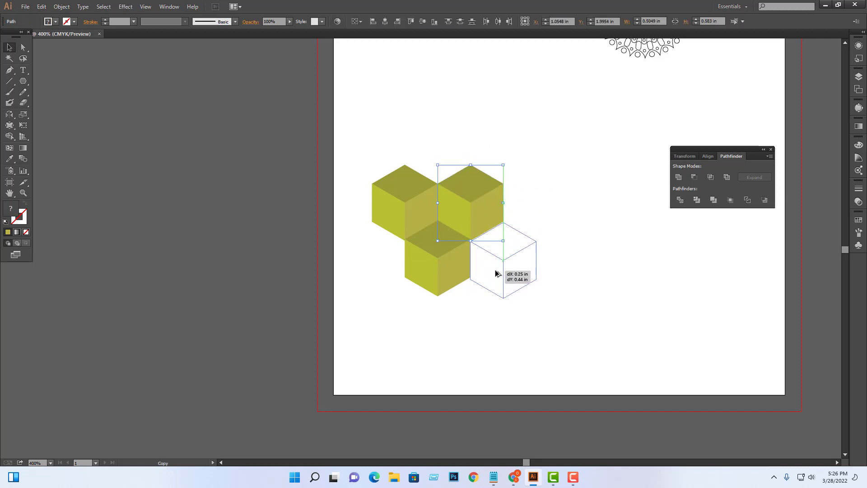
left_click_drag(496, 273, 495, 273)
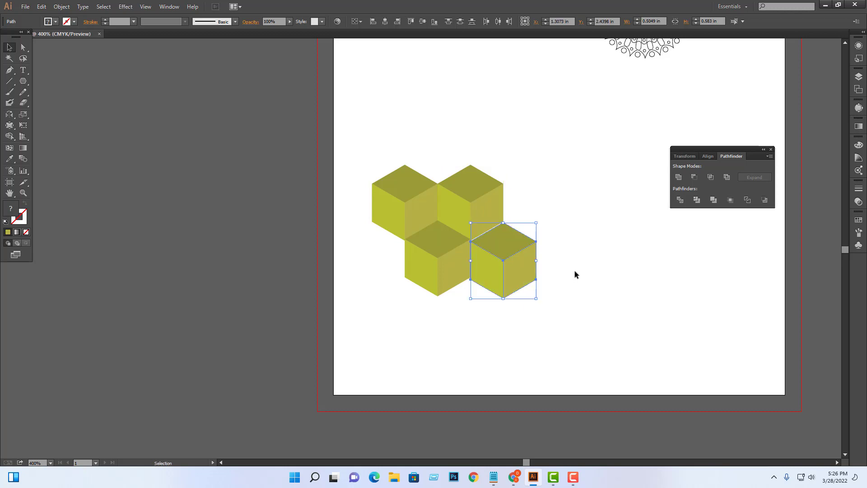
left_click(574, 271)
Step: Duplicate the four cubes to form two staggered rows of four, then select all eight
left_click_drag(566, 180, 361, 310)
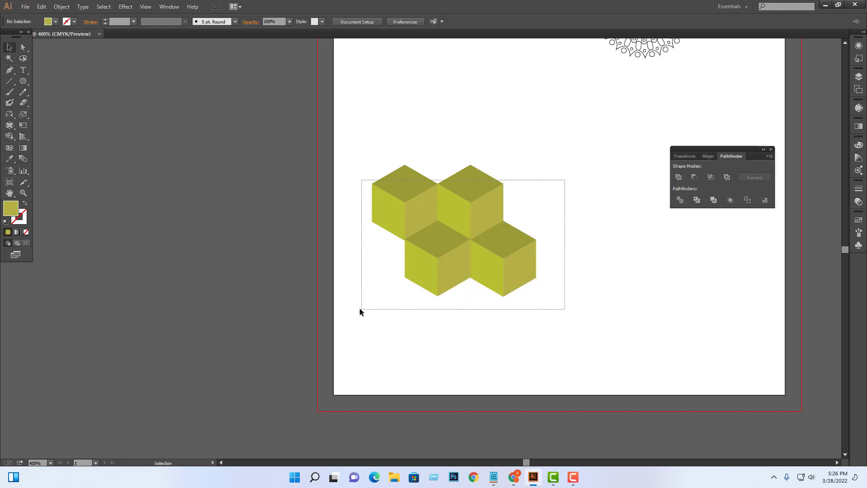
mouse_move(487, 281)
left_mouse_down()
mouse_move(394, 265)
mouse_move(483, 261)
left_mouse_up()
left_click(617, 260)
left_click_drag(611, 306, 624, 287)
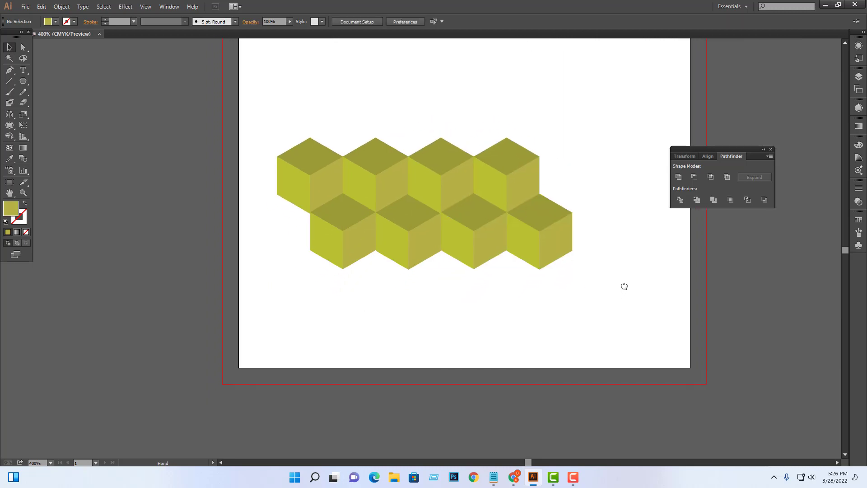
left_click_drag(607, 117, 267, 263)
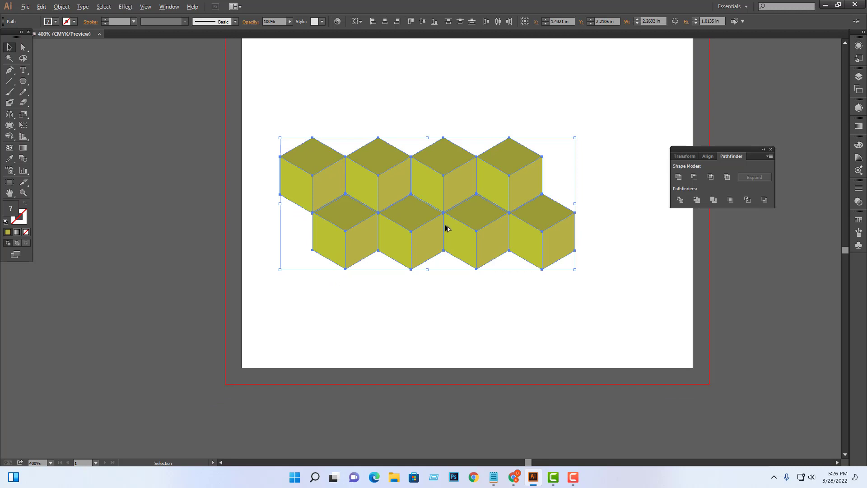
Step: Duplicate the two cube rows below the originals and nudge the selection up
left_click_drag(448, 226, 444, 341)
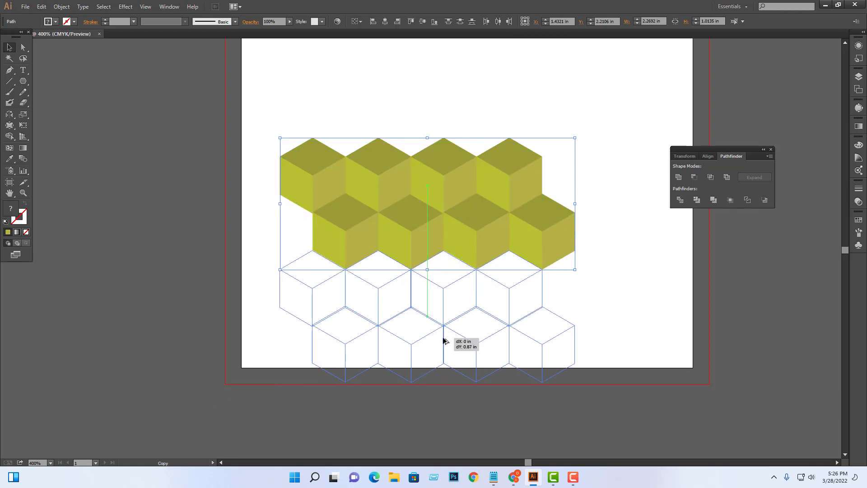
left_click(646, 322)
mouse_move(641, 325)
left_mouse_down()
mouse_move(671, 226)
mouse_move(280, 265)
mouse_move(254, 207)
left_mouse_up()
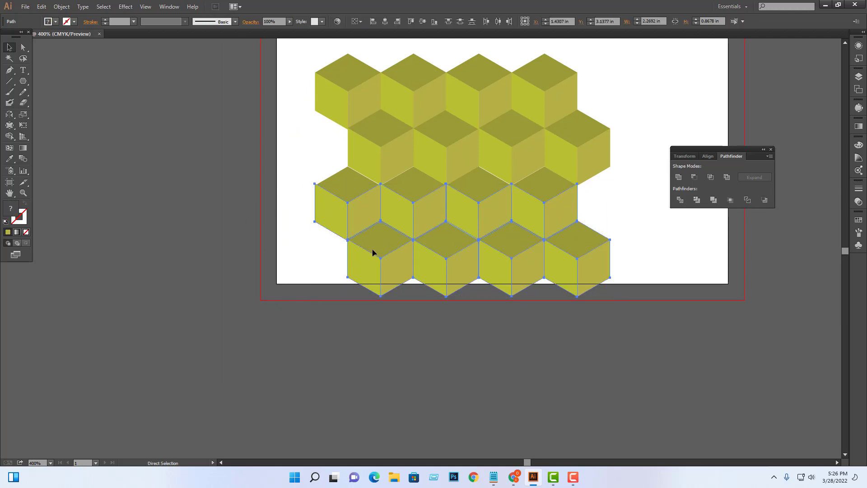
left_click_drag(657, 283, 302, 186)
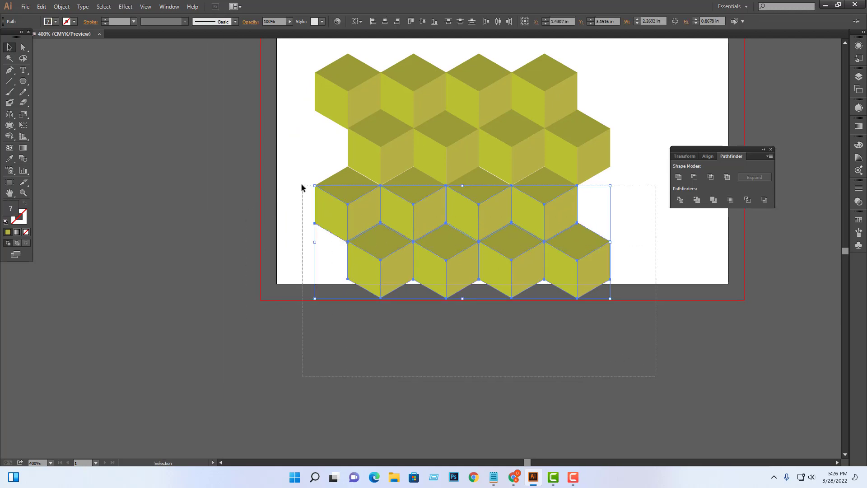
key("Up")
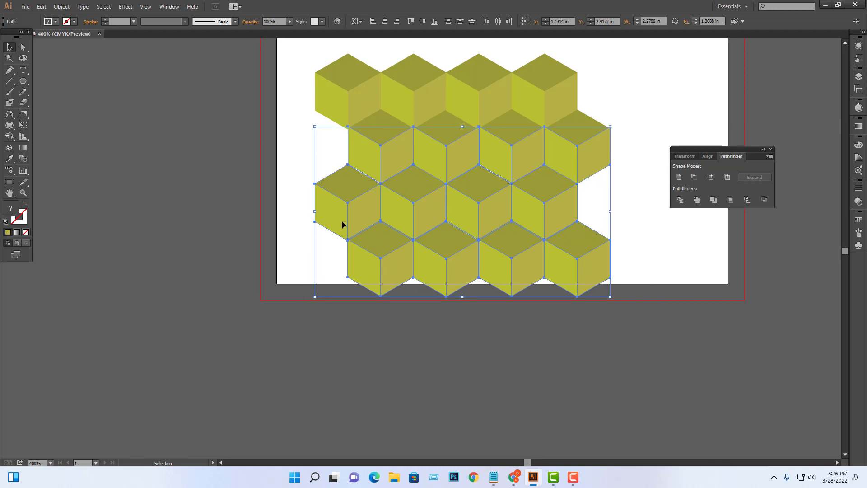
Step: Reselect the bottom two cube rows and nudge them up to close the gap
left_click(665, 251)
left_click_drag(641, 286, 298, 192)
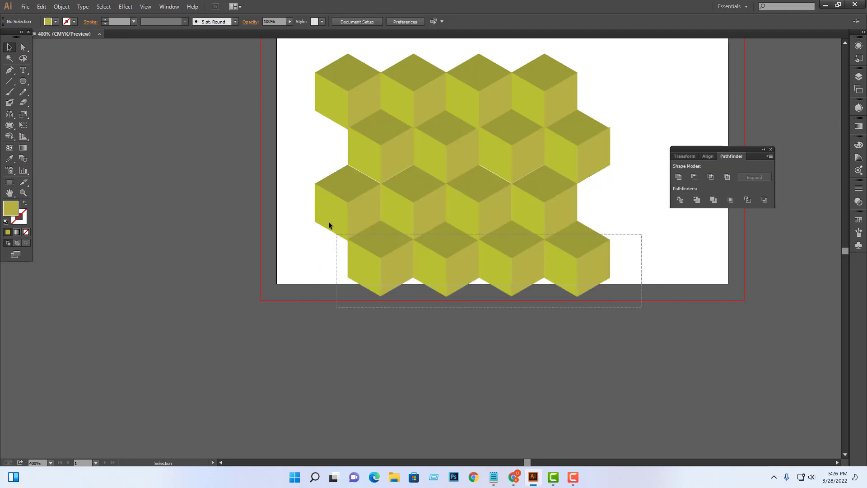
key("Up")
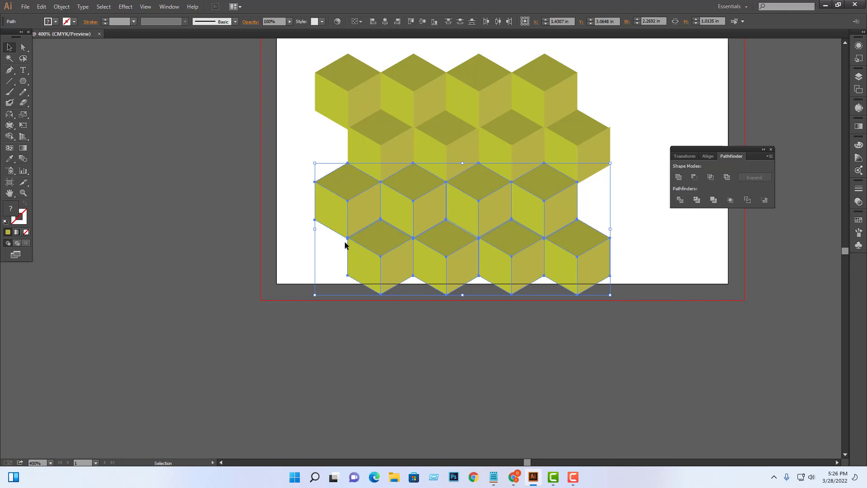
left_click(649, 240)
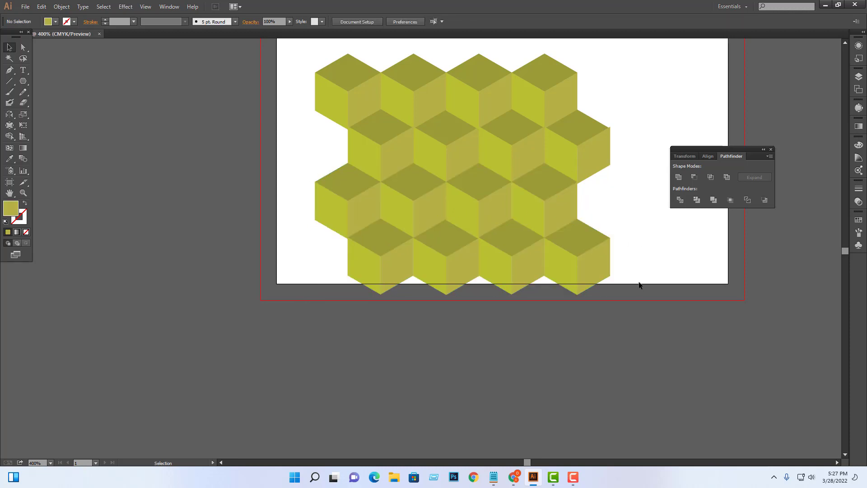
Step: Adjust zoom and window display mode, then select the whole four-row cube pattern
key("ctrl+minus")
key("ctrl+minus")
key("ctrl+minus")
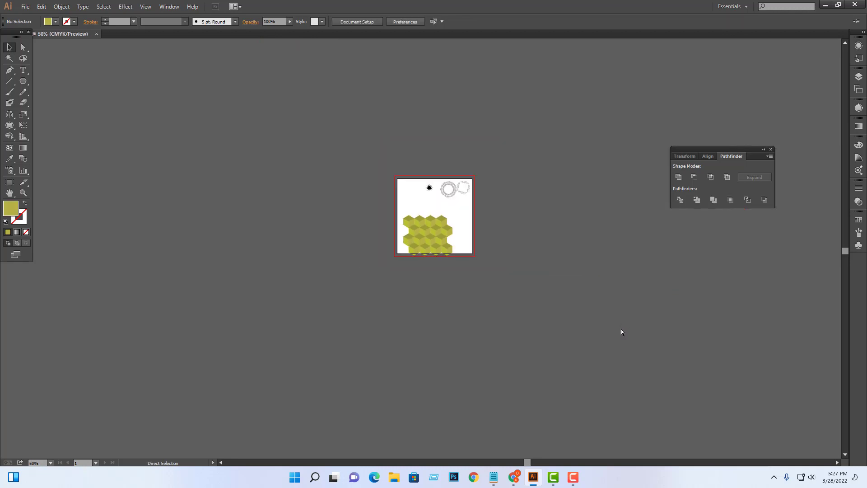
key("ctrl+minus")
key("ctrl+plus")
key("ctrl+plus")
key("ctrl+plus")
key("ctrl+plus")
key("ctrl+plus")
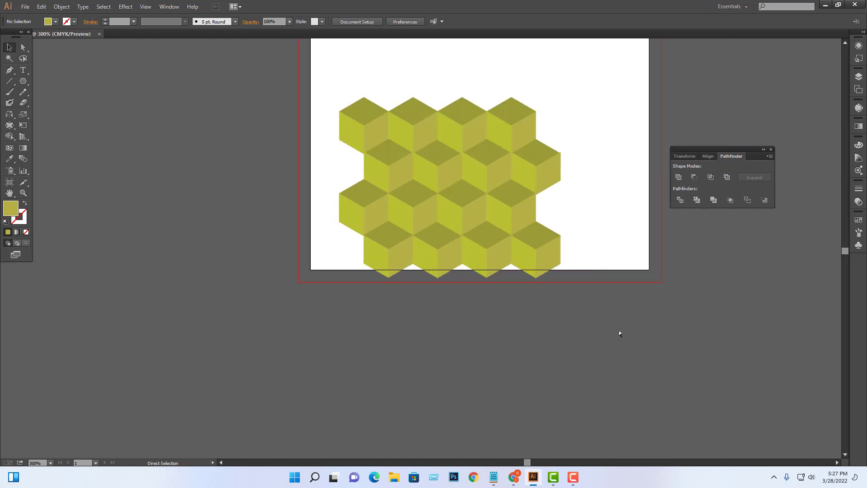
key("ctrl+plus")
key("ctrl+plus")
key("ctrl+minus")
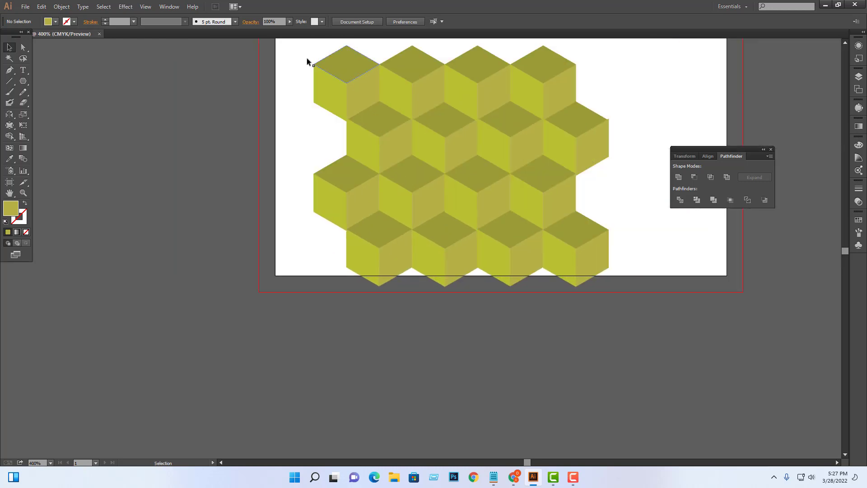
key("f")
key("f")
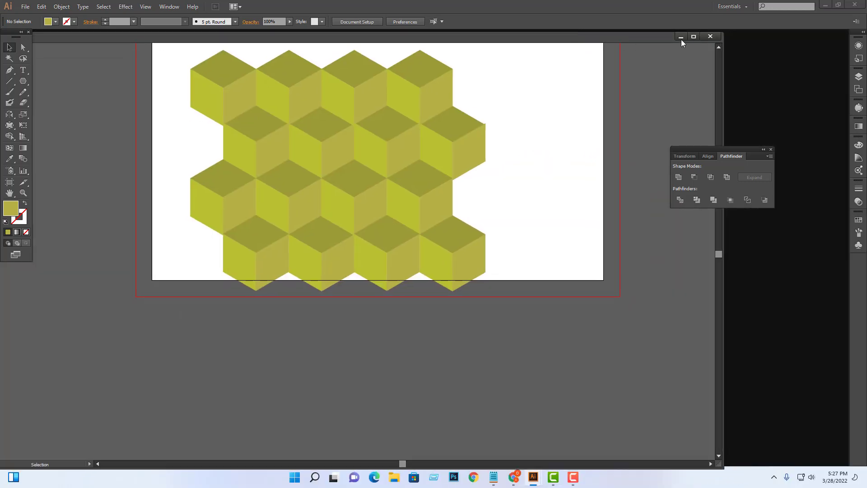
left_click(697, 36)
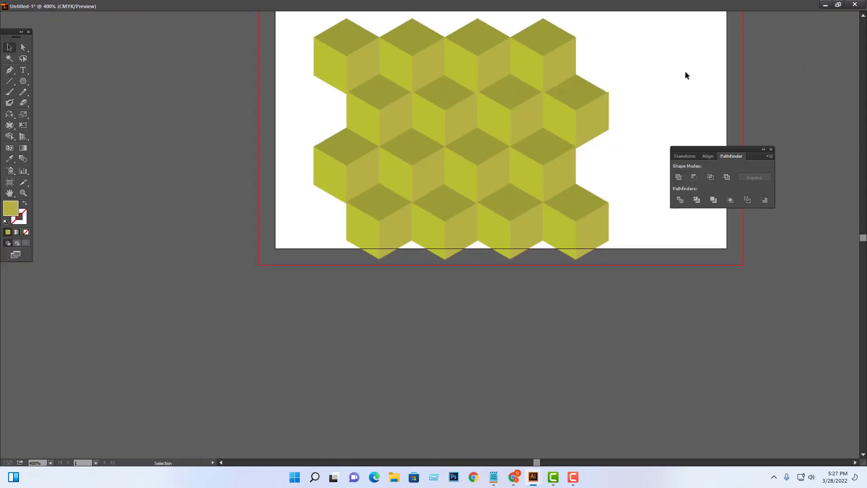
left_click(836, 7)
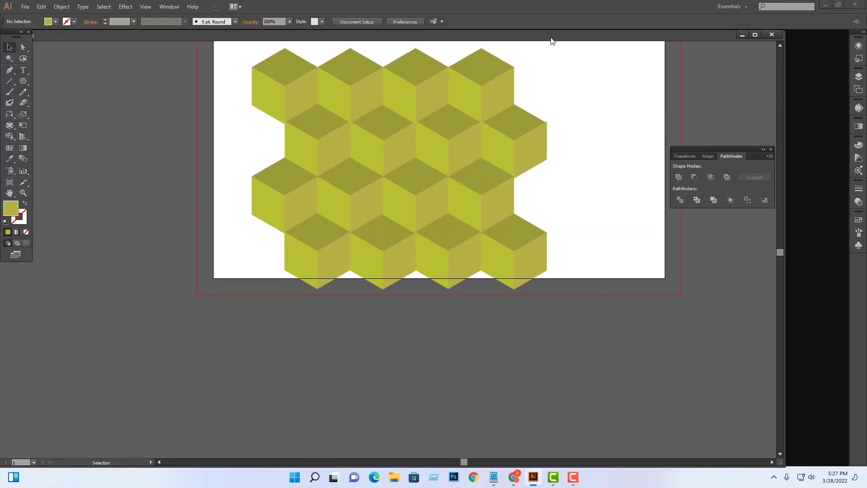
double_click(551, 36)
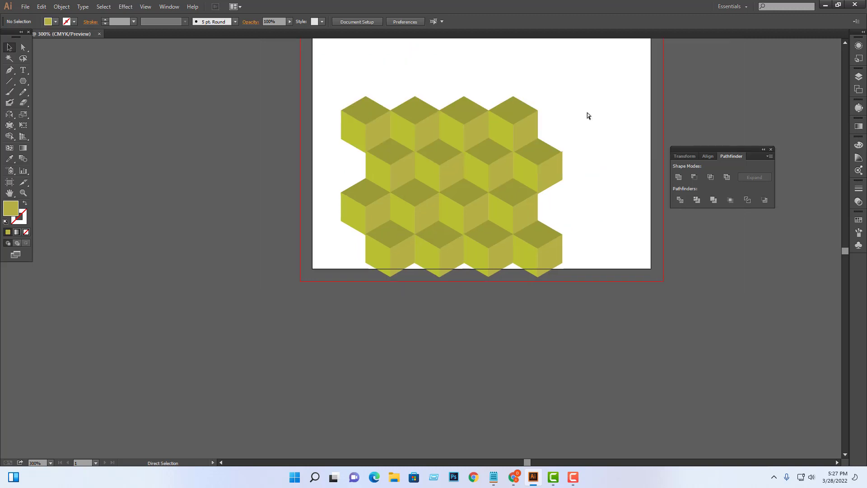
key("ctrl+minus")
mouse_move(346, 139)
left_mouse_down()
mouse_move(517, 269)
mouse_move(455, 220)
mouse_move(409, 146)
mouse_move(459, 188)
left_mouse_up()
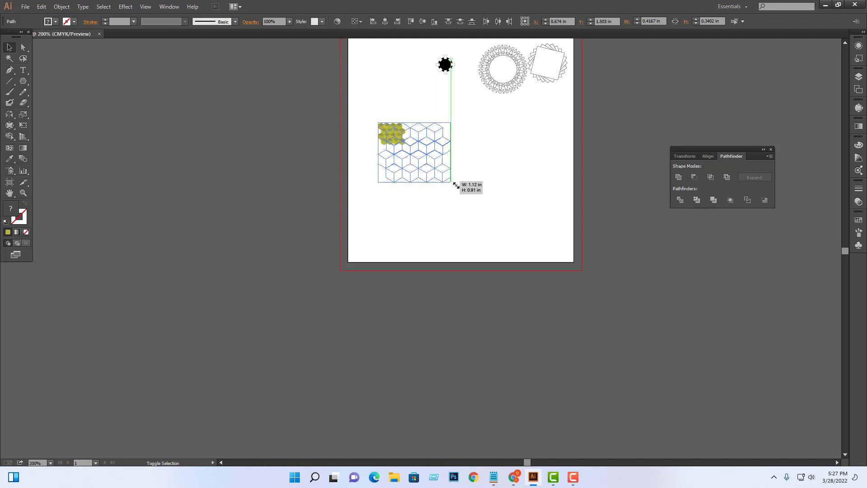
Step: Delete the cube pattern and draw a hexagon with the Polygon tool
left_click(510, 168)
left_click(400, 172)
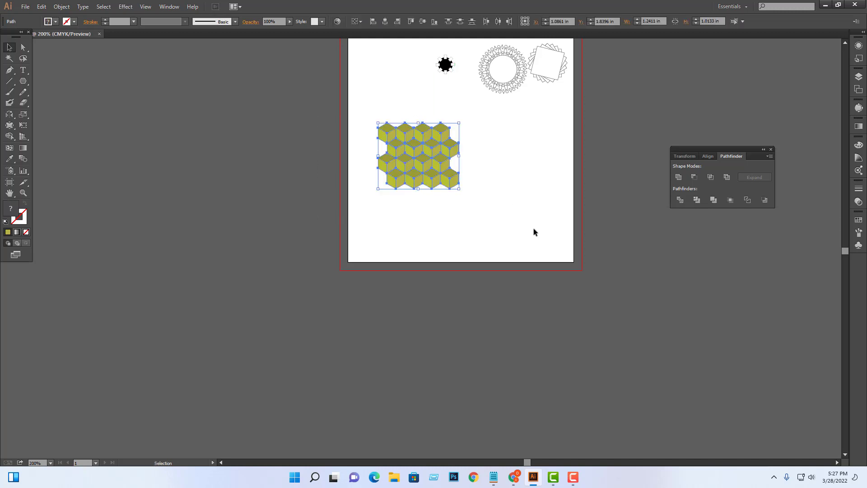
key("Delete")
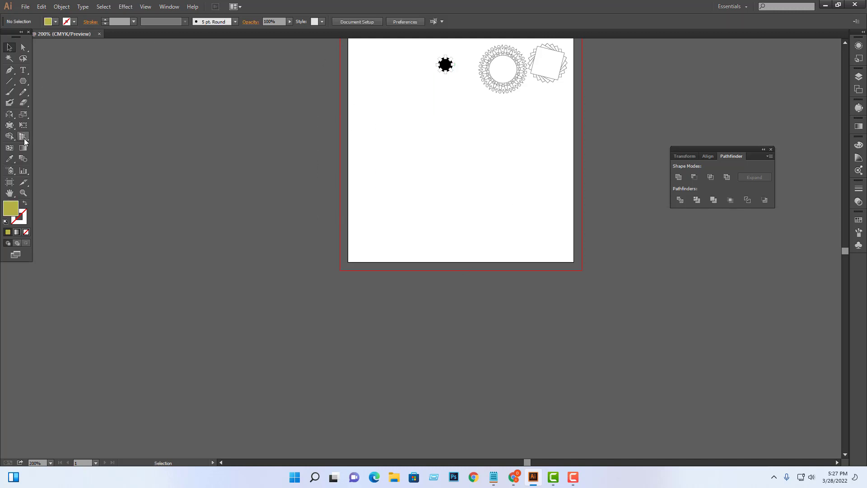
left_click(24, 81)
mouse_move(412, 158)
left_mouse_down()
mouse_move(449, 194)
mouse_move(441, 212)
mouse_move(444, 184)
left_mouse_up()
key("v")
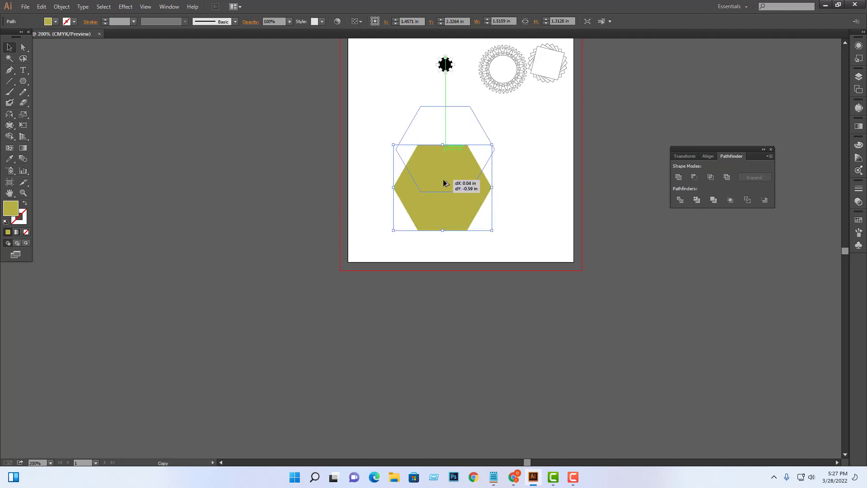
Step: Place a hexagon copy above the original, Pathfinder-divide the pair and ungroup the pieces
left_click_drag(444, 183, 444, 183)
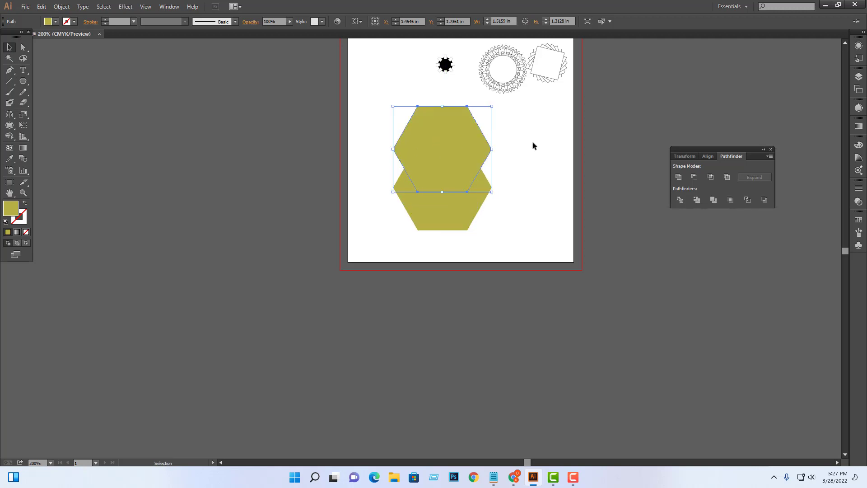
left_click_drag(533, 142, 382, 207)
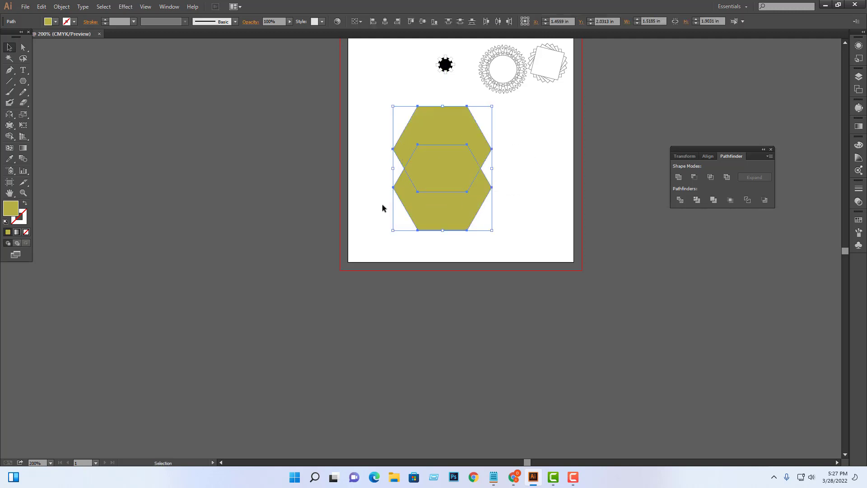
left_click(680, 200)
right_click(451, 157)
left_click(496, 211)
Step: Delete the top hexagon and middle overlap pieces, then move the bowl piece up
left_click(544, 296)
left_click(465, 136)
key("Delete")
left_click(465, 159)
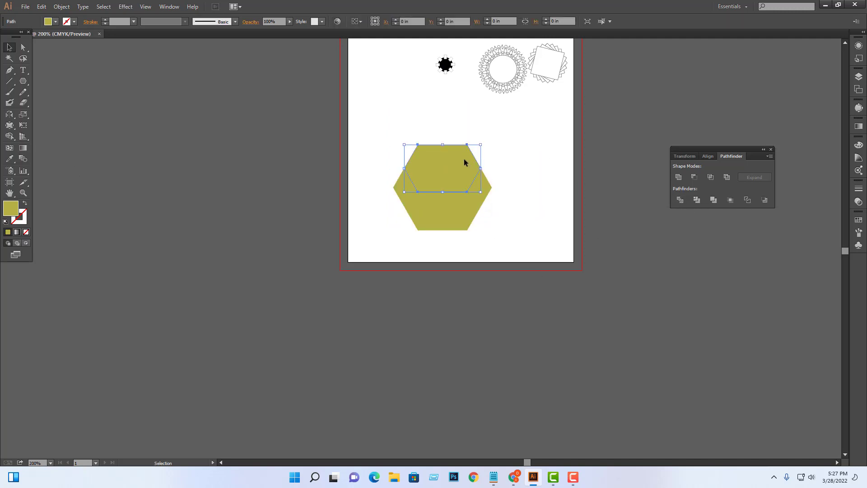
key("Delete")
left_click_drag(540, 175, 466, 262)
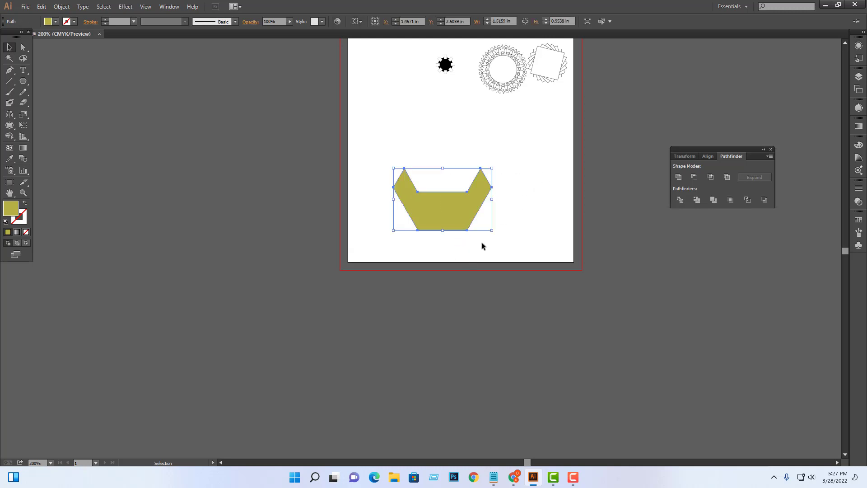
left_click_drag(464, 221, 461, 163)
Step: Lower the bowl's two bottom anchors to make the shape taller
key("a")
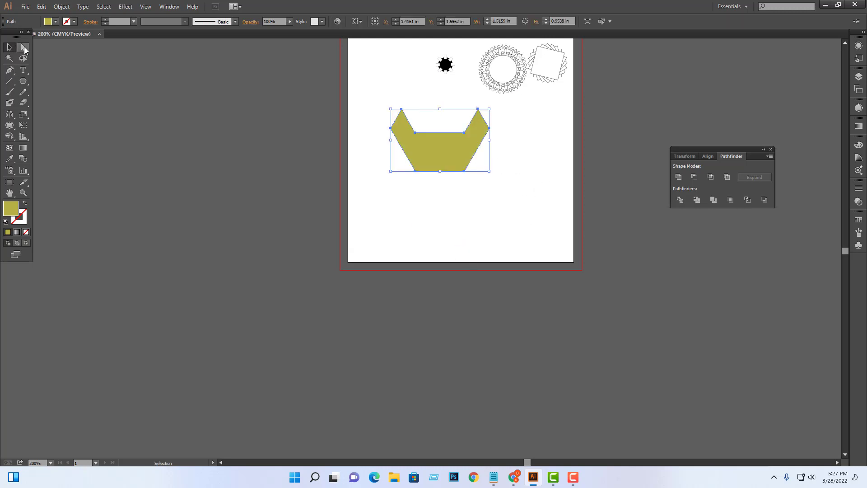
left_click_drag(371, 154, 372, 155)
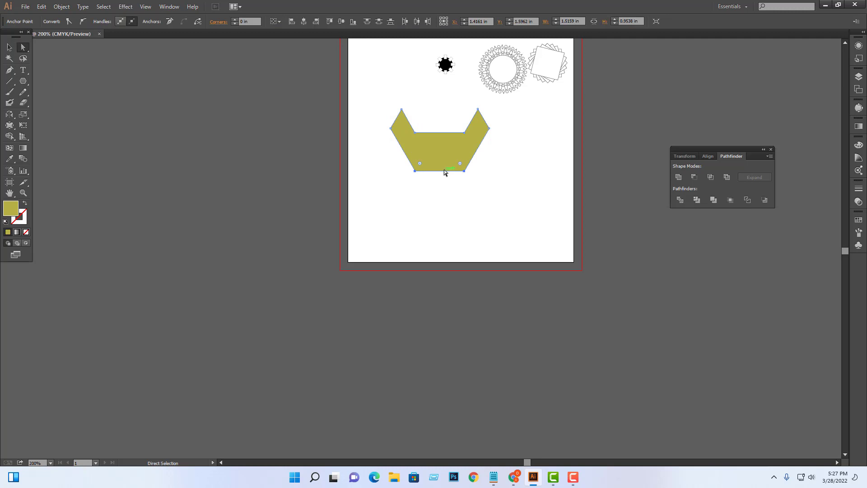
left_click_drag(443, 172, 443, 210)
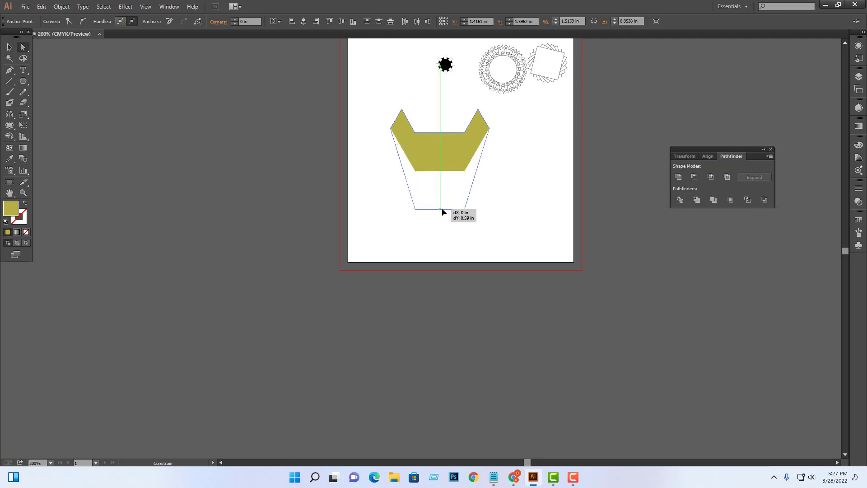
left_click(532, 214)
left_click(9, 47)
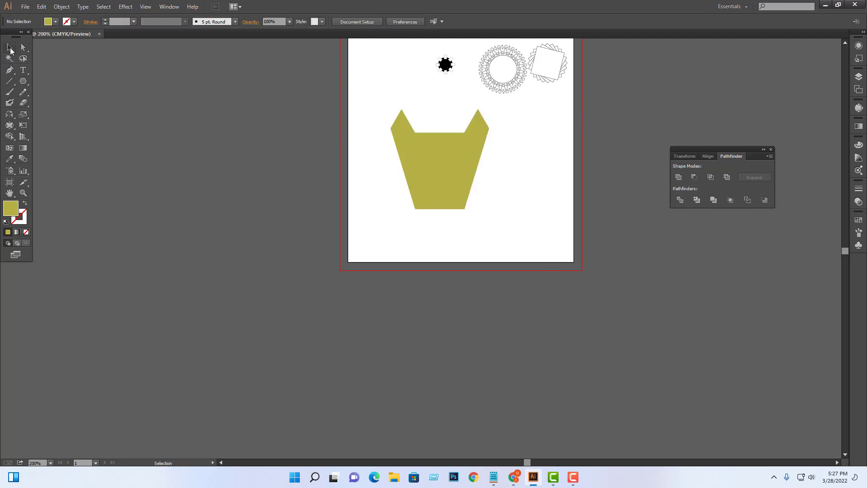
mouse_move(467, 196)
left_mouse_down()
mouse_move(459, 232)
mouse_move(465, 200)
left_mouse_up()
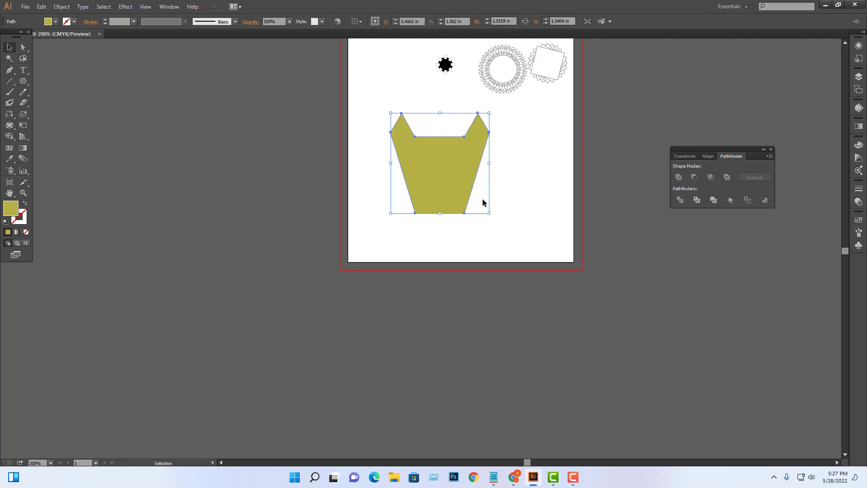
Step: Shift the olive cat-head shape down slightly and reselect it
left_click(522, 215)
left_click_drag(462, 192, 460, 207)
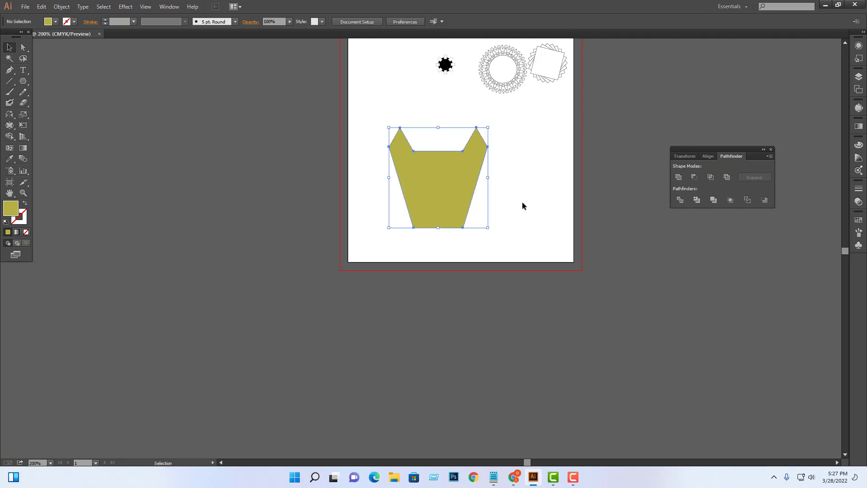
left_click(454, 202)
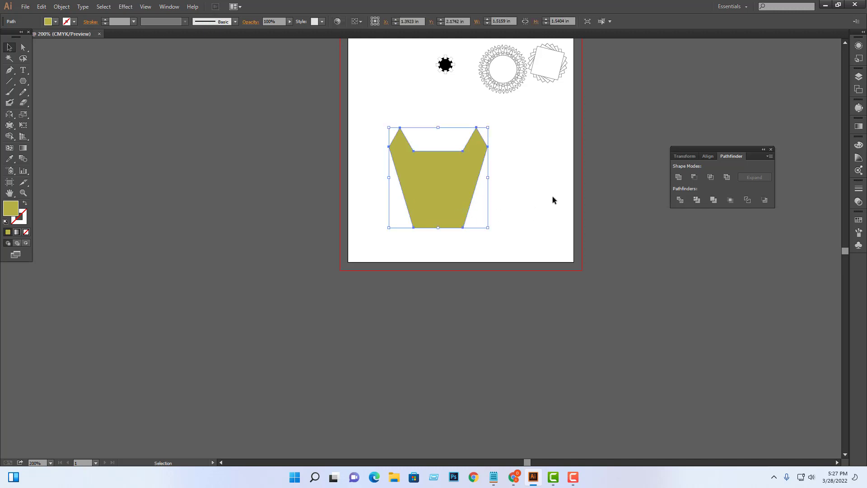
left_click(553, 196)
left_click_drag(520, 203, 418, 256)
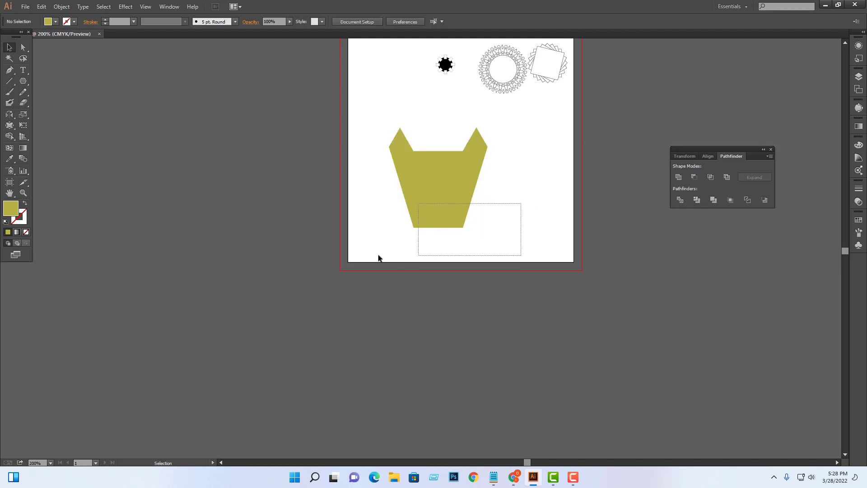
left_click(485, 257)
left_click_drag(502, 169, 406, 213)
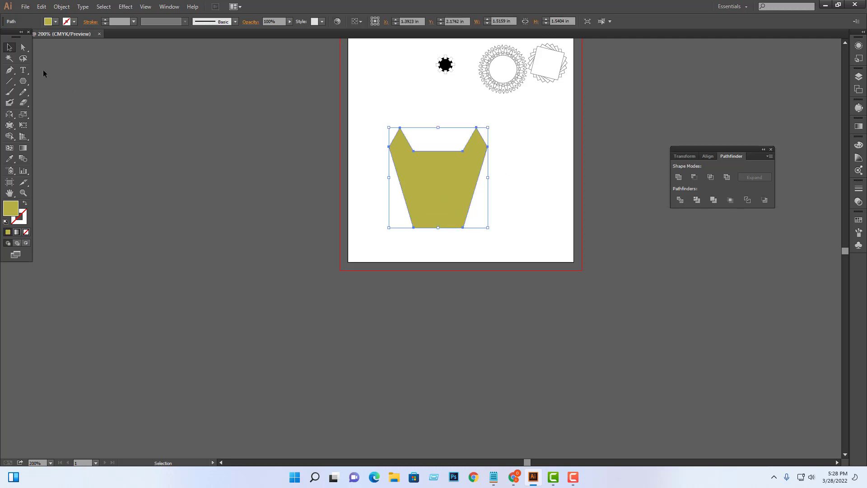
Step: Pick the Width tool from the toolbar flyouts
left_click_drag(12, 118, 44, 119)
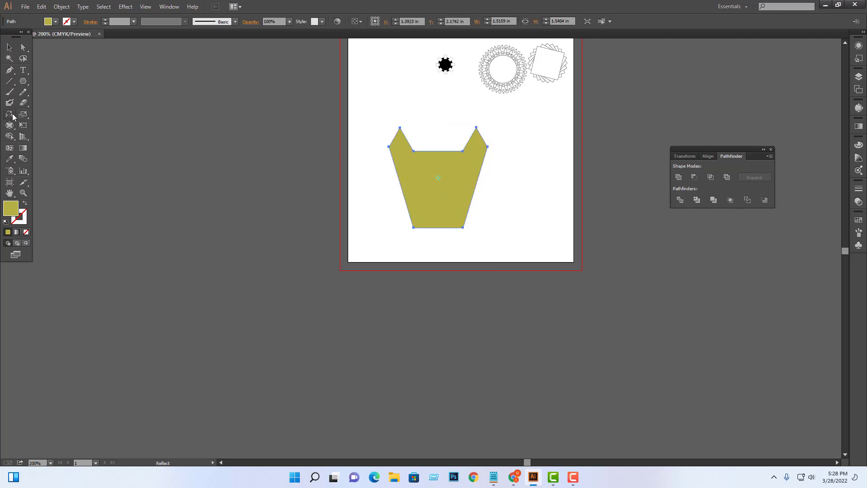
left_click(45, 125)
left_click_drag(10, 125, 51, 128)
Step: Give the shape a 1 pt stroke and widen it along its left and right edges
left_click(104, 20)
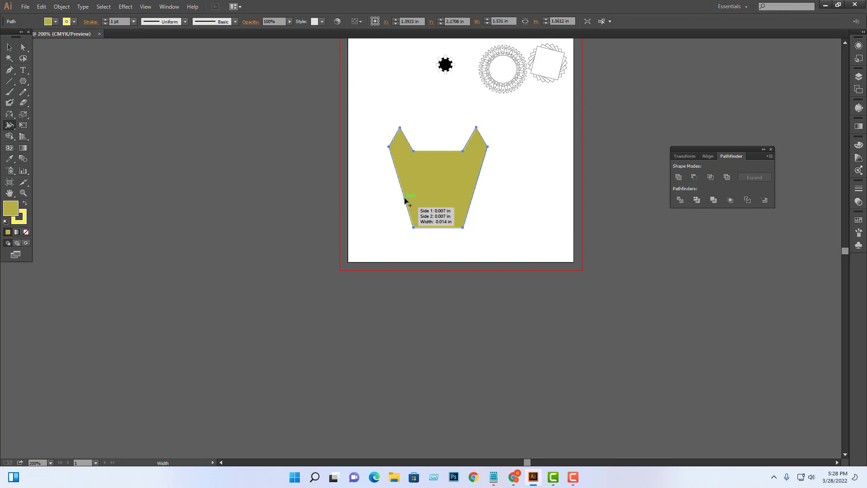
left_click_drag(406, 200, 399, 200)
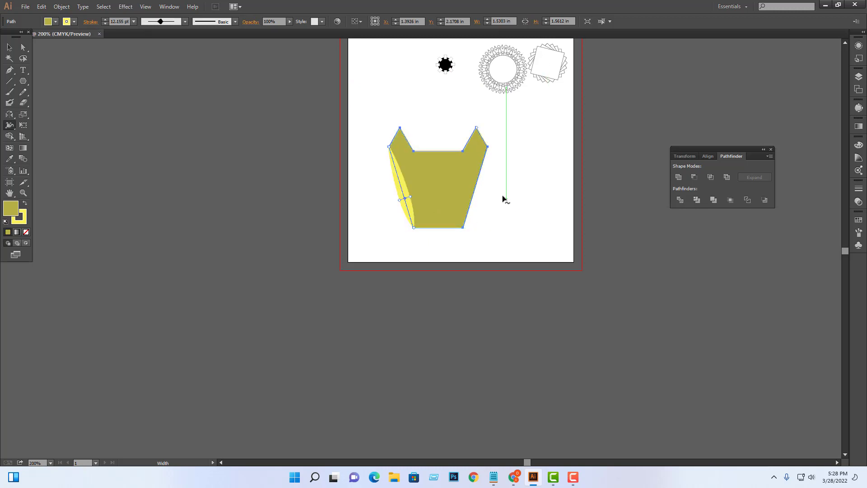
left_click_drag(475, 198, 480, 199)
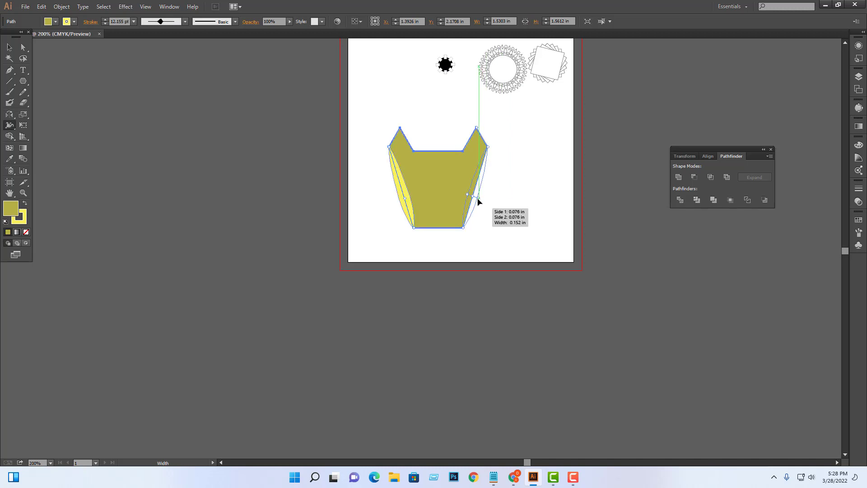
Step: Make the cup shape's stroke the same olive as its fill
left_click(10, 47)
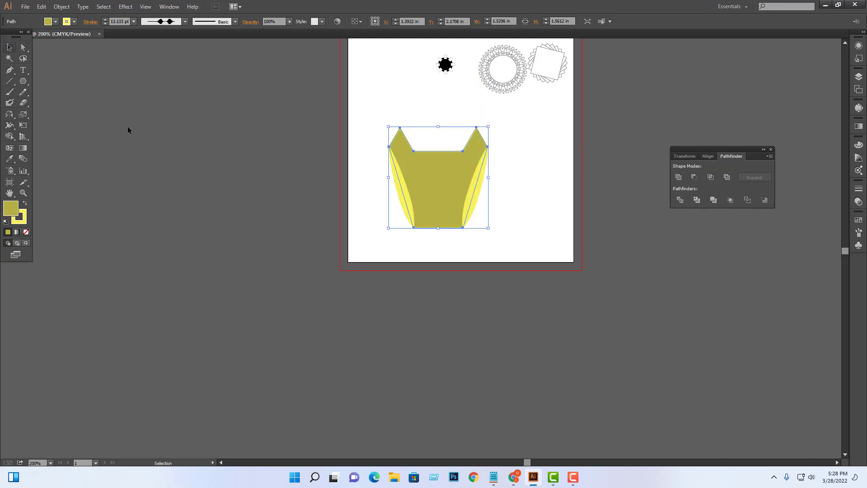
left_click(557, 262)
left_click(457, 201)
left_click_drag(11, 208, 19, 218)
left_click(428, 361)
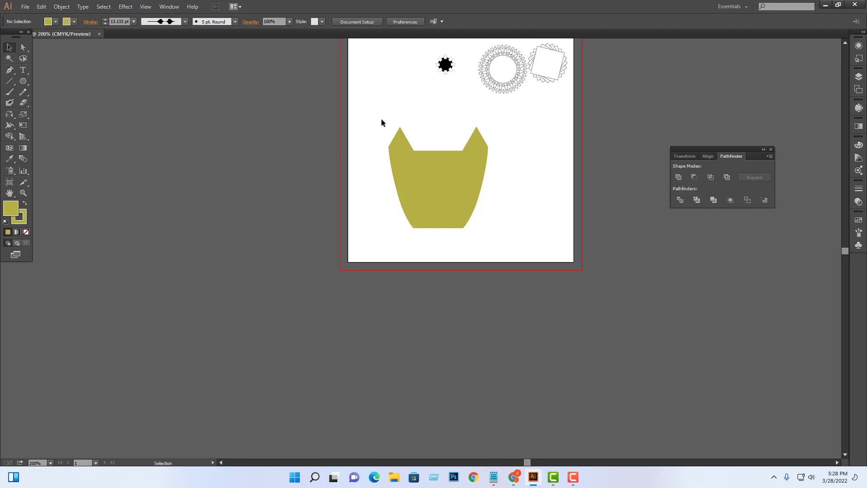
Step: Marquee-select the olive cup shape and delete it
mouse_move(382, 118)
left_mouse_down()
mouse_move(478, 199)
mouse_move(476, 187)
mouse_move(440, 196)
left_mouse_up()
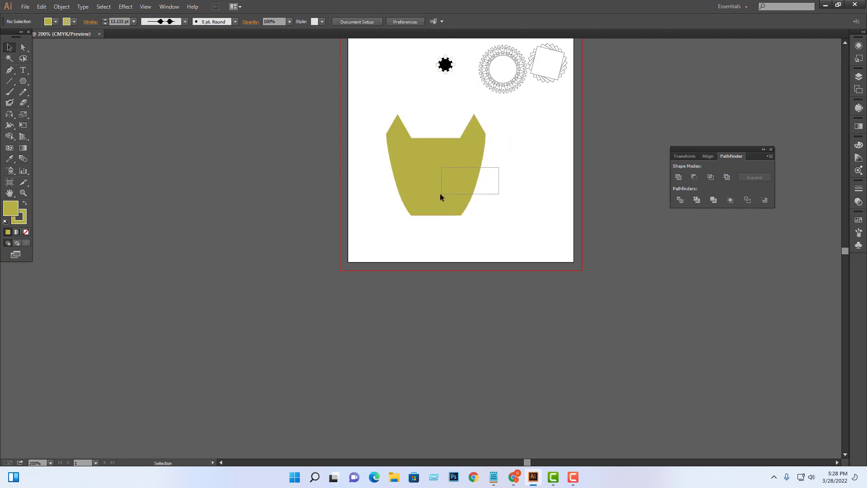
left_click_drag(499, 167, 440, 197)
key("Delete")
Step: Recentre the view and try marquee-selecting the artwork at the top
left_click_drag(503, 163, 496, 193)
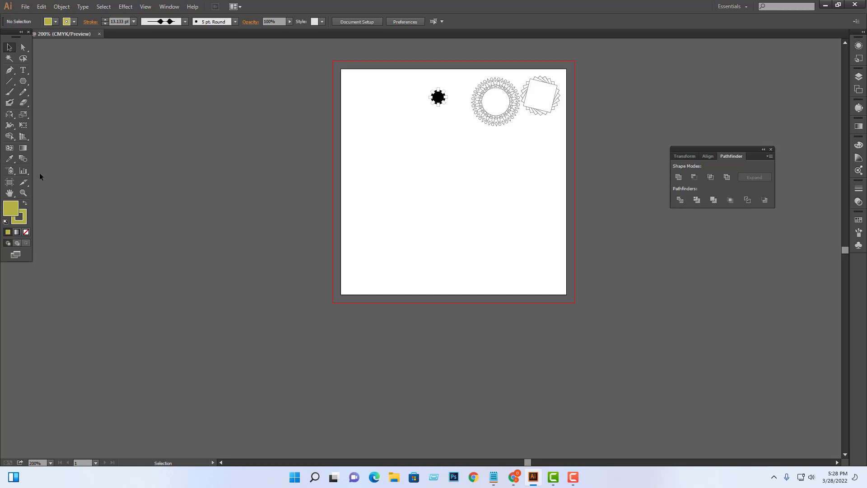
left_click(9, 139)
left_click(6, 47)
left_click_drag(316, 72, 609, 137)
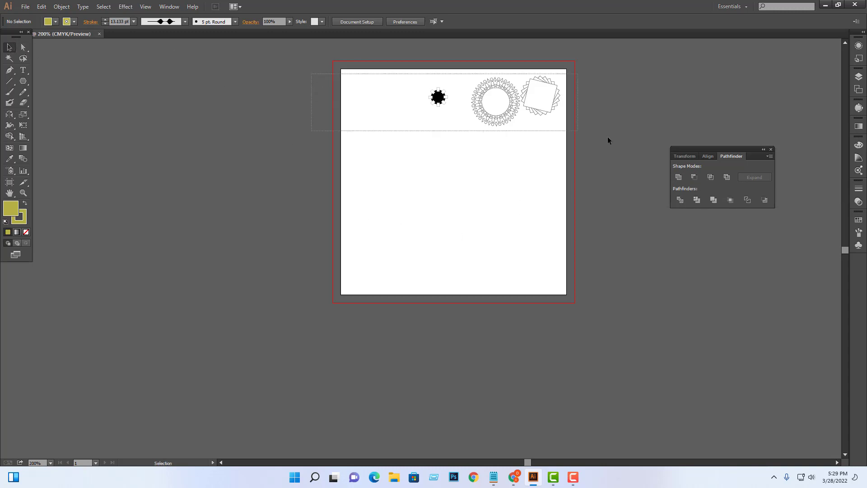
left_click(605, 142)
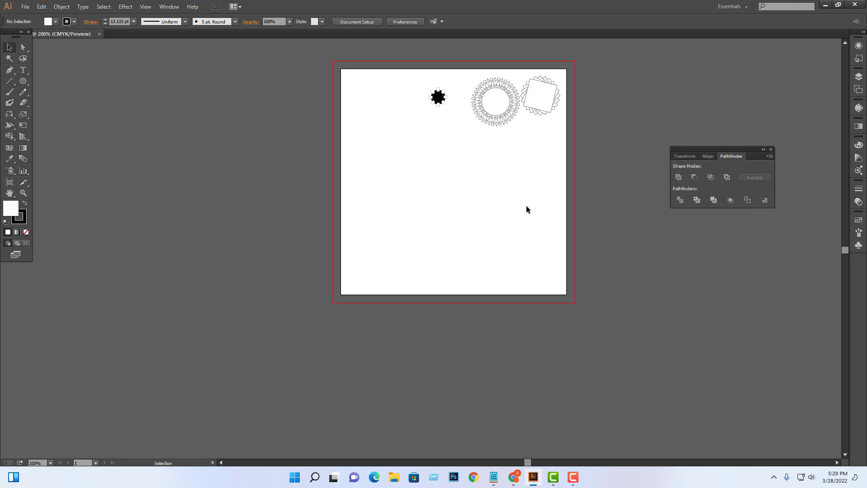
Step: Move the gear, ringed circle and rotated squares down-left, then select all three
left_click_drag(371, 109, 615, 159)
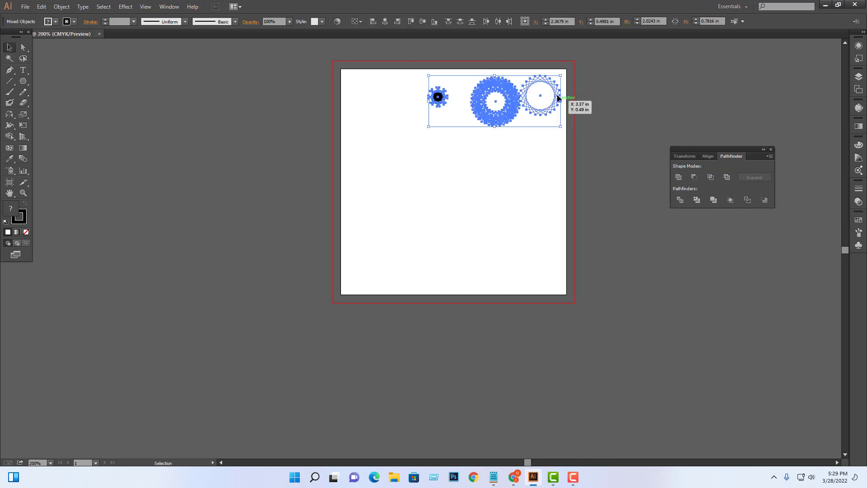
left_click_drag(587, 64, 388, 130)
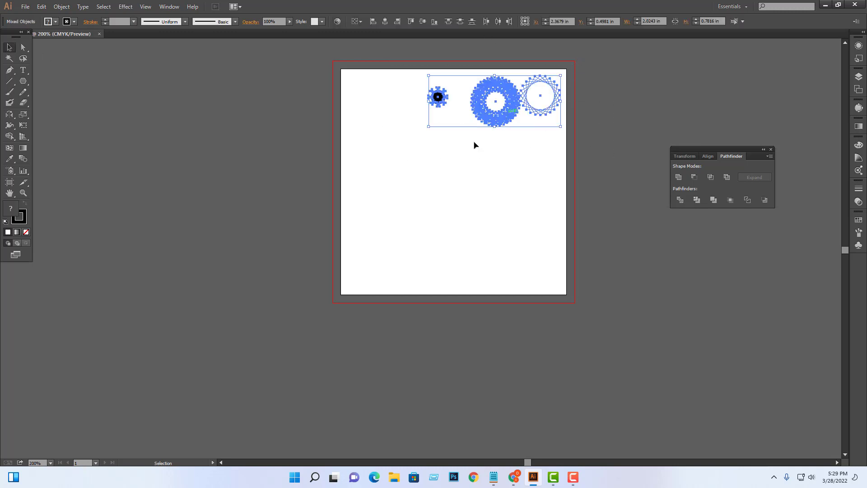
left_click_drag(474, 141, 437, 172)
left_click(563, 96)
left_click_drag(563, 96, 374, 184)
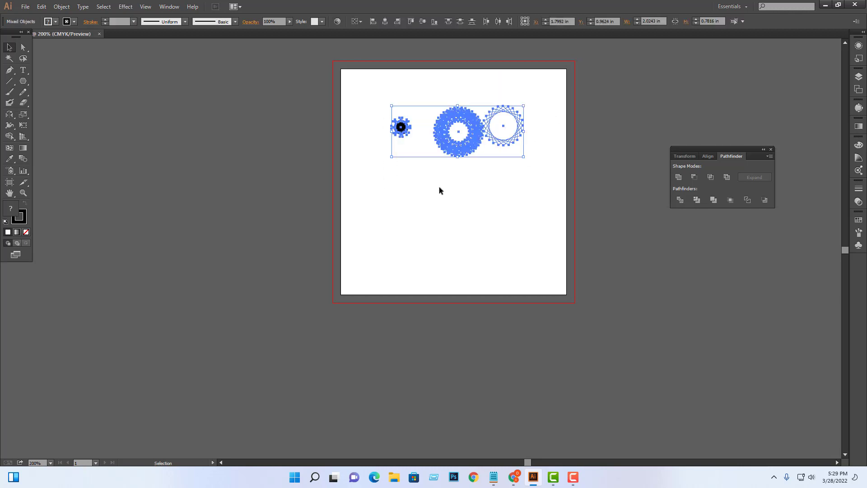
left_click(570, 118)
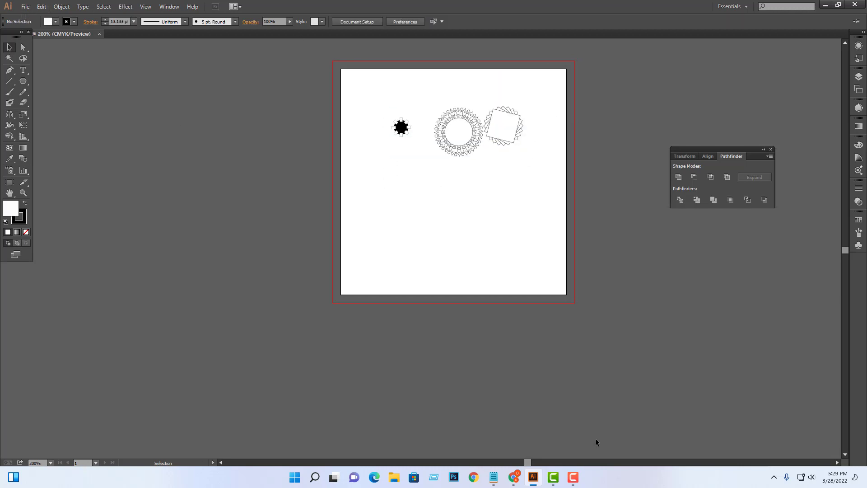
left_click(575, 478)
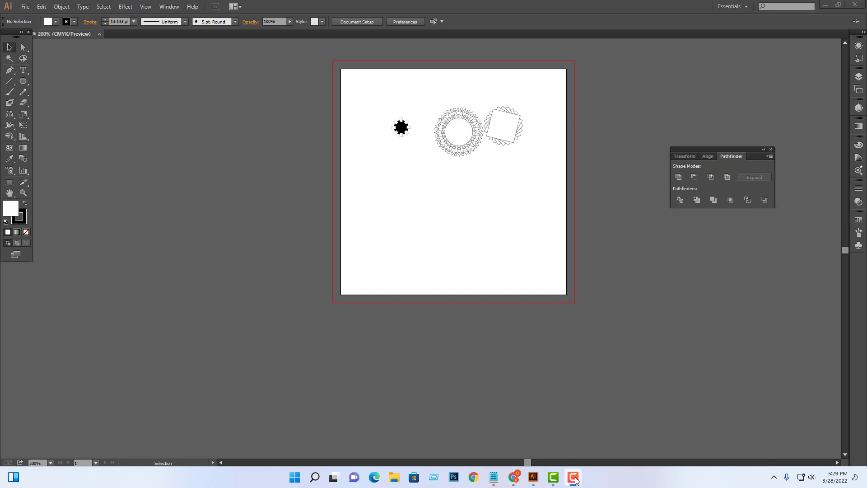
left_click(560, 324)
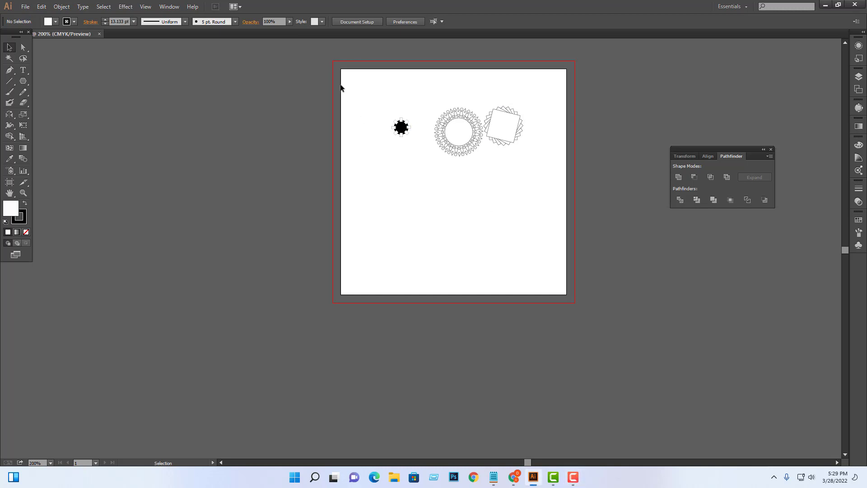
left_click_drag(341, 88, 610, 202)
Step: Delete the top shapes and set the view to 300%, centred on the artboard
key("Delete")
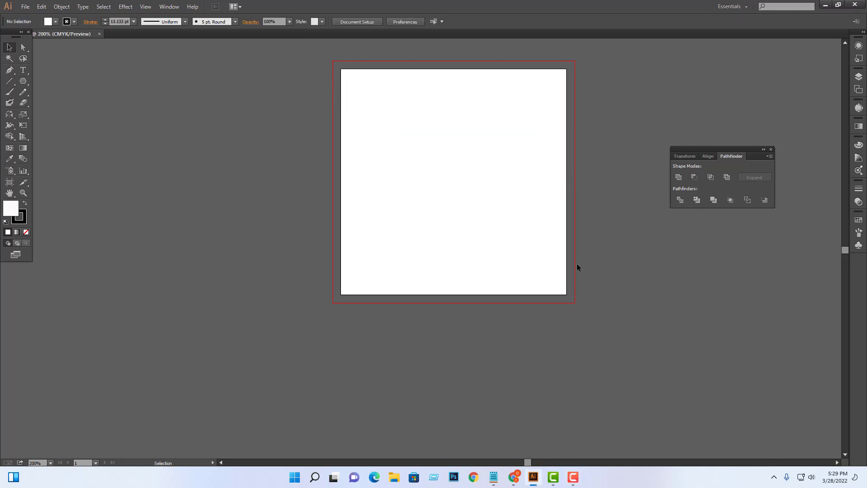
key("ctrl+plus")
key("ctrl+plus")
left_click_drag(535, 190, 493, 313)
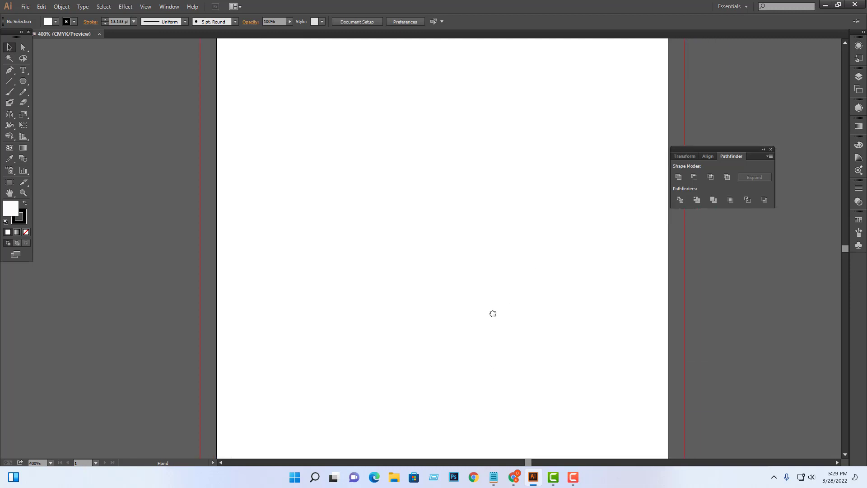
key("ctrl+minus")
key("ctrl+minus")
key("ctrl+plus")
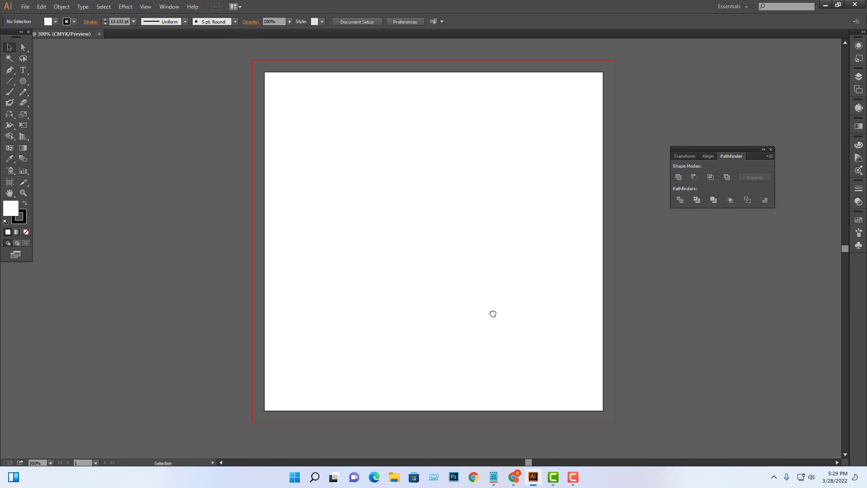
left_click_drag(492, 288, 475, 294)
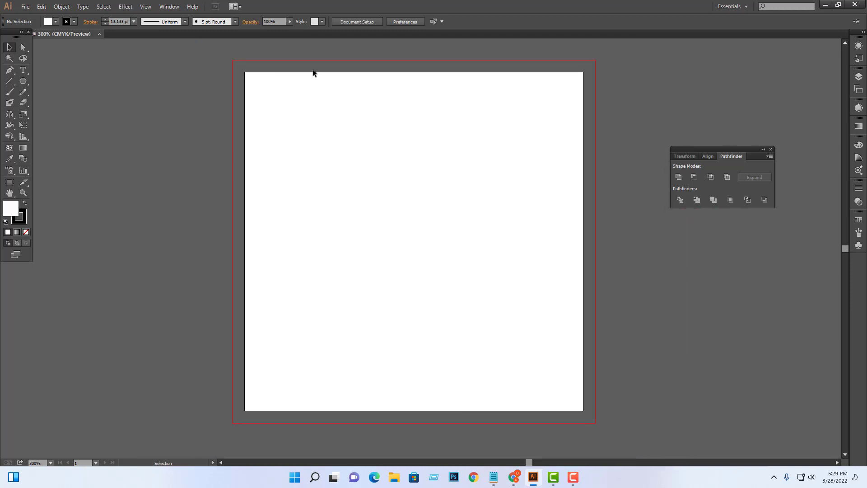
Step: Draw a three-anchor curved wave across the upper artboard with the Pen tool
left_click(12, 72)
left_click(284, 145)
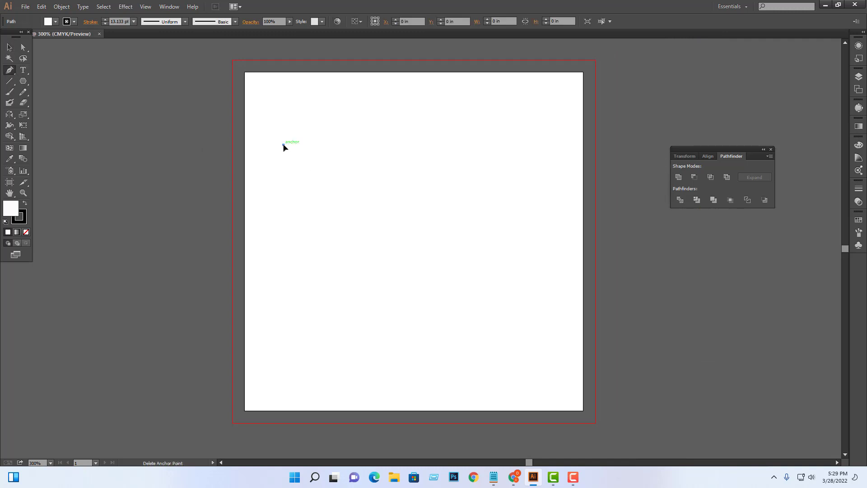
left_click_drag(408, 136, 477, 184)
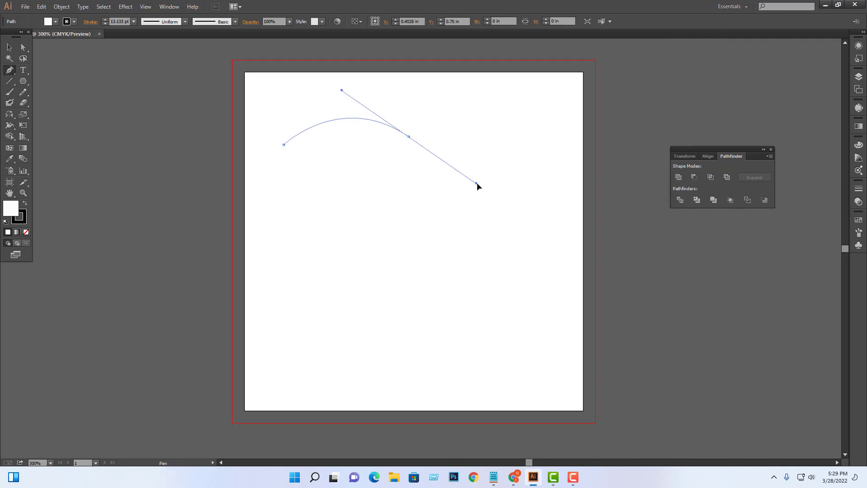
left_click(551, 128)
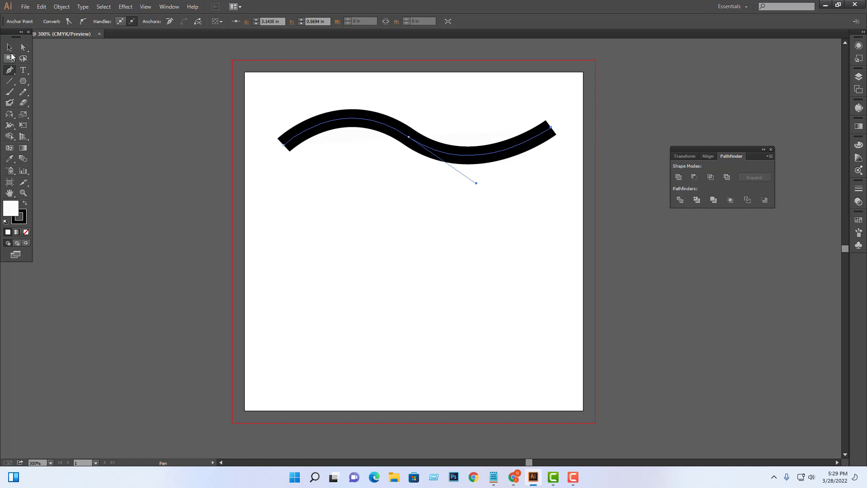
left_click(9, 47)
left_click(335, 239)
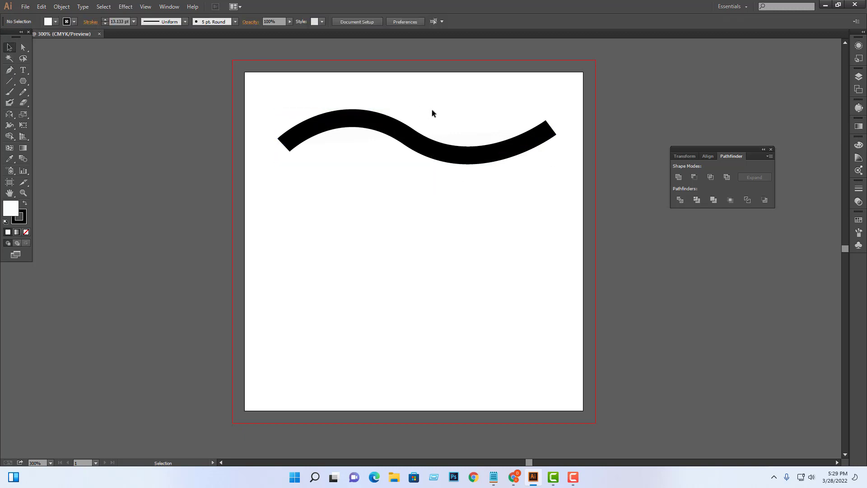
Step: Move the wave down, then back up near the top, and reselect it
mouse_move(440, 149)
left_mouse_down()
mouse_move(444, 217)
mouse_move(468, 257)
mouse_move(470, 235)
left_mouse_up()
left_click(530, 371)
left_click(478, 289)
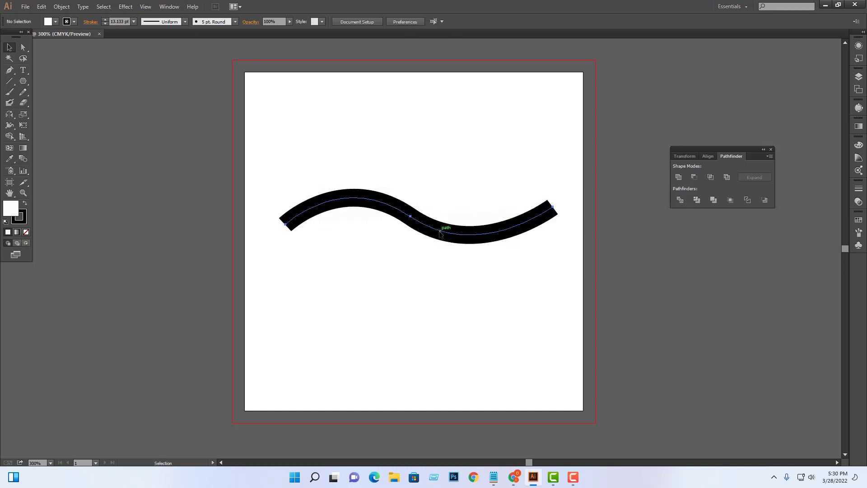
left_click(439, 232)
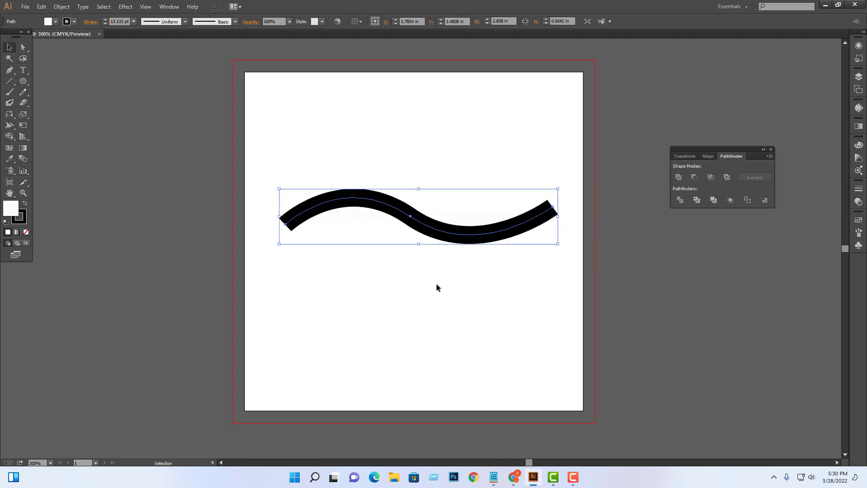
left_click_drag(446, 233, 447, 188)
left_click(497, 168)
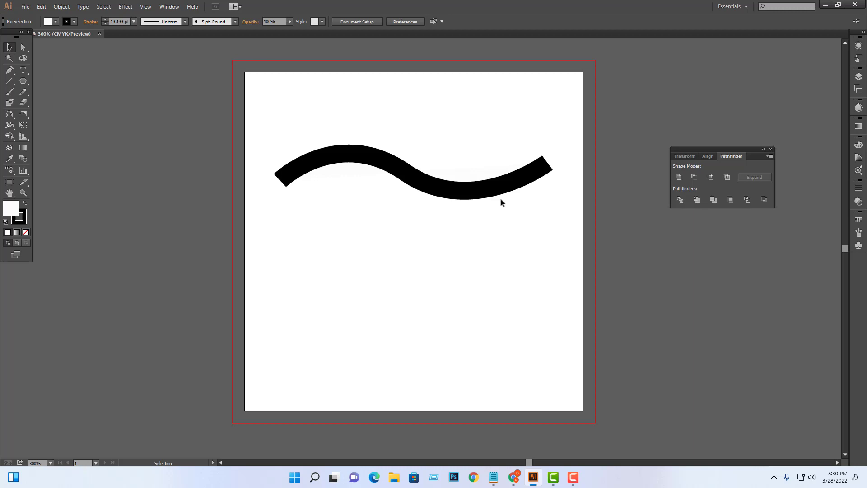
left_click(500, 195)
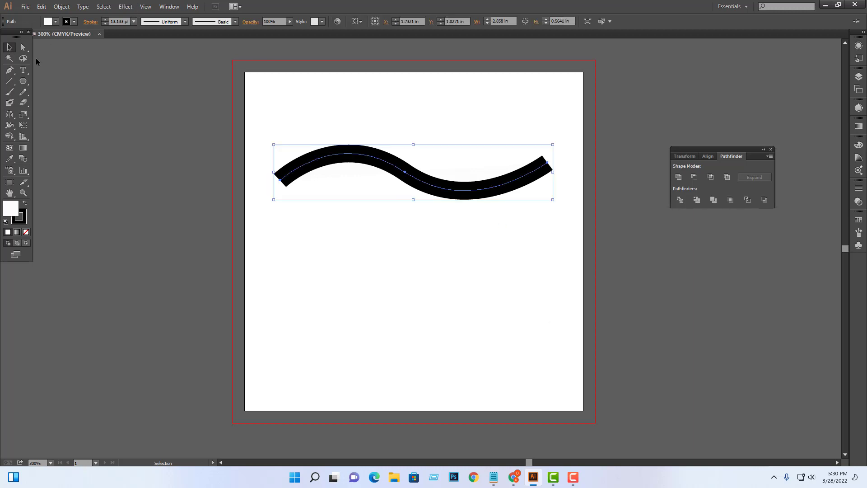
Step: Add a curved bottom segment from the wave's left end back to its right end
left_click(10, 69)
left_click(280, 179)
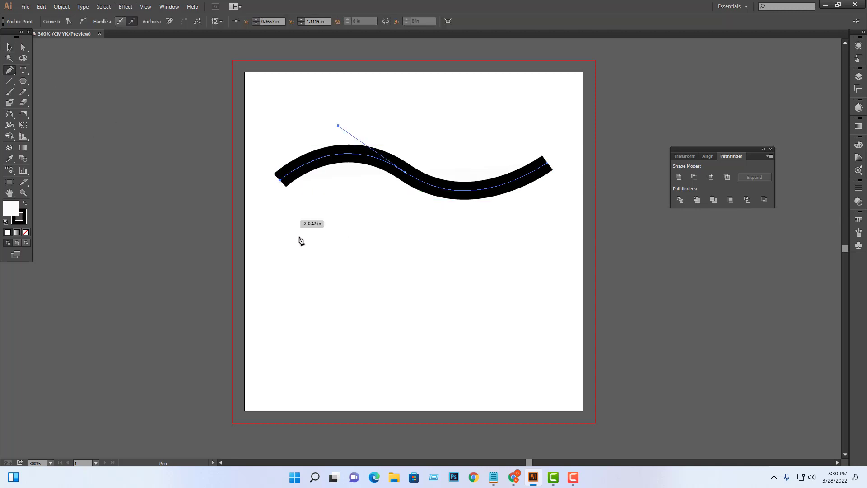
mouse_move(399, 253)
left_mouse_down()
mouse_move(559, 267)
mouse_move(549, 242)
left_mouse_up()
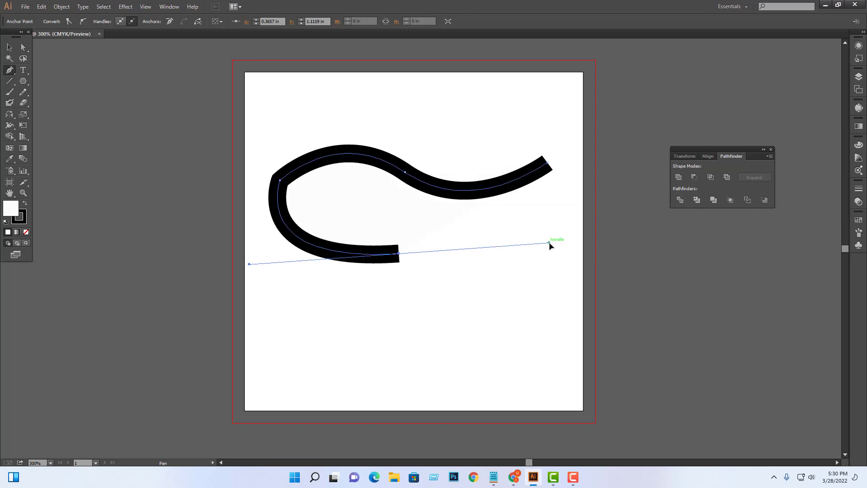
left_click(546, 164)
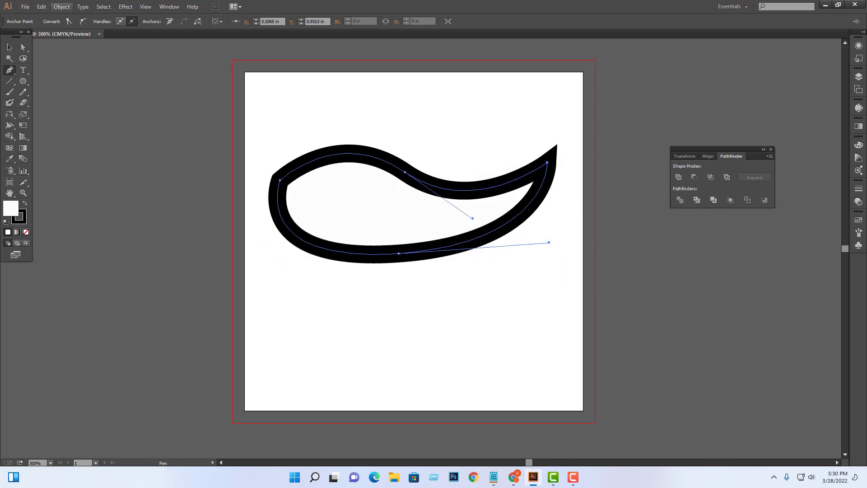
Step: Undo the bottom curve and drag the middle handle down to bend the wave into a loop
key("ctrl+z")
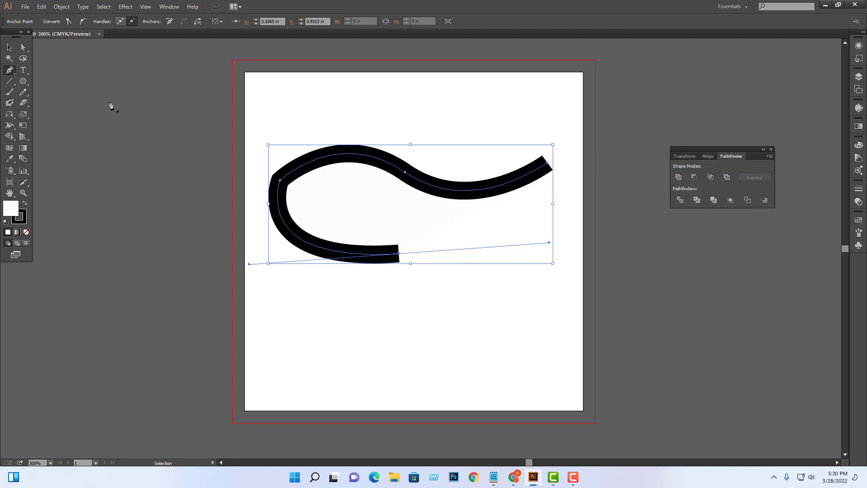
key("ctrl+z")
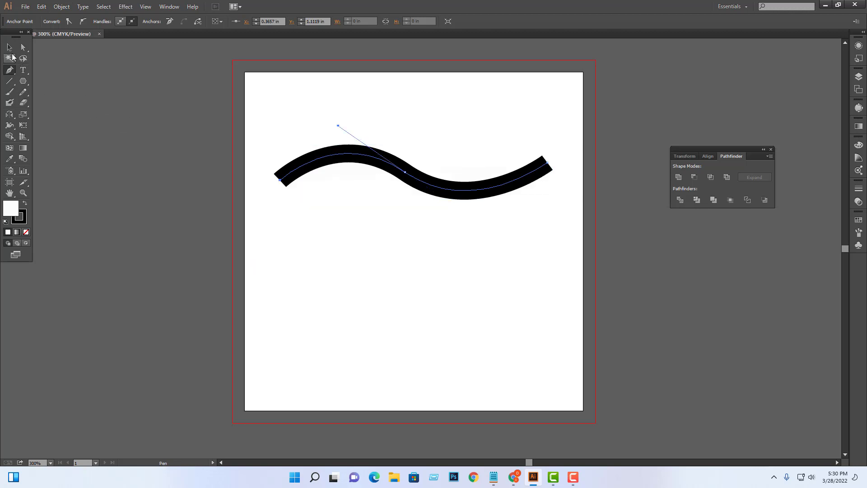
left_click(23, 47)
mouse_move(338, 125)
left_mouse_down()
mouse_move(375, 254)
mouse_move(329, 254)
left_mouse_up()
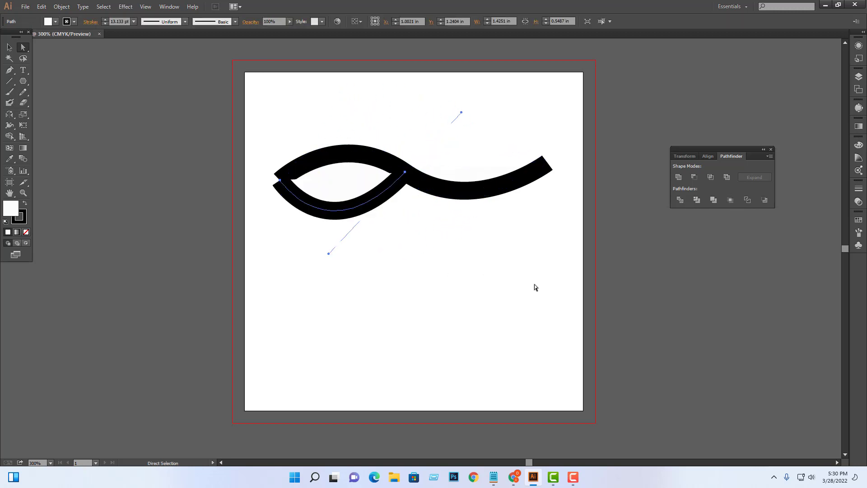
Step: Try swinging the middle handle into a lower loop, then undo to the plain wave
left_click(409, 178)
key("ctrl+z")
key("ctrl+z")
left_click(405, 173)
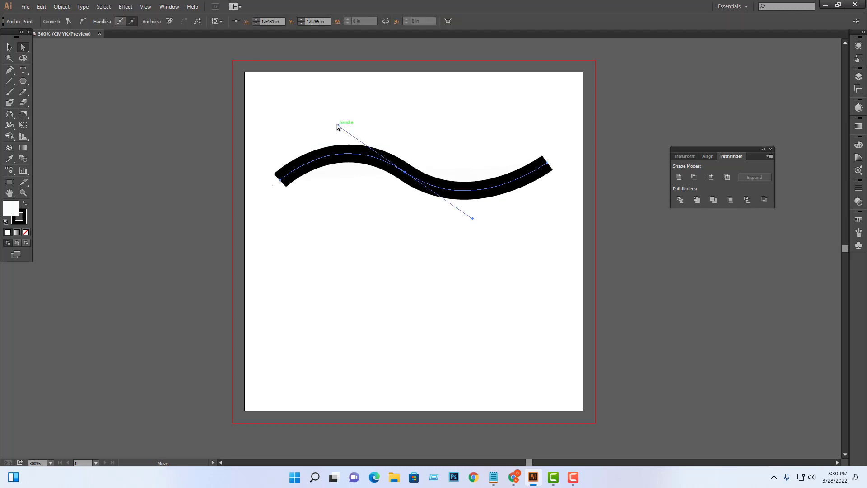
left_click_drag(337, 125, 340, 306)
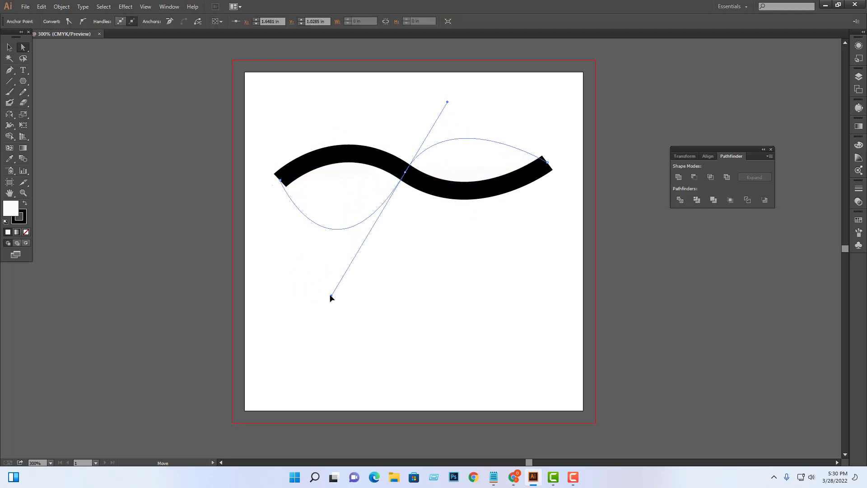
mouse_move(340, 306)
left_mouse_down()
mouse_move(370, 234)
mouse_move(355, 285)
left_mouse_up()
key("ctrl+z")
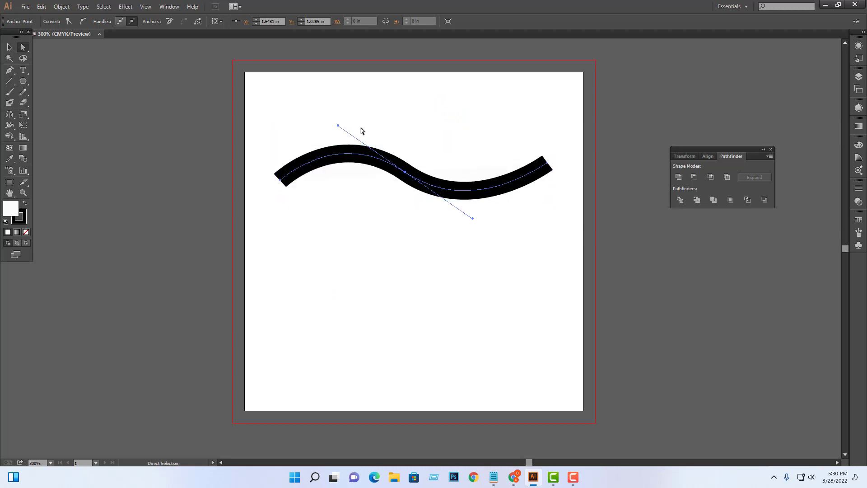
Step: Pull the middle handle down into an infinity-shaped copy, then undo it
left_click_drag(338, 127, 341, 259)
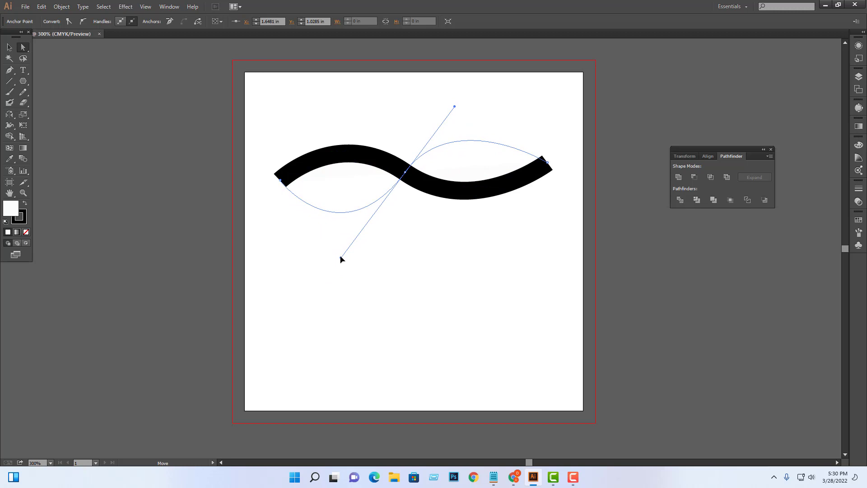
left_click_drag(342, 260, 341, 258)
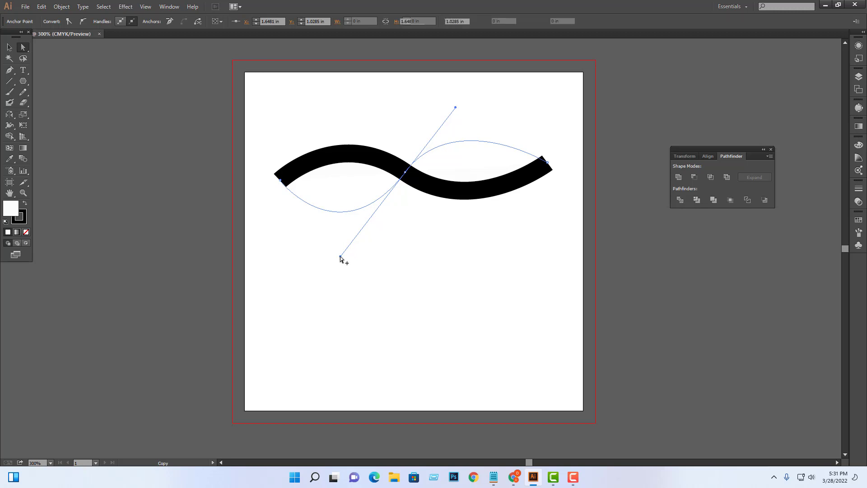
left_click_drag(341, 258, 341, 256)
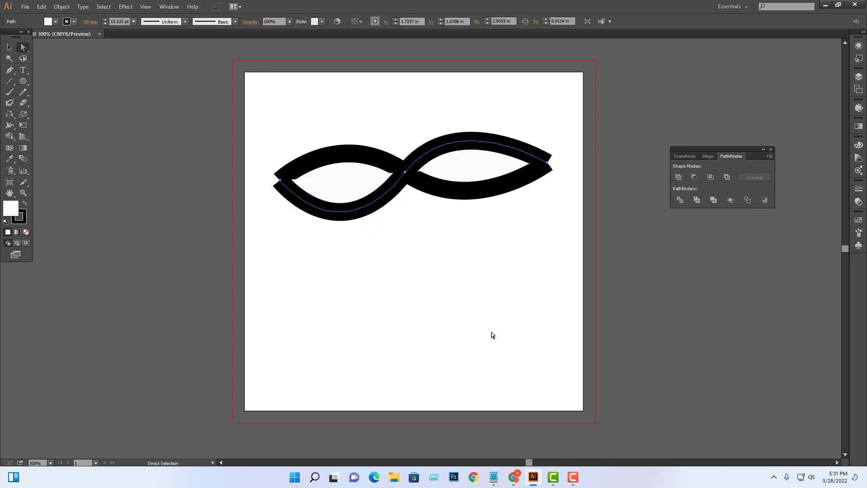
key("ctrl+z")
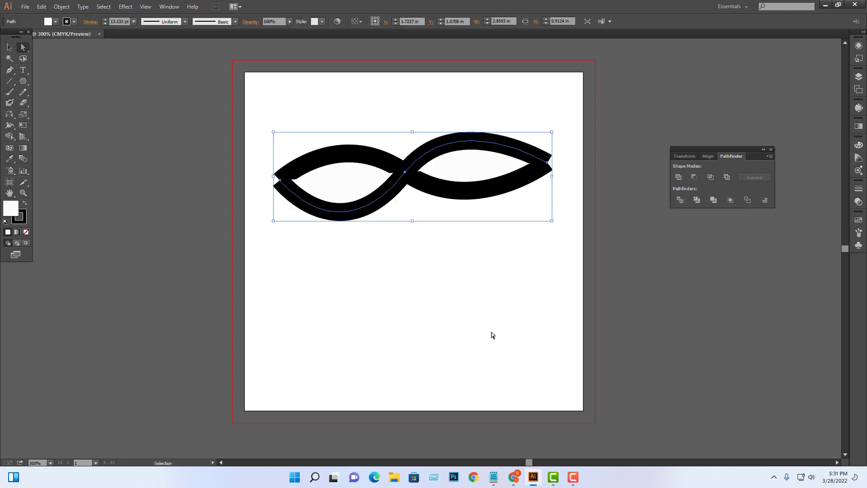
key("ctrl+z")
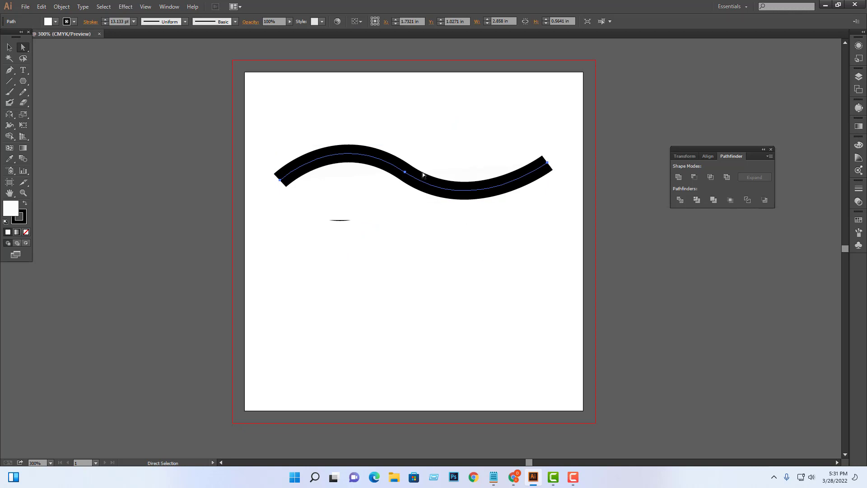
Step: Rotate the middle anchor's handles to twist the wave into an infinity shape
left_click(405, 172)
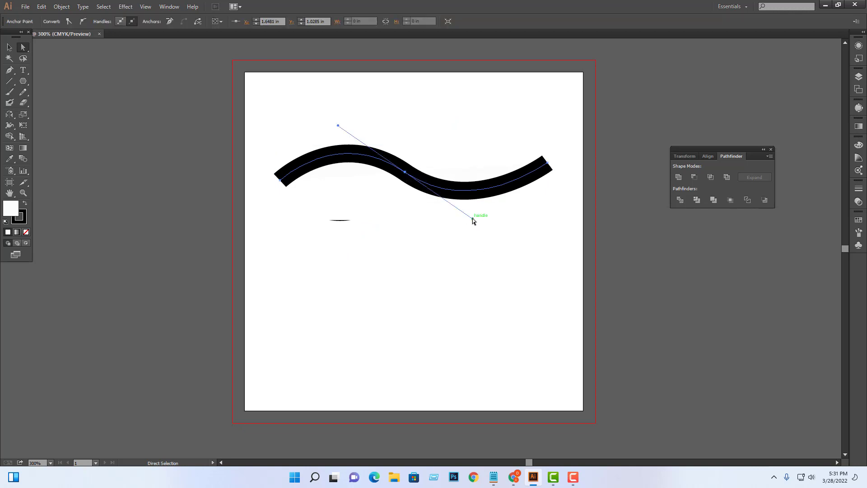
left_click_drag(472, 218, 484, 181)
mouse_move(473, 217)
left_mouse_down()
mouse_move(458, 71)
mouse_move(493, 64)
mouse_move(484, 98)
left_mouse_up()
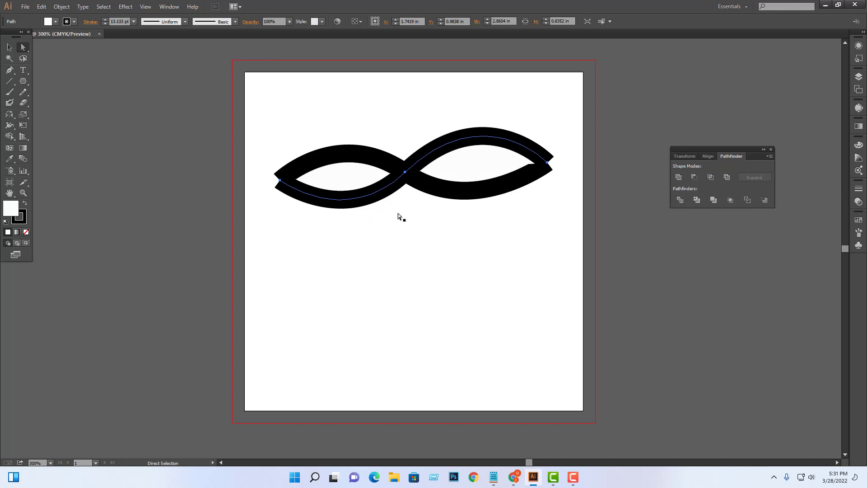
left_click(572, 477)
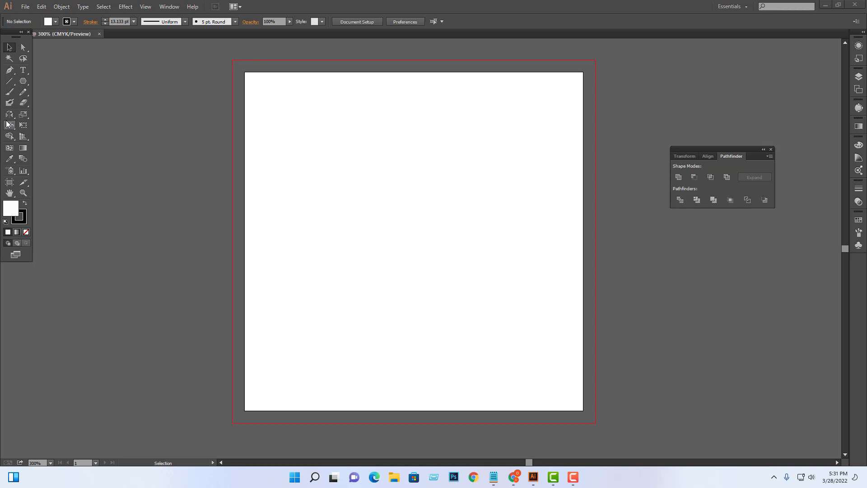
Step: Draw a curved S-shaped Pen wave and shift it further left
left_click(9, 70)
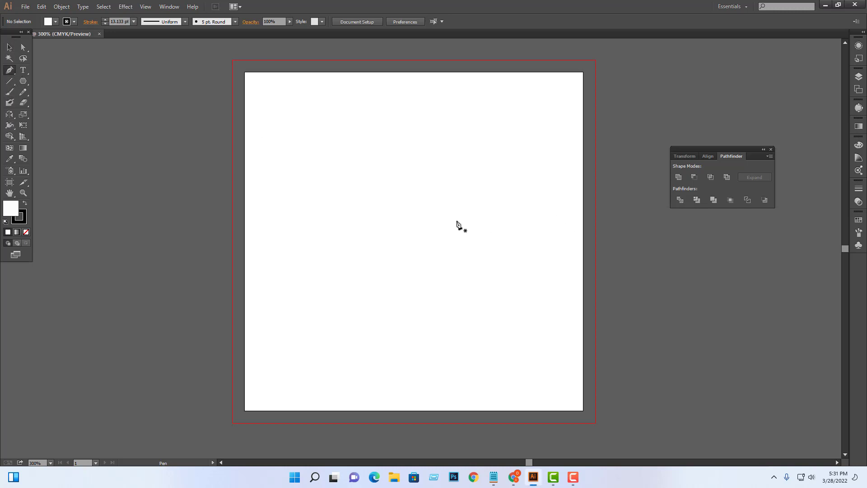
left_click(333, 194)
left_click_drag(517, 158, 630, 217)
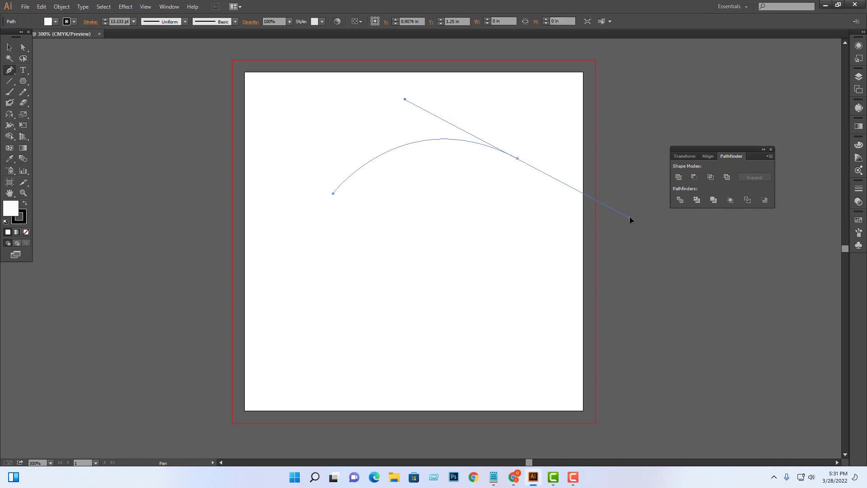
left_click(651, 124)
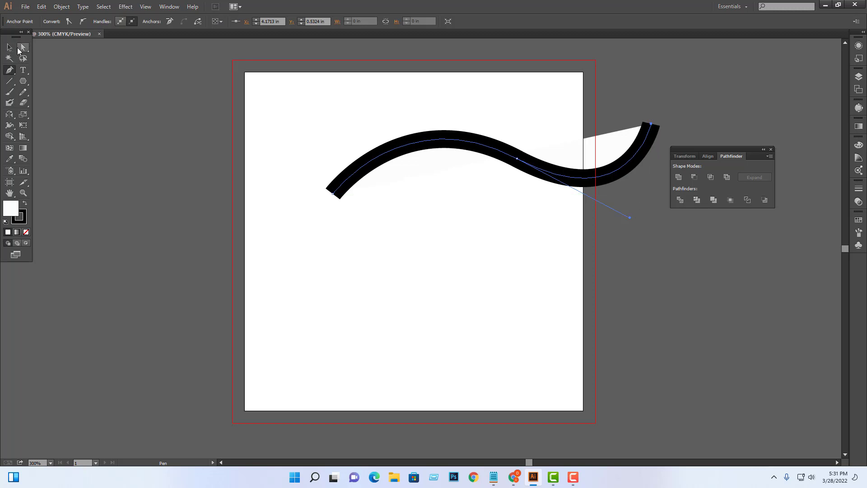
left_click(9, 47)
left_click_drag(395, 170, 342, 173)
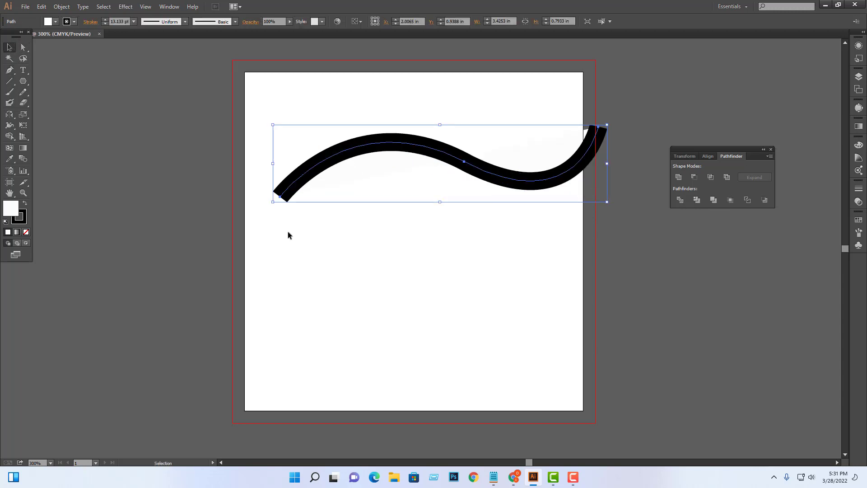
Step: Set the fill colour to olive, then deselect the wave
double_click(13, 213)
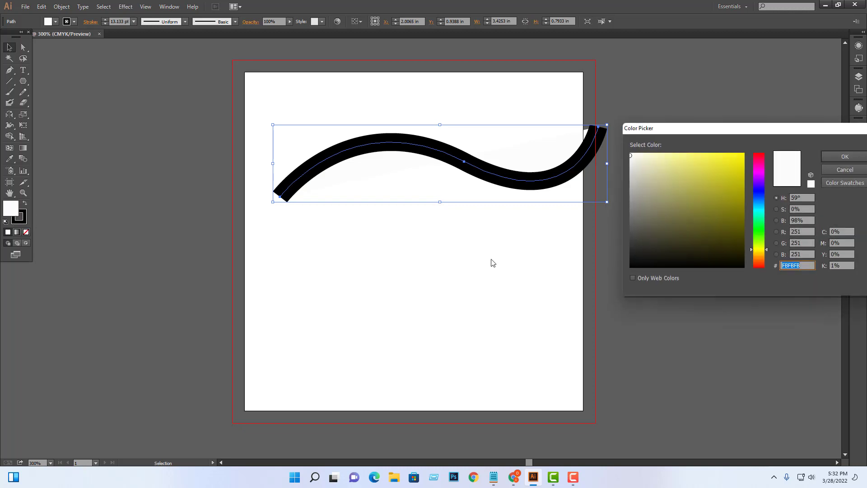
left_click(714, 220)
left_click(845, 156)
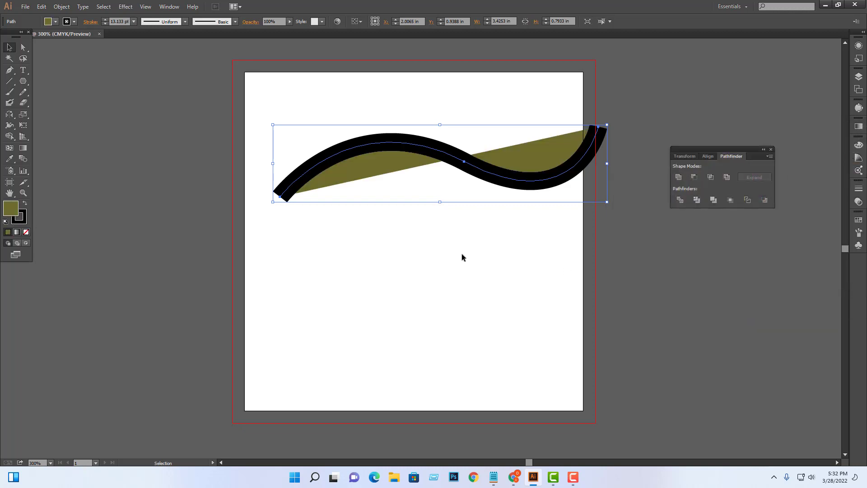
left_click(462, 253)
Step: Draw a closed five-corner pentagon path with the Pen tool
left_click(13, 70)
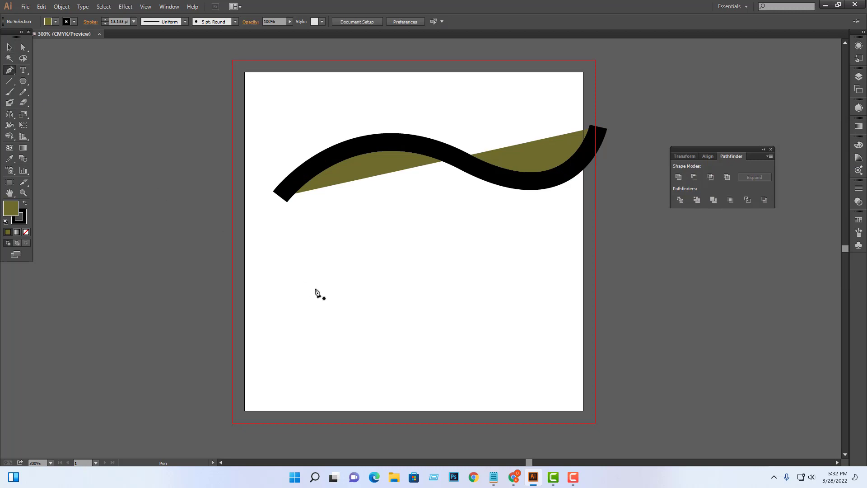
left_click(315, 289)
left_click(439, 246)
left_click(491, 324)
left_click(439, 352)
left_click(338, 357)
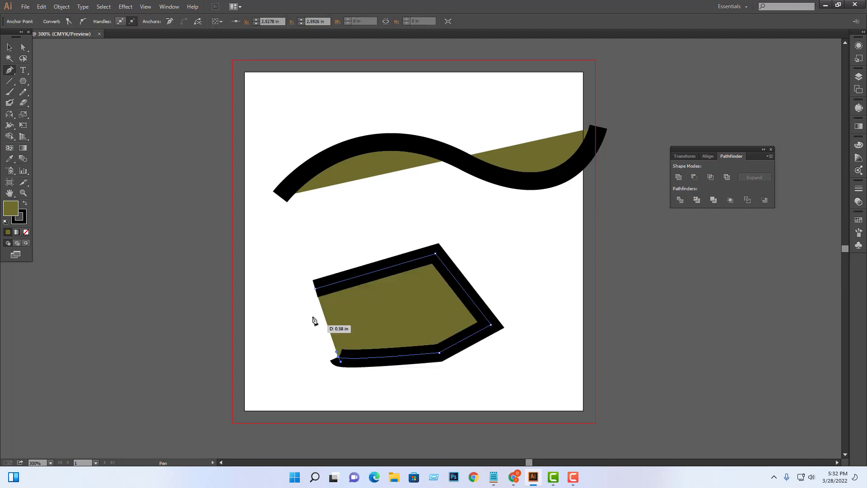
left_click(314, 288)
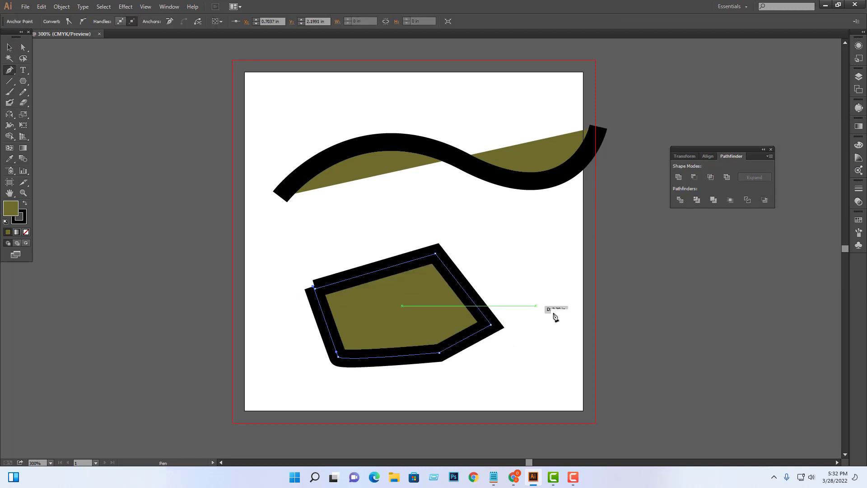
Step: Undo the pentagon segments, then marquee-select both shapes and delete them
key("ctrl")
key("ctrl+z")
key("ctrl+z")
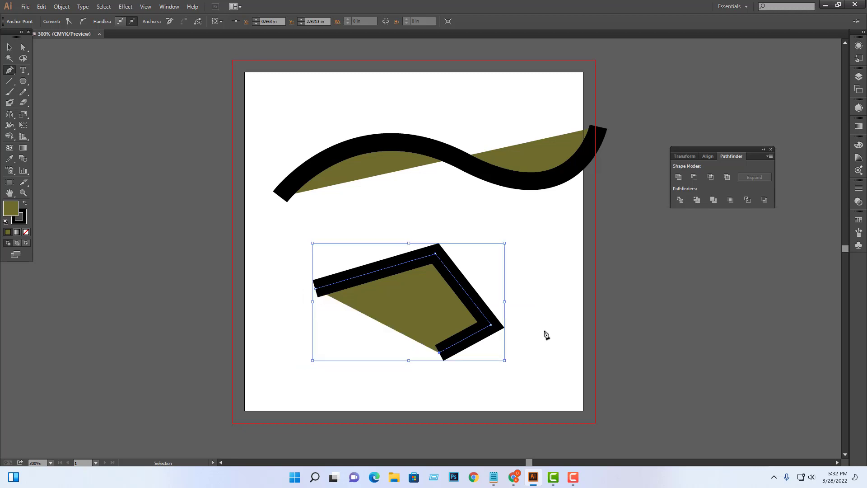
key("ctrl+z")
key("ctrl+z")
key("ctrl+z")
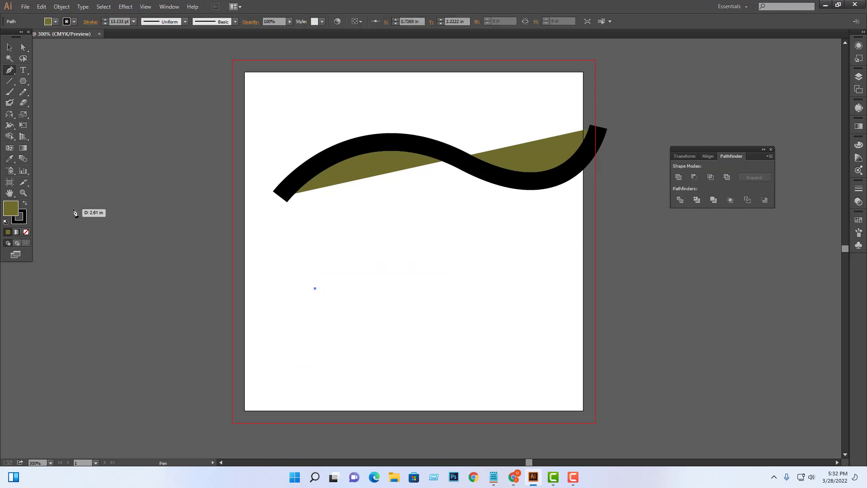
key("ctrl+z")
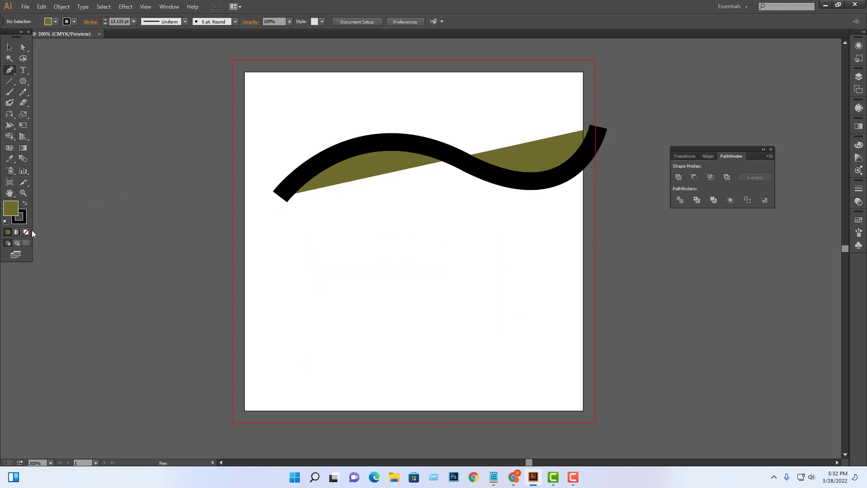
left_click(25, 232)
left_click(9, 47)
left_click_drag(280, 128, 417, 228)
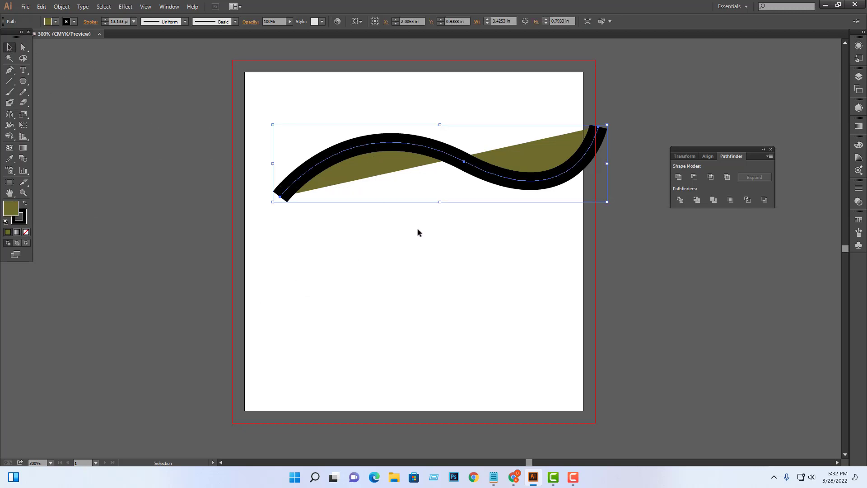
key("Delete")
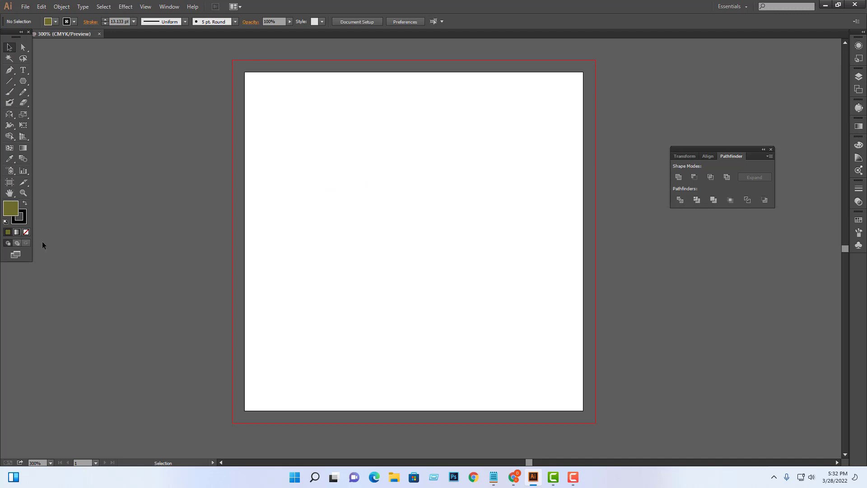
Step: Set fill to none and draw a closed curved blob path
left_click(27, 232)
left_click(9, 70)
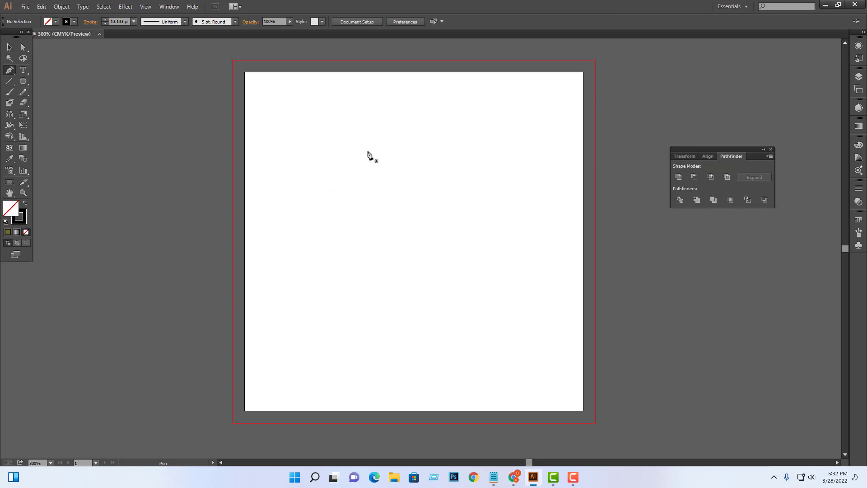
left_click(356, 125)
left_click_drag(315, 200, 349, 315)
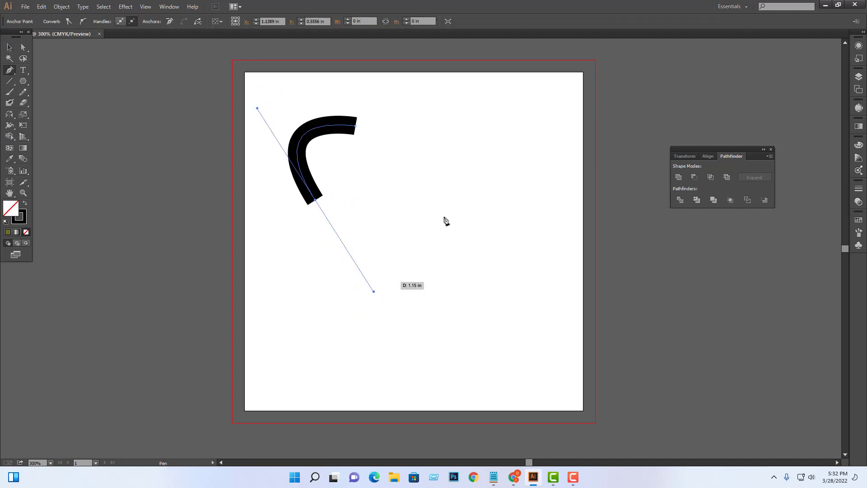
left_click_drag(441, 213, 470, 131)
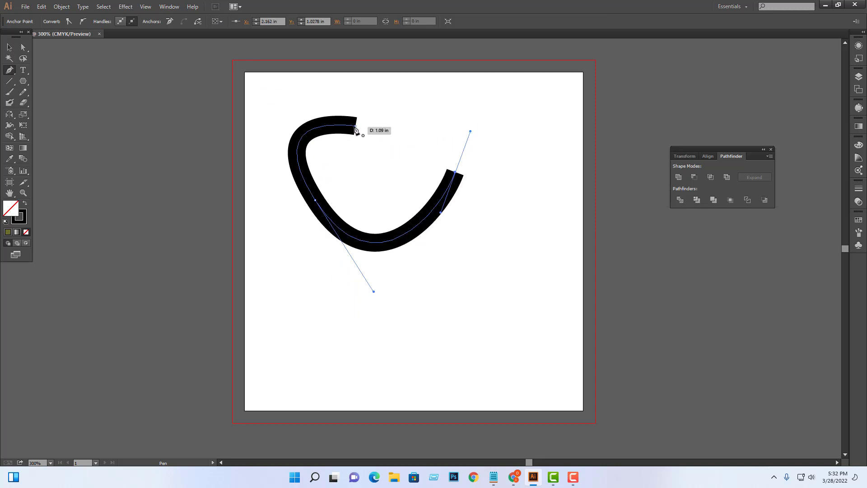
mouse_move(355, 125)
left_mouse_down()
mouse_move(156, 236)
mouse_move(316, 215)
left_mouse_up()
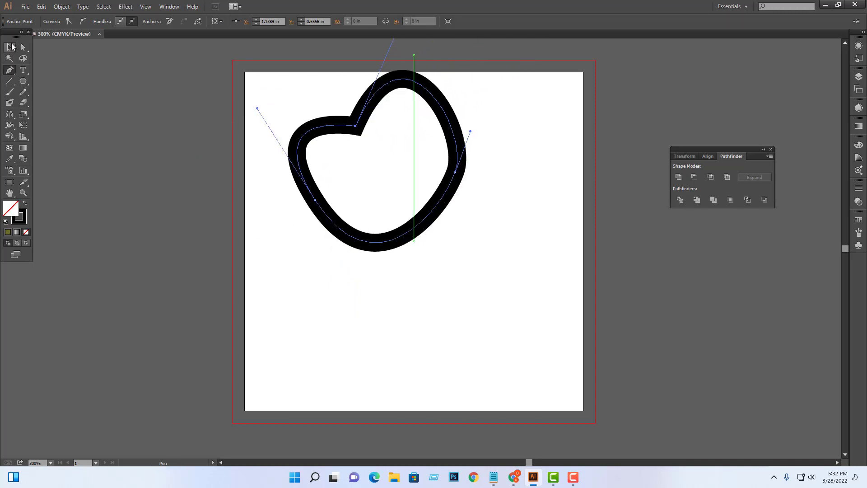
Step: Move the blob, fill it solid black, then delete it
left_click(11, 46)
left_click(450, 293)
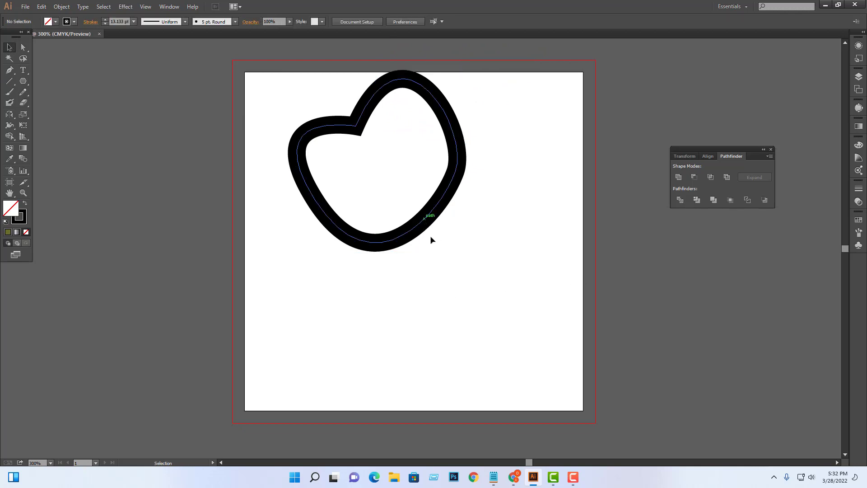
left_click_drag(432, 238, 459, 324)
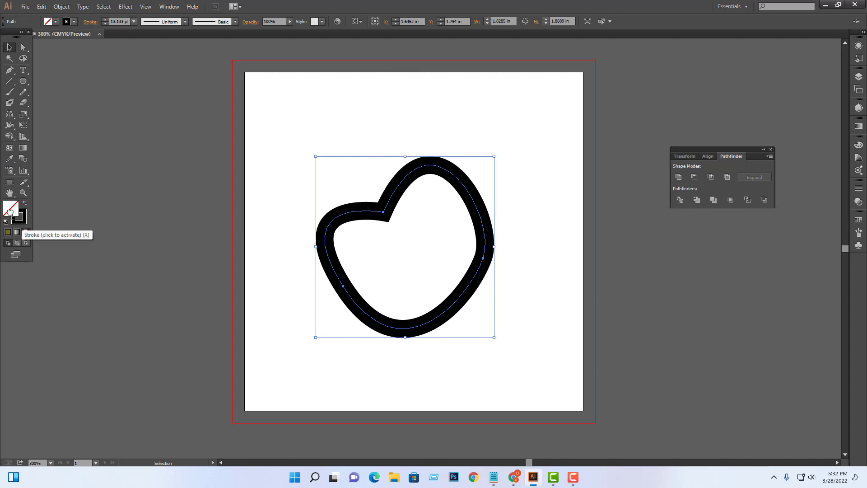
left_click_drag(10, 211, 9, 207)
left_click(515, 256)
left_click_drag(460, 280, 451, 248)
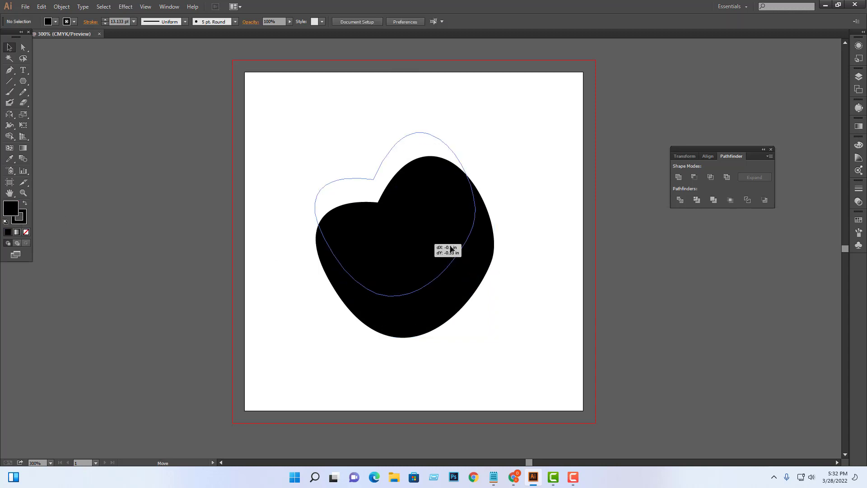
left_click(540, 257)
left_click(472, 235)
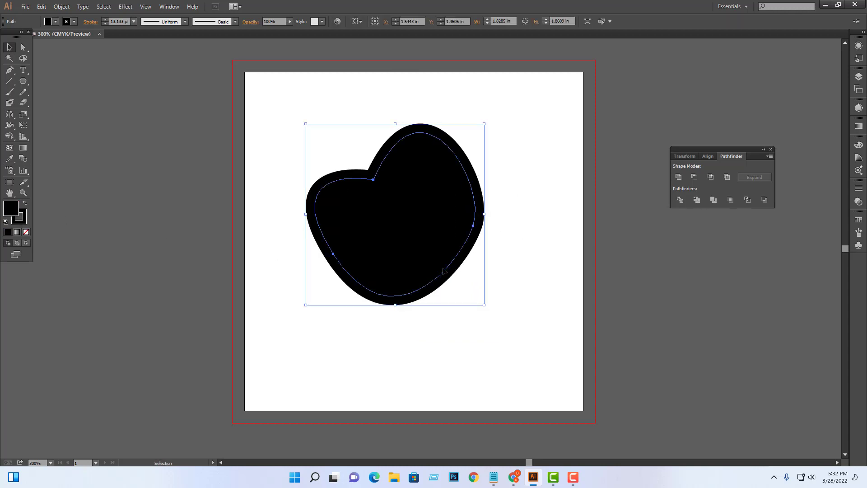
key("Delete")
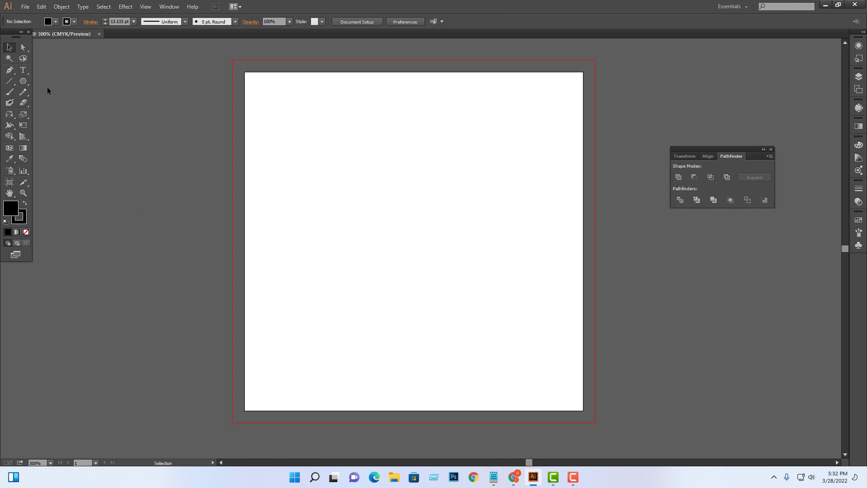
Step: Draw a thick black Pen arch and set its fill to None
left_click(10, 70)
left_click_drag(413, 272, 419, 393)
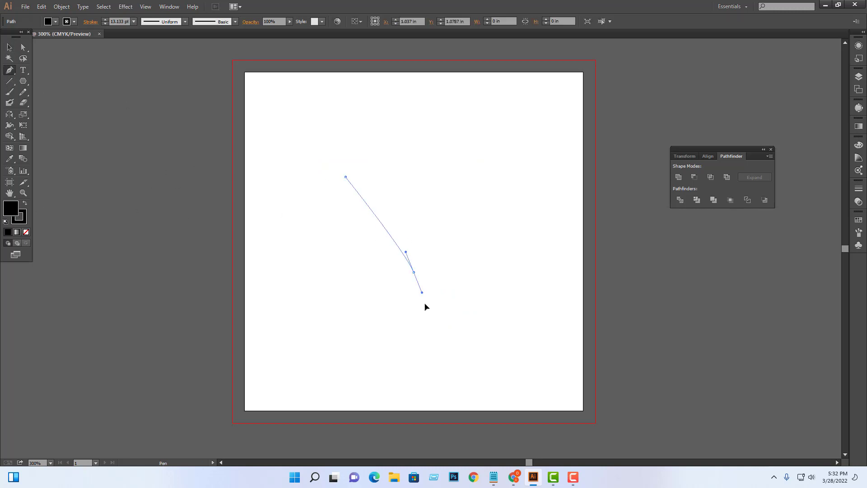
left_click(413, 272)
left_click_drag(494, 175, 566, 210)
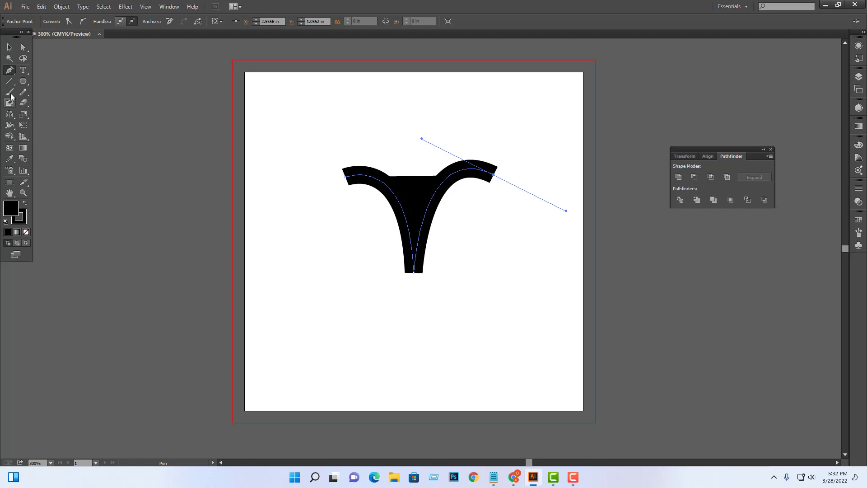
left_click(9, 47)
left_click(529, 316)
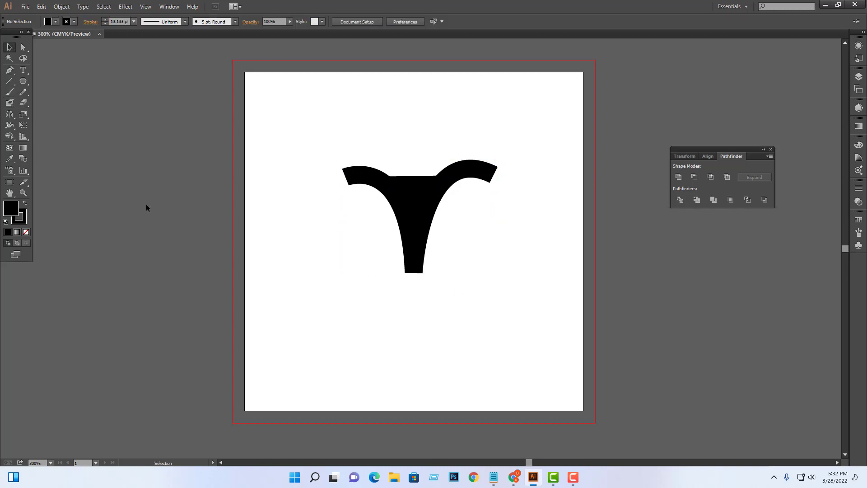
left_click(447, 201)
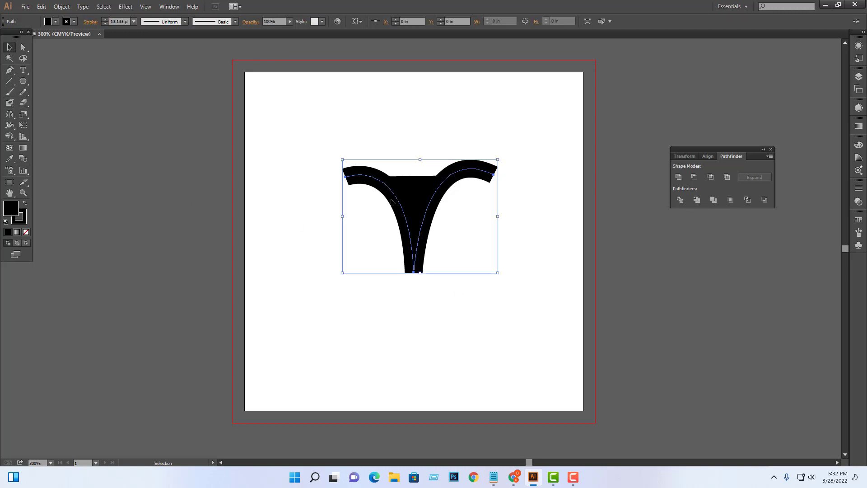
left_click(26, 231)
left_click(527, 349)
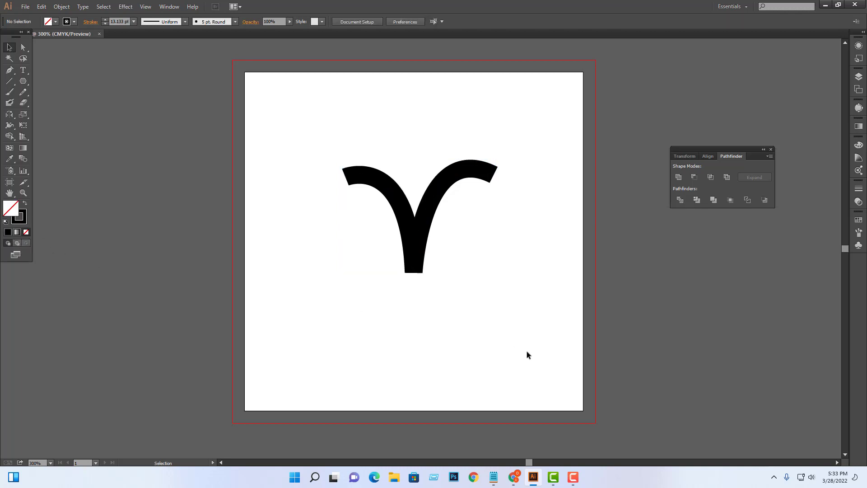
Step: Duplicate the arch, rotate the copy 180°, and interlock it with the original
left_click_drag(510, 145, 453, 218)
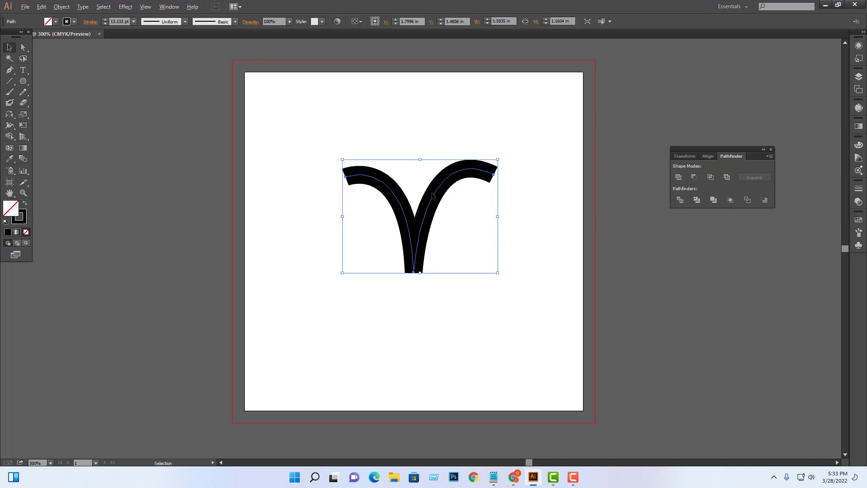
left_click_drag(437, 268, 437, 266)
left_click_drag(429, 216, 439, 279)
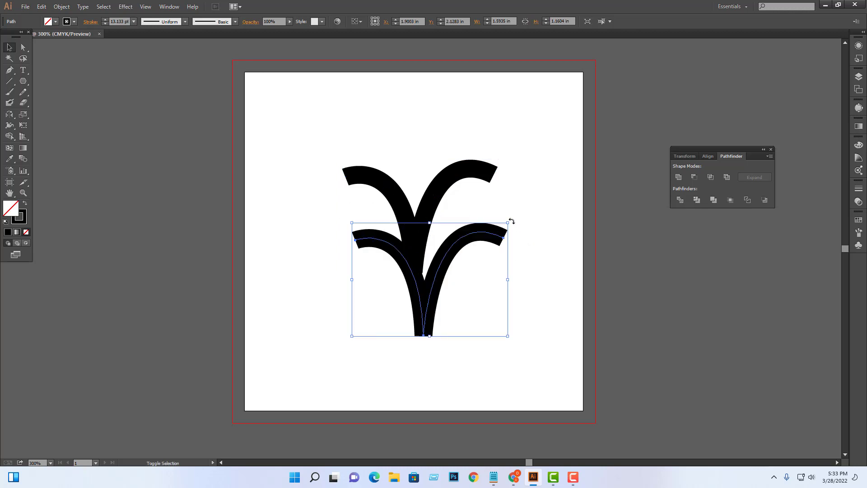
left_click_drag(512, 221, 380, 337)
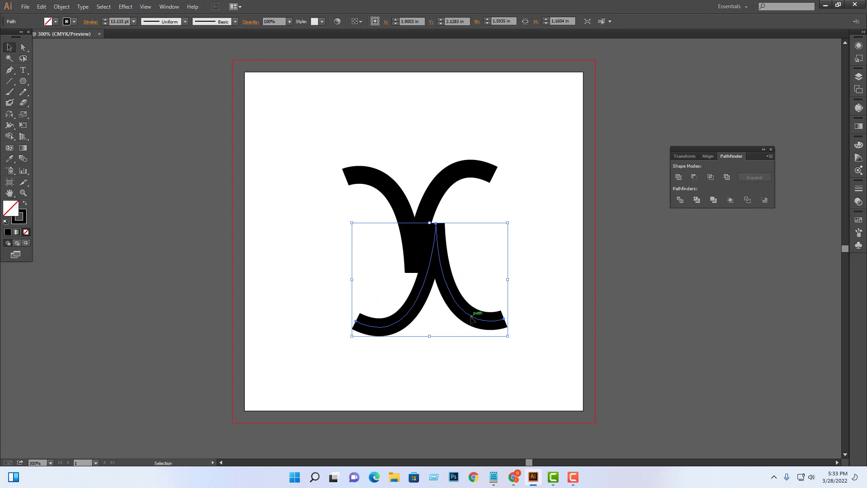
mouse_move(474, 319)
left_mouse_down()
mouse_move(509, 272)
mouse_move(526, 275)
mouse_move(529, 262)
left_mouse_up()
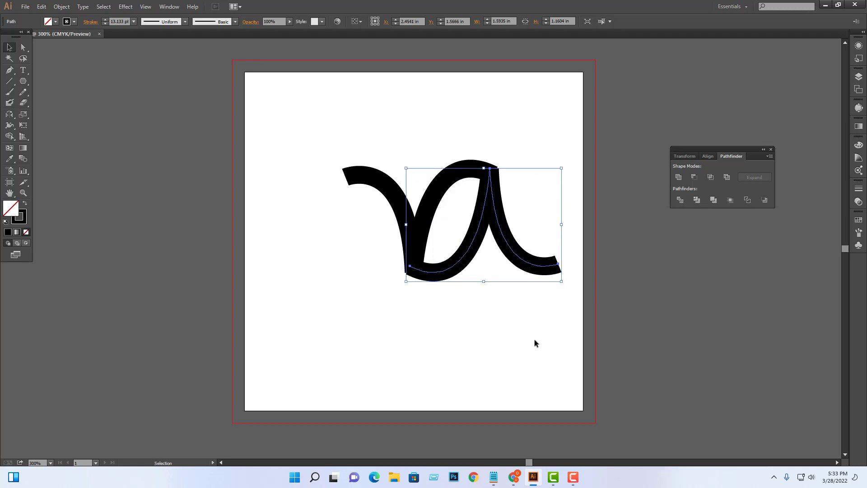
left_click(535, 356)
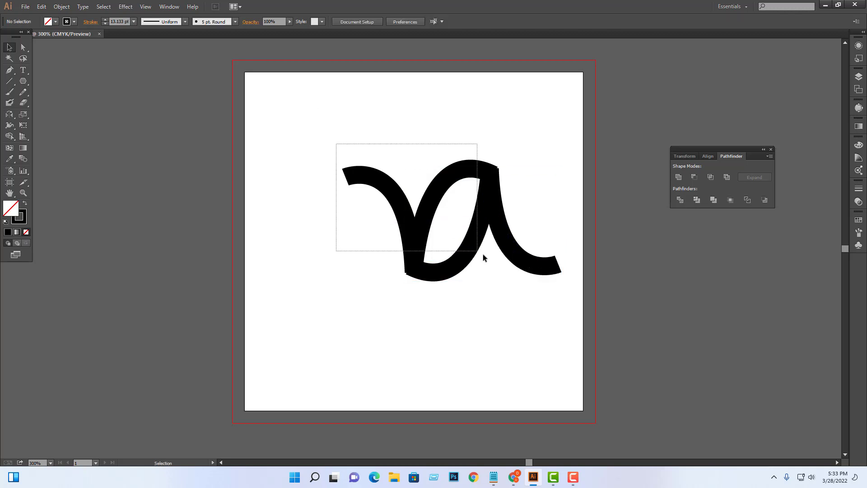
Step: Scale the interlocked loop down to a 5.219 pt stroke and move it upper left
left_click_drag(337, 144, 483, 254)
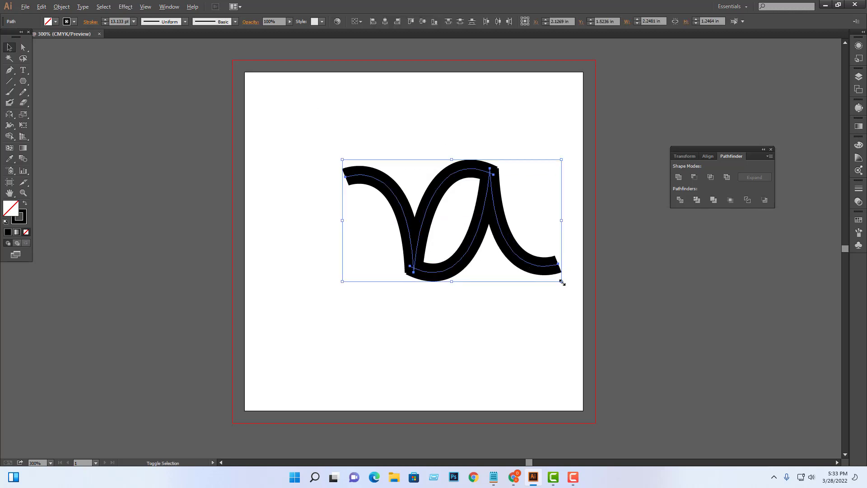
left_click_drag(562, 282, 502, 248)
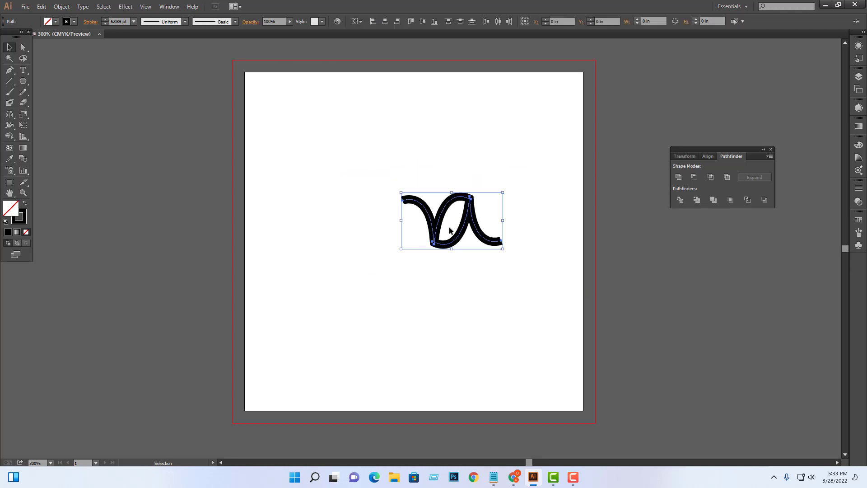
left_click_drag(449, 230, 375, 179)
left_click(495, 175)
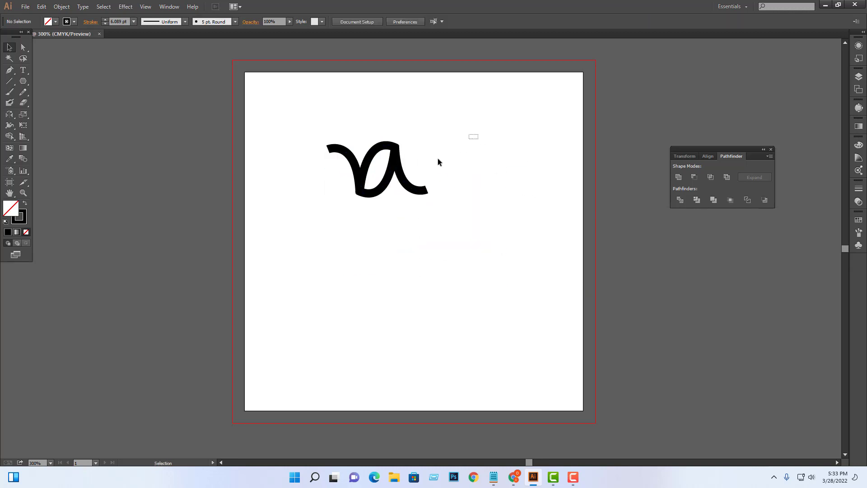
left_click_drag(479, 134, 346, 218)
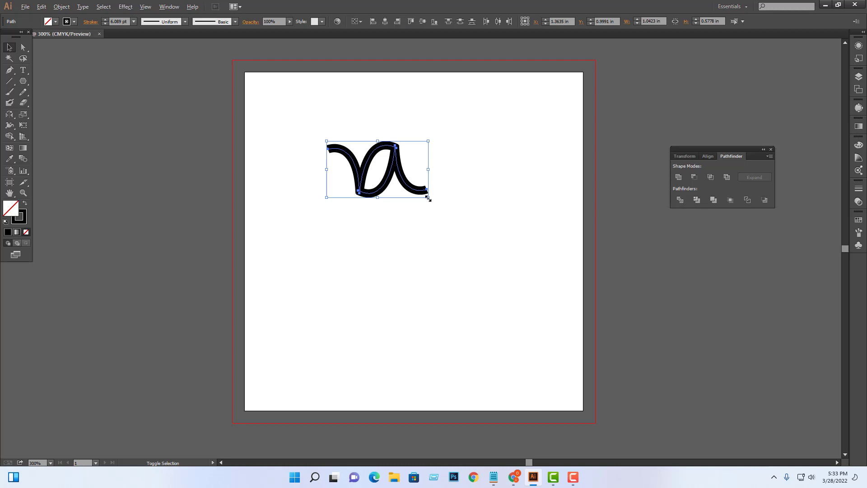
left_click_drag(428, 197, 419, 183)
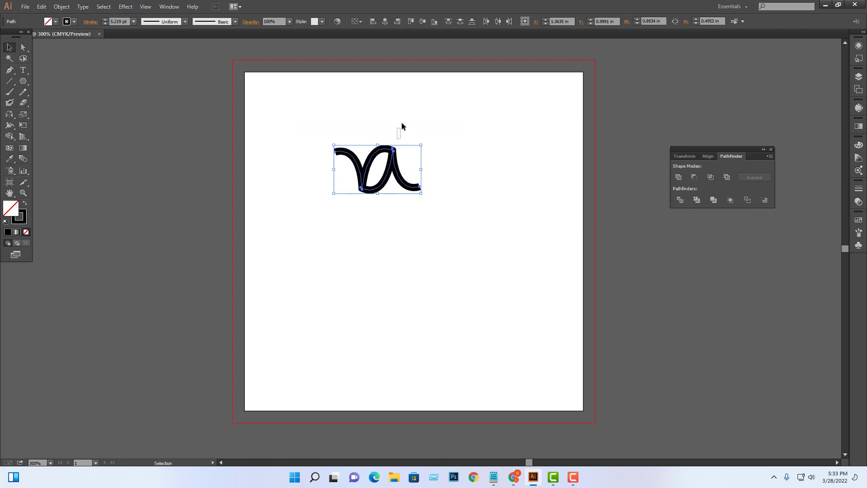
left_click_drag(439, 116, 321, 213)
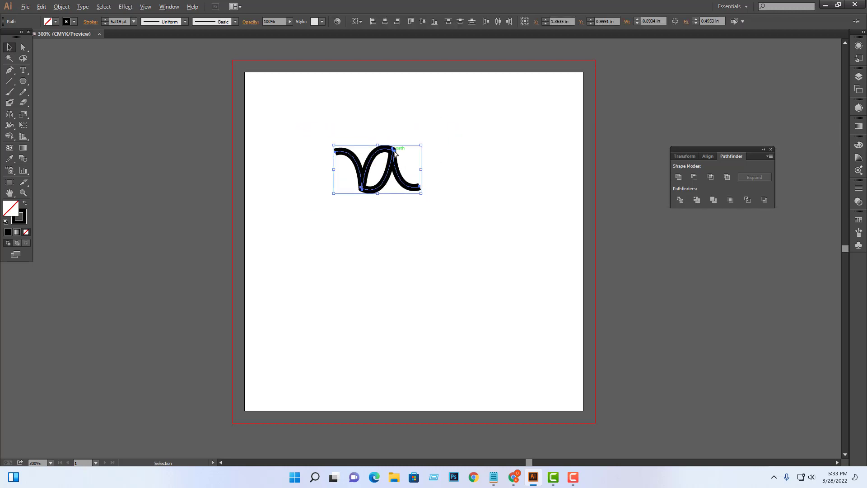